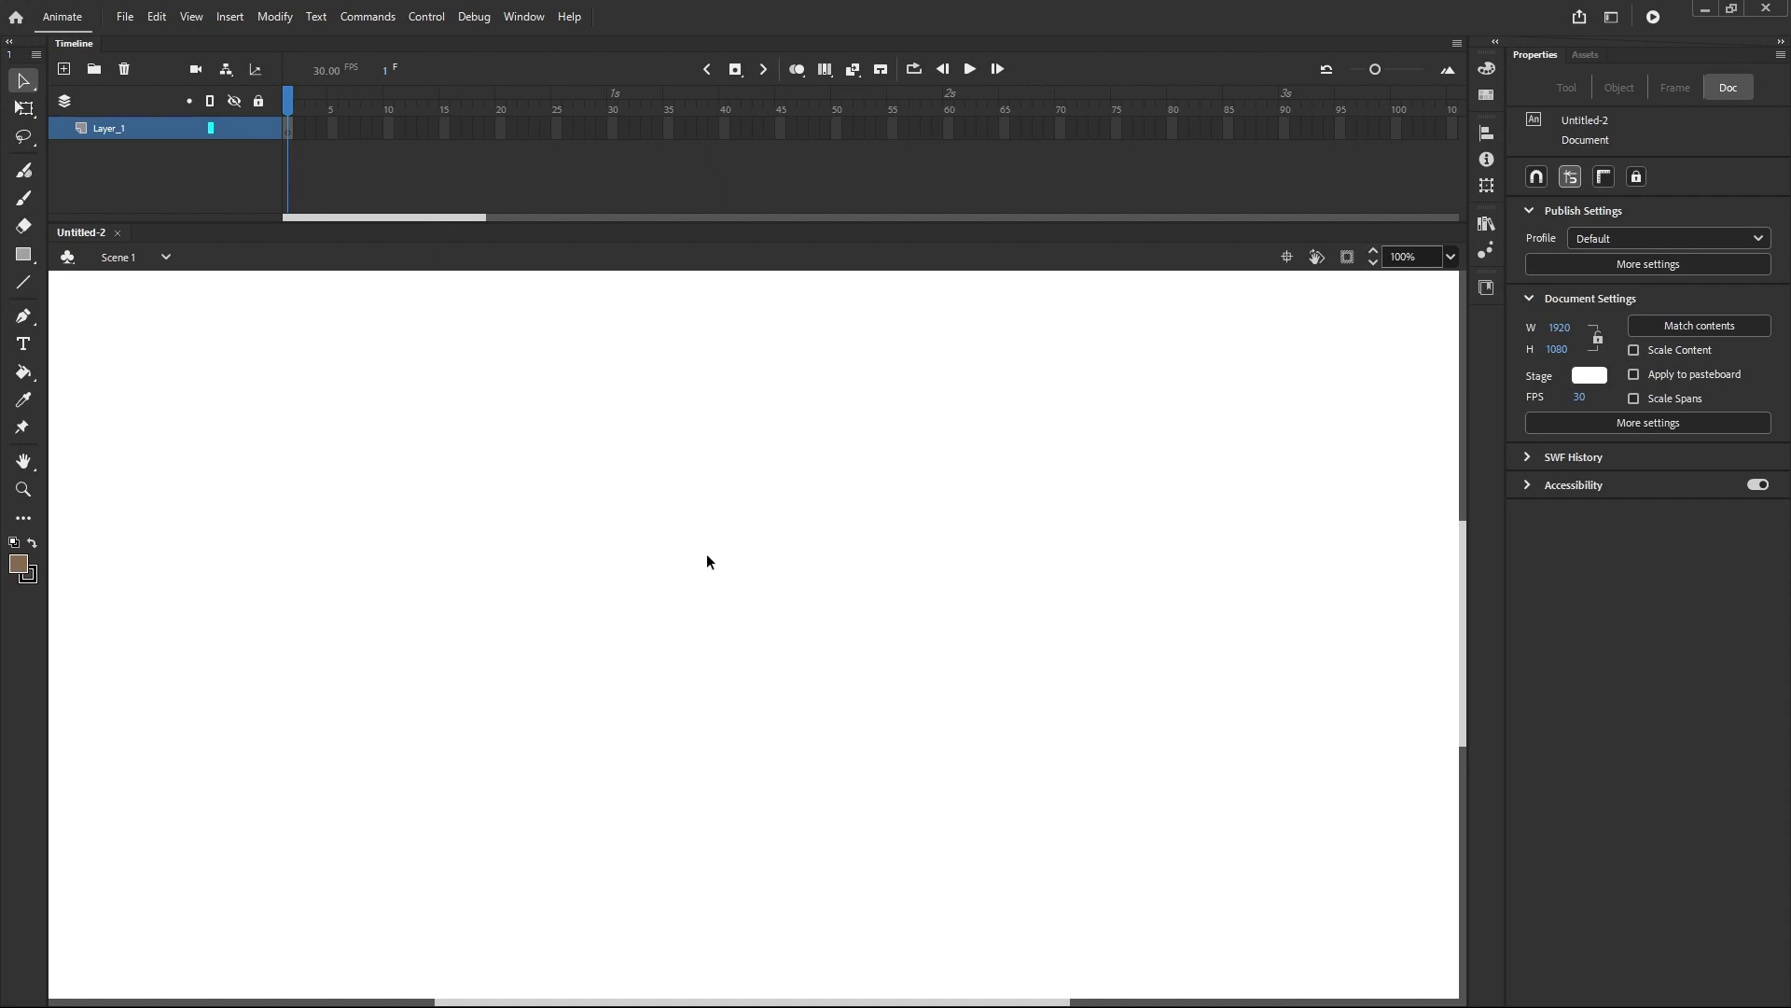
- Zoom out until the whole stage is visible and switch to the Animator workspace
scroll(726, 535, down, 4)
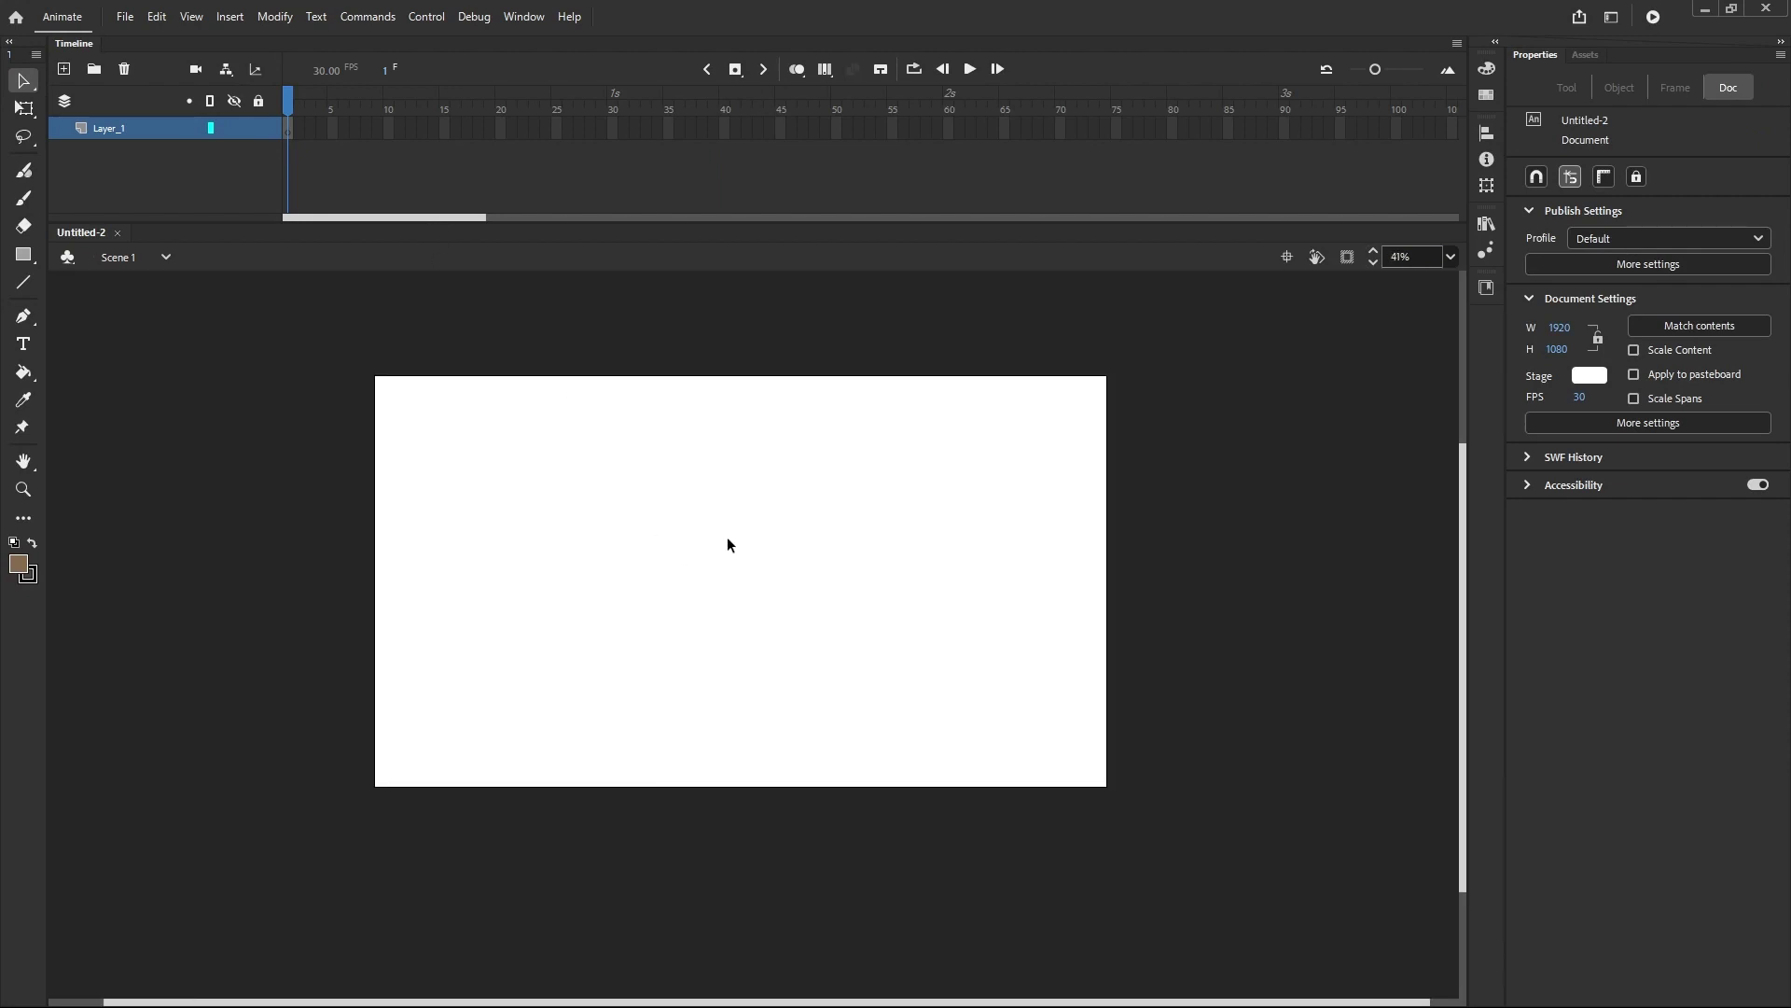
scroll(728, 544, down, 1)
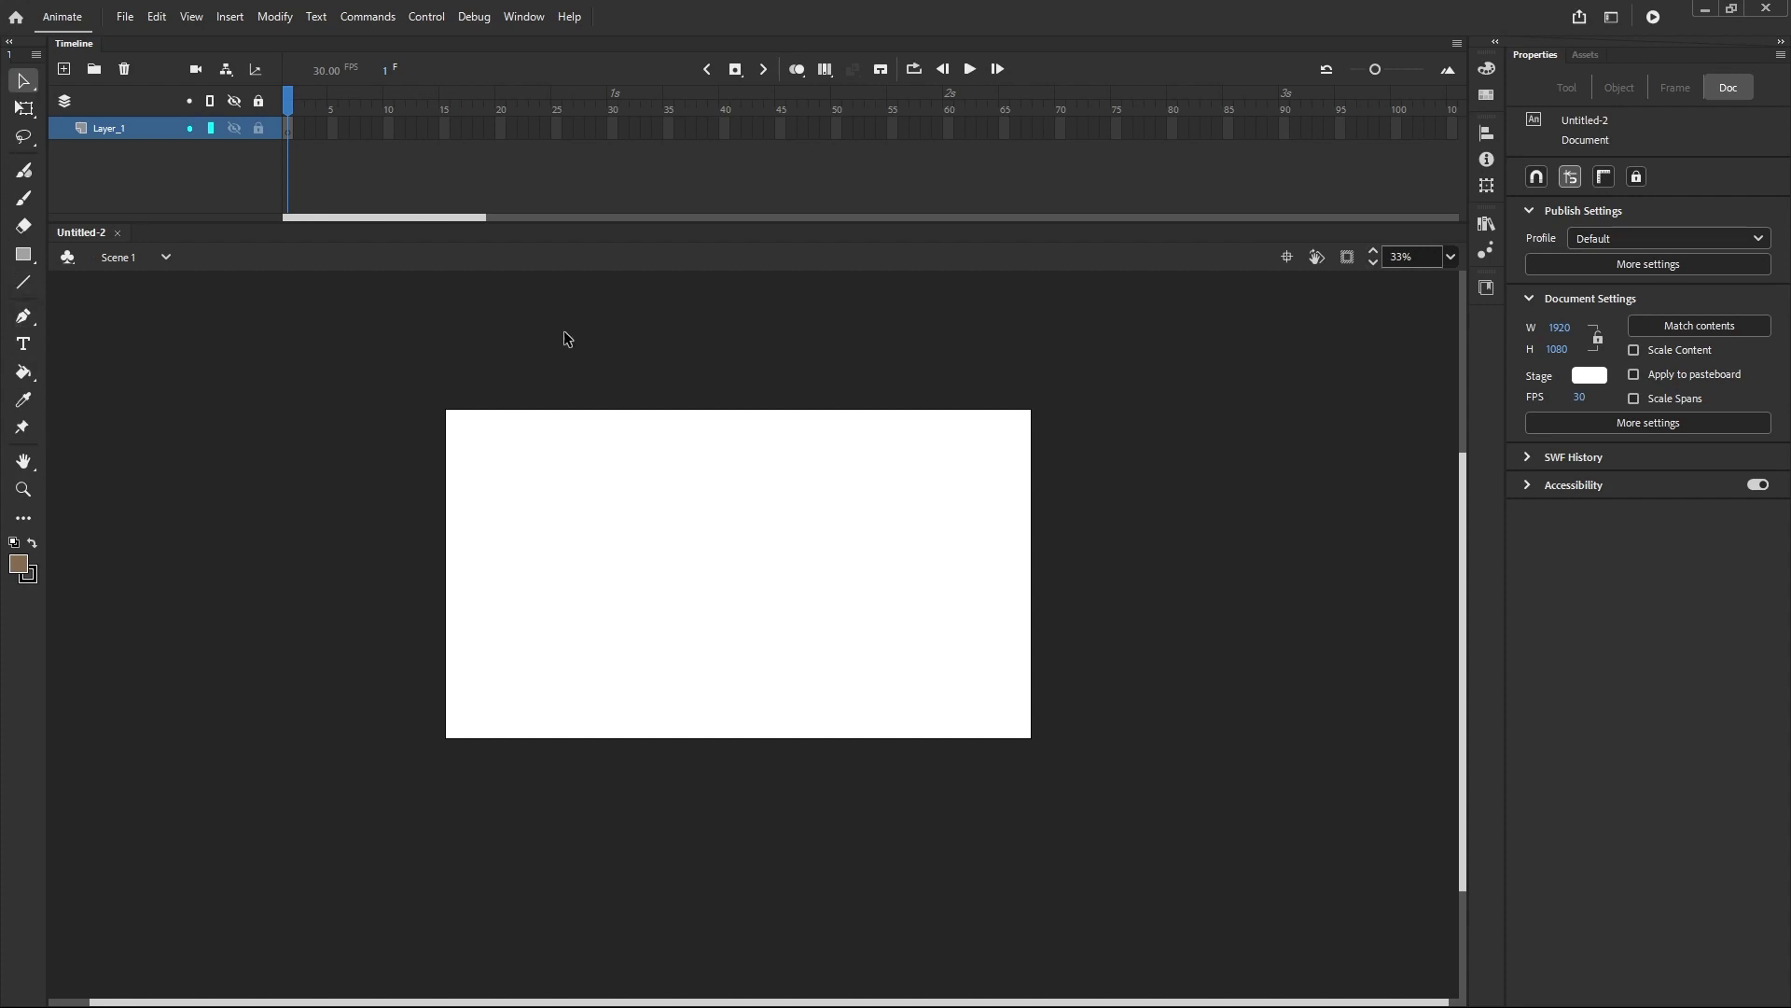
click(1616, 26)
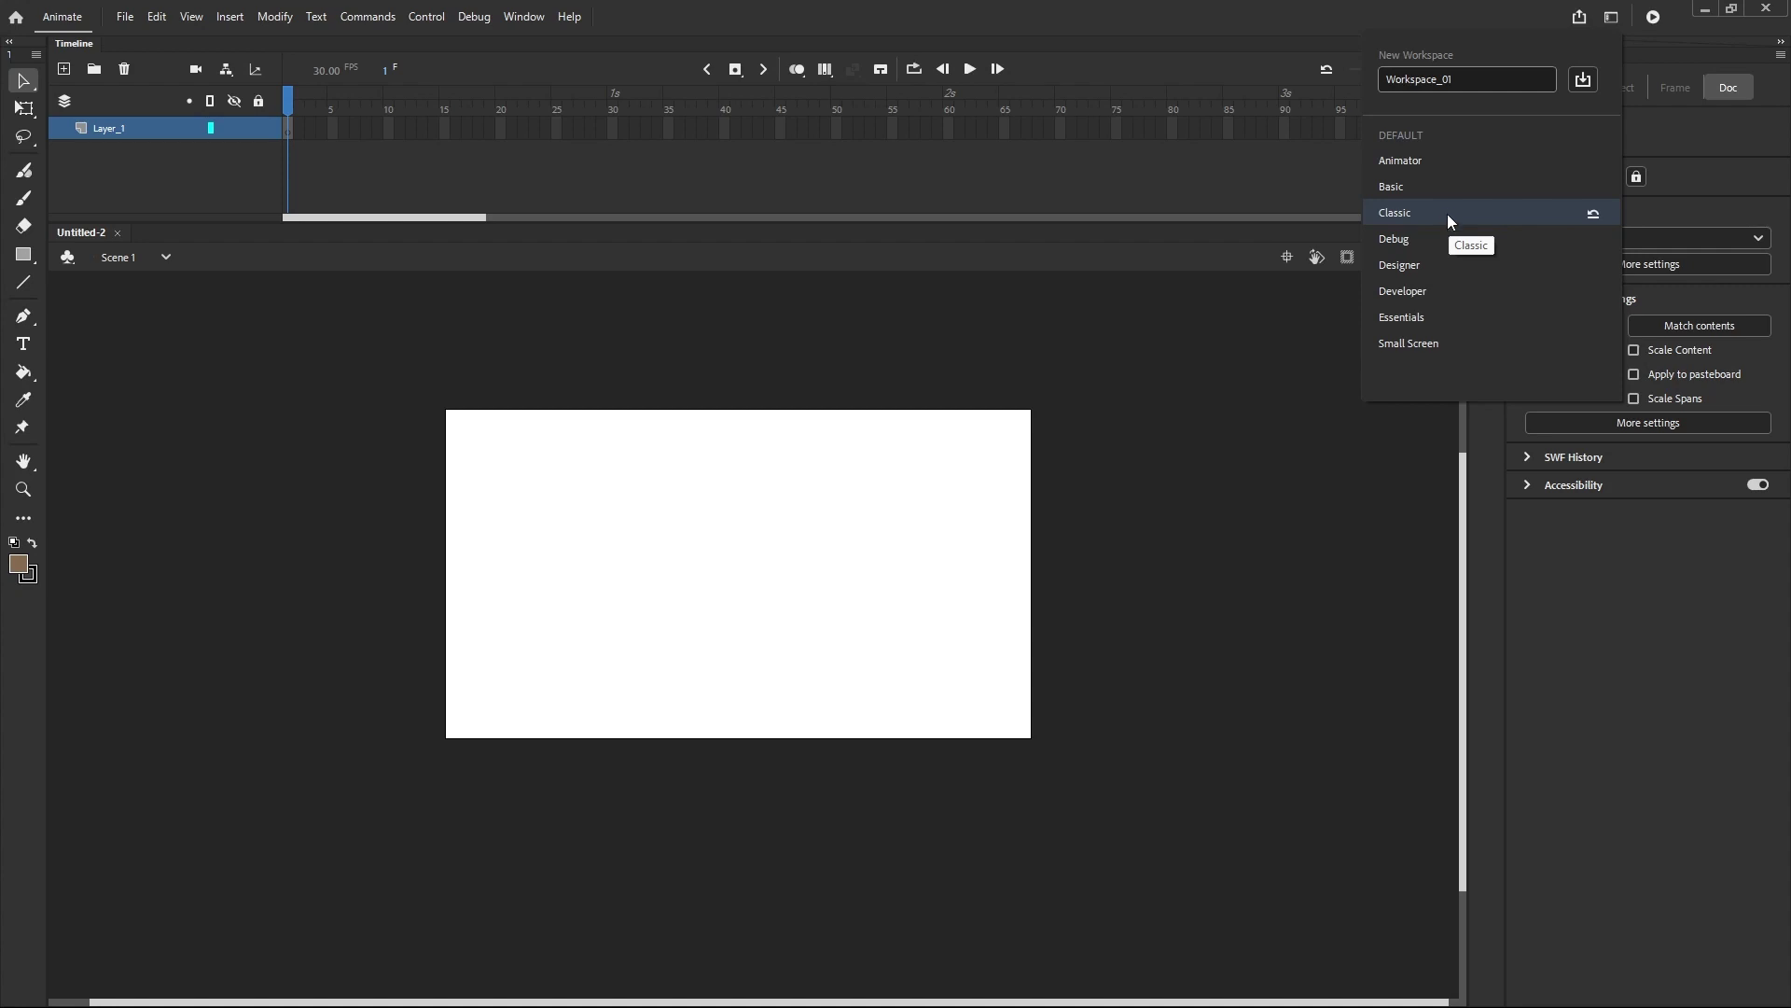
click(1414, 160)
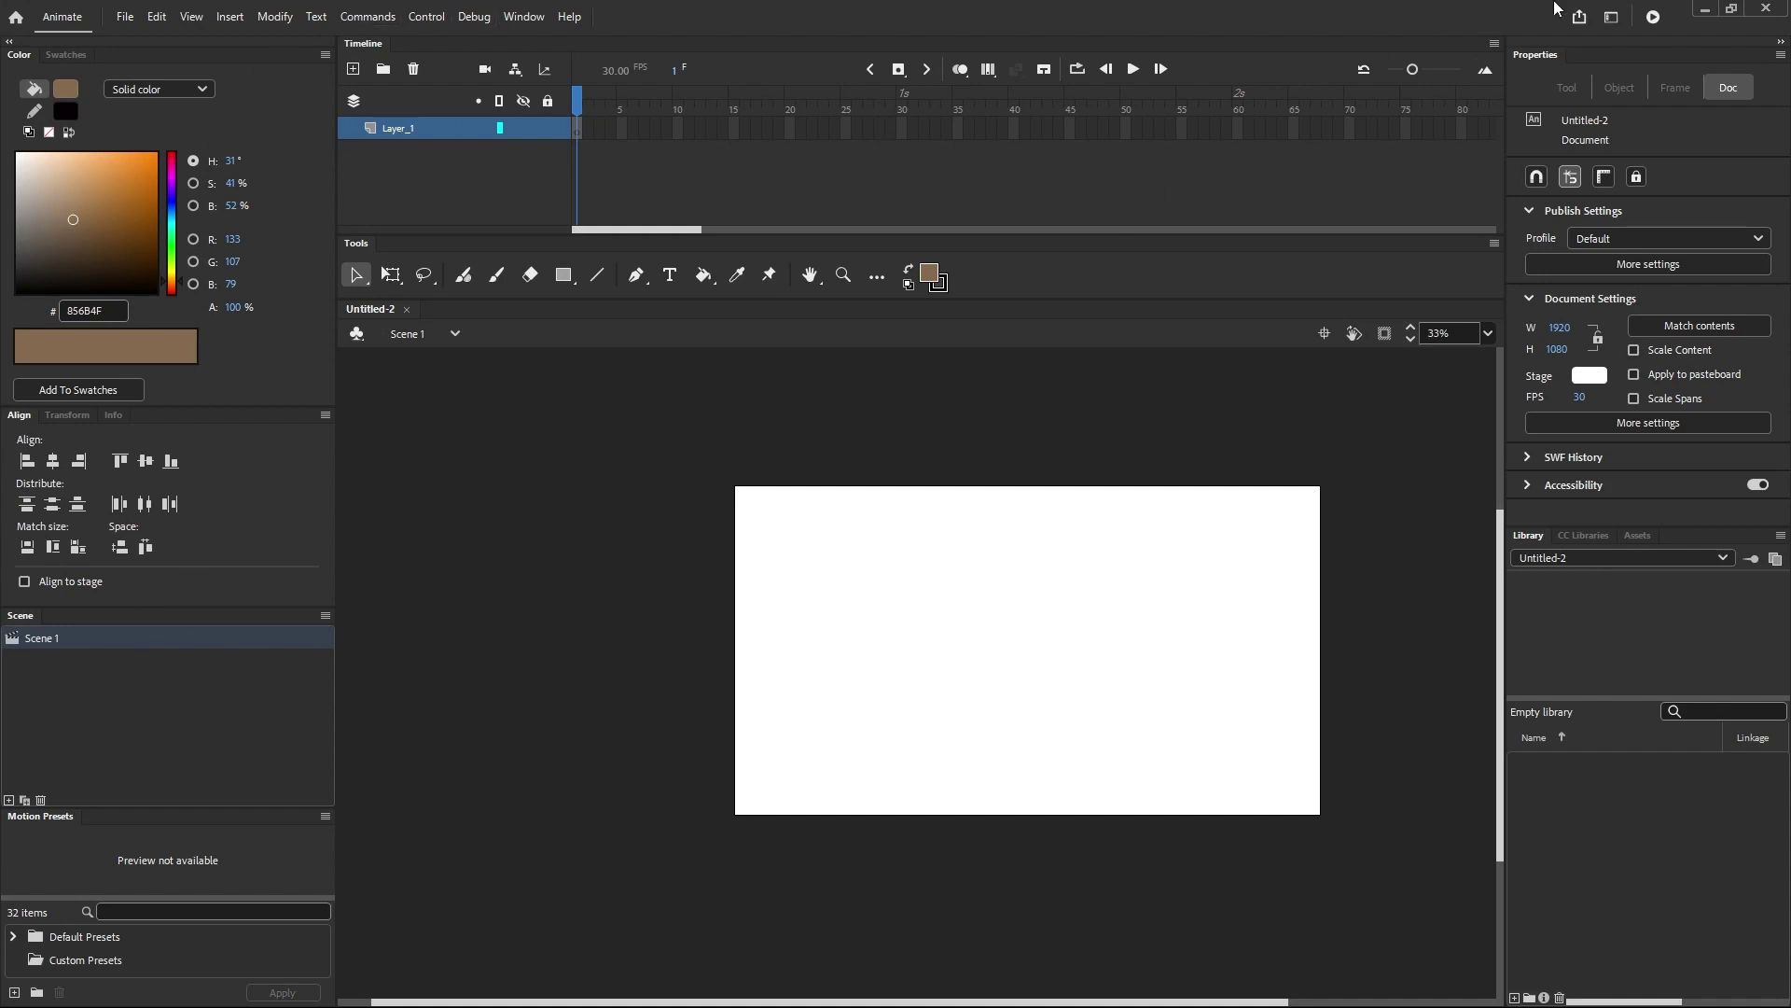
- Switch the layout to the Basic workspace, followed by the Debug workspace
click(1611, 18)
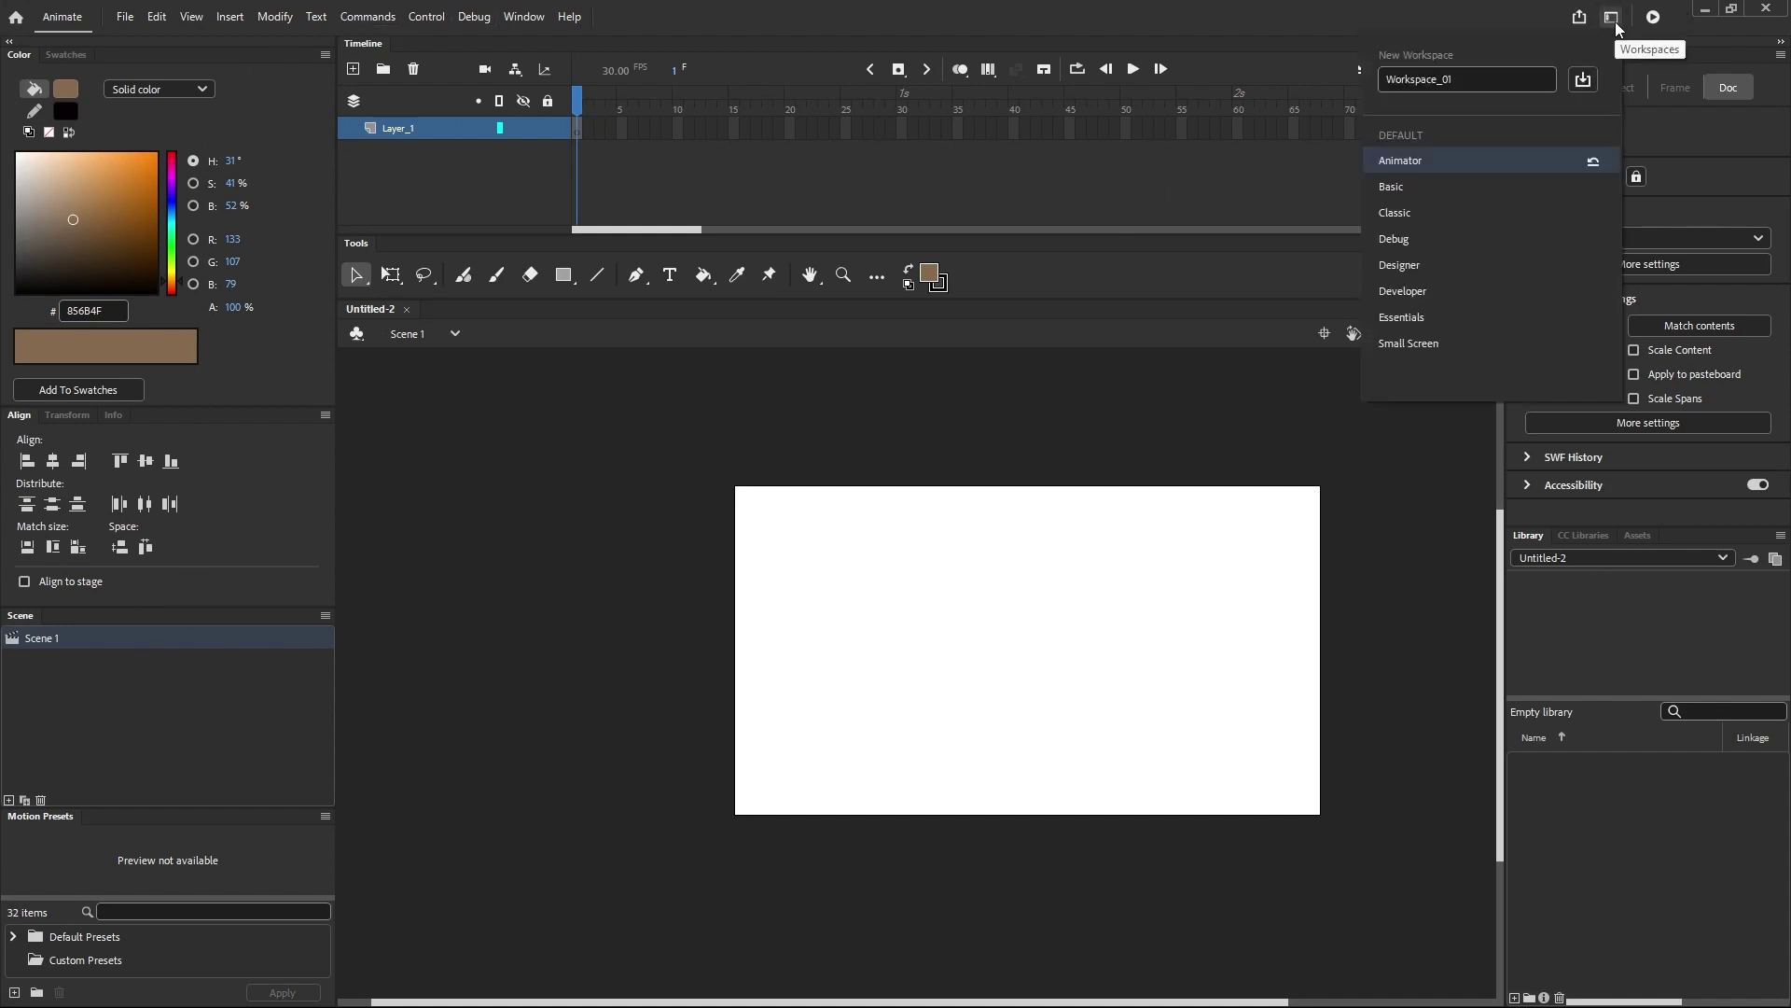
click(1402, 191)
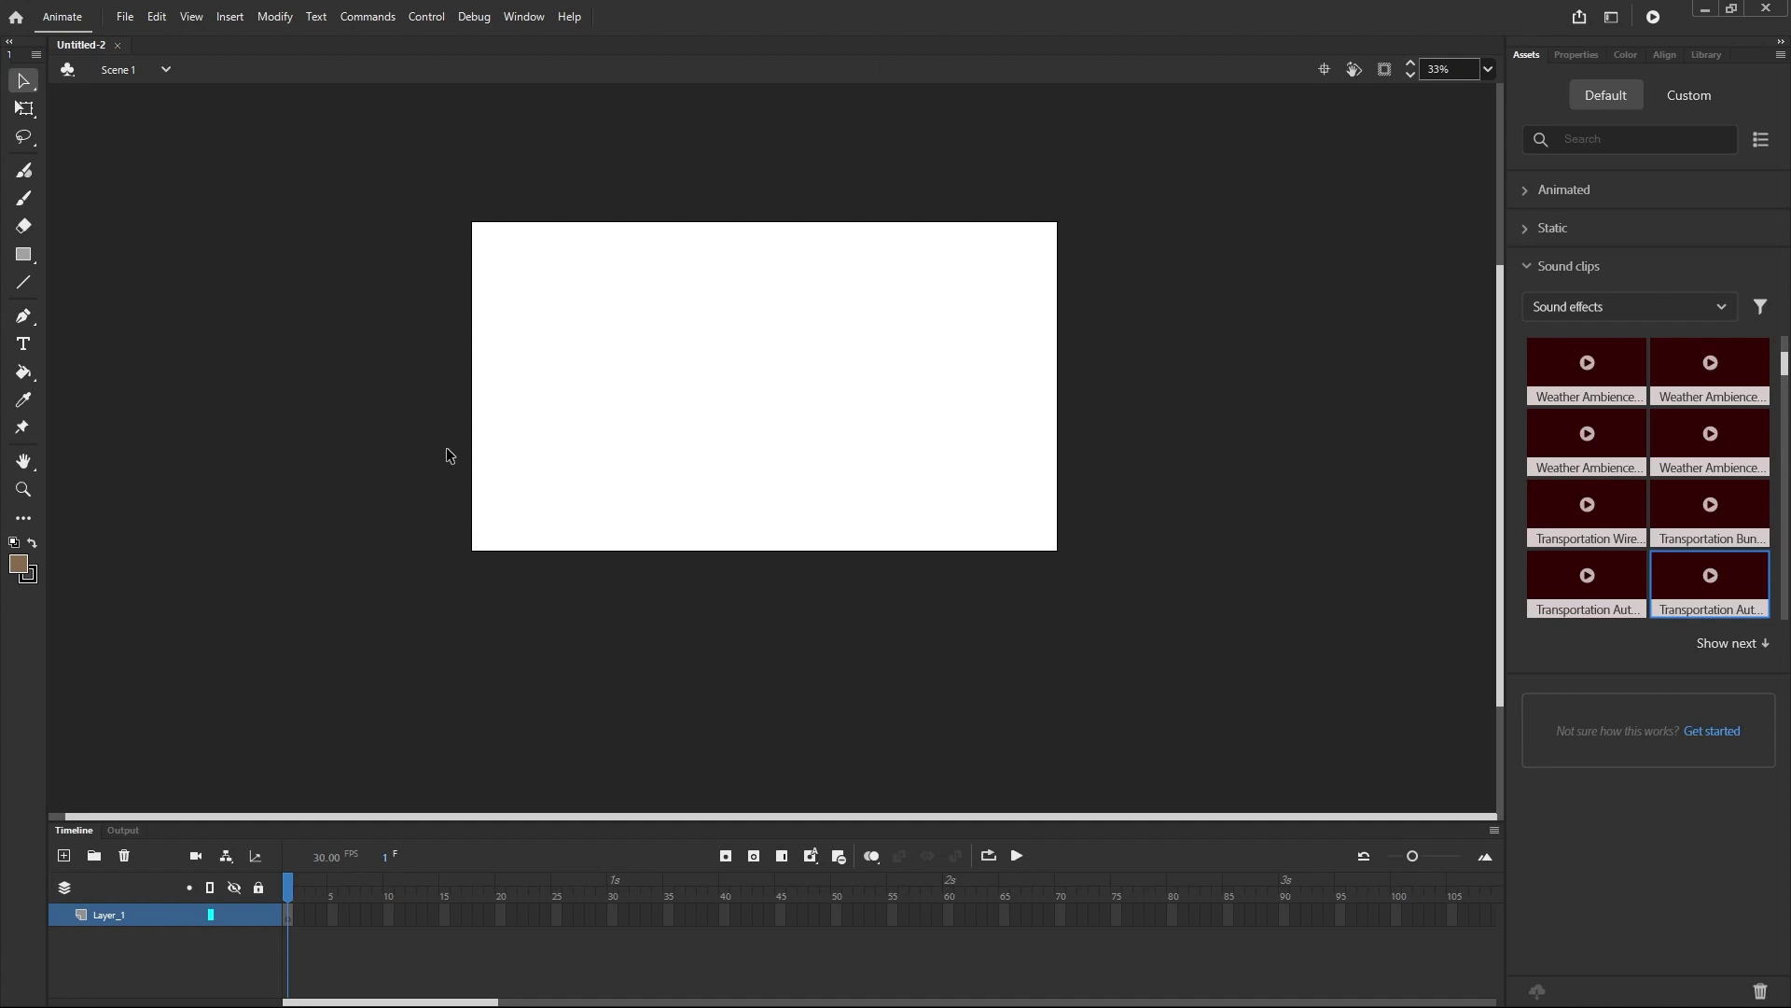
click(1612, 22)
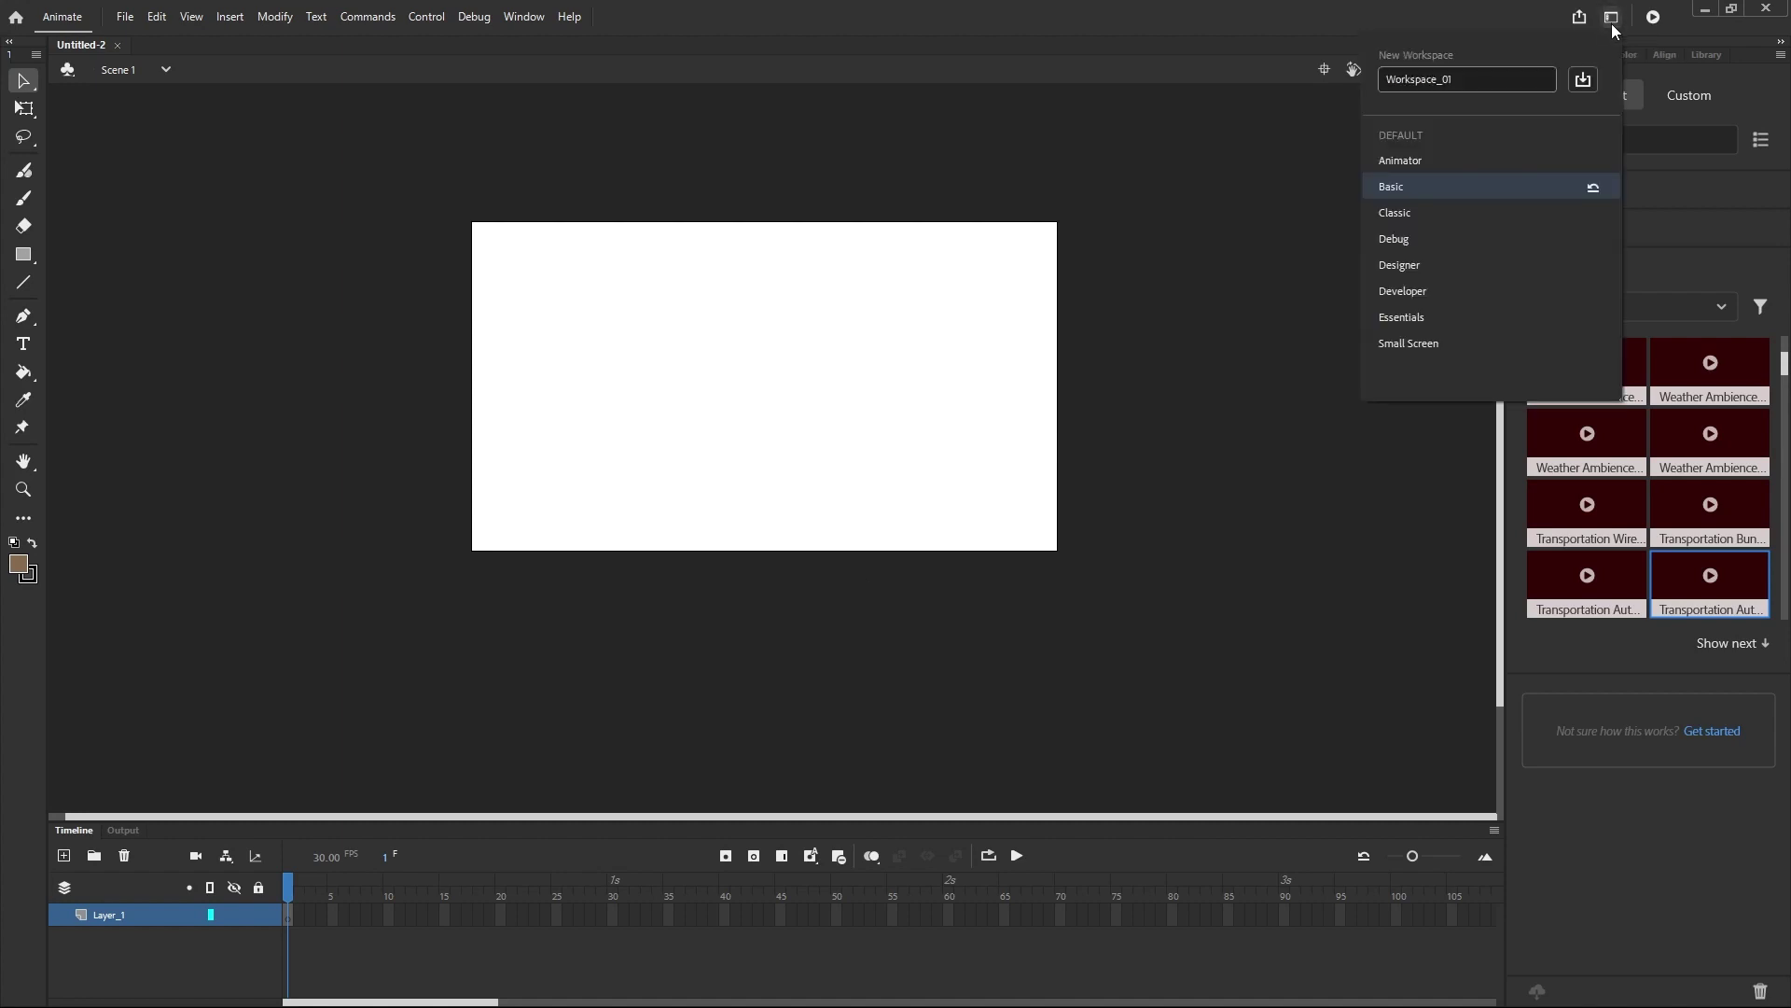
click(1396, 245)
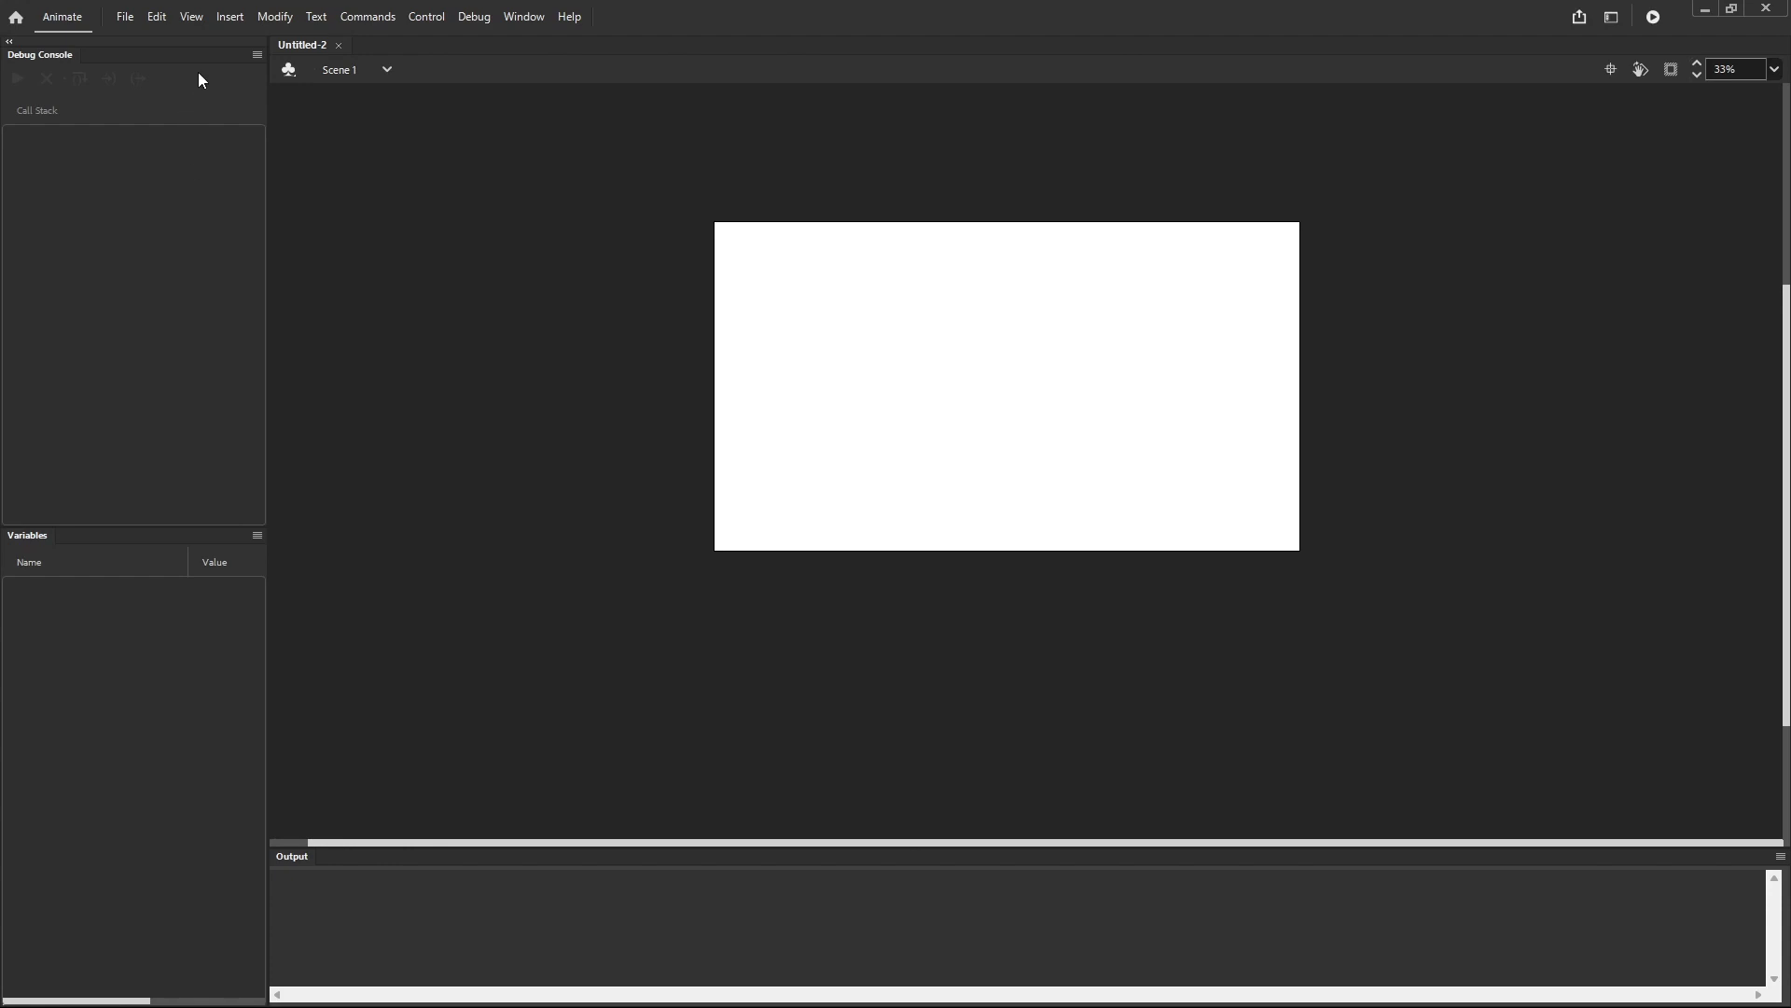
- Switch the layout to the Designer workspace, followed by the Developer workspace
click(1611, 17)
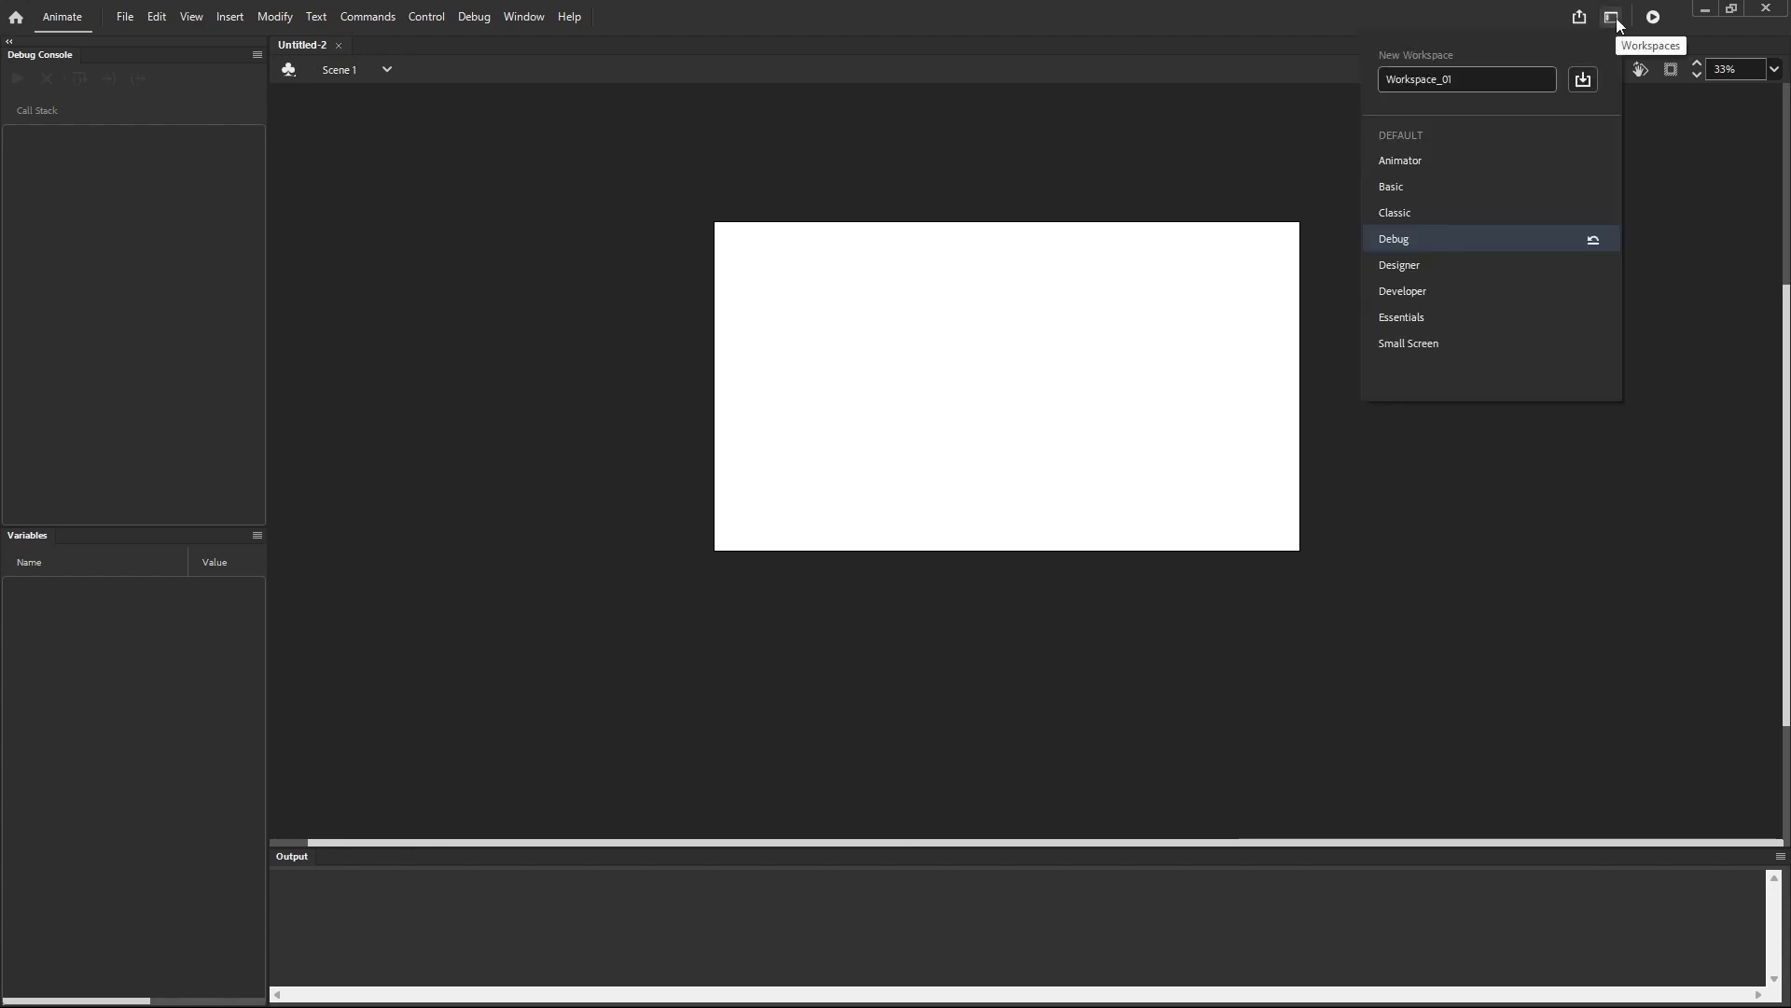
click(1414, 269)
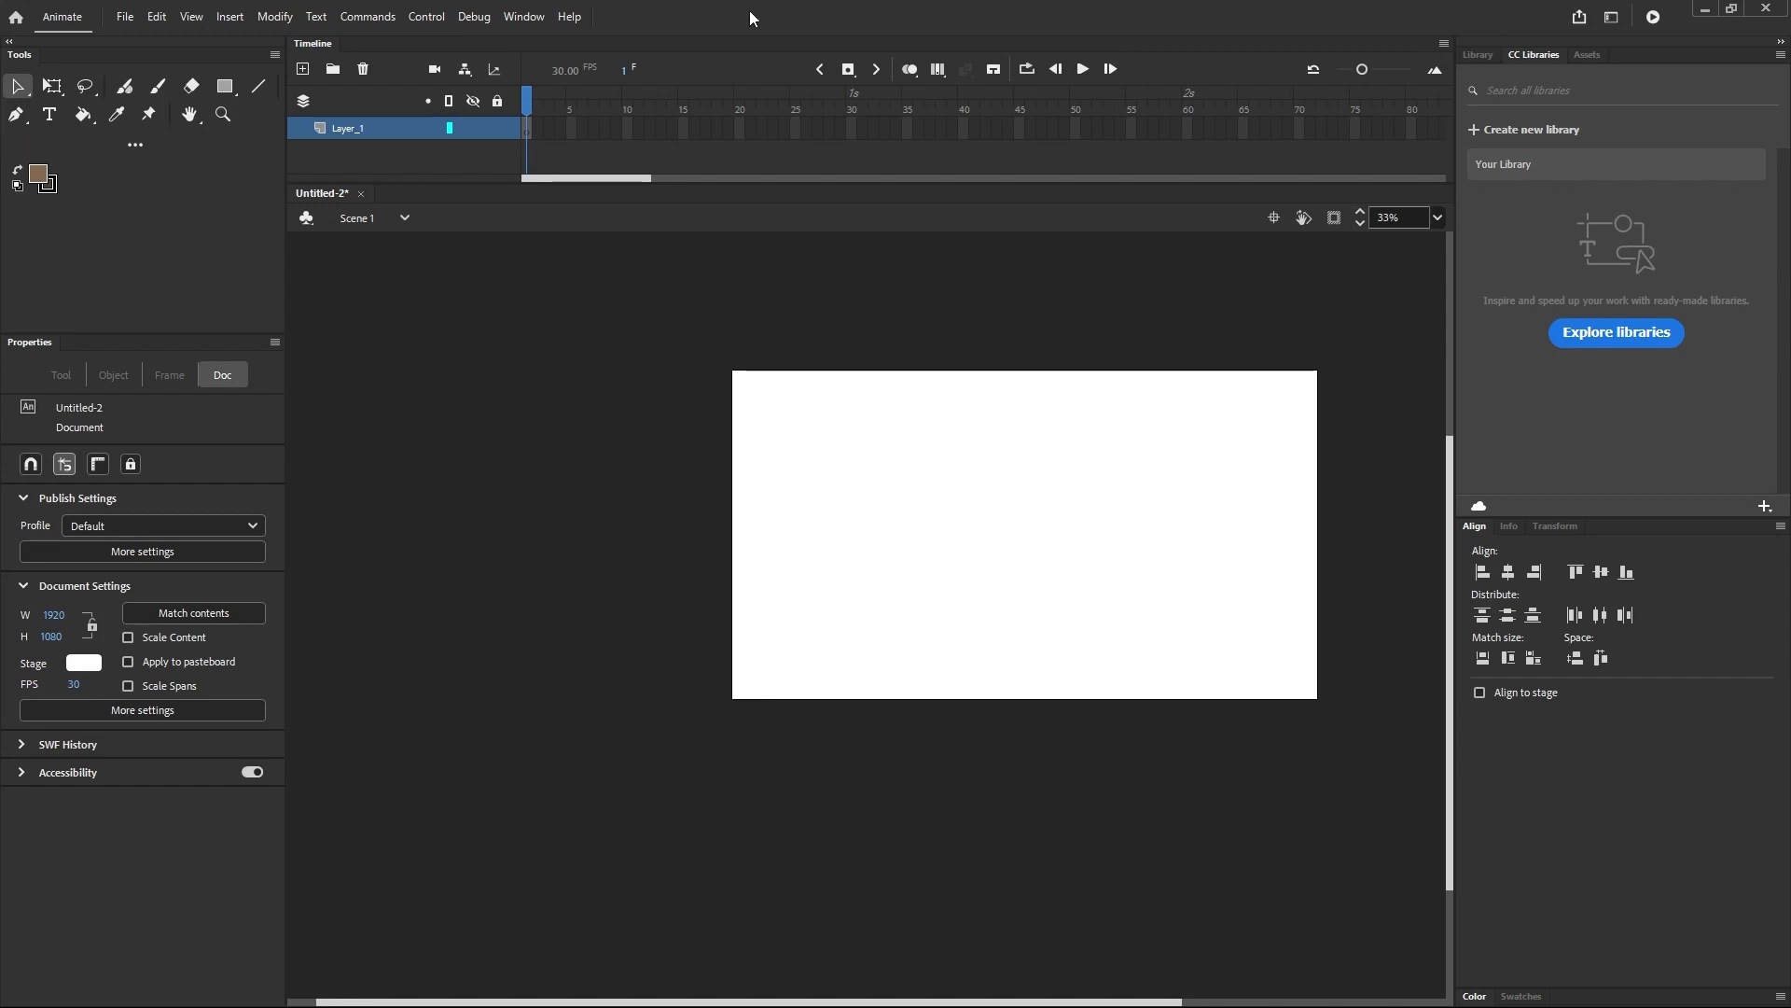
click(1652, 15)
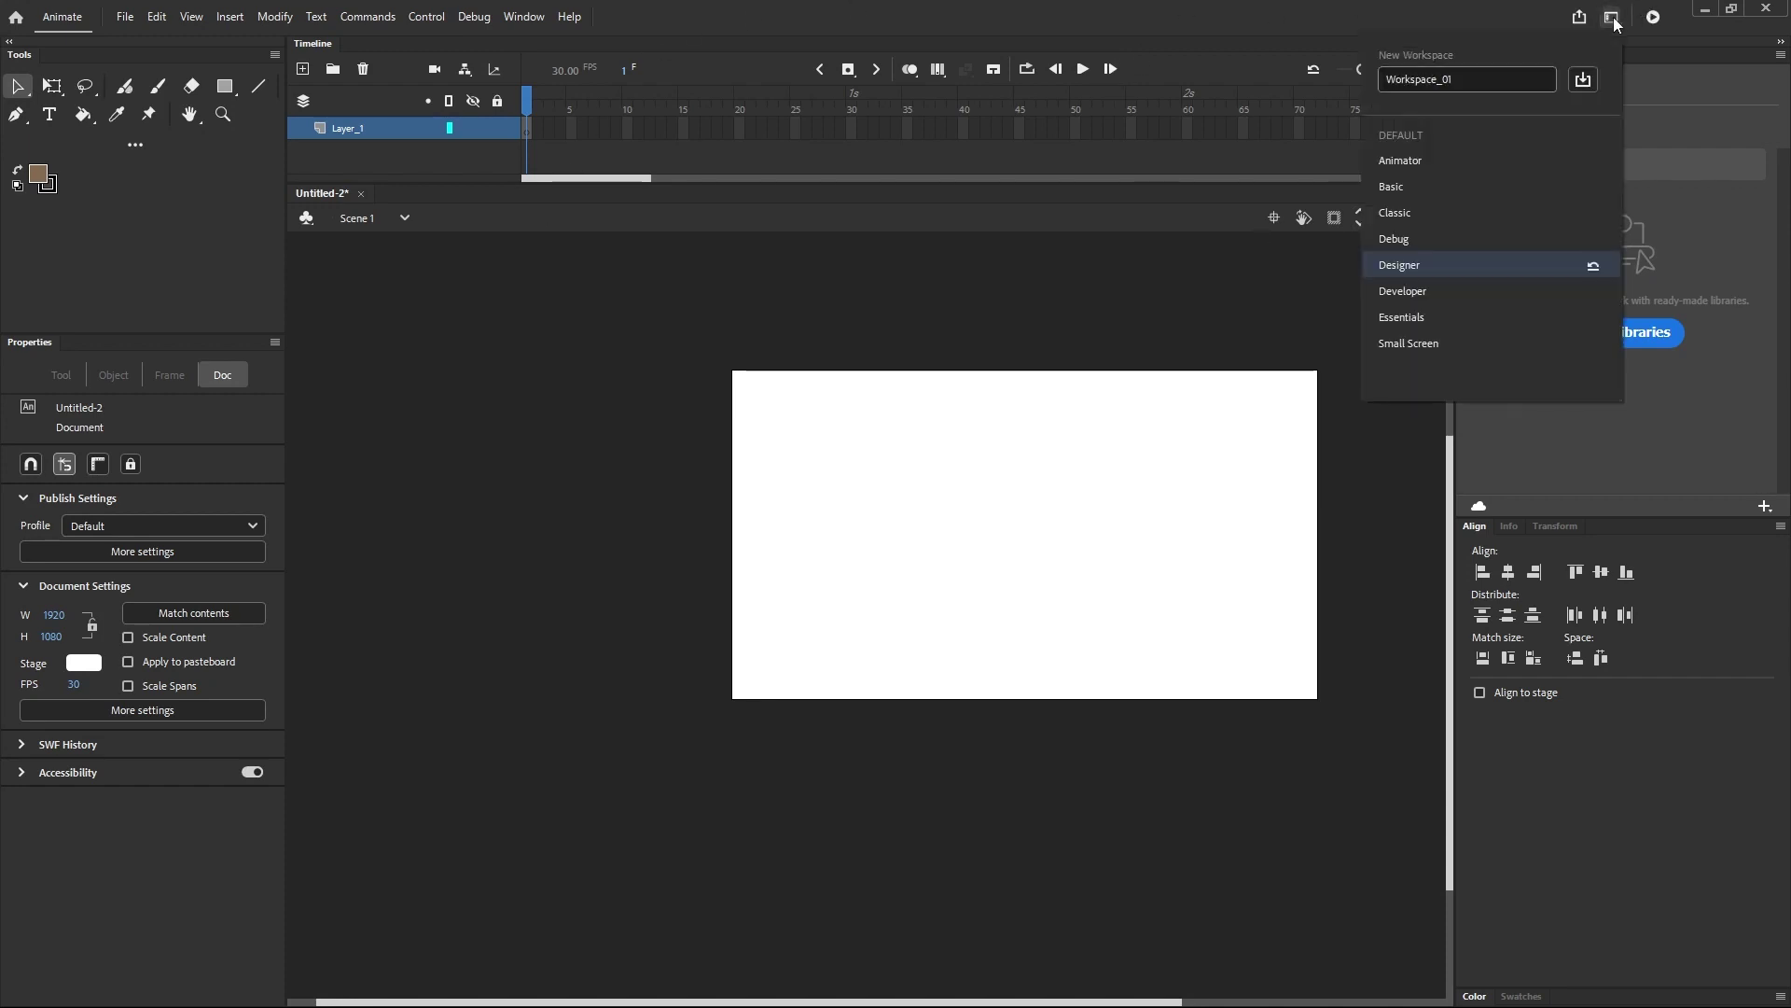
click(1429, 295)
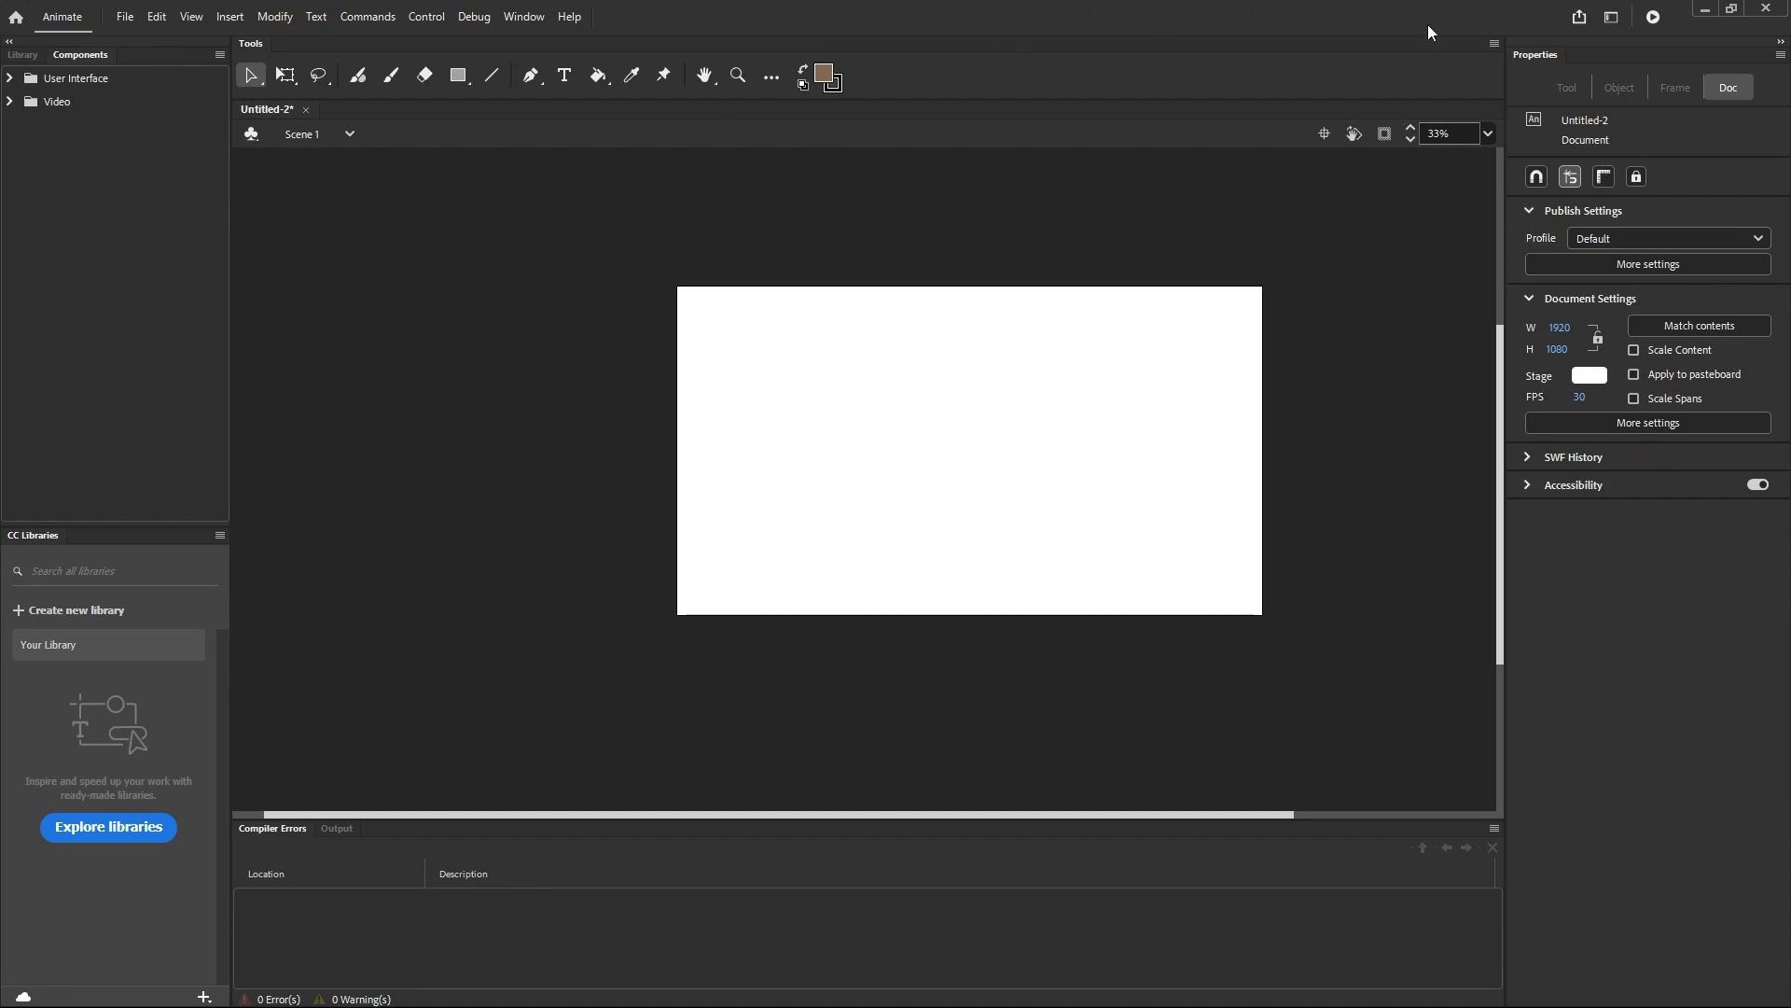
- Try the Essentials workspace and return to the Classic workspace
click(1608, 18)
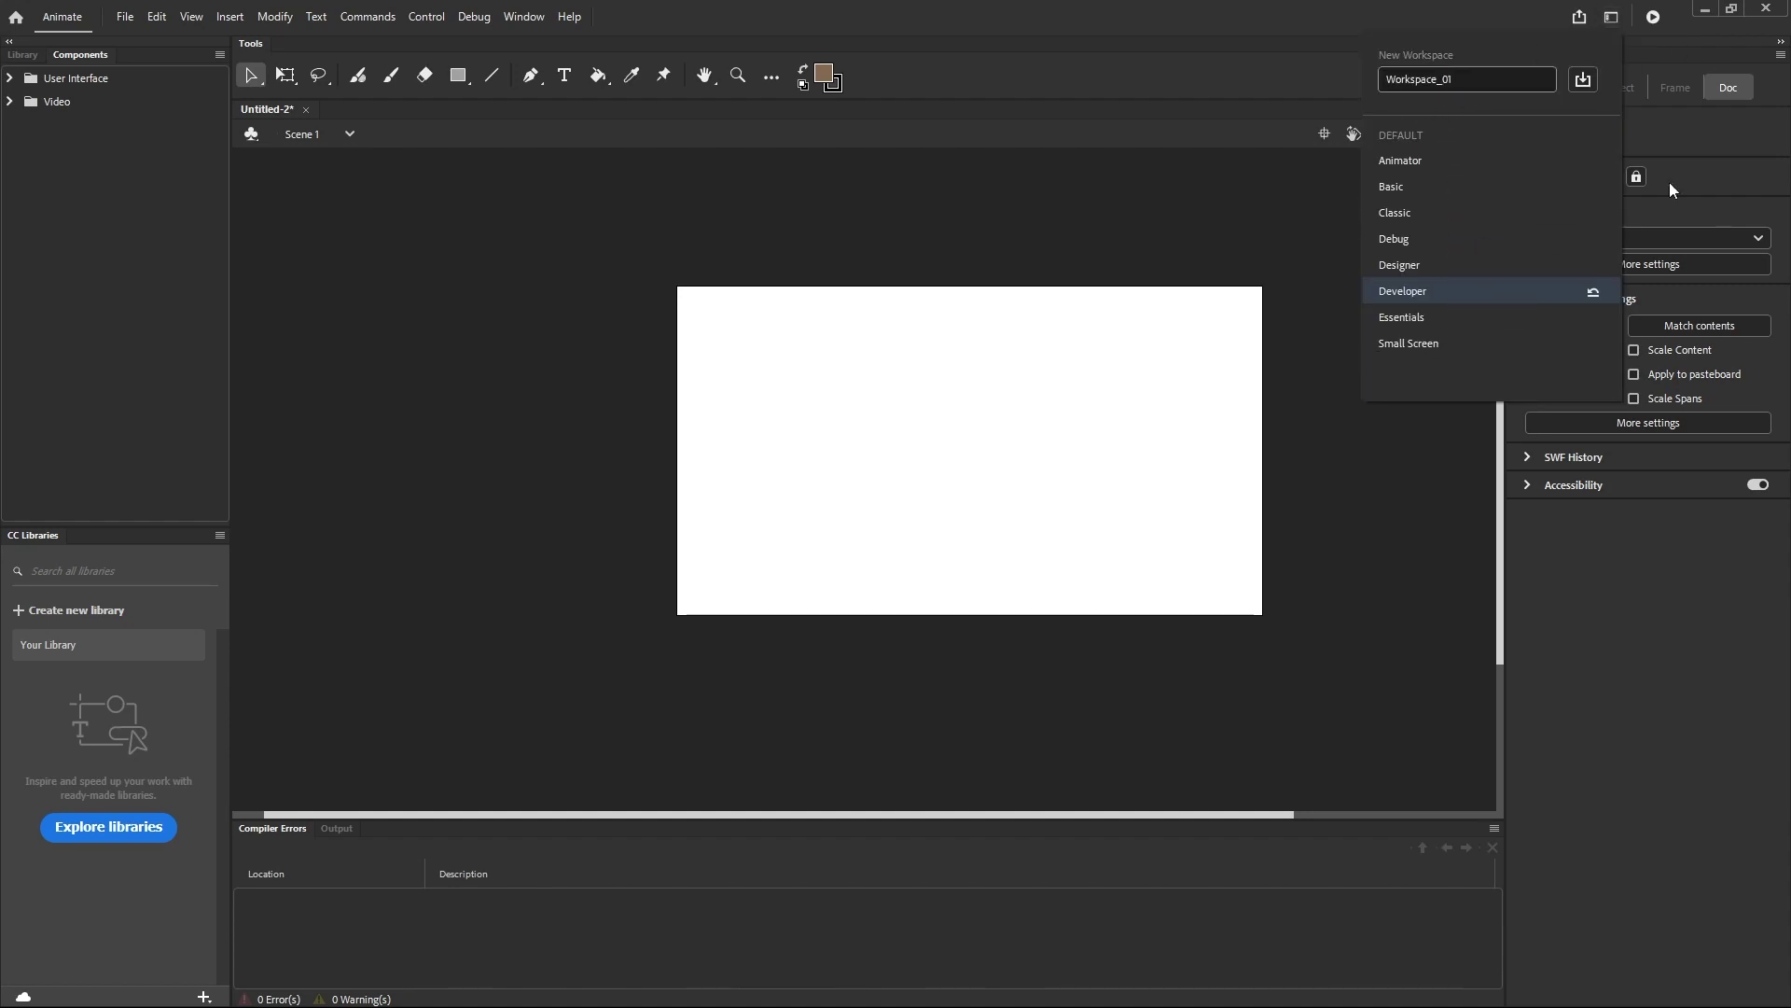
click(1416, 319)
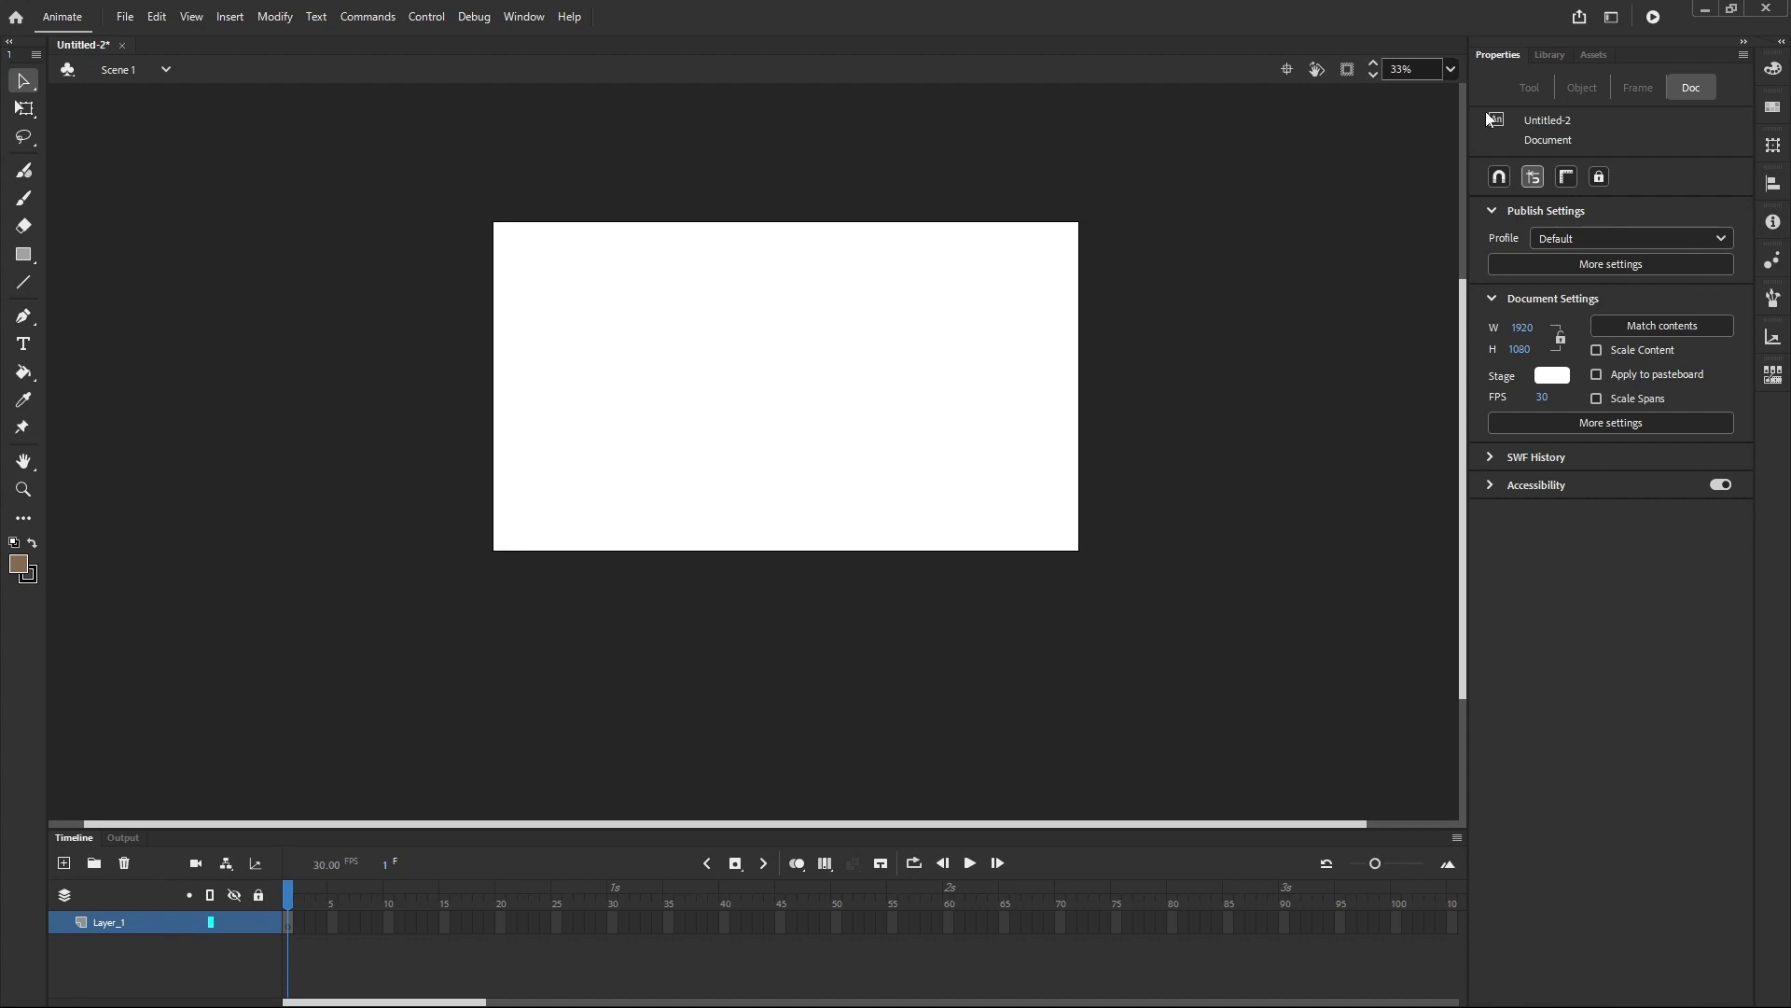
click(1615, 26)
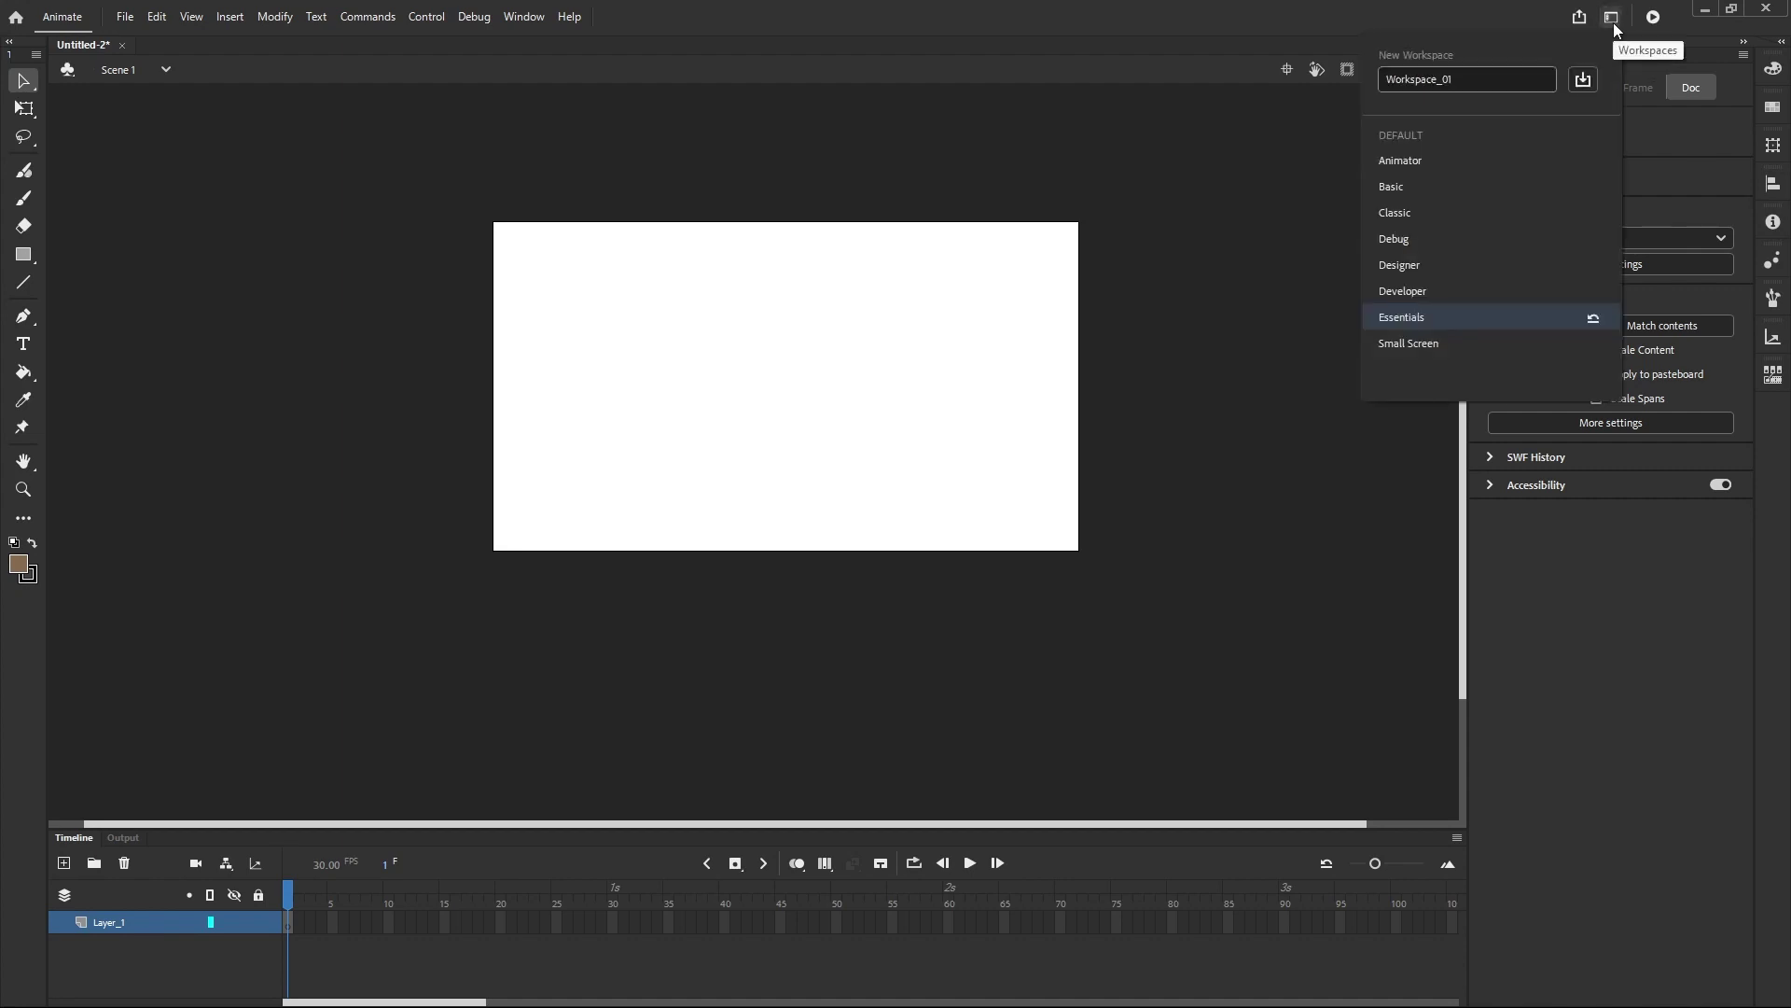
click(1399, 213)
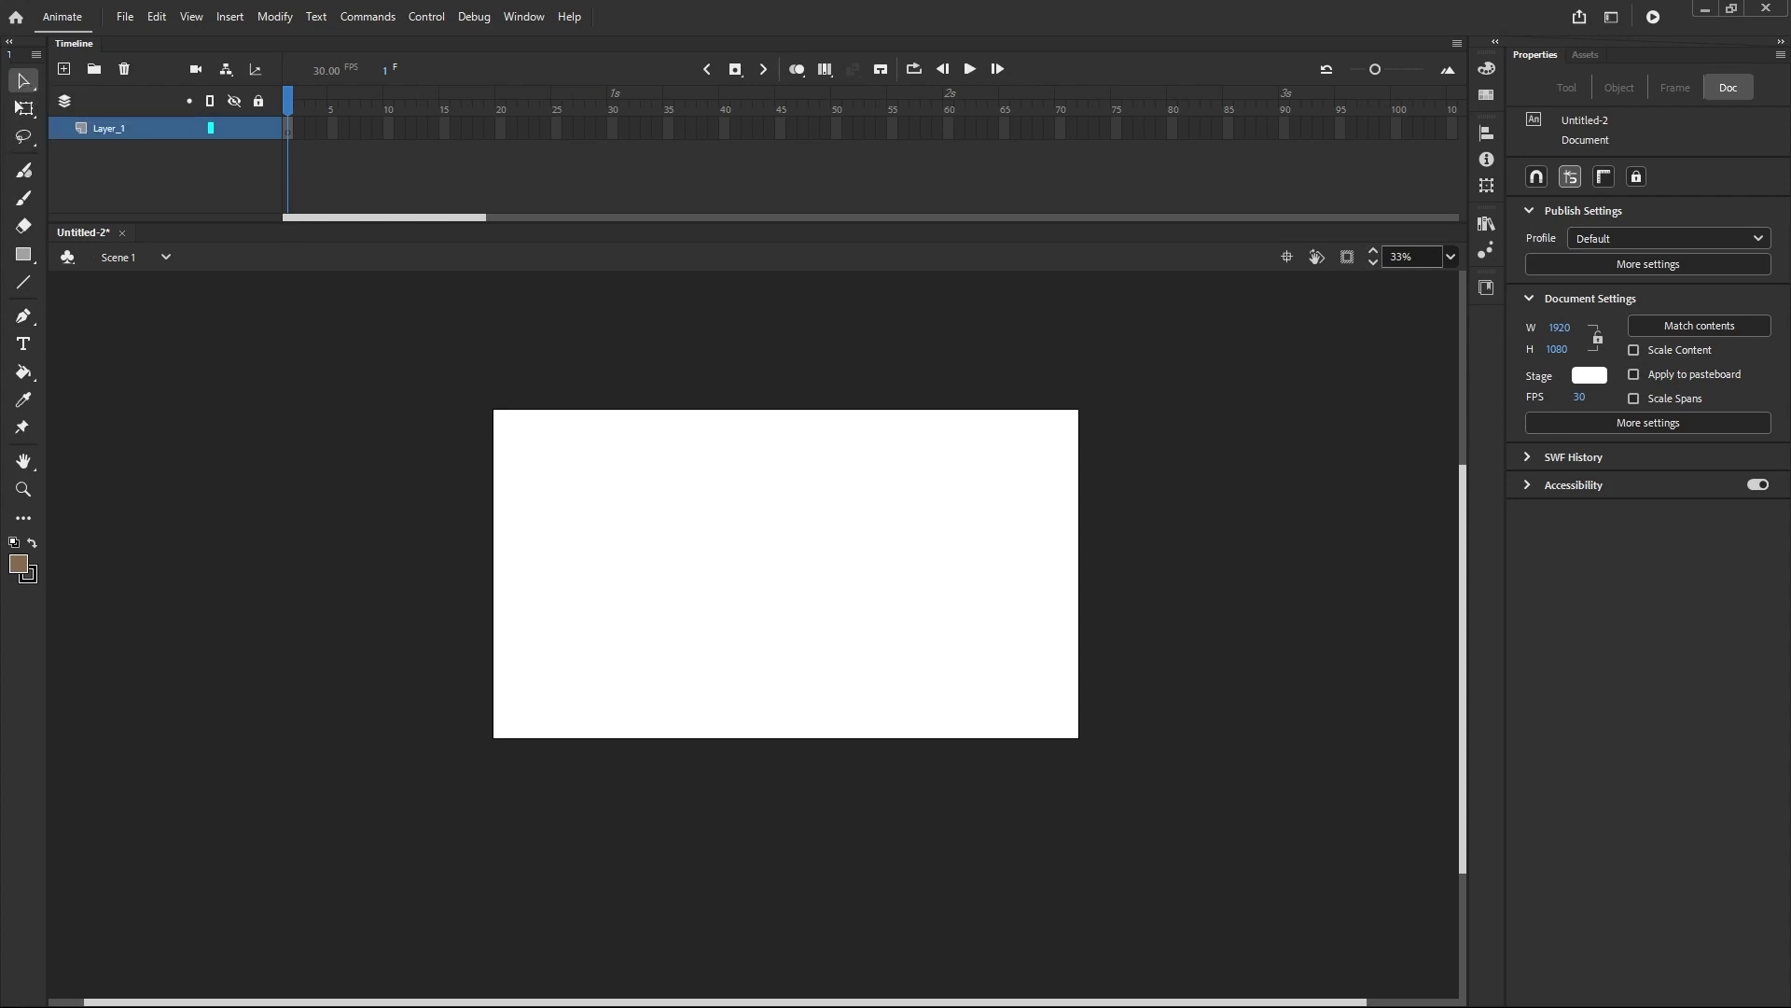
- Examine the available file, editing and view commands, including the magnification, preview mode, grid, guides and screen mode options
mouse_move(550, 1004)
click(122, 22)
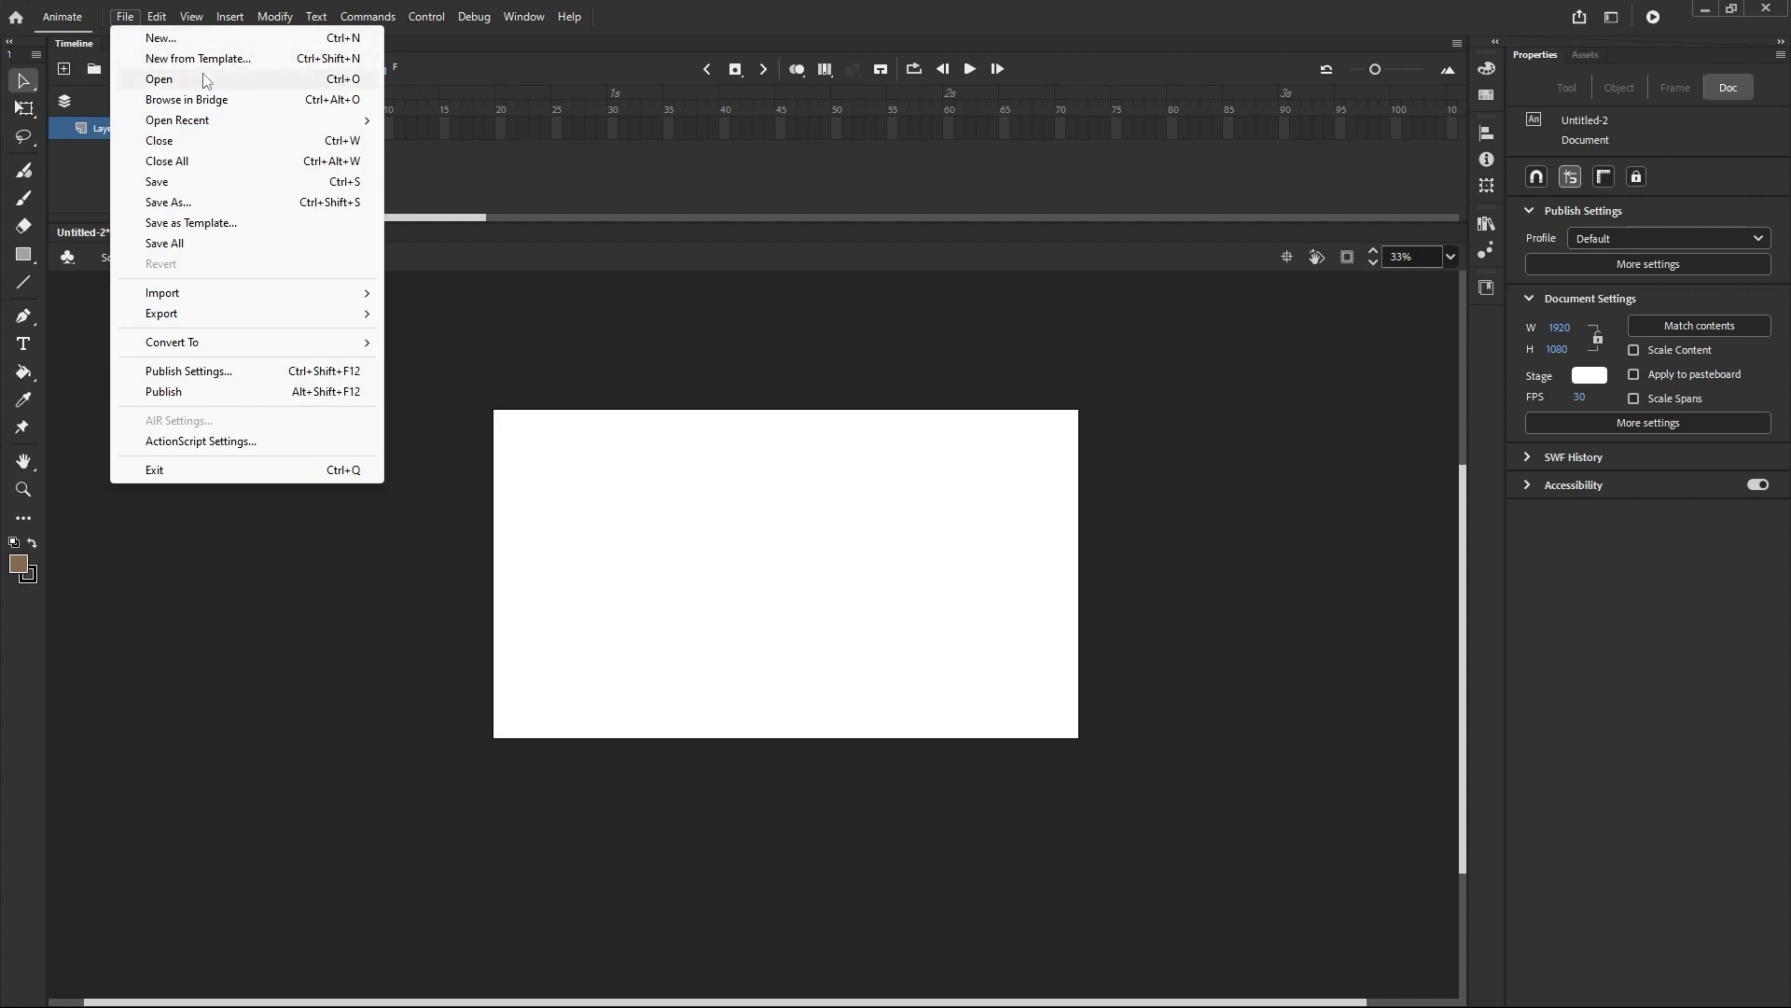
mouse_move(248, 118)
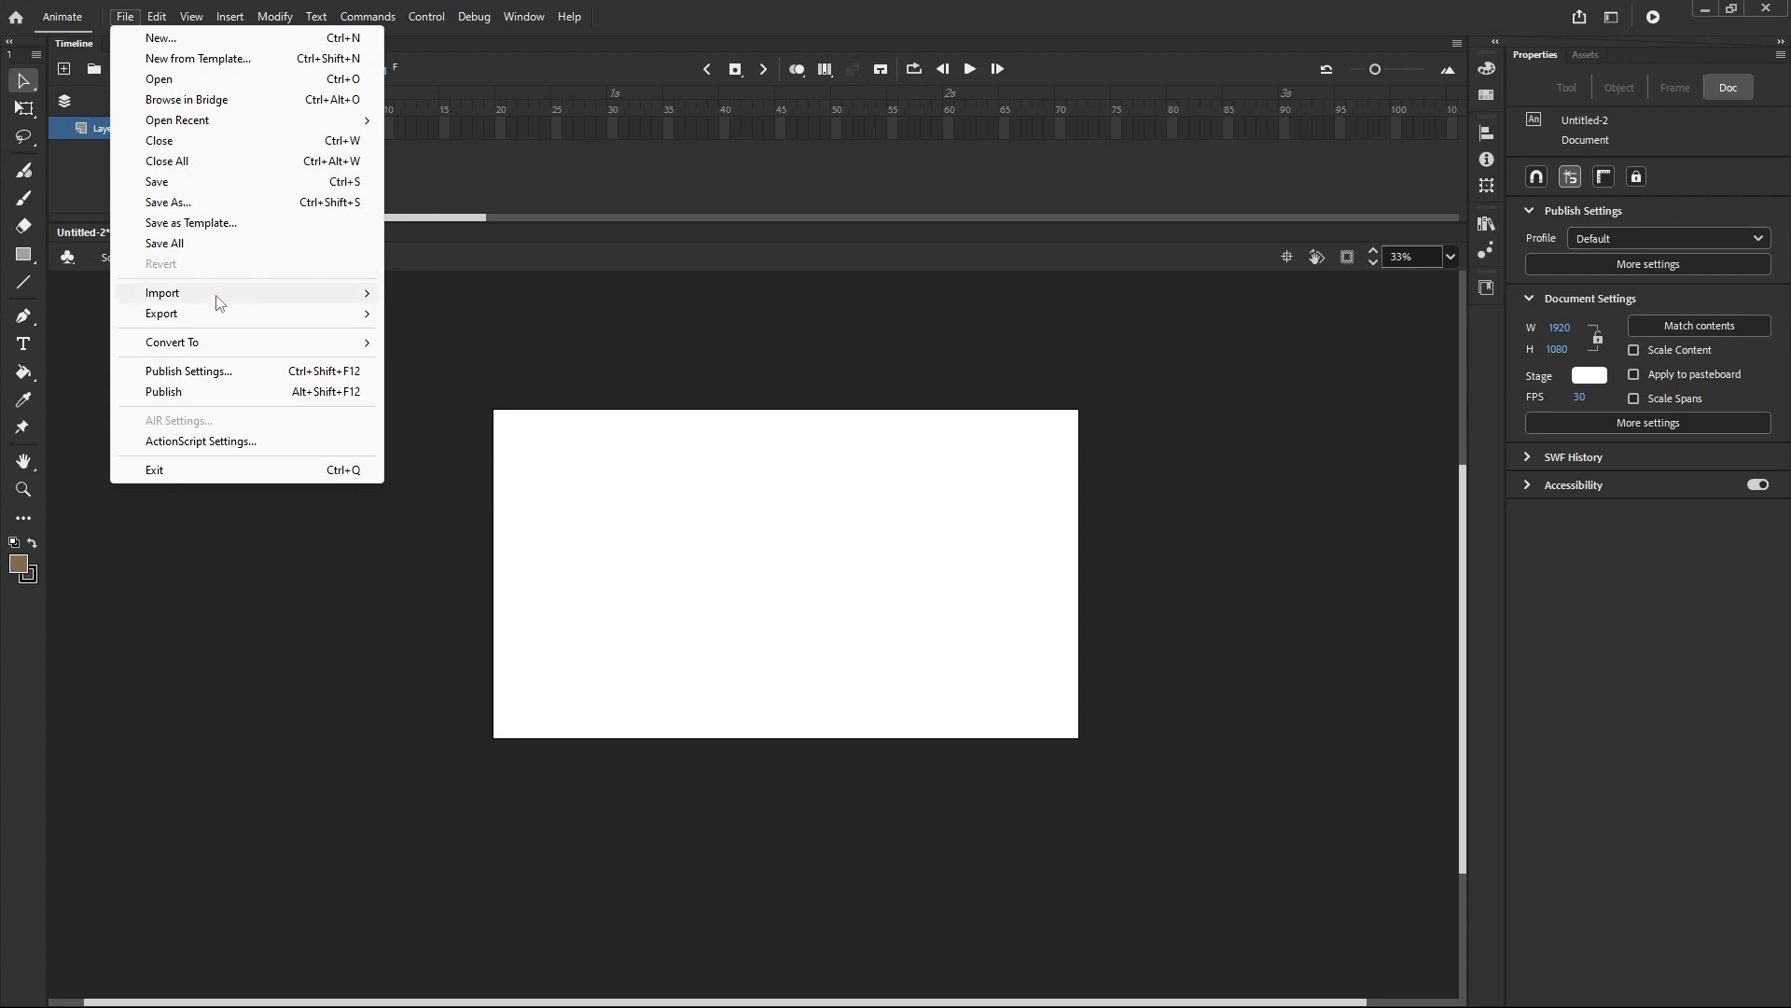
mouse_move(308, 342)
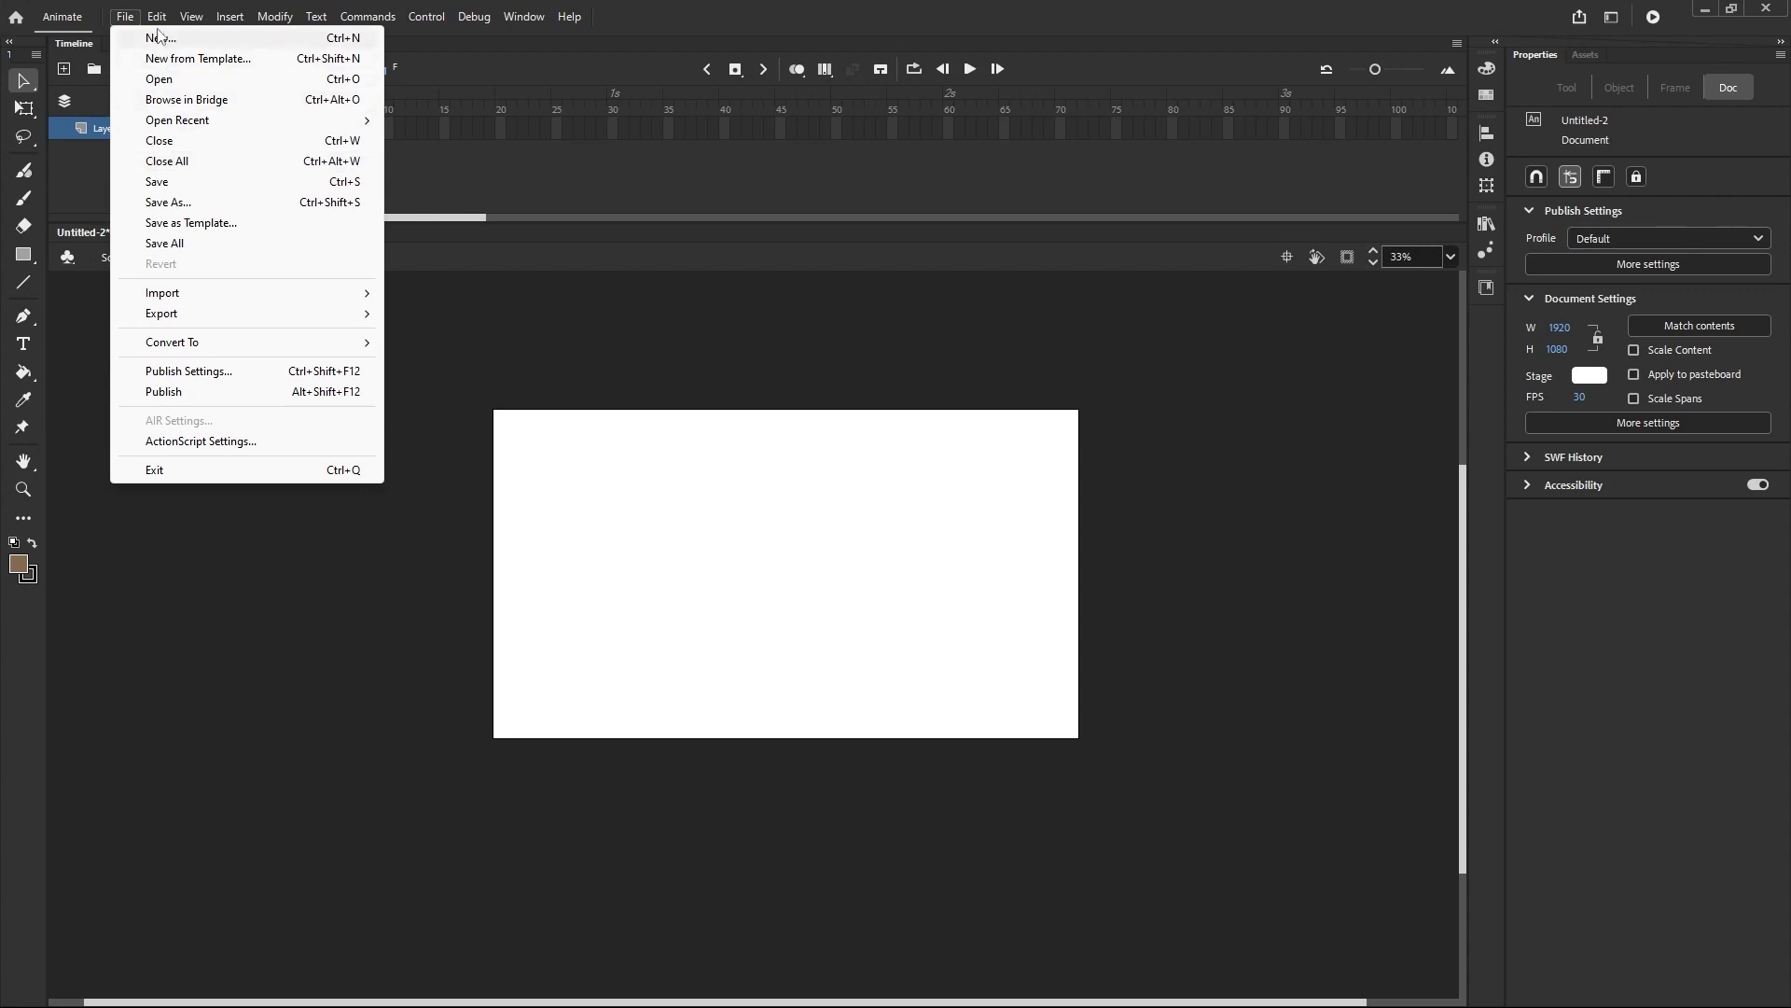
mouse_move(159, 23)
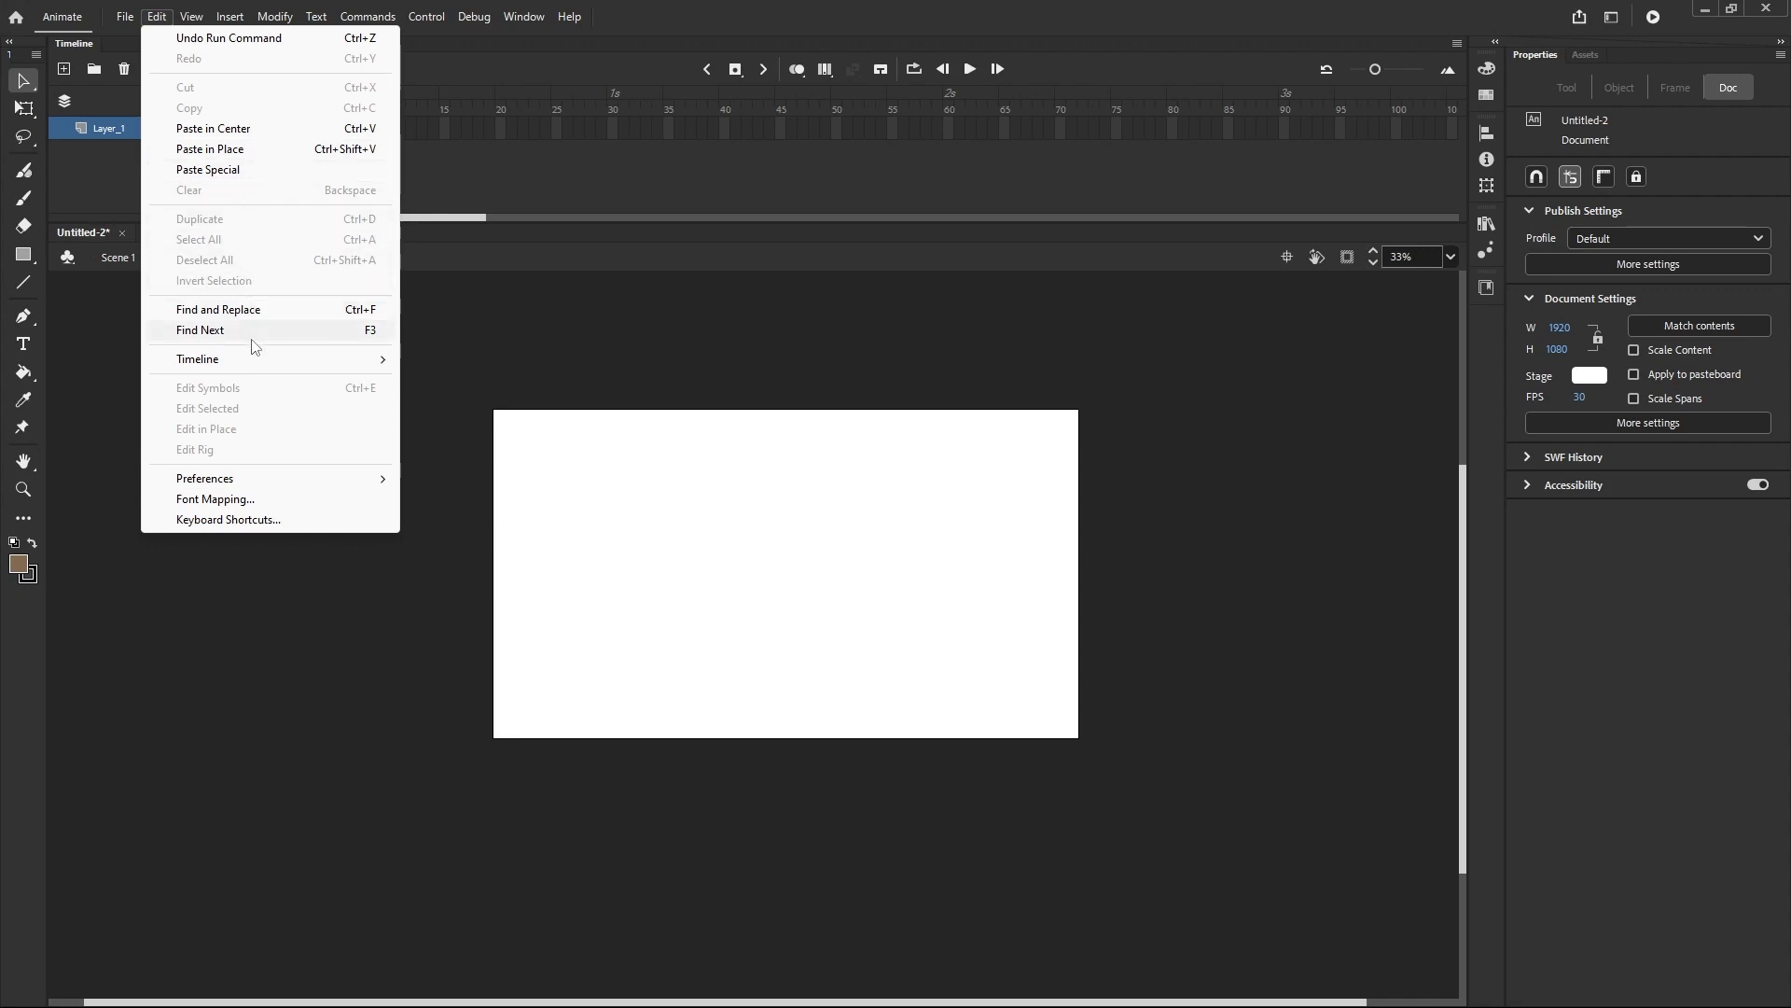
mouse_move(249, 364)
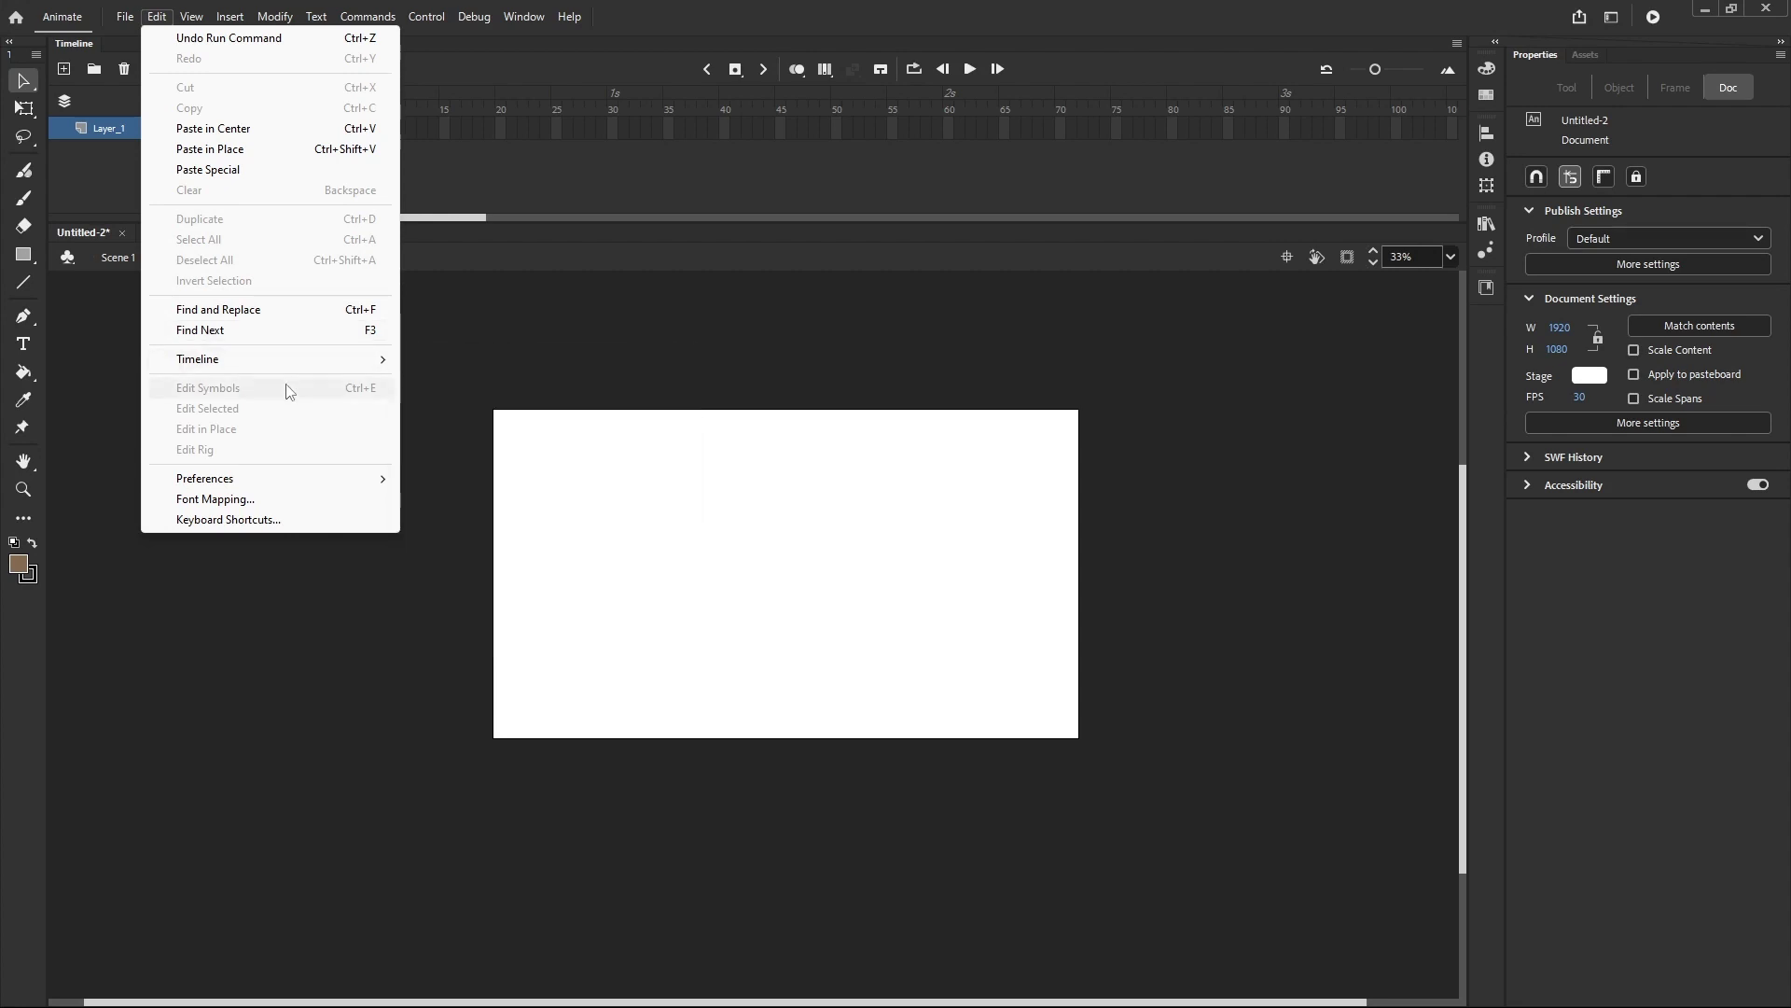
mouse_move(209, 483)
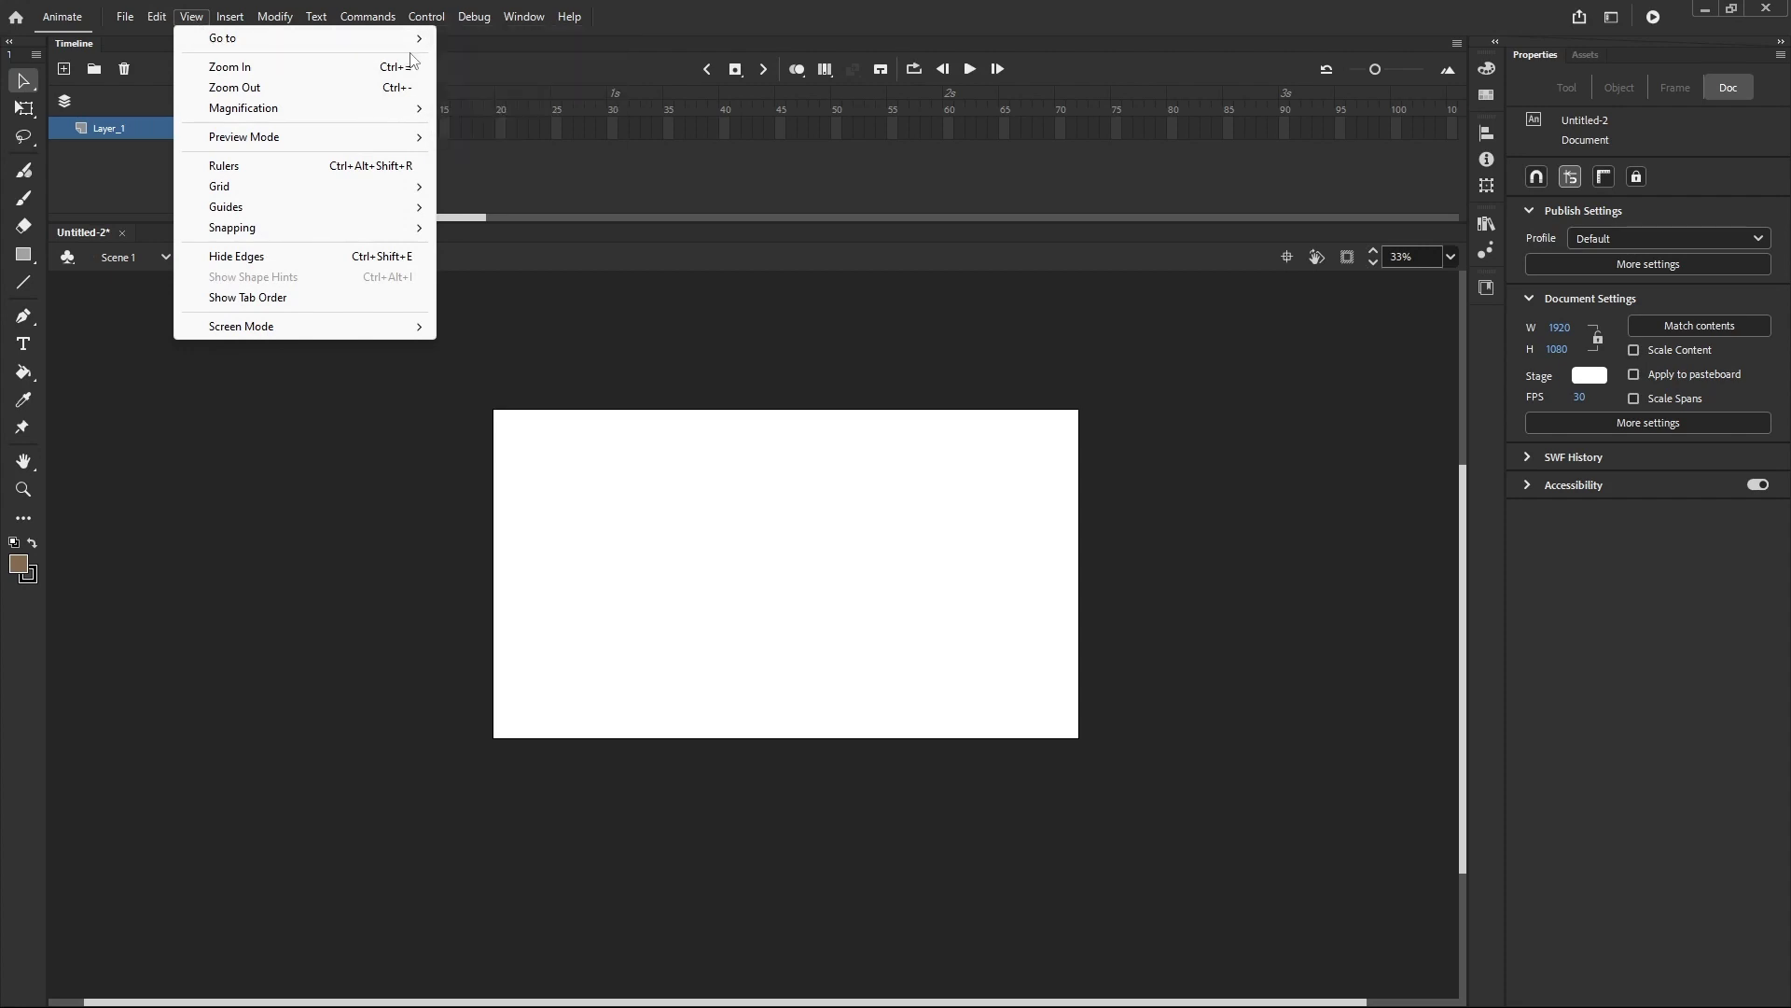
mouse_move(422, 45)
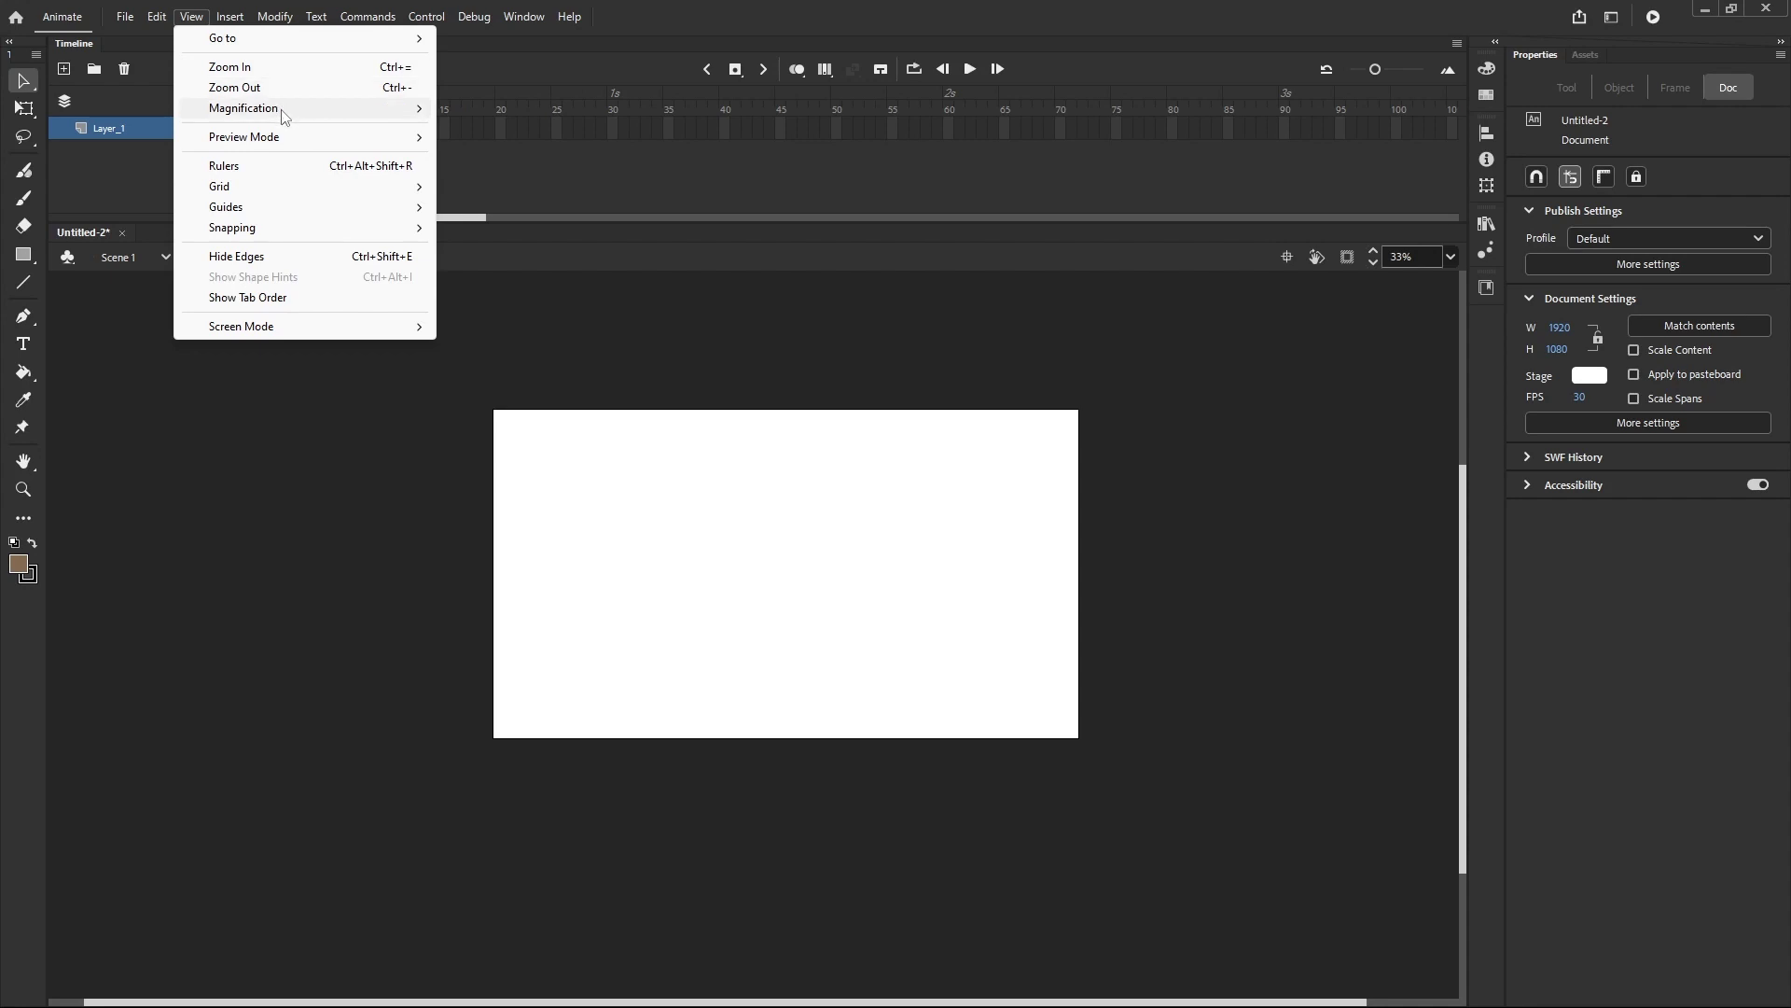
mouse_move(284, 110)
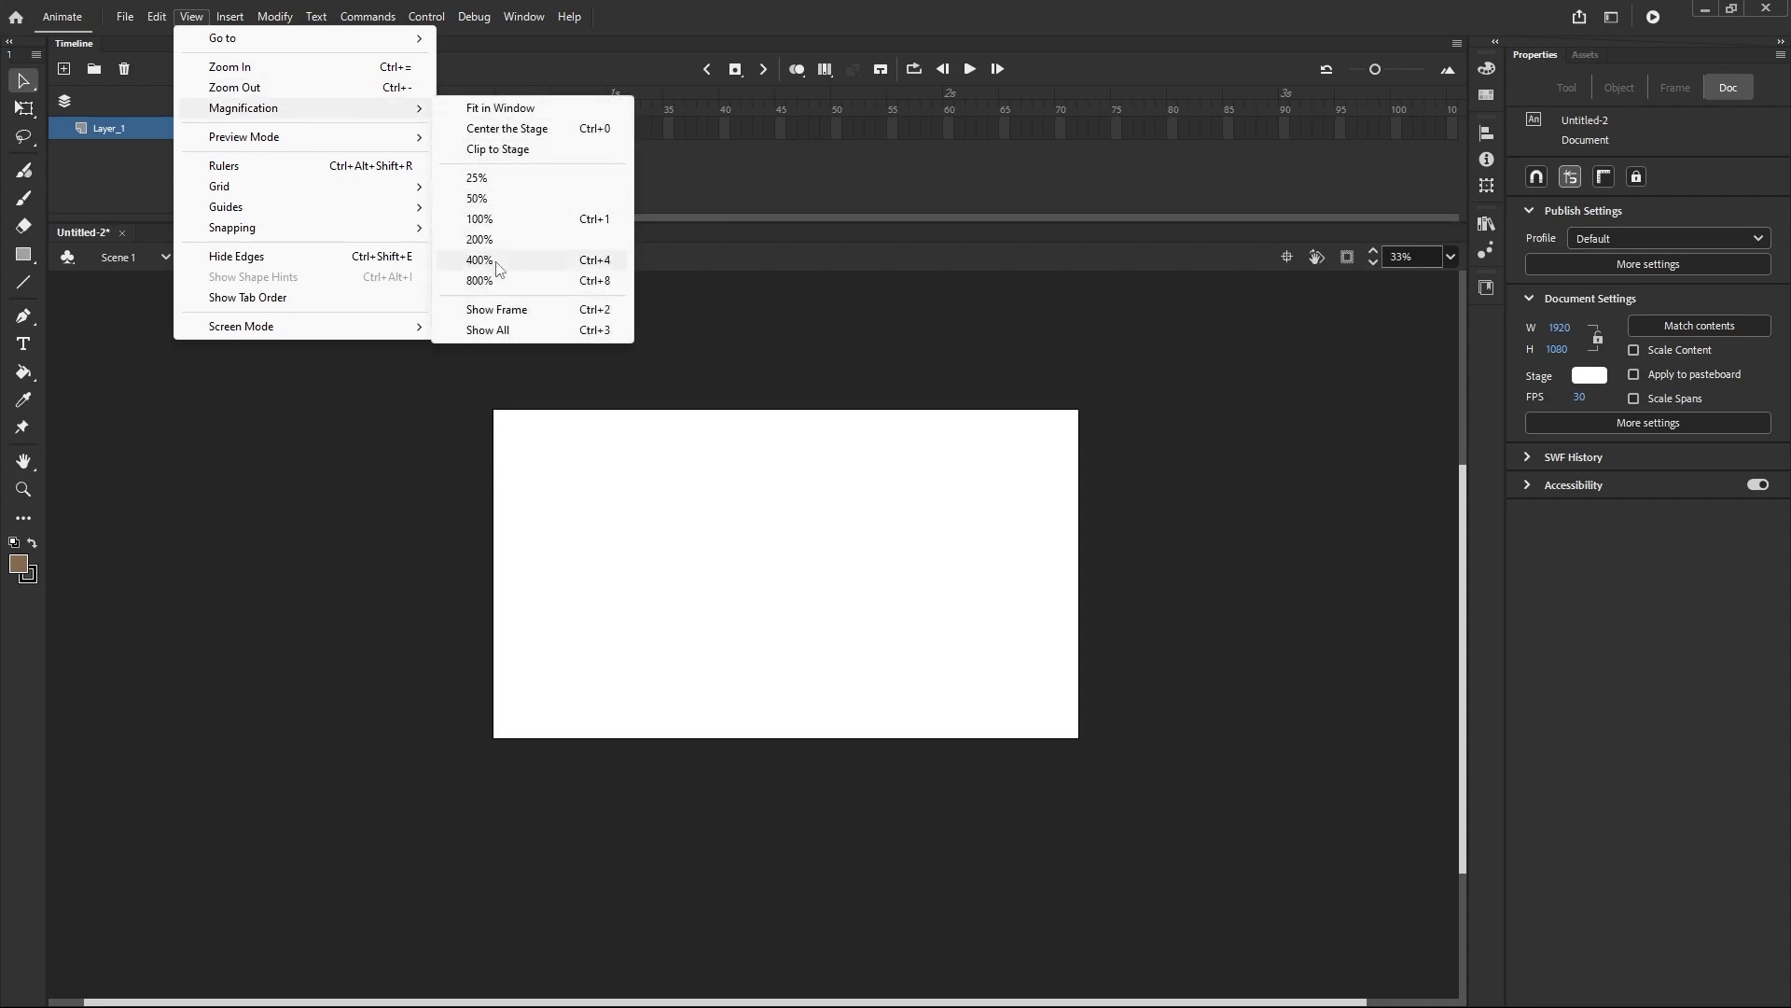
mouse_move(289, 142)
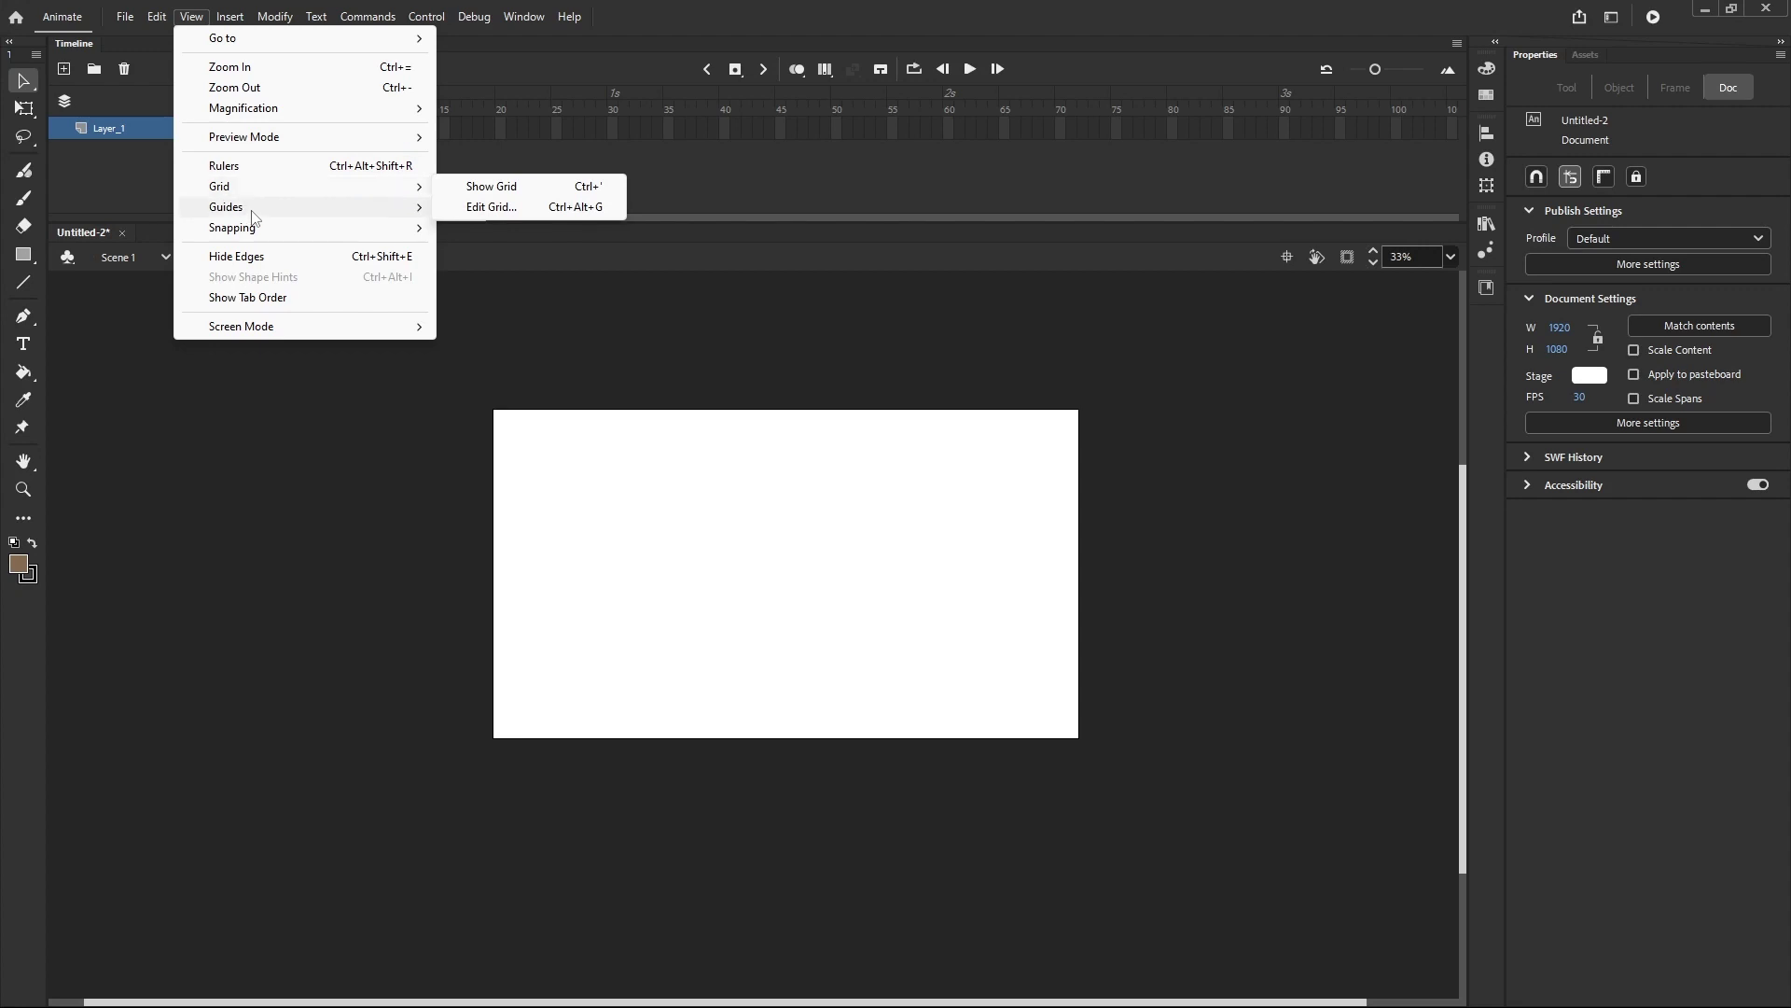
mouse_move(254, 216)
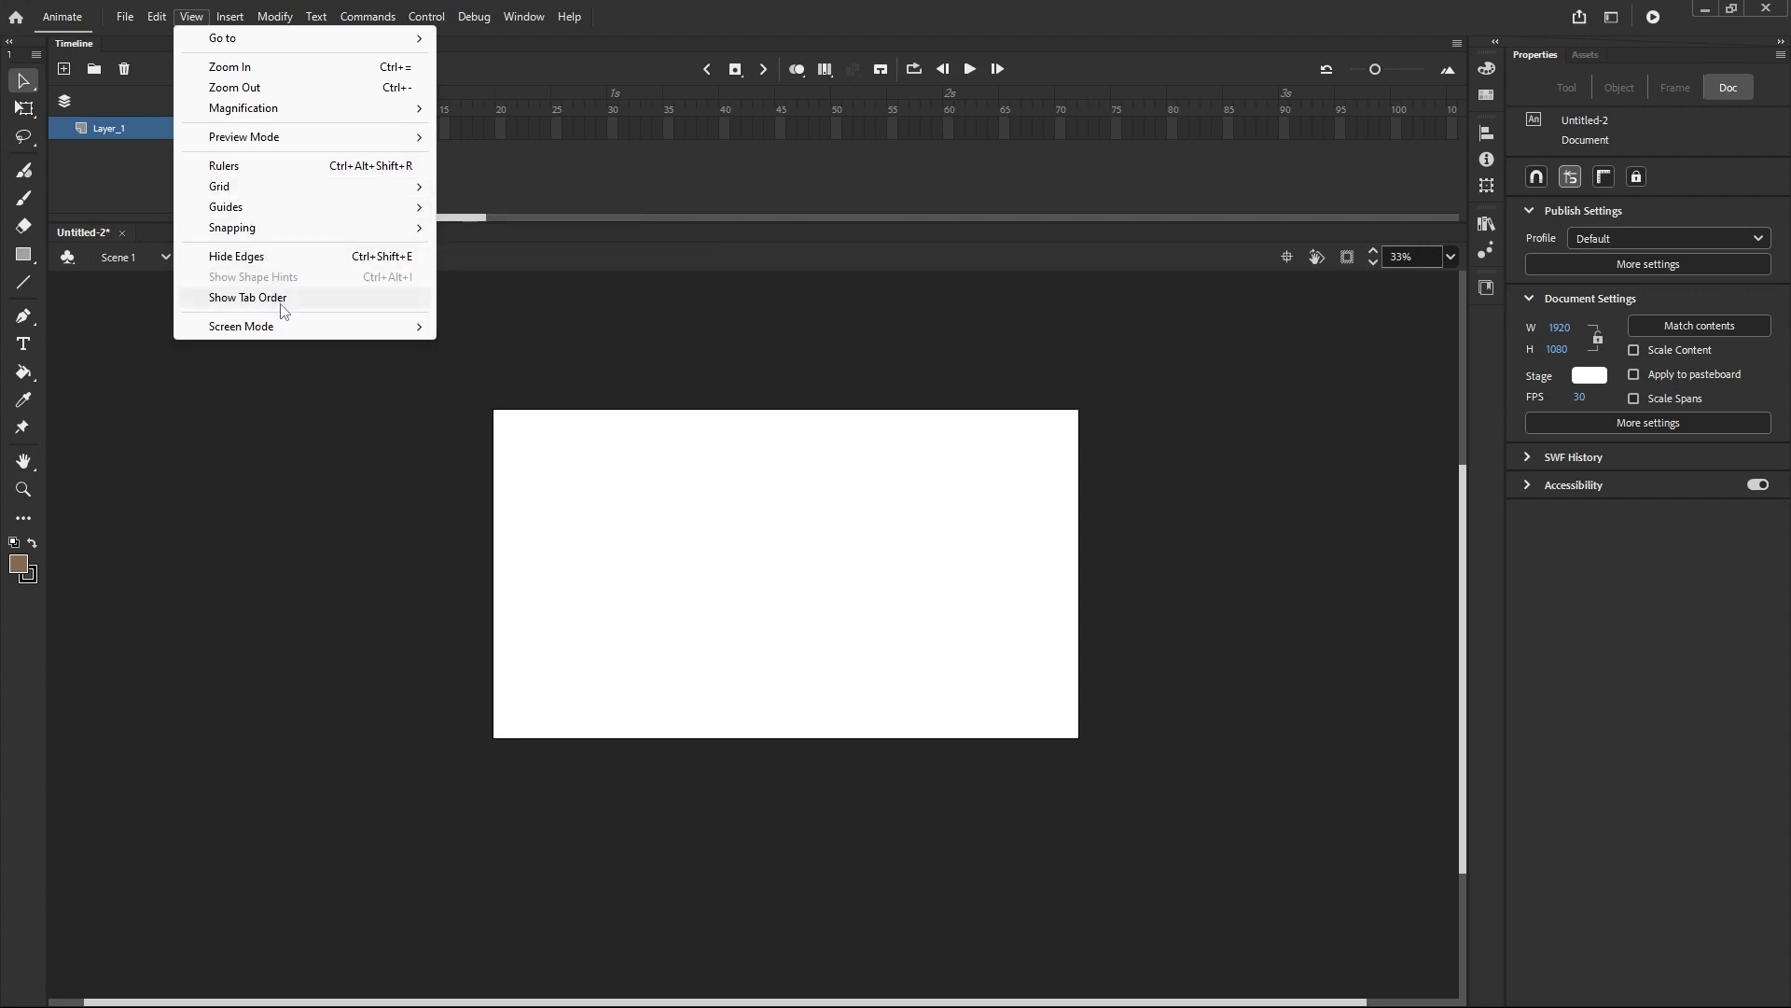
mouse_move(378, 328)
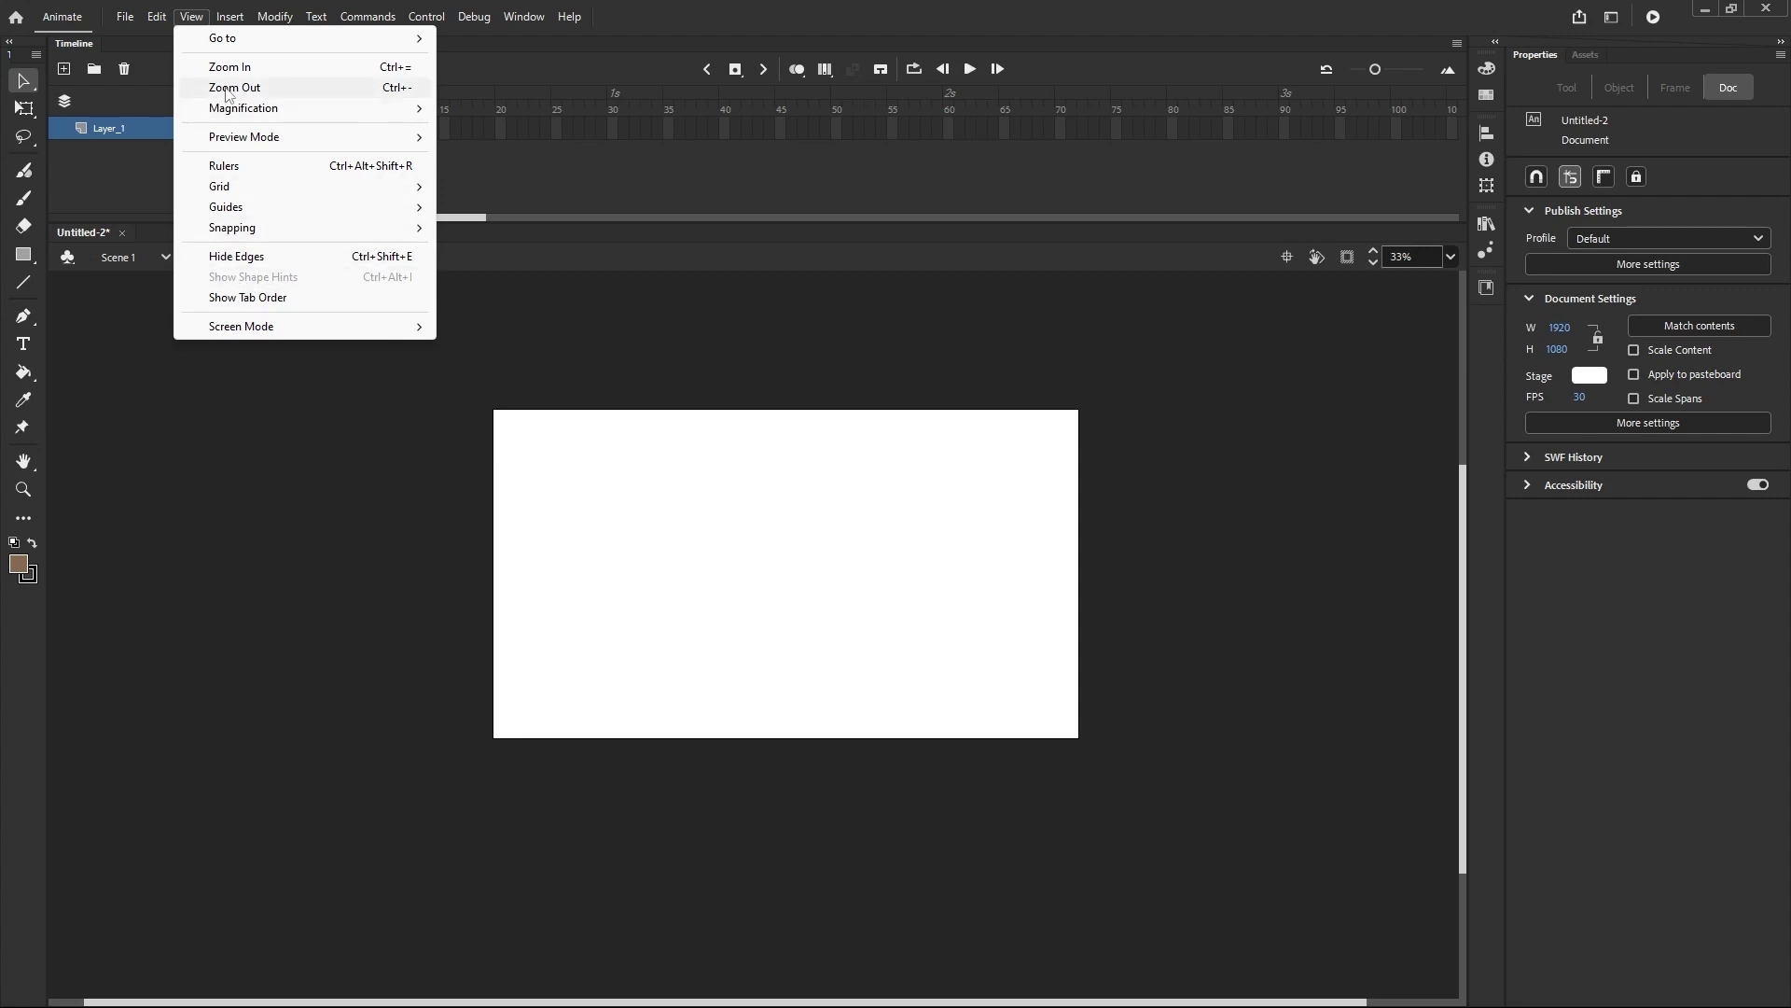
- Examine the available insert, modify, text, saved-command, playback control and window commands, including the bitmap, text size and timeline options
mouse_move(227, 20)
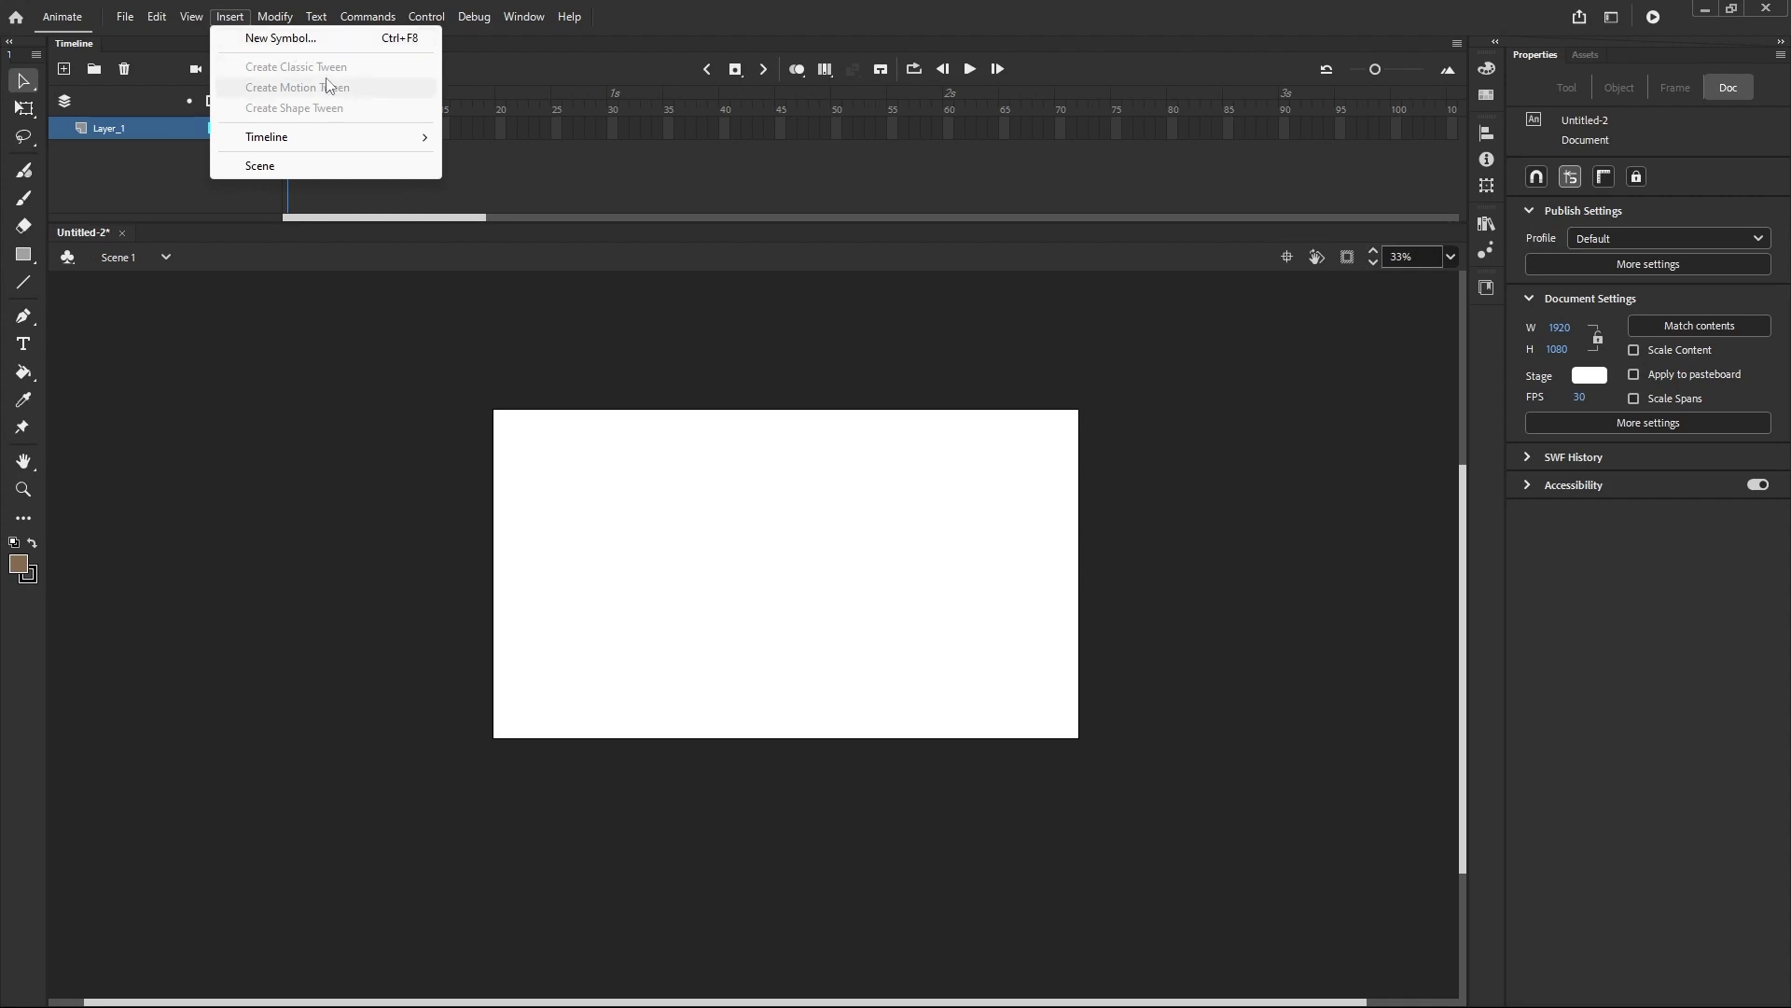
mouse_move(401, 154)
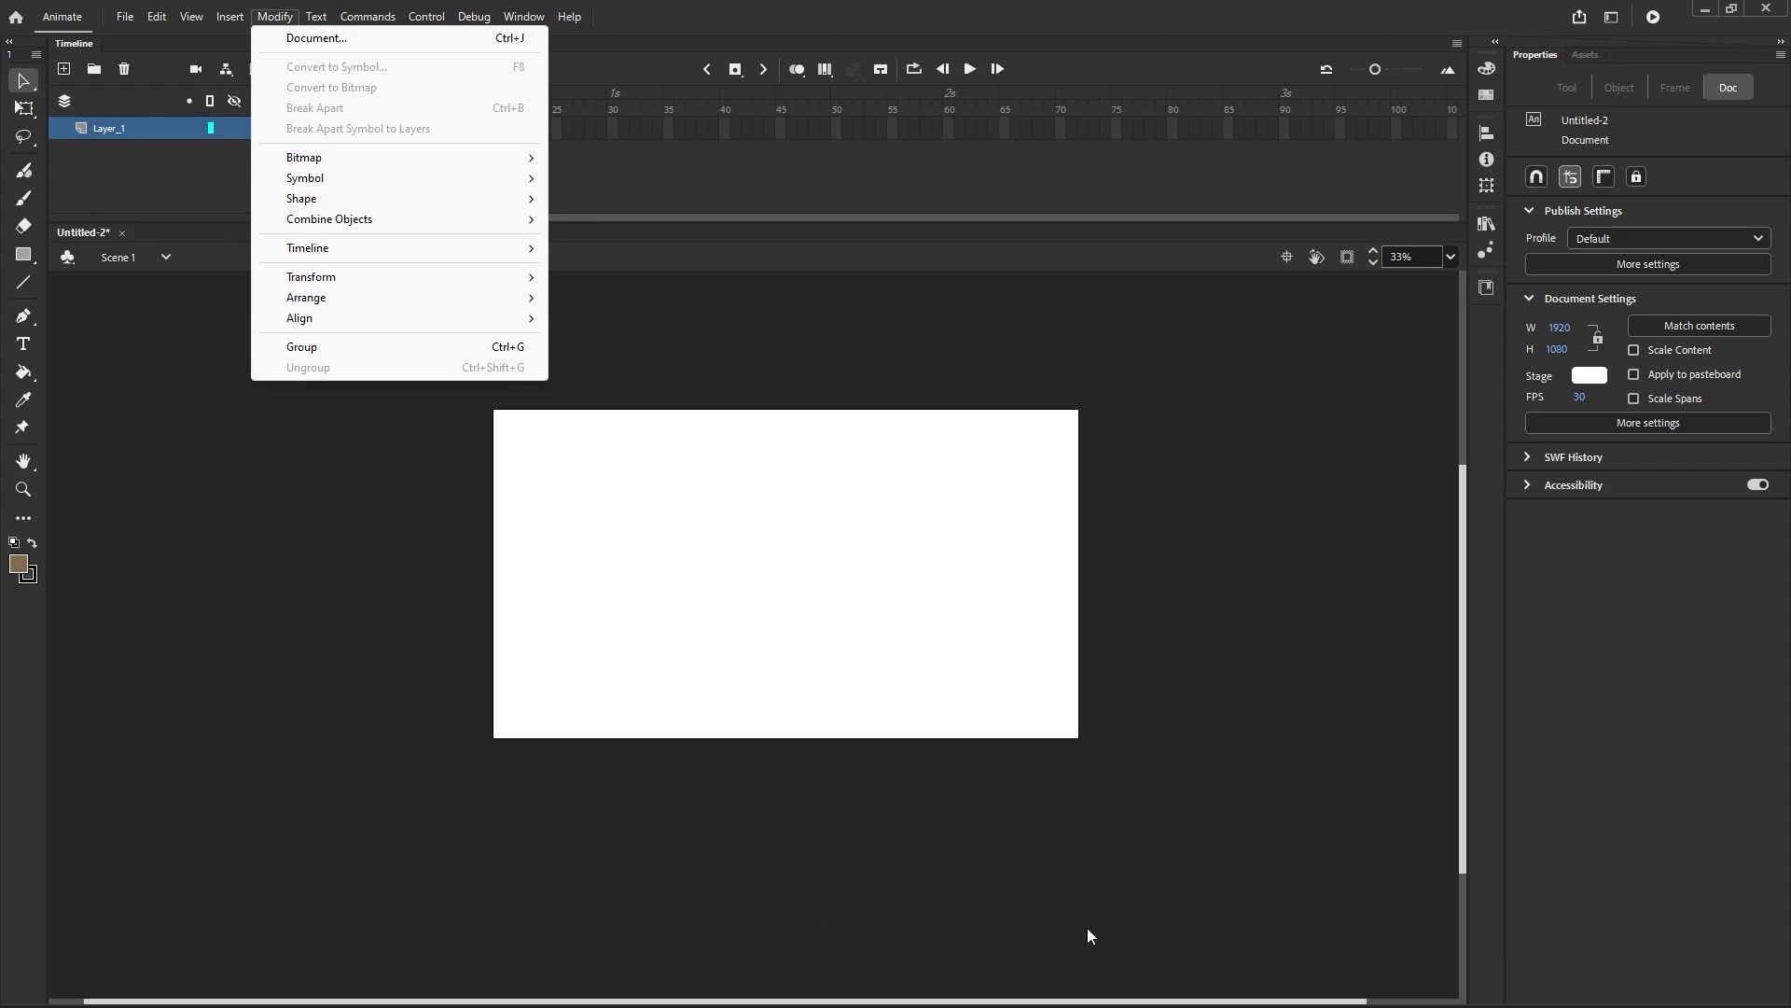
mouse_move(1077, 965)
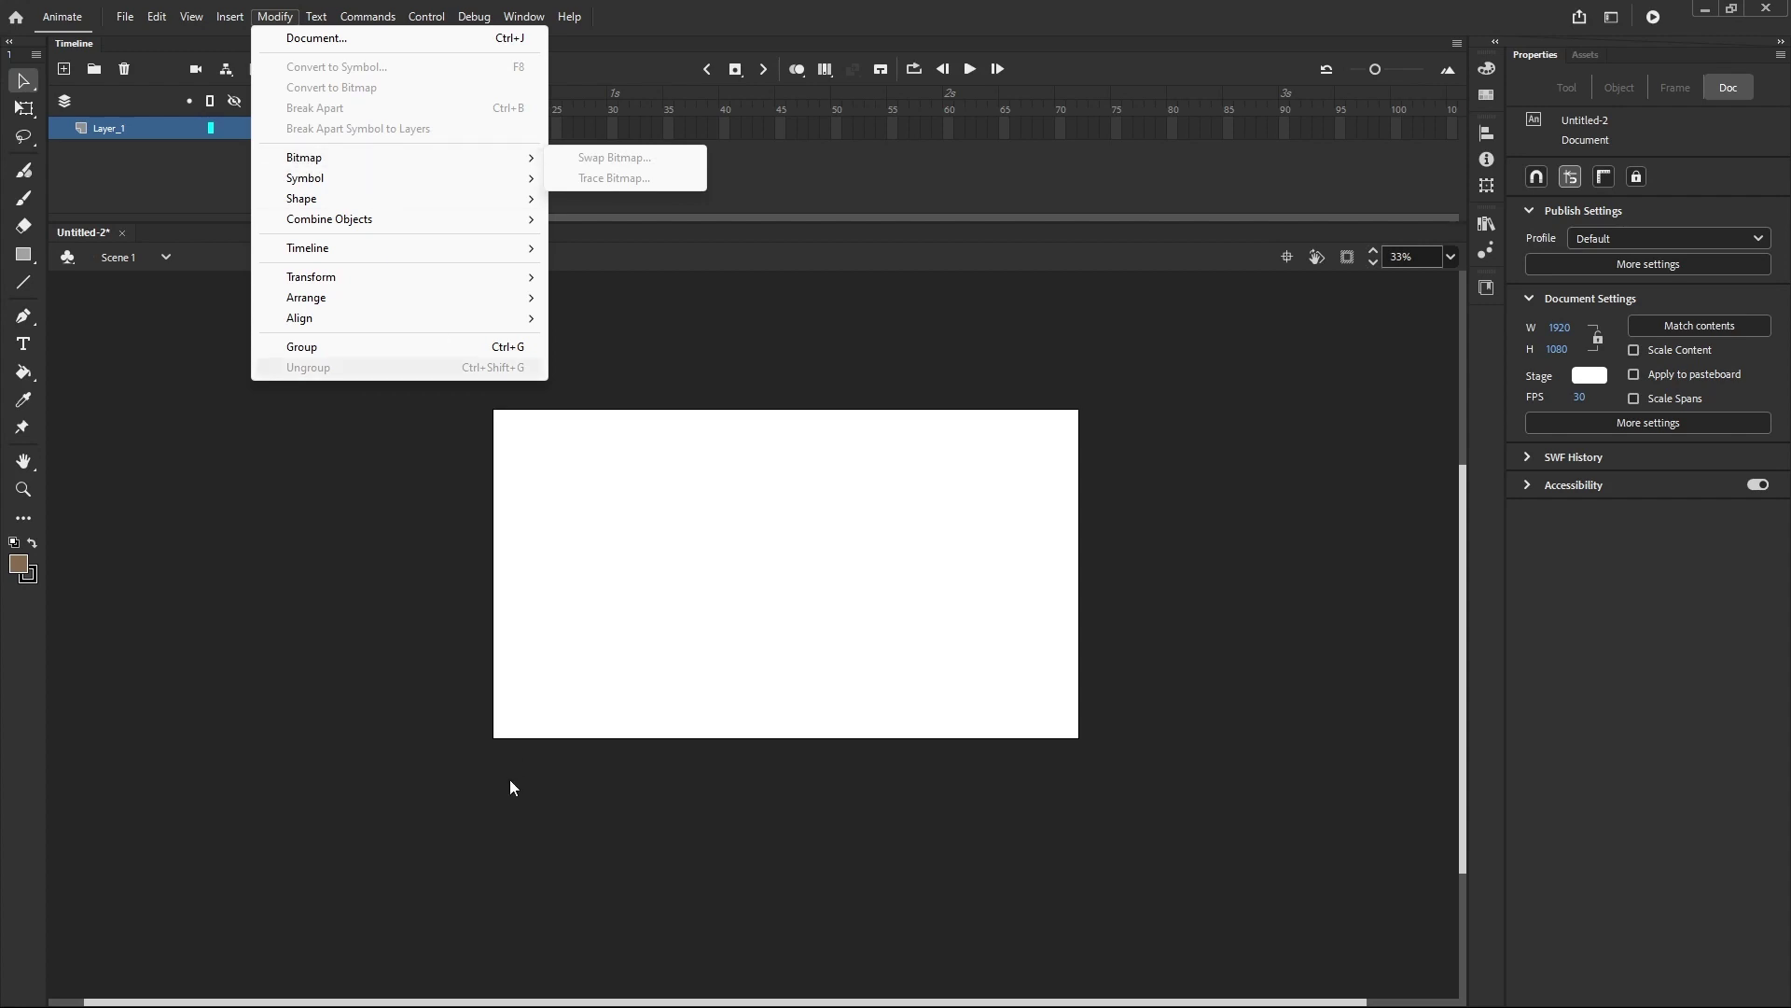
mouse_move(508, 1006)
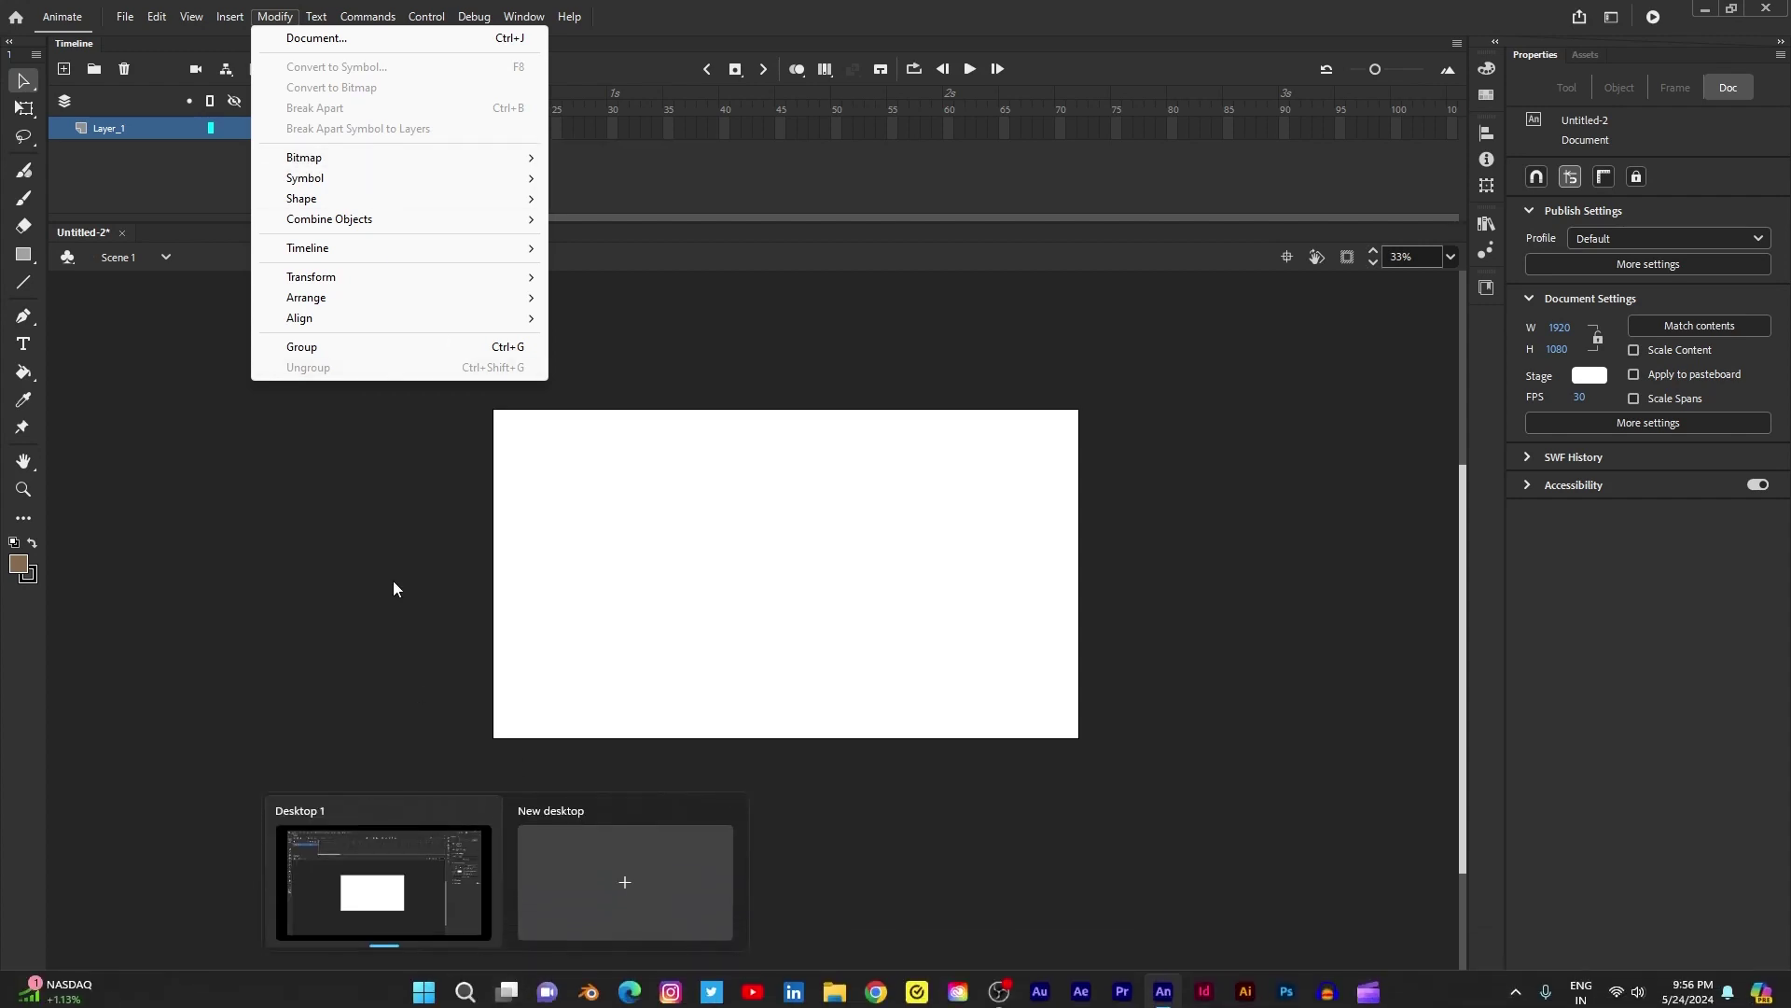
mouse_move(455, 159)
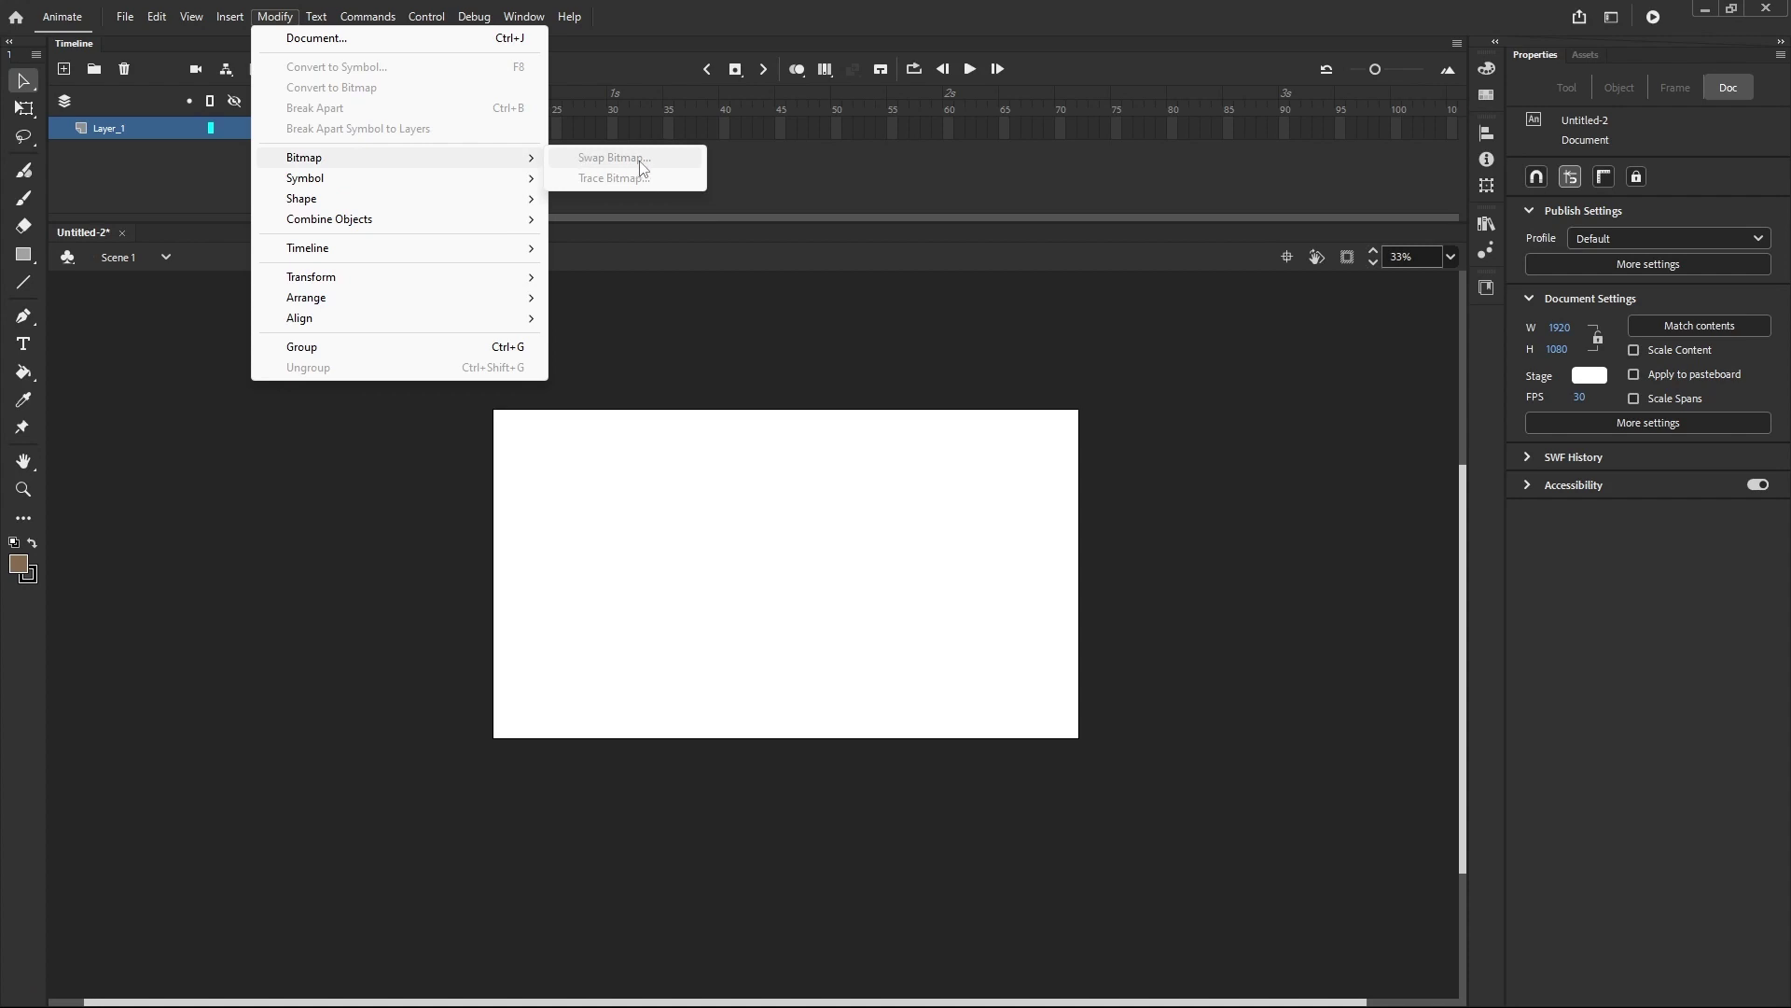
mouse_move(530, 182)
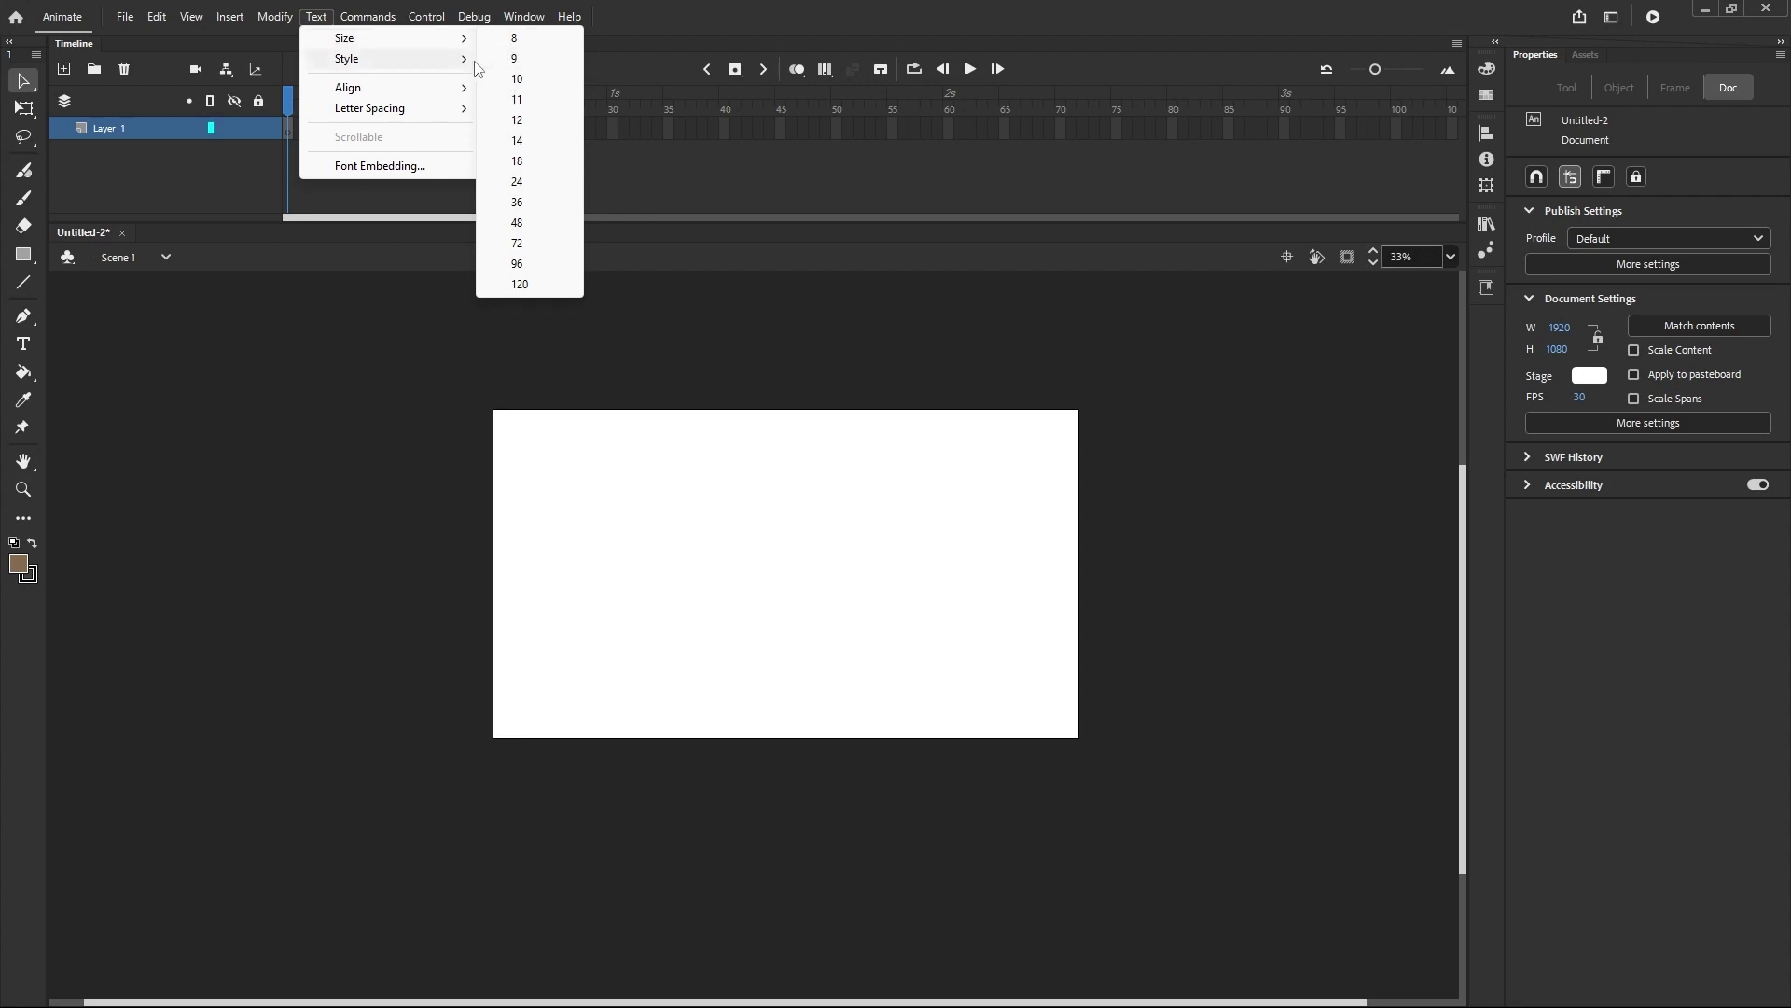
mouse_move(468, 67)
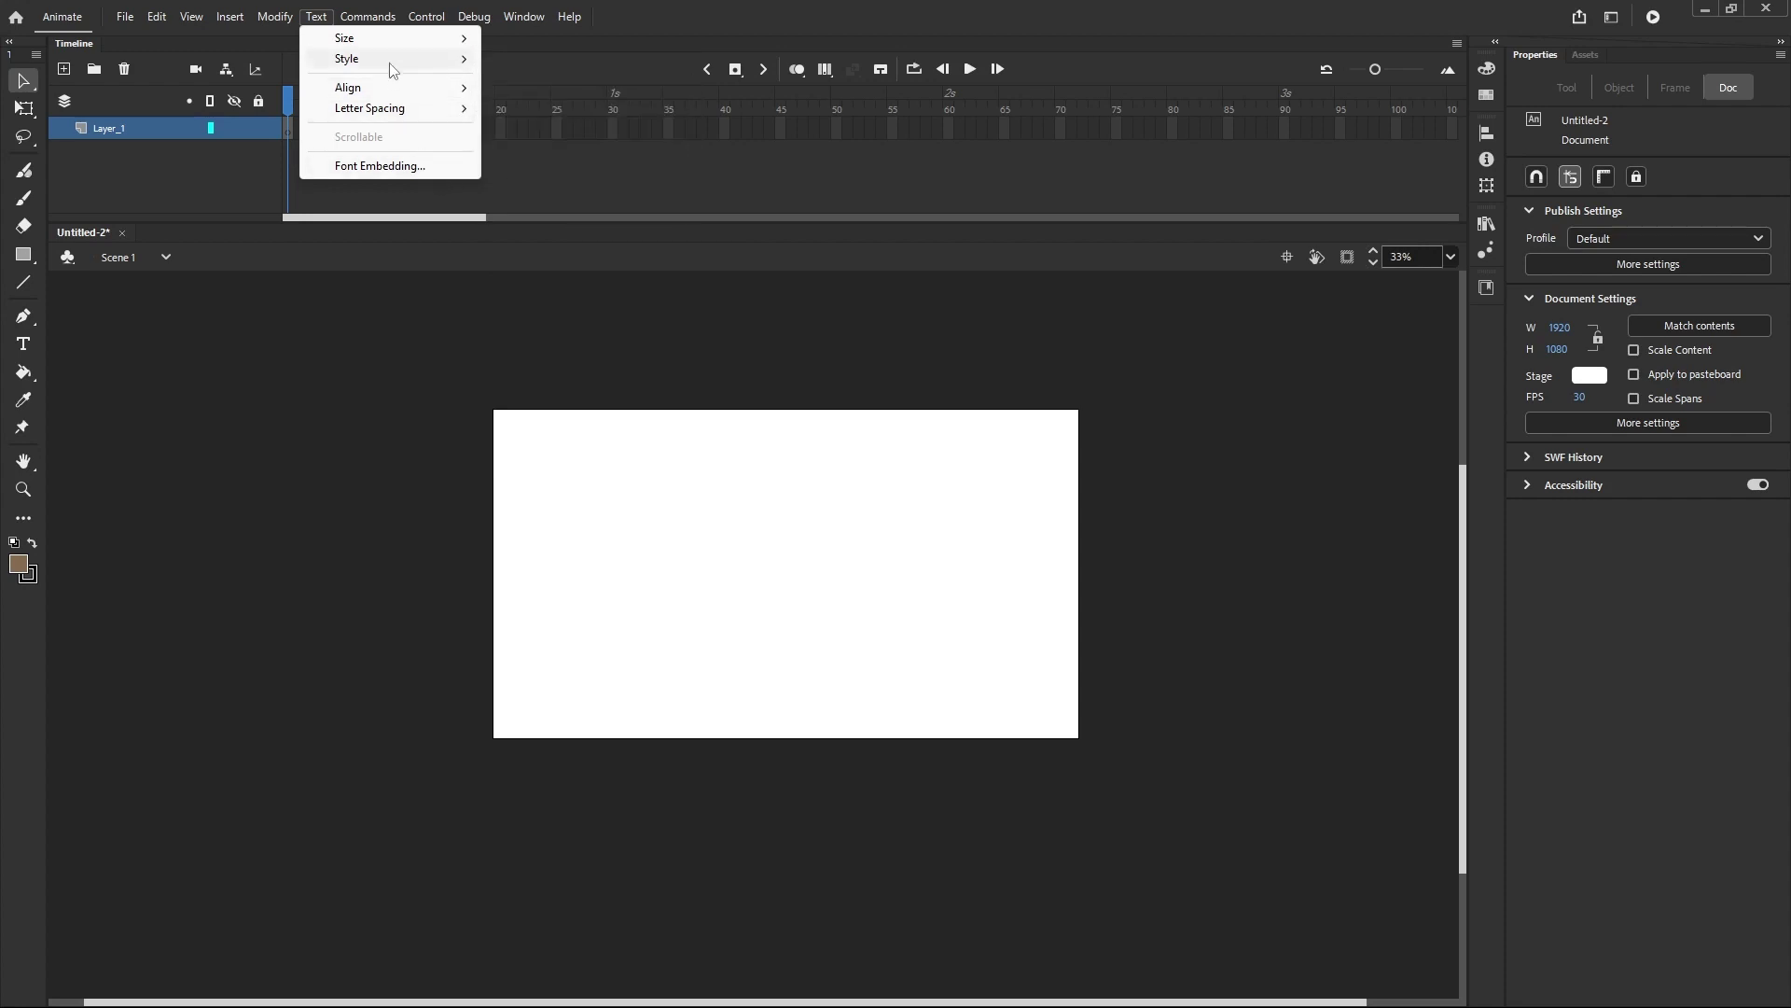
mouse_move(371, 19)
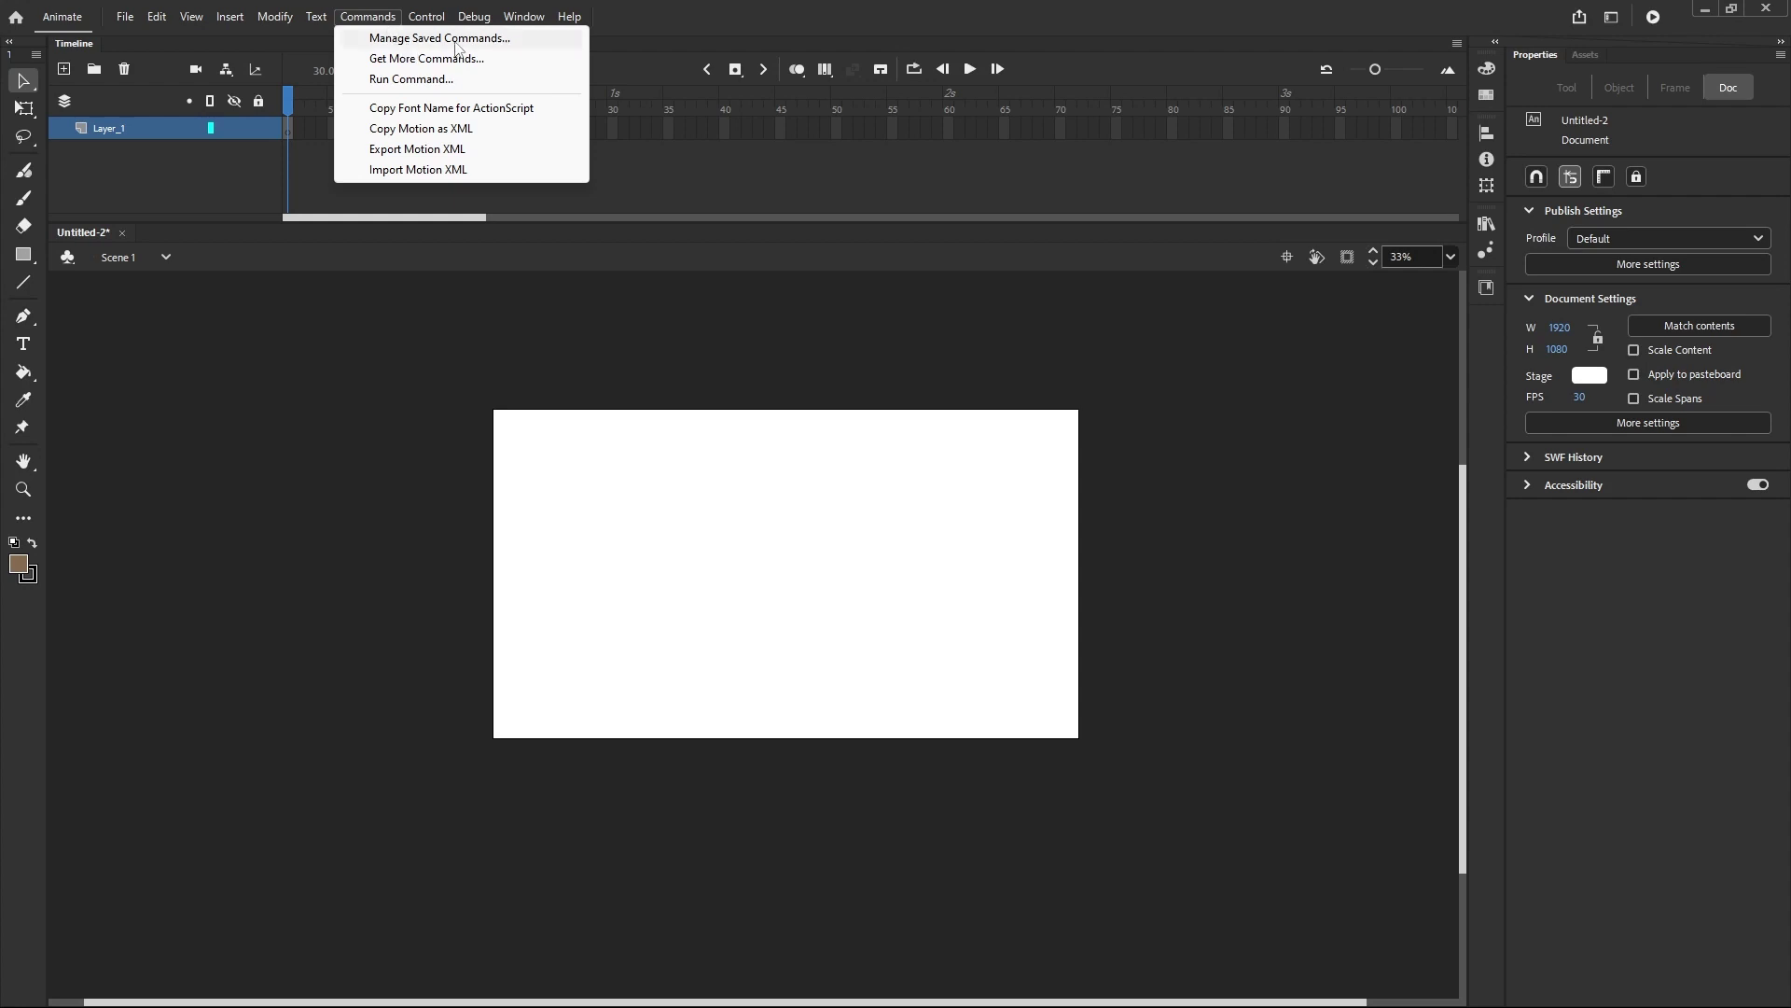
mouse_move(484, 20)
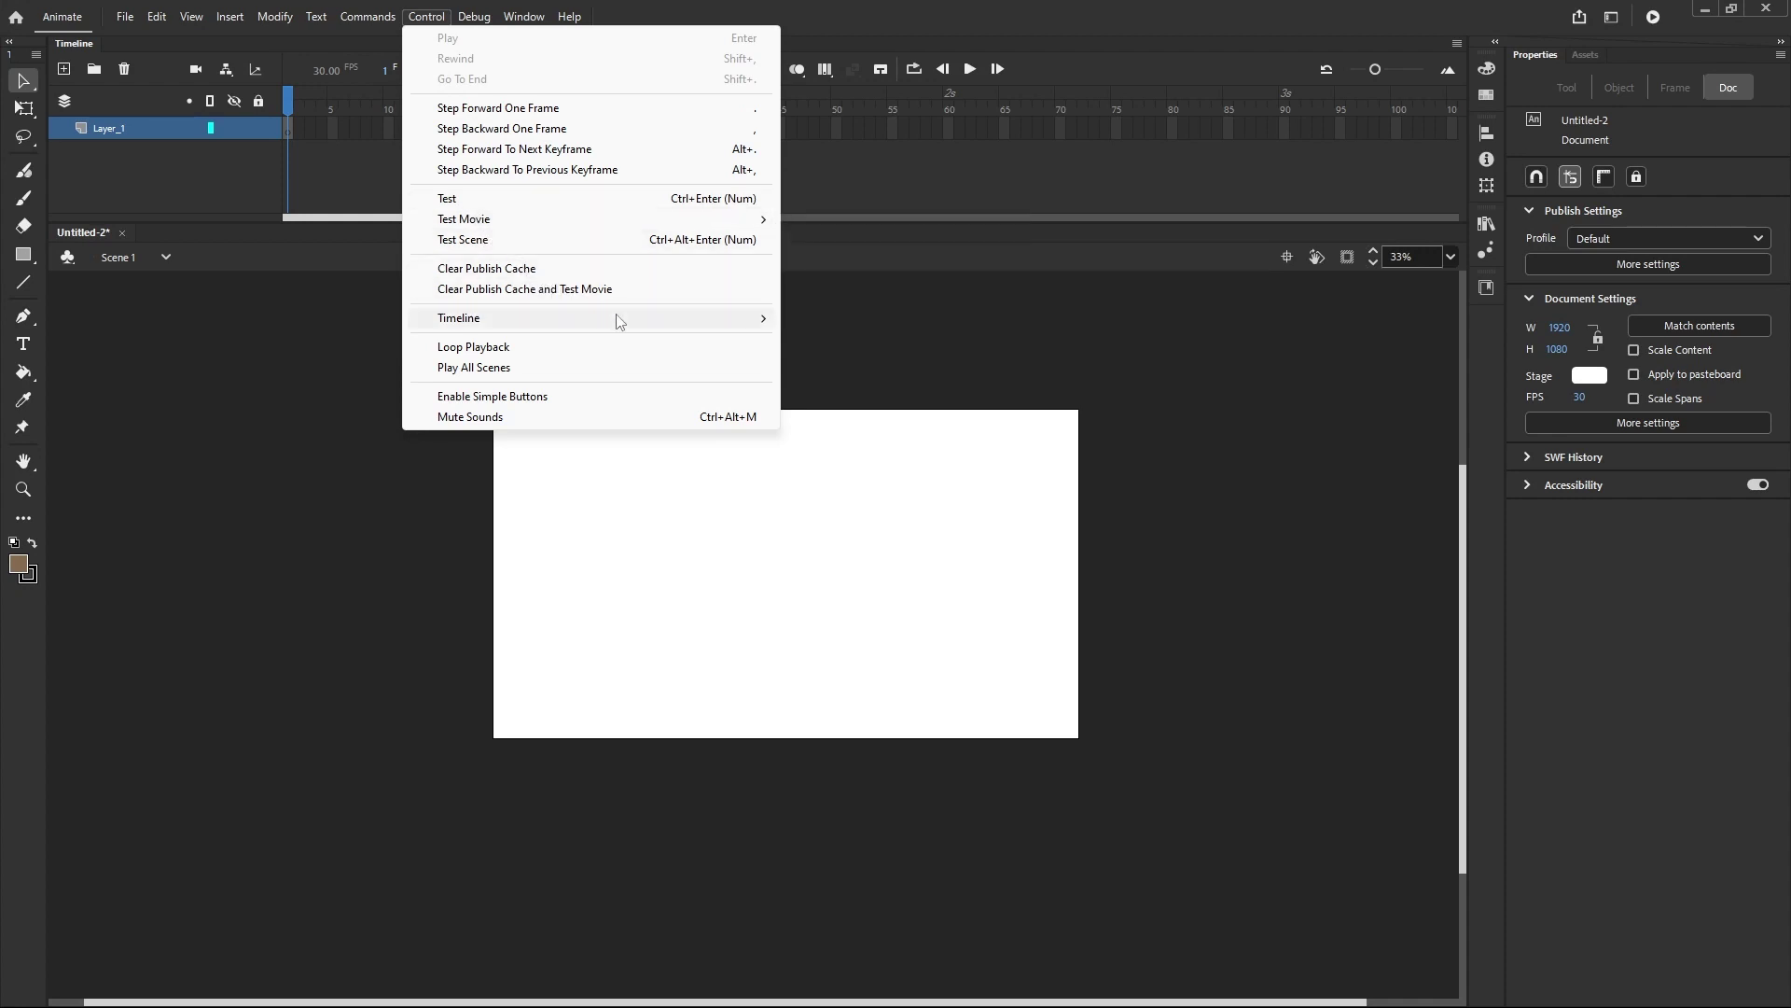
mouse_move(745, 322)
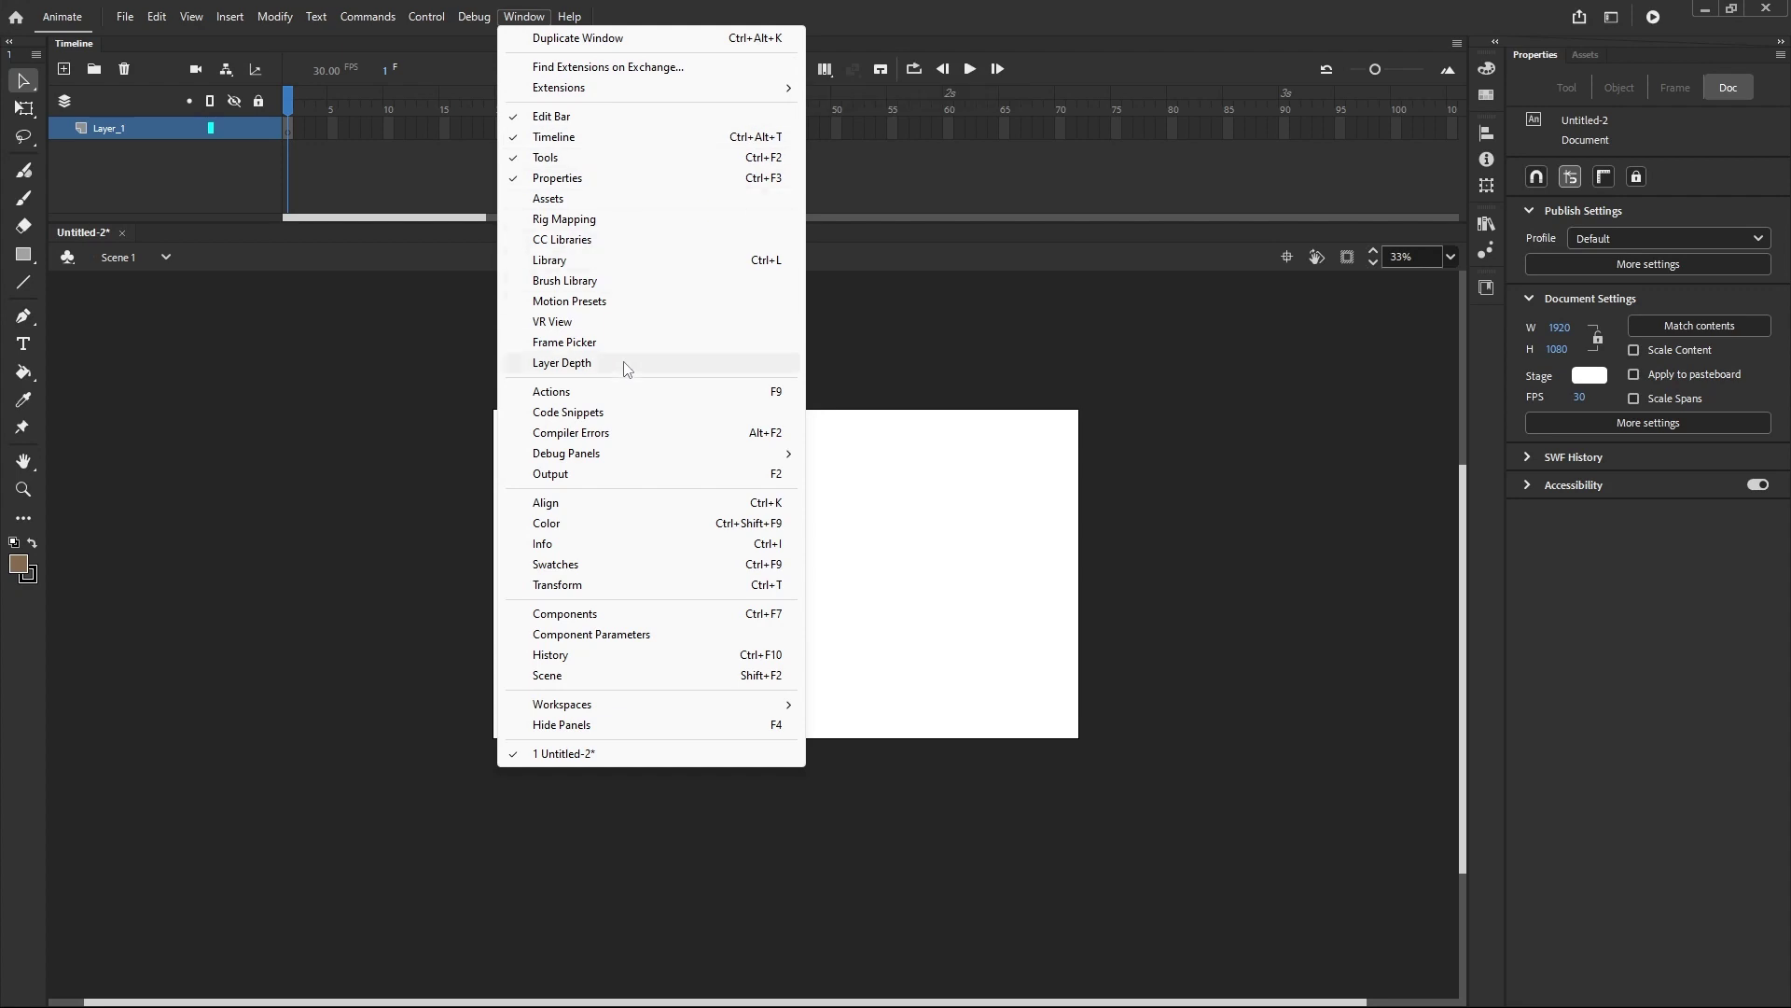
mouse_move(703, 454)
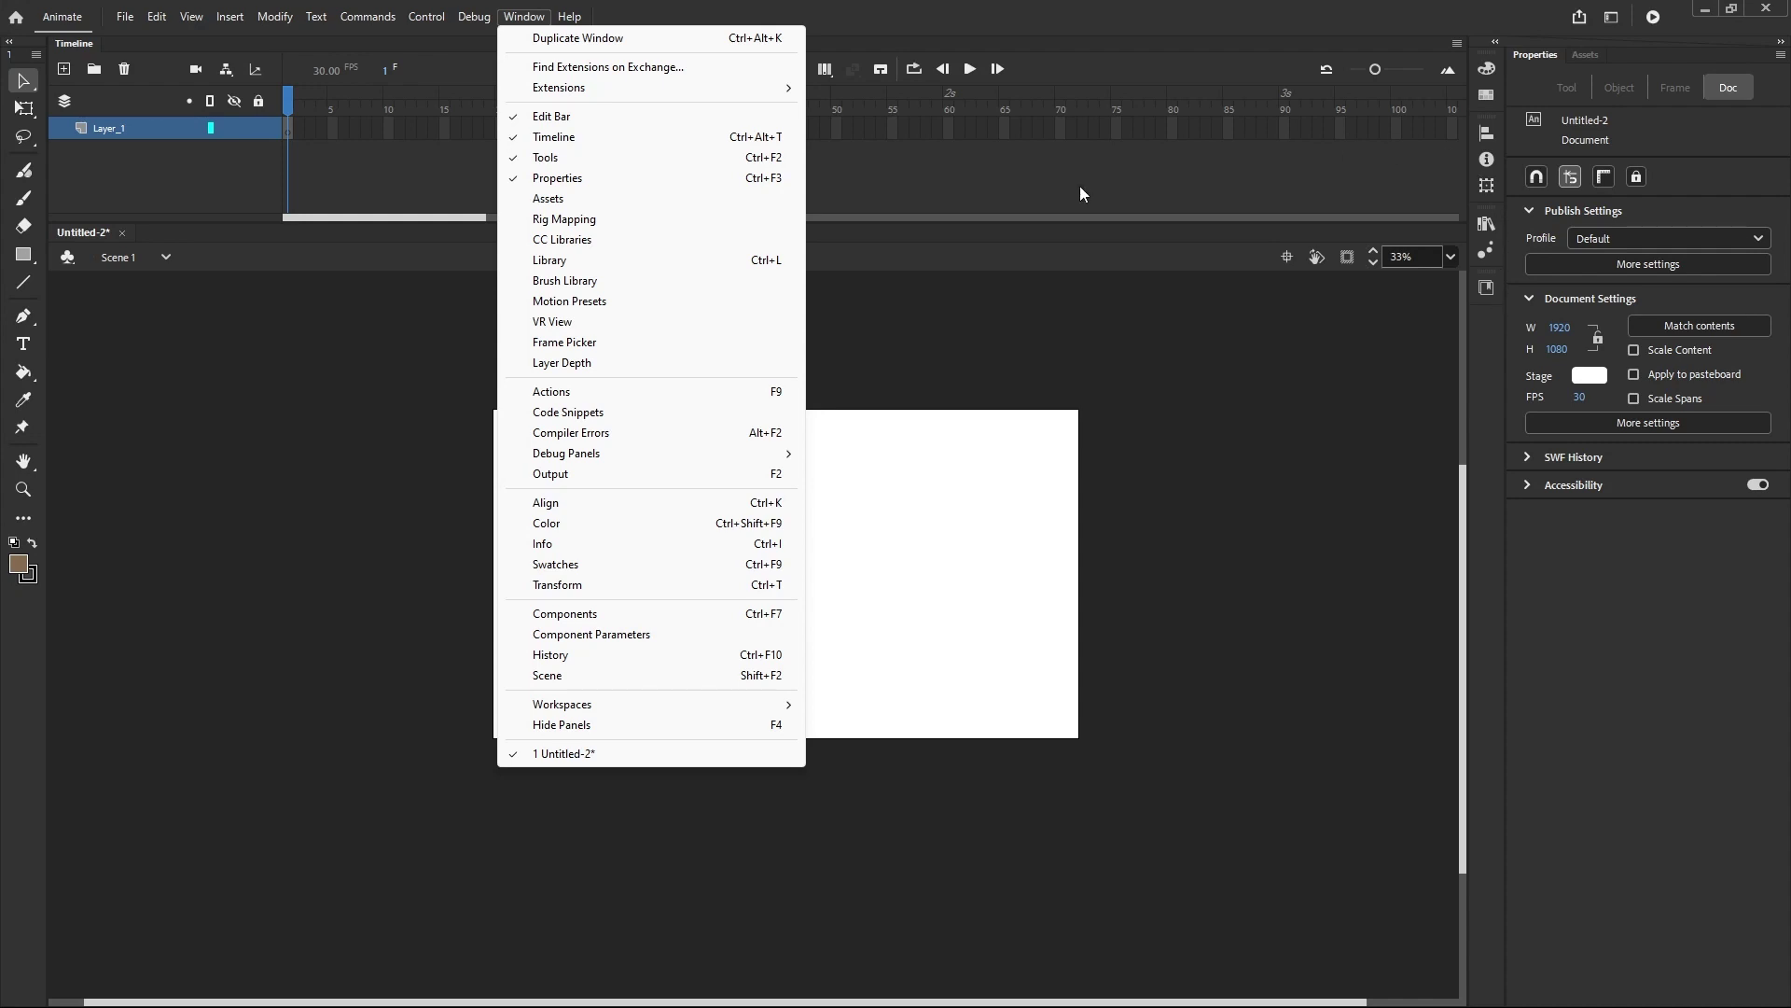
- Show the Library panel and collapse it again, and review the available help commands
click(573, 265)
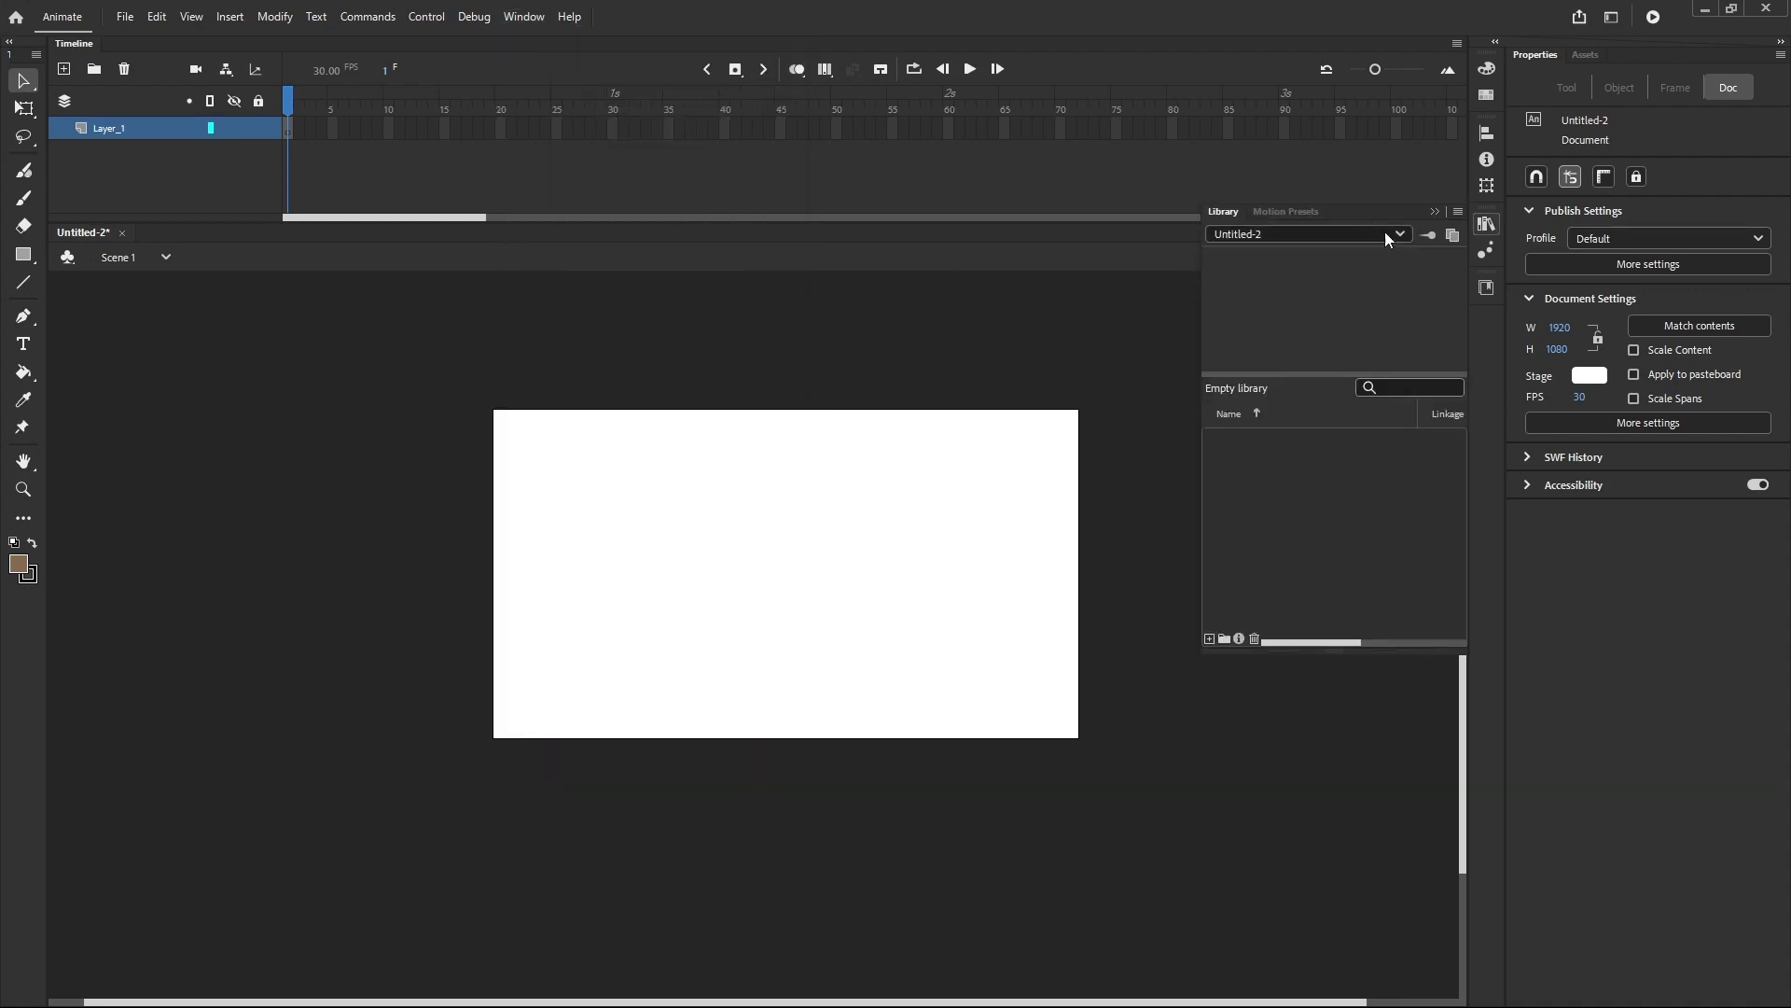
click(1434, 212)
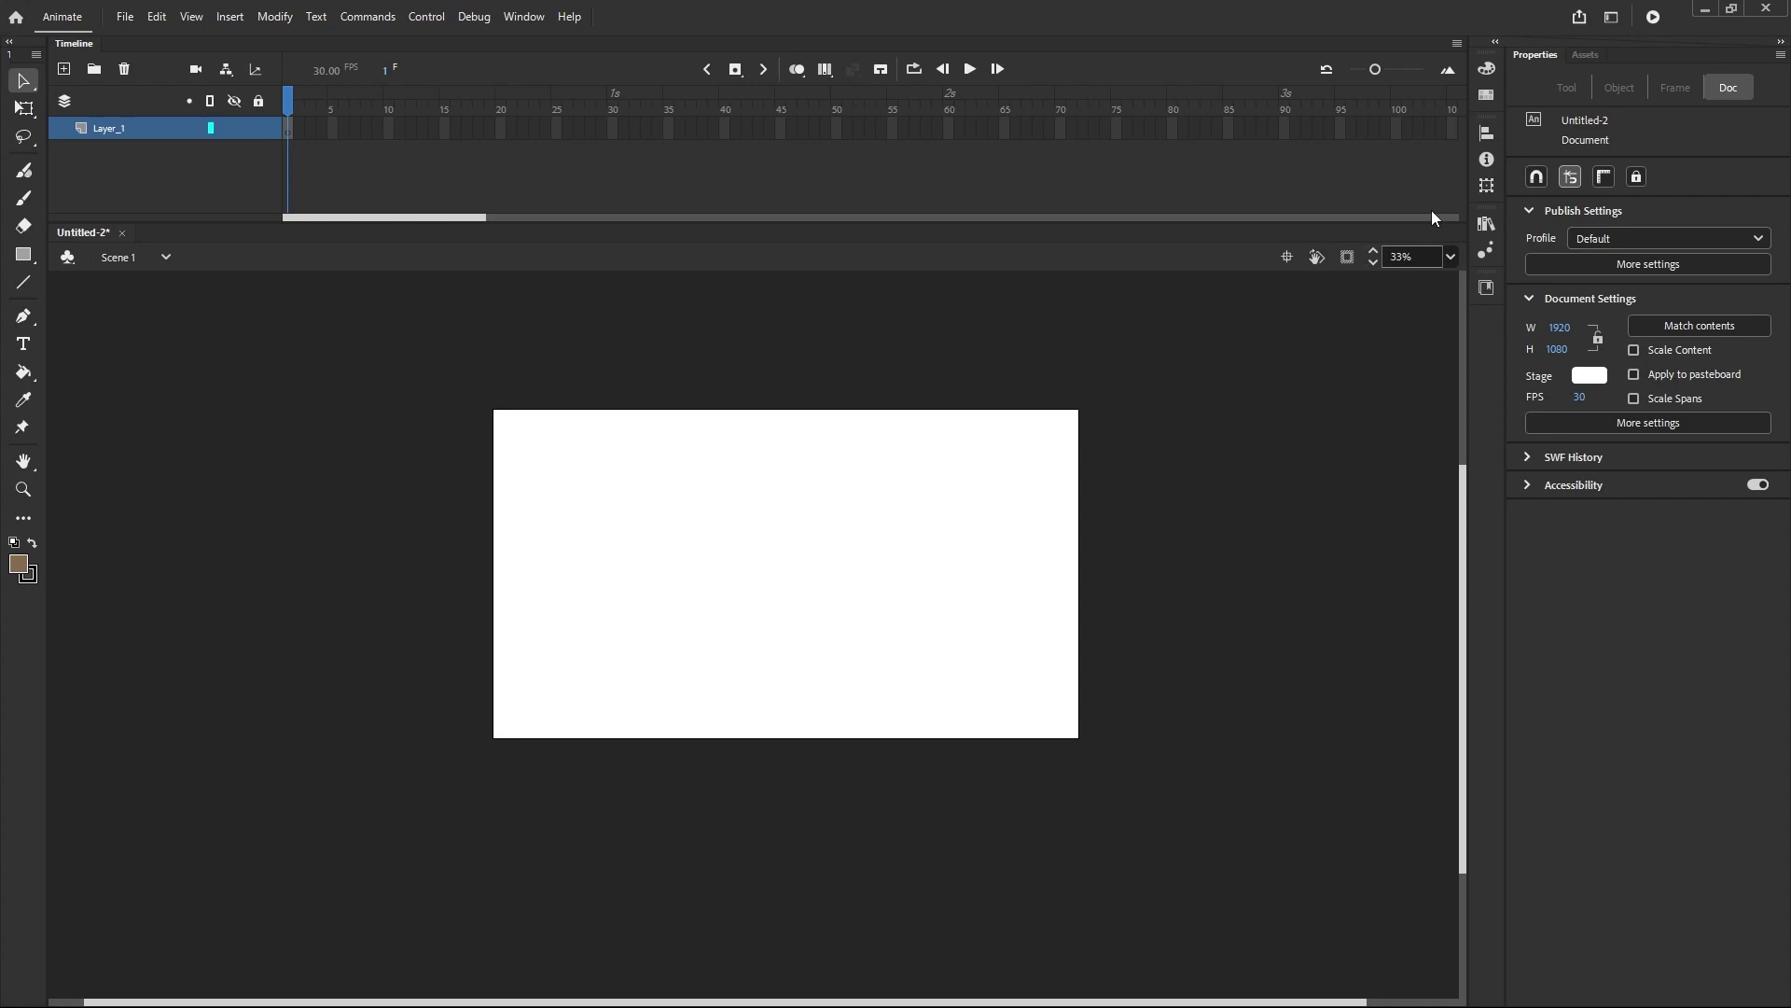
click(566, 21)
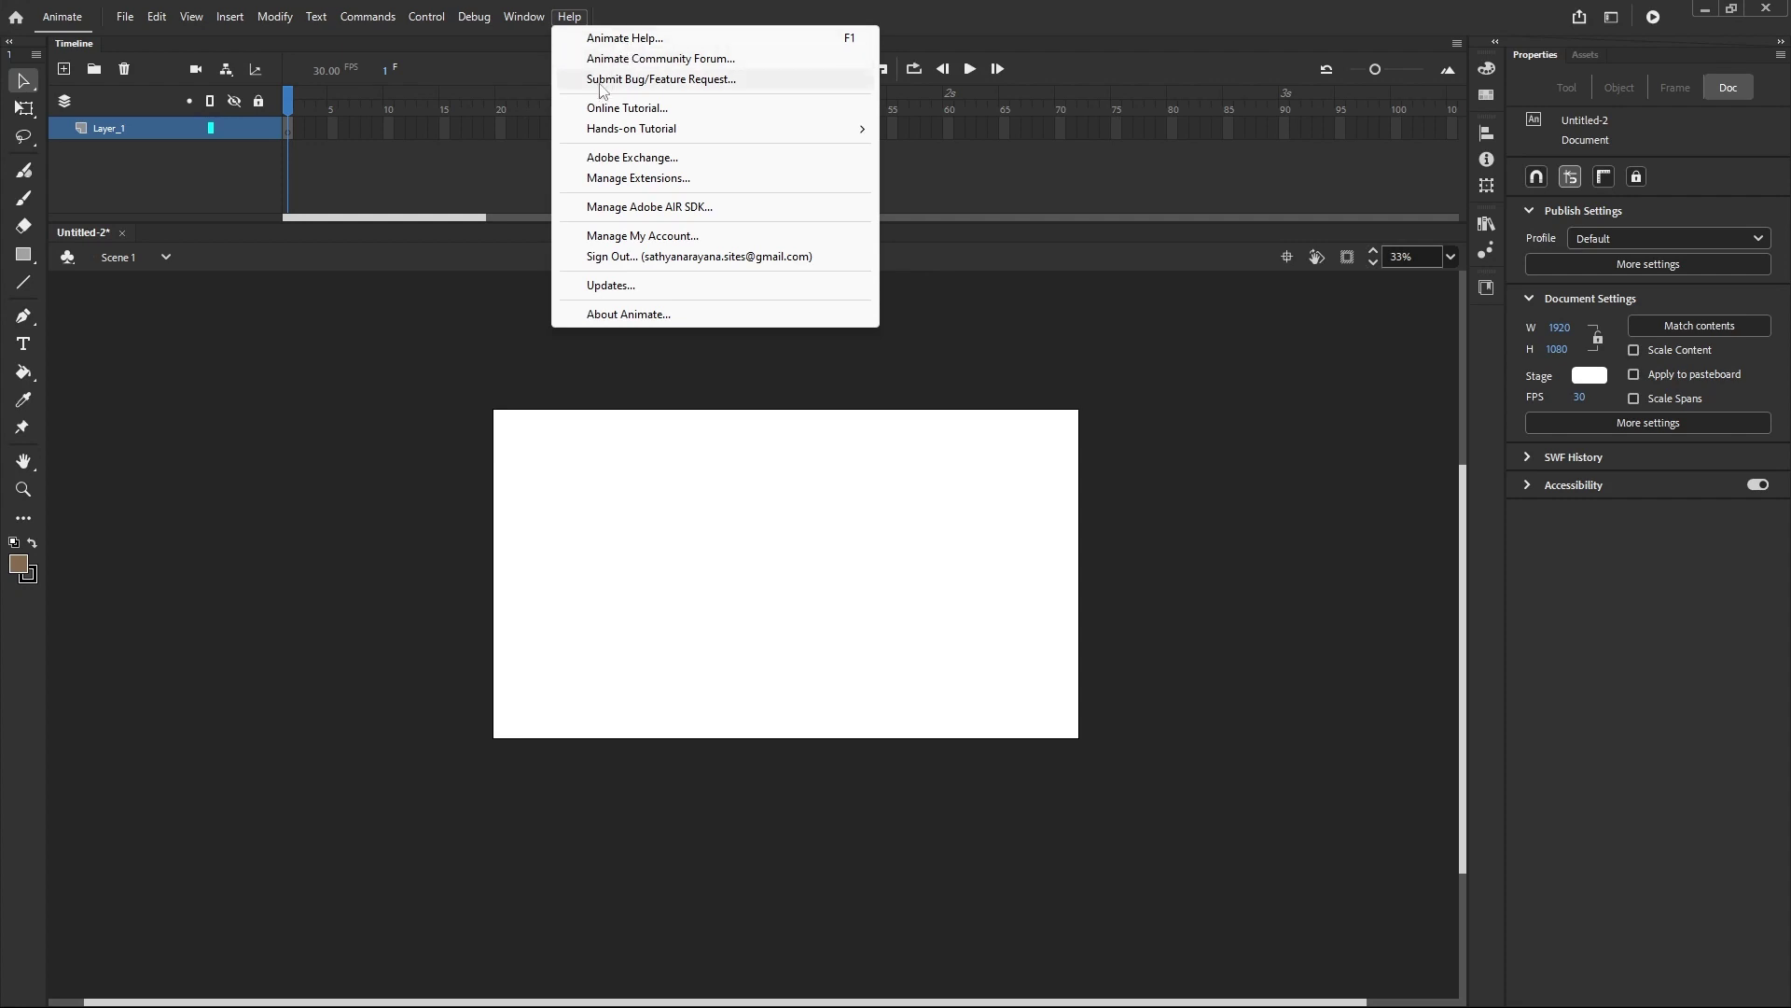
click(512, 189)
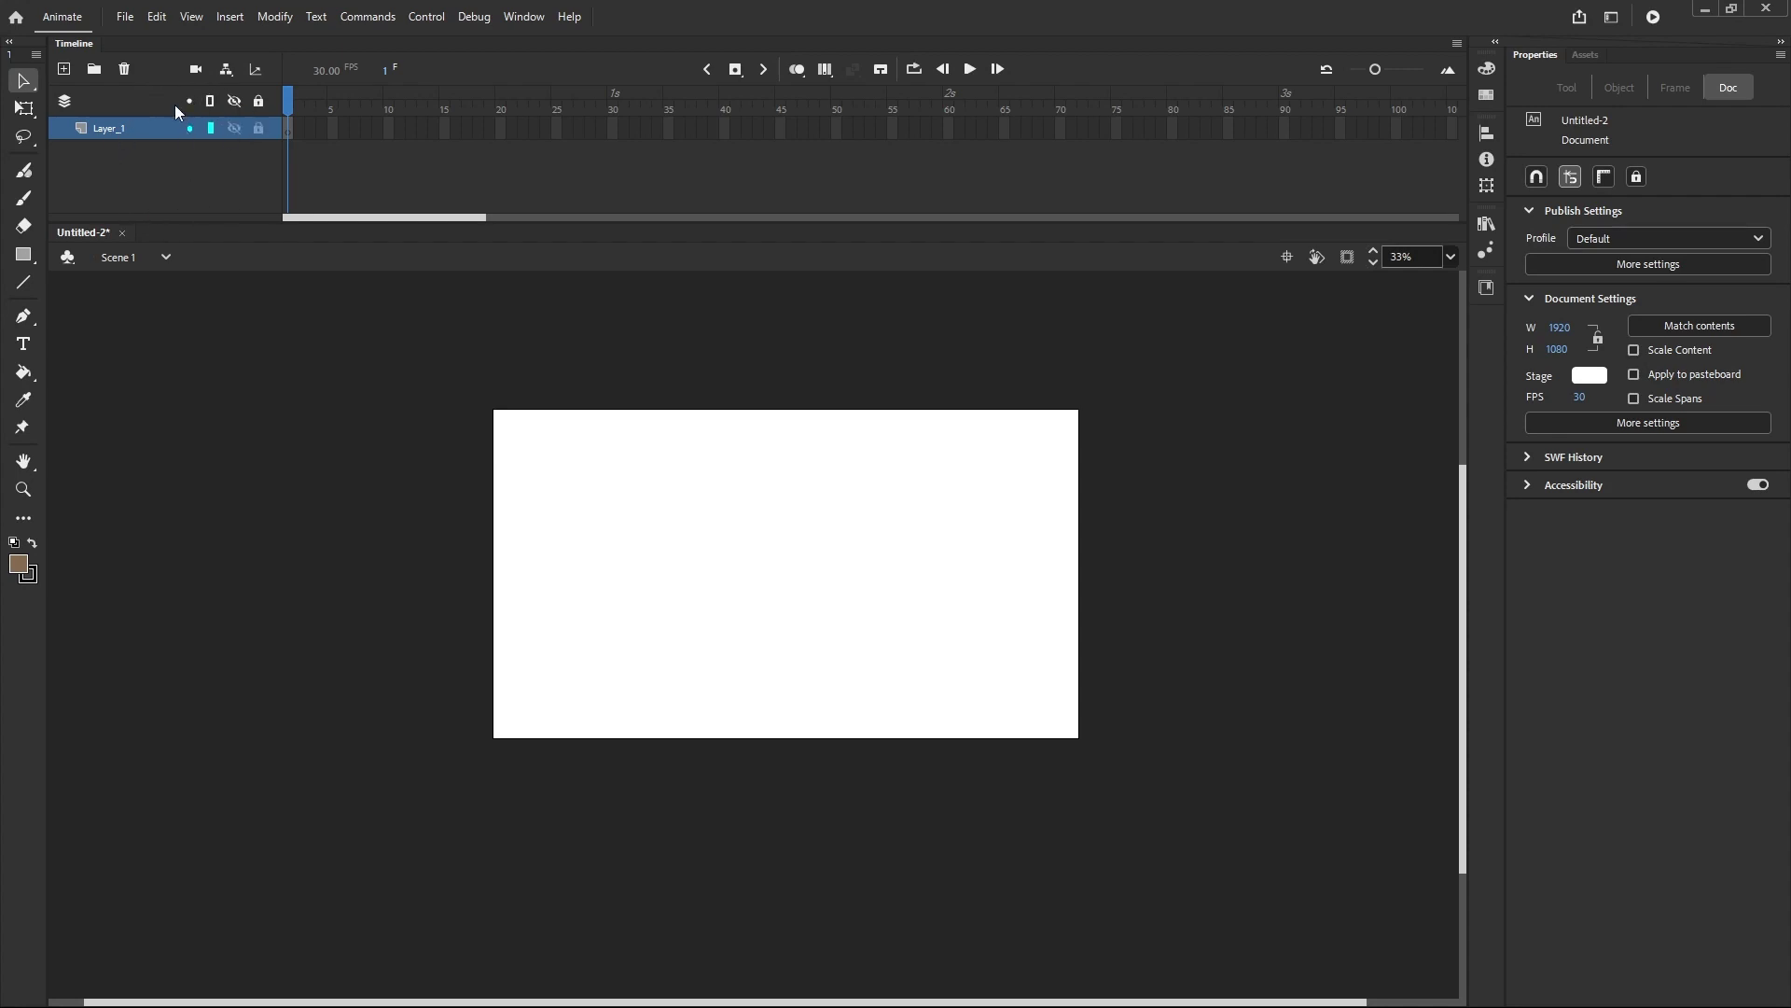
- Add two new layers above Layer_1 in the timeline and delete both of them again
click(64, 74)
click(65, 75)
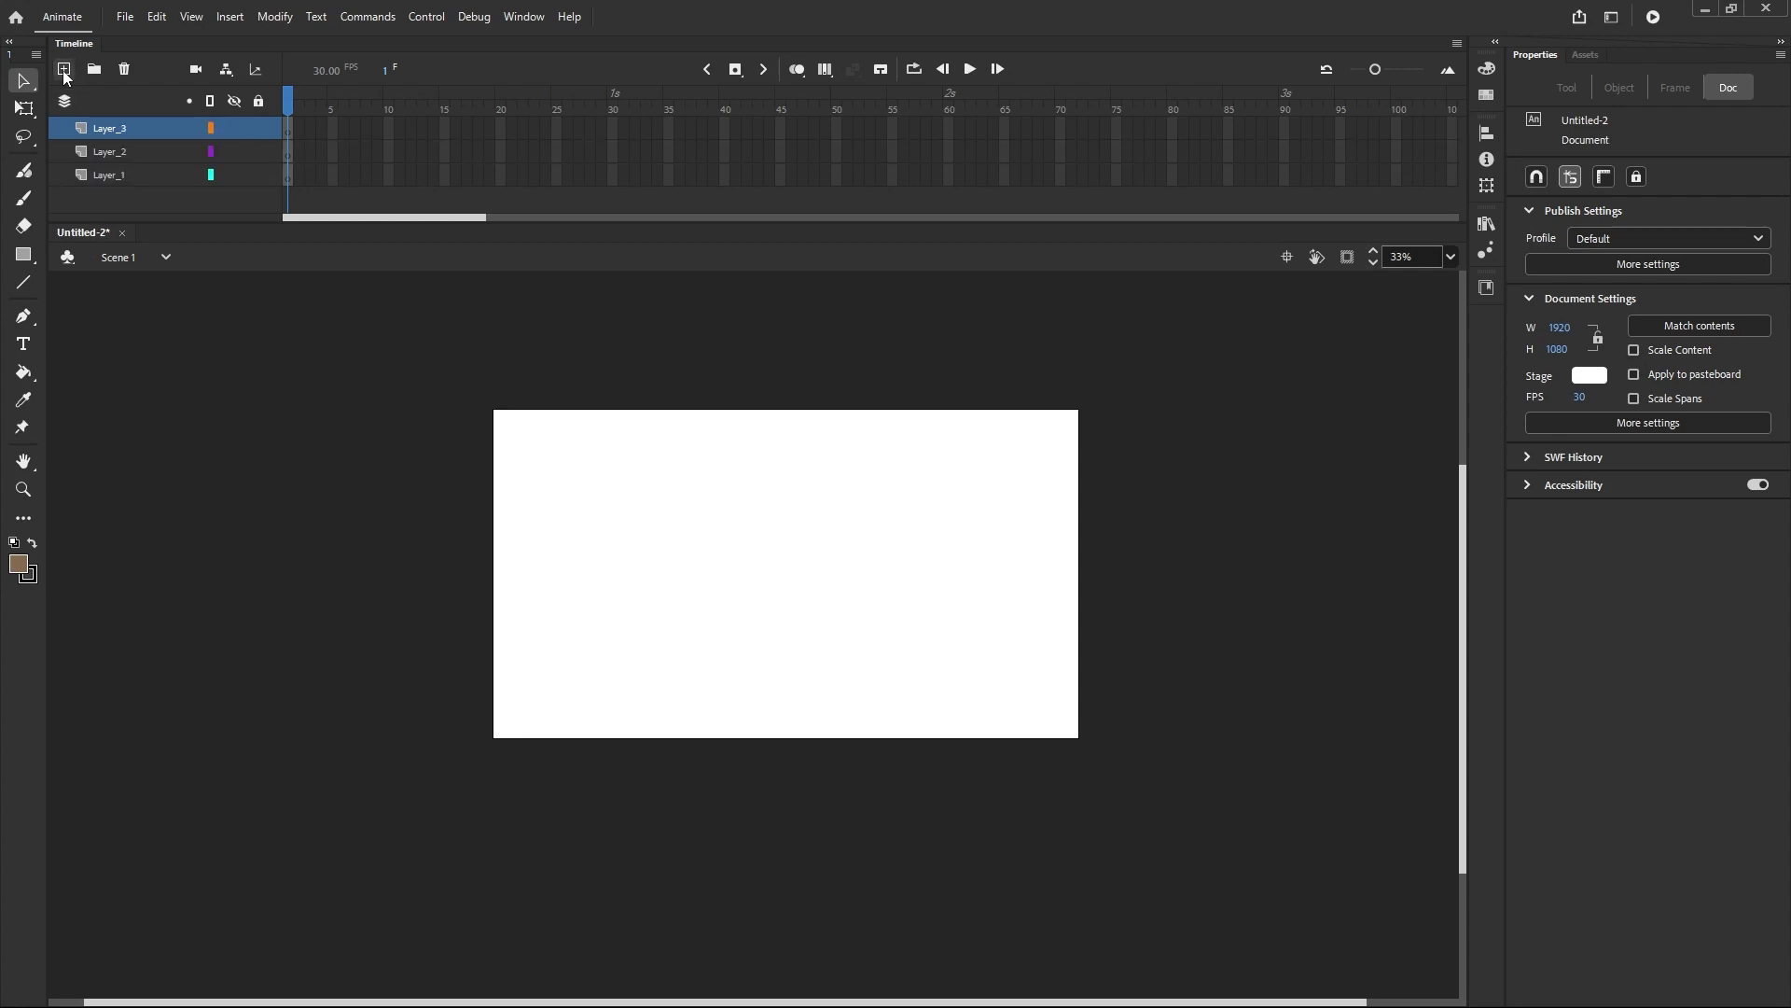
click(124, 71)
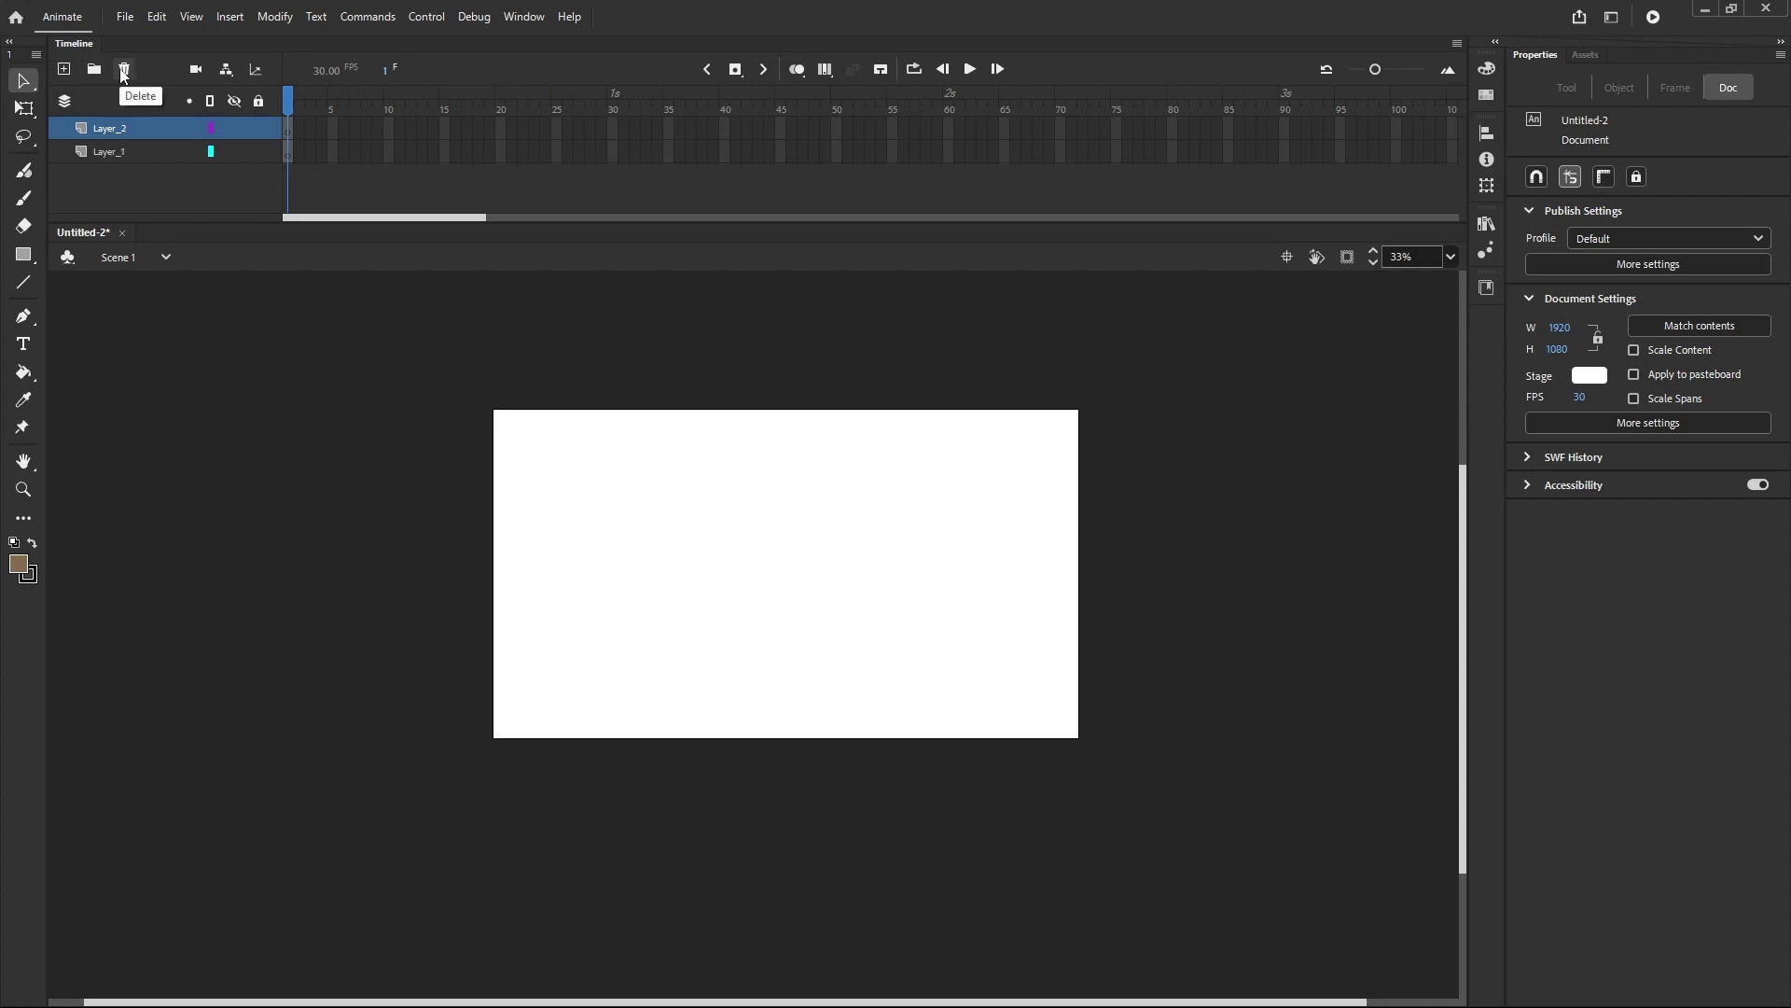
click(123, 72)
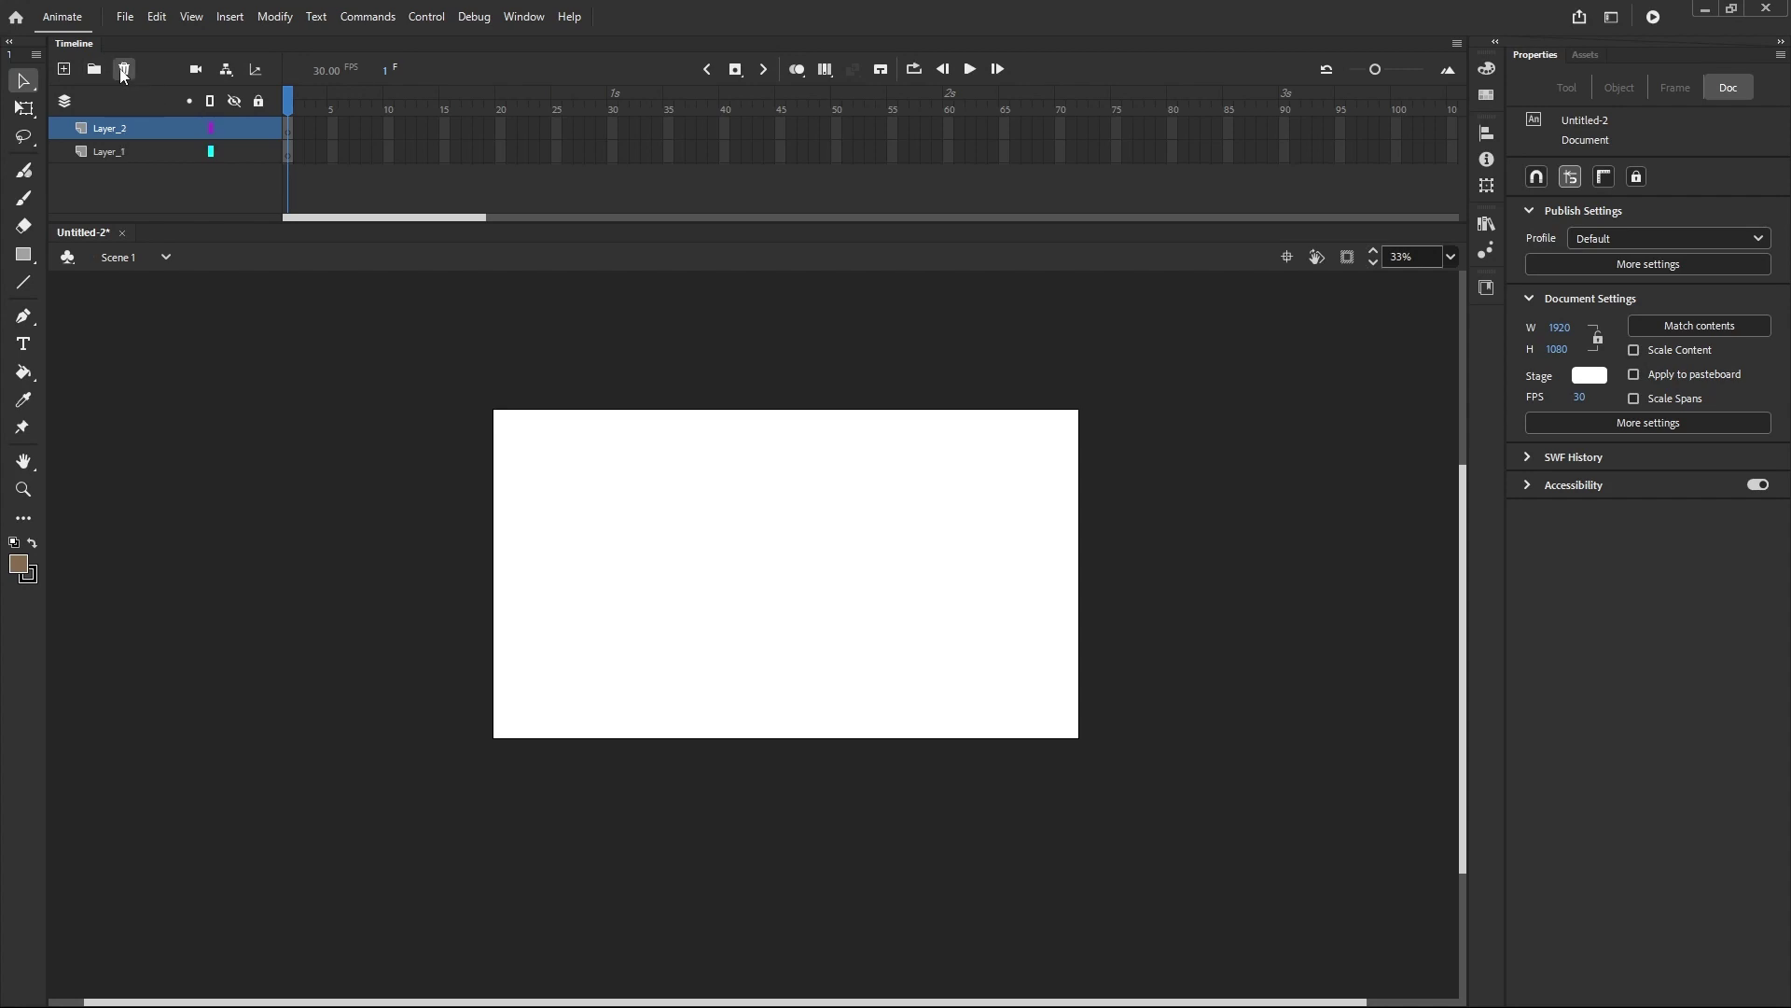
- Add three layers above Layer_1, select all three, and create a new layer folder above them
click(64, 70)
click(65, 70)
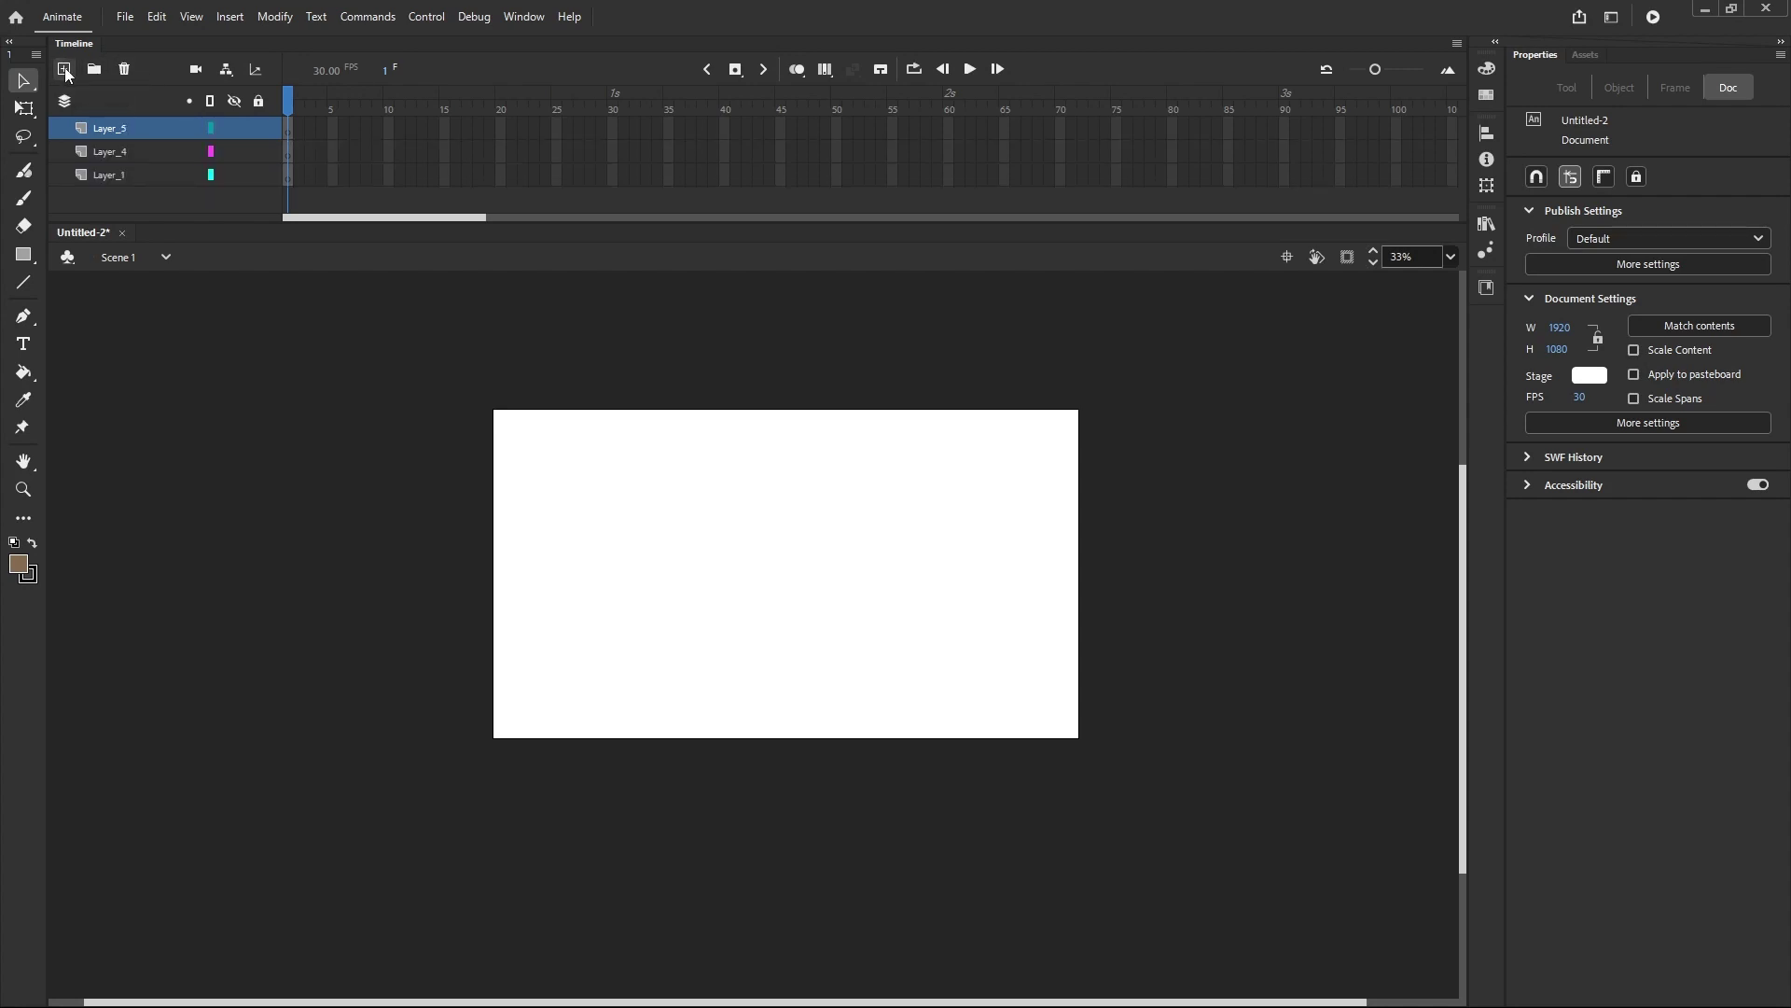
click(64, 70)
click(116, 174)
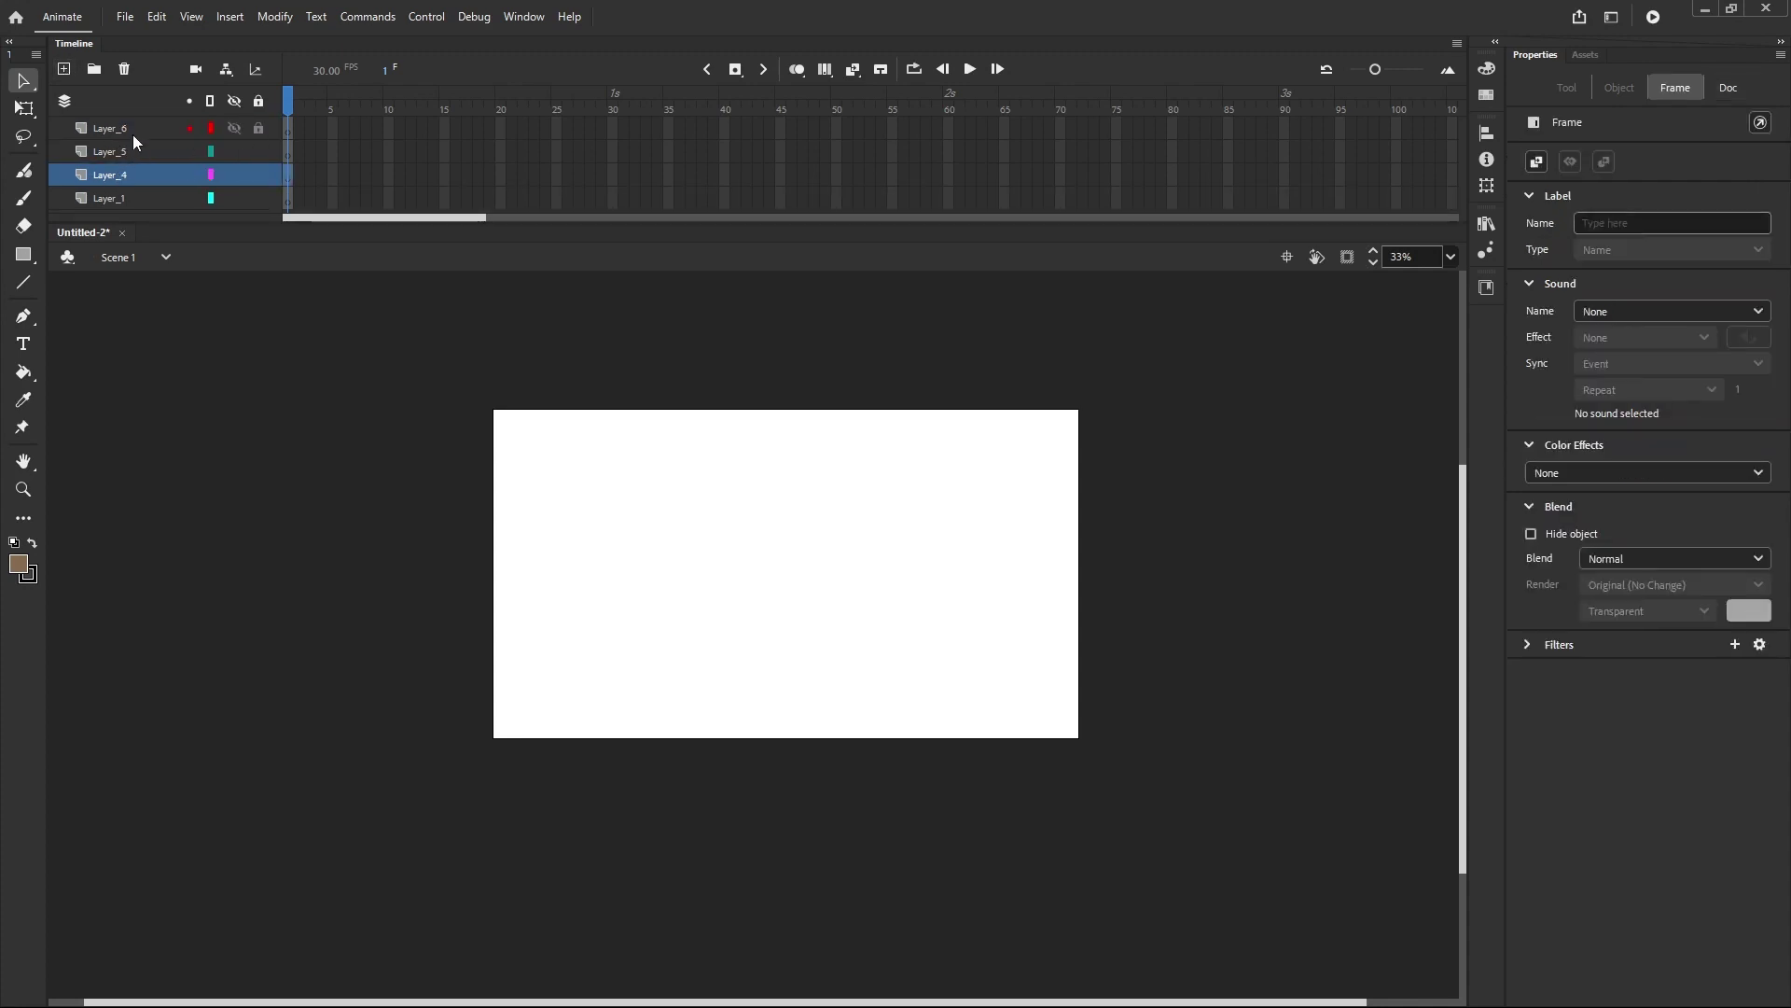
shift+click(134, 132)
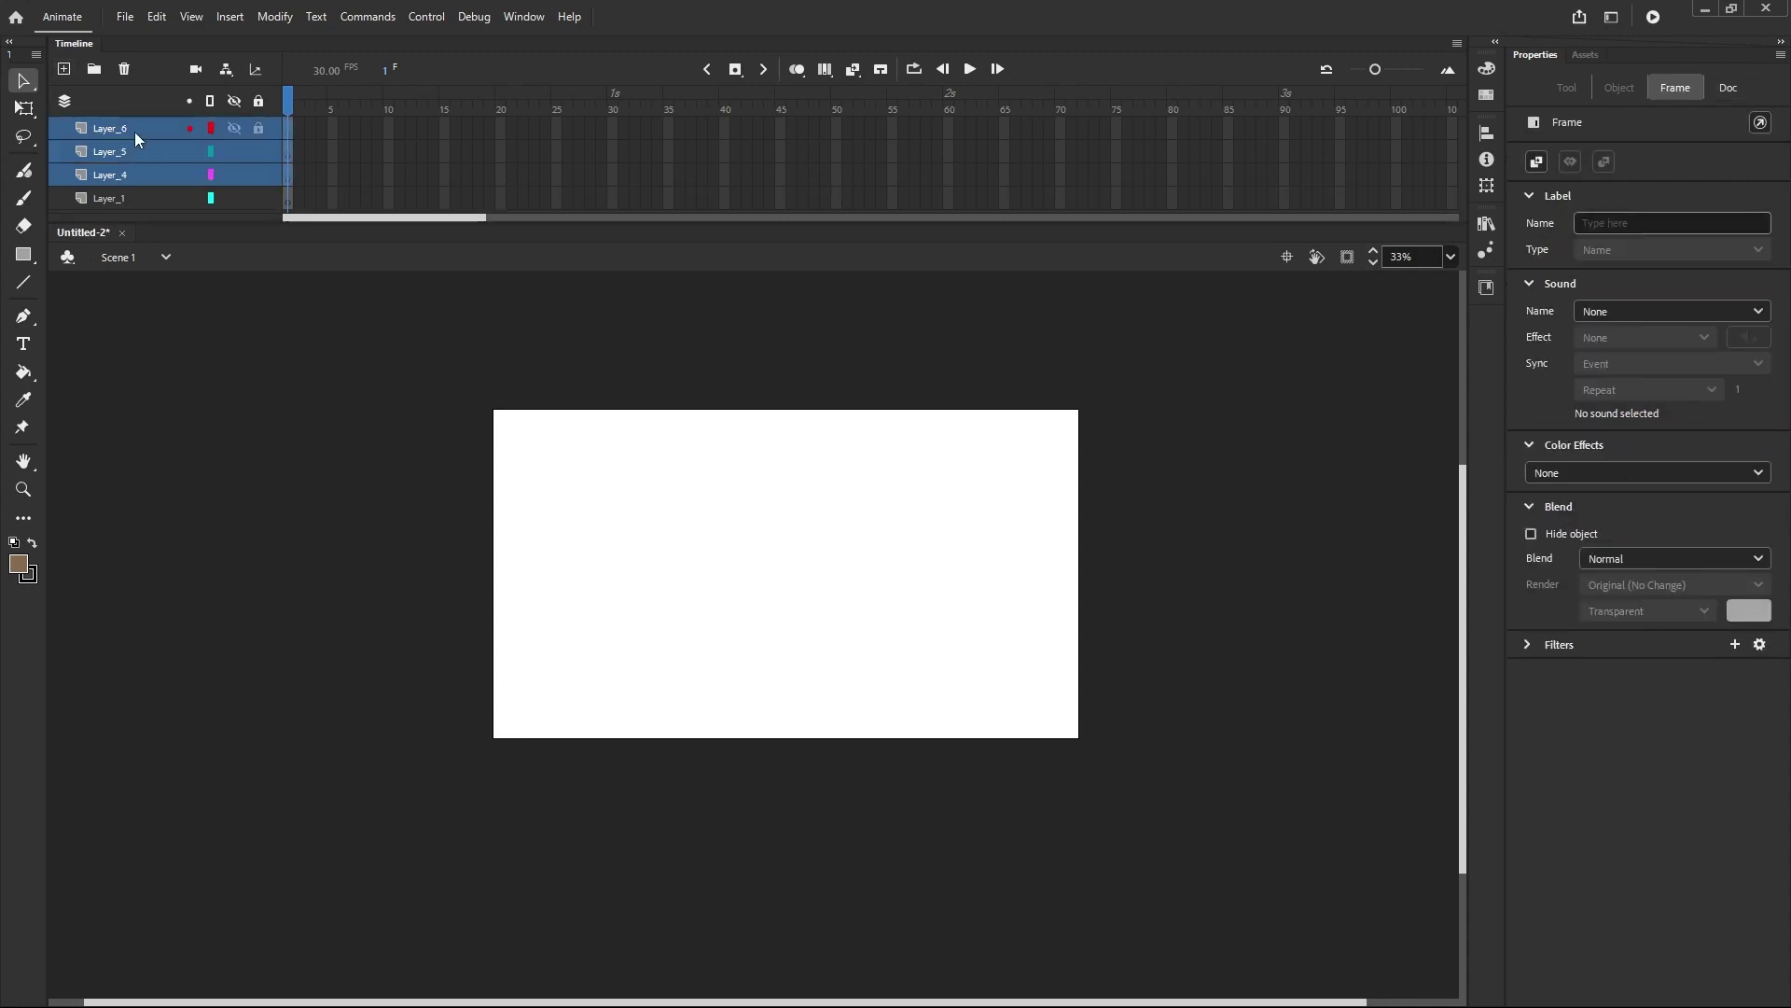
click(98, 71)
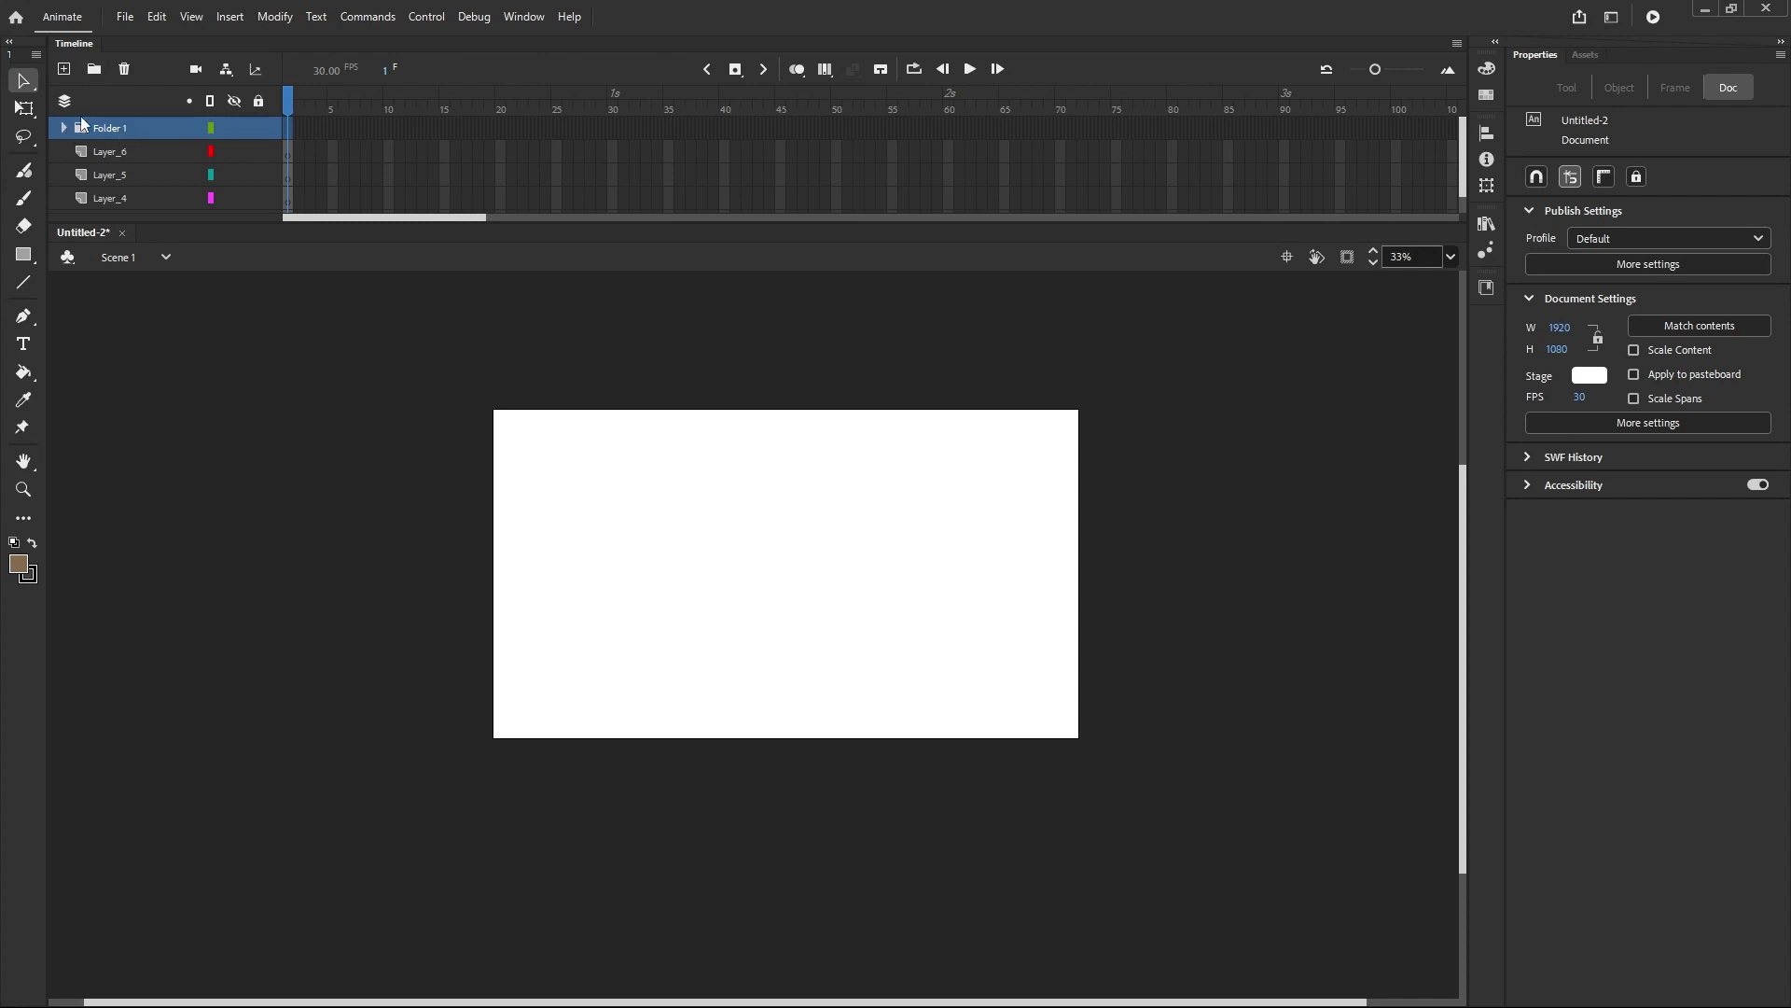
- Delete the layer folder and the three added layers, keeping only Layer_1
click(121, 71)
click(121, 73)
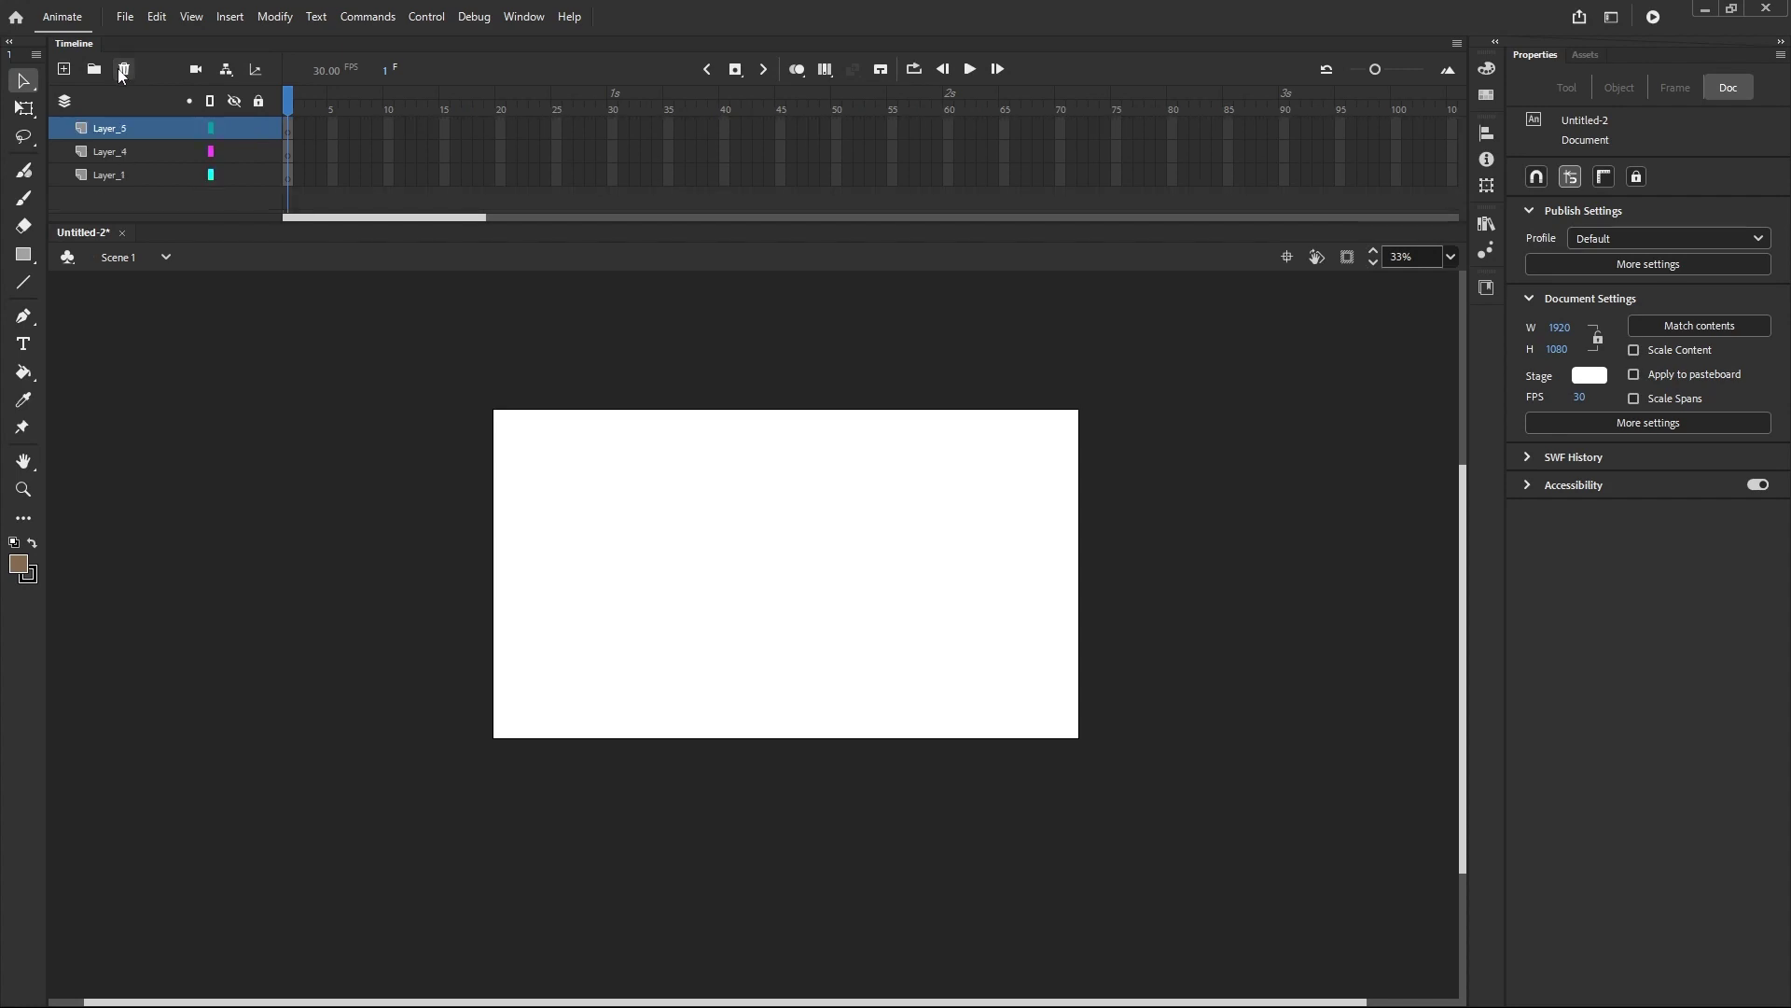
click(121, 73)
click(121, 72)
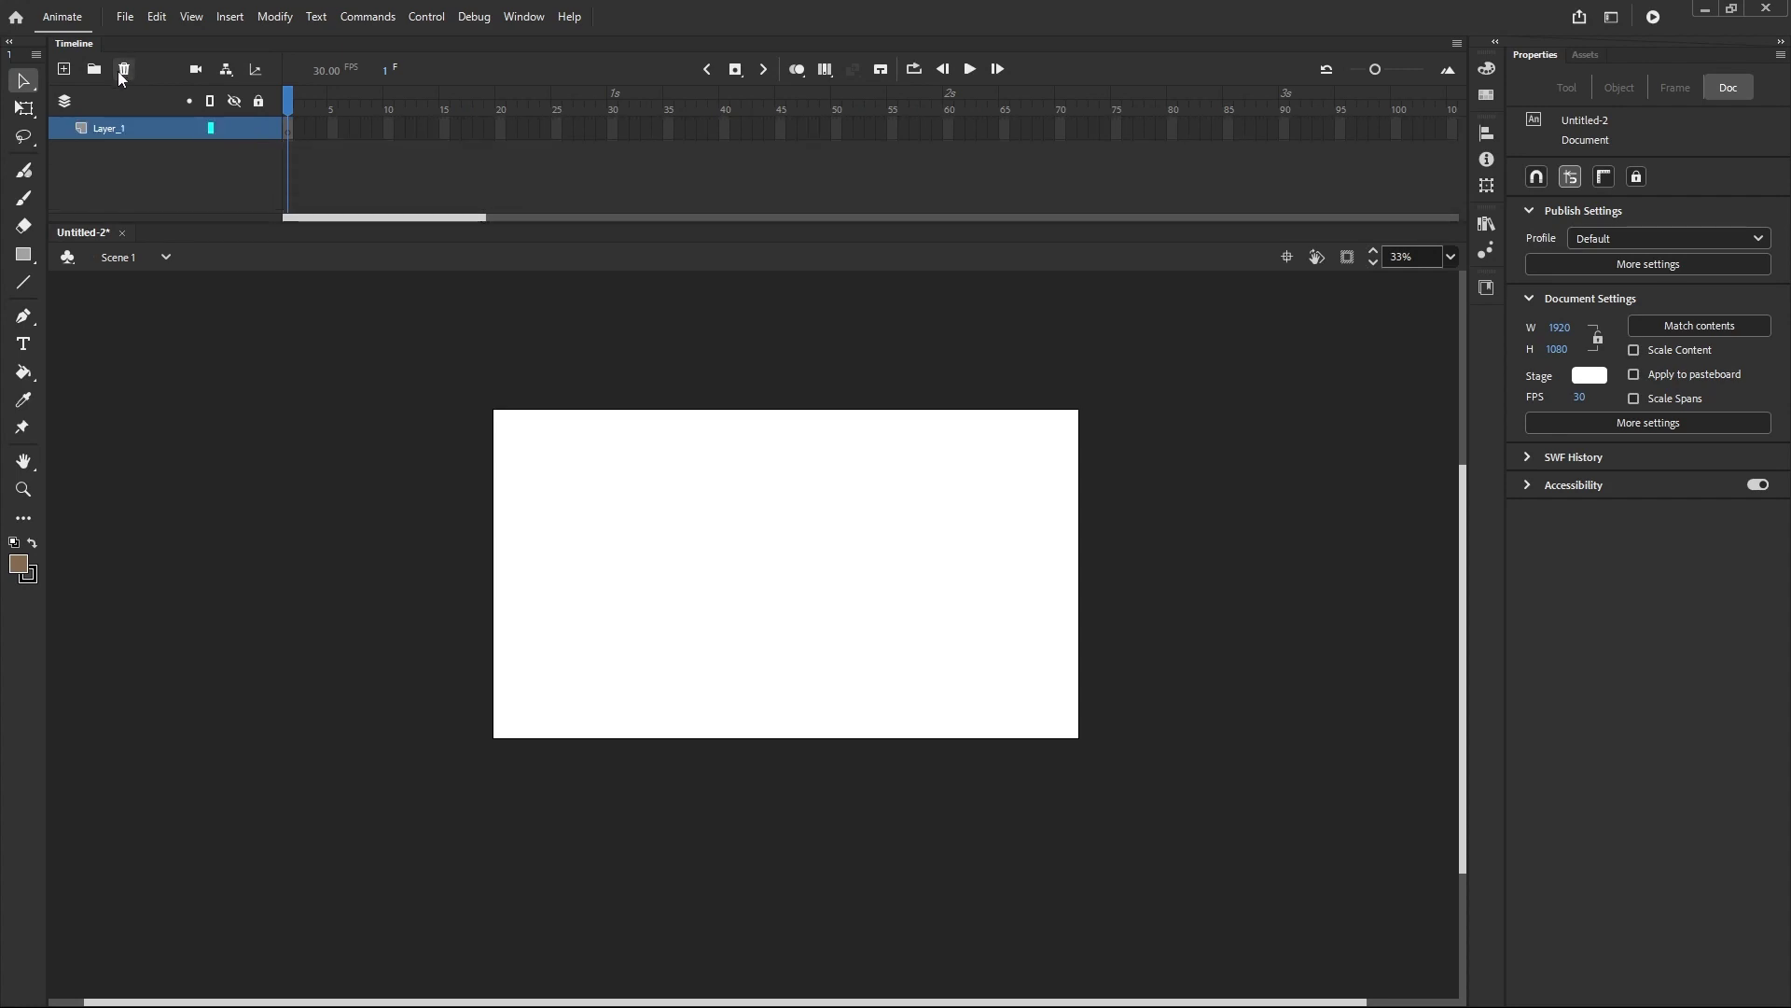
- Add three new layers above Layer_1 and enlarge the height of the timeline to fit the layer list
click(65, 70)
click(65, 70)
click(66, 70)
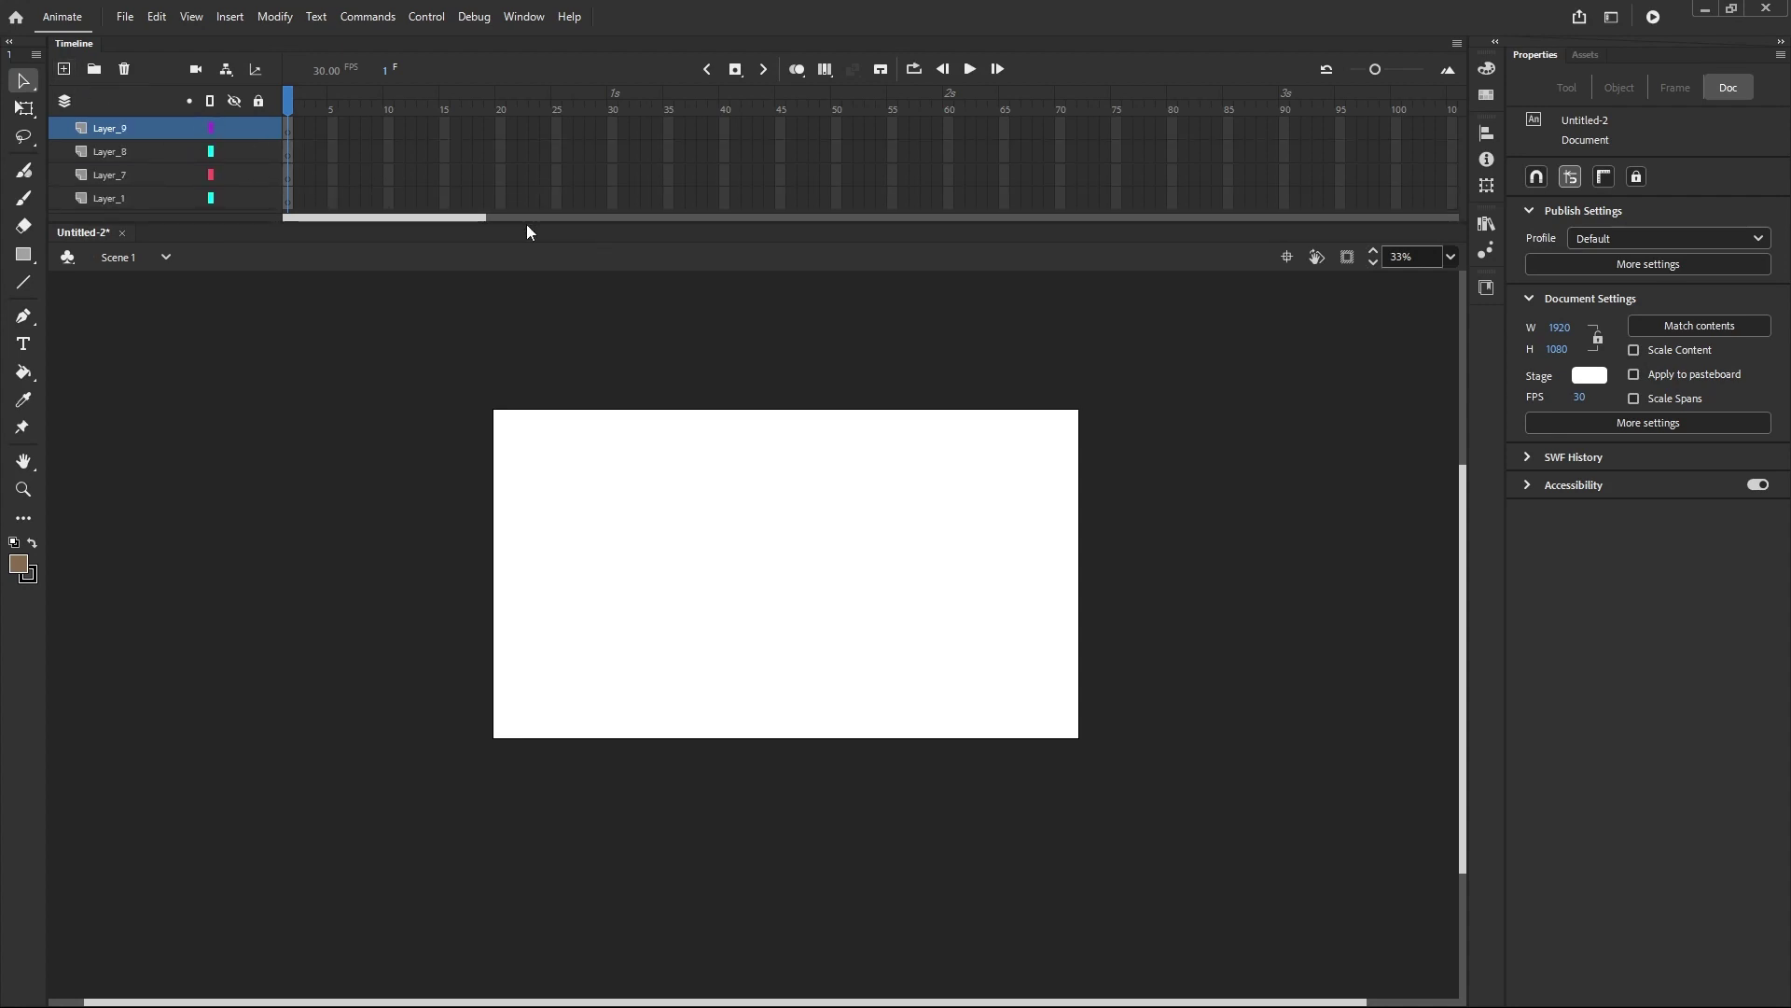
drag(529, 224, 523, 306)
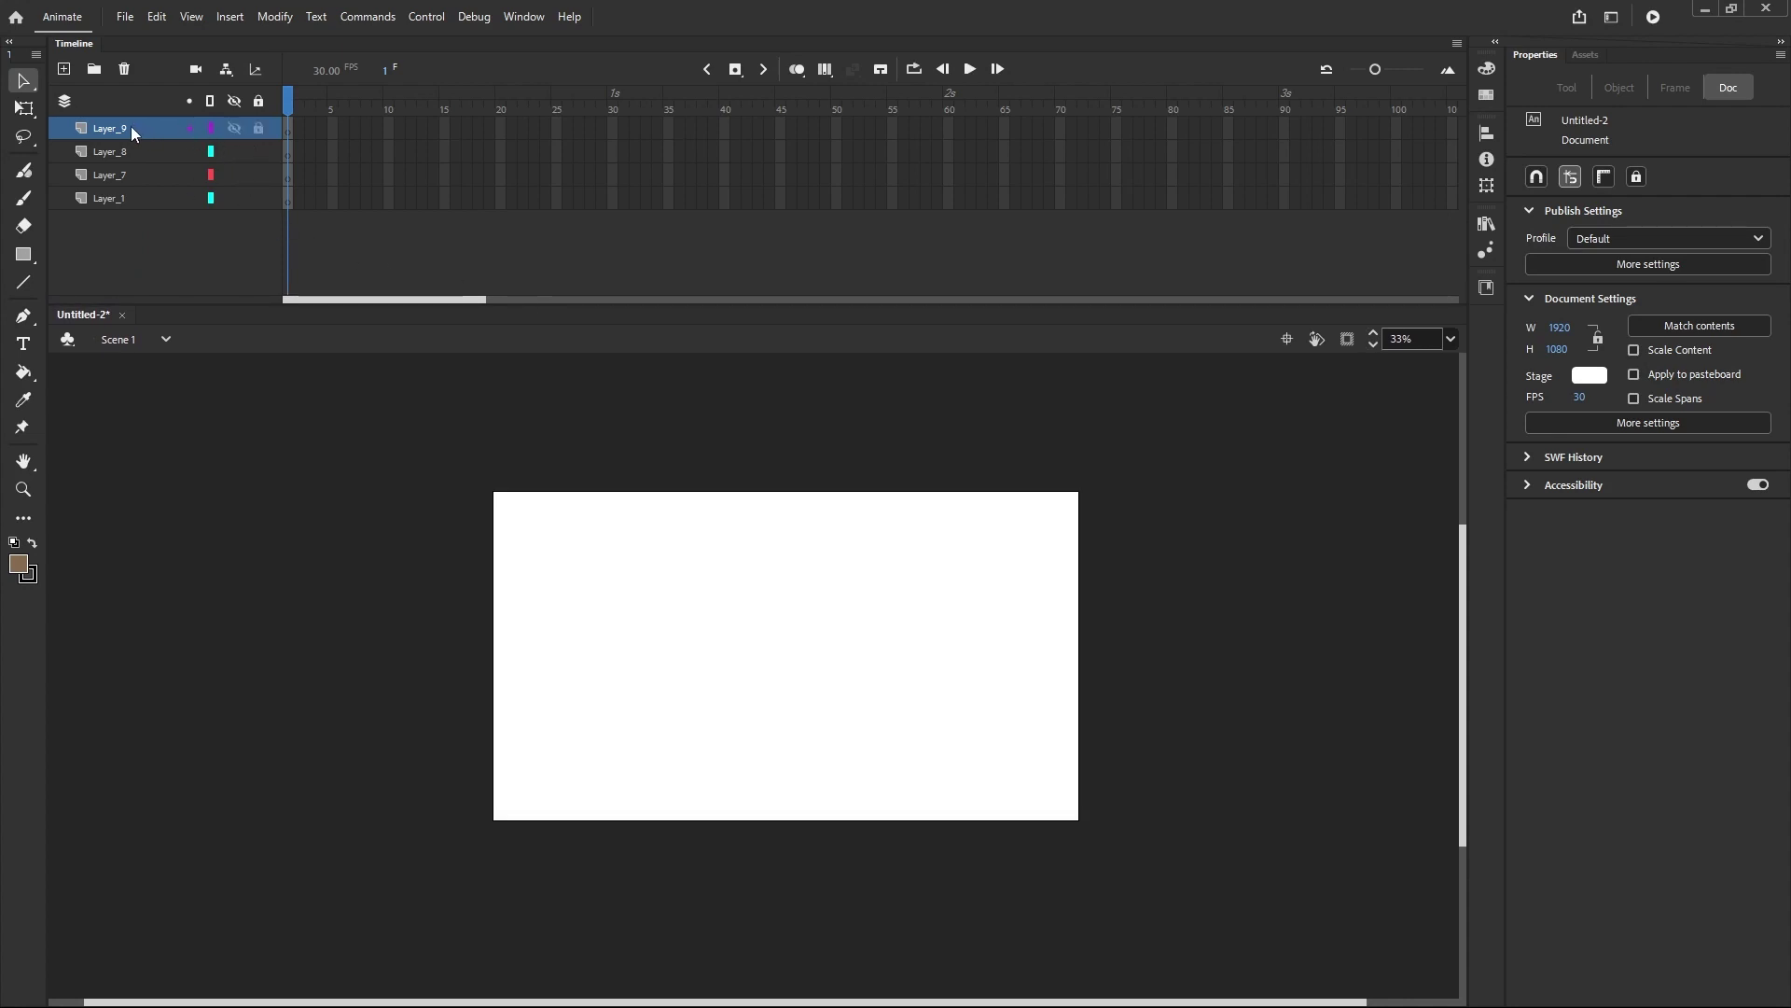
- Select the three layers above Layer_1, toggle the active-layer-only view on and off, and delete the selected layers
shift+click(138, 174)
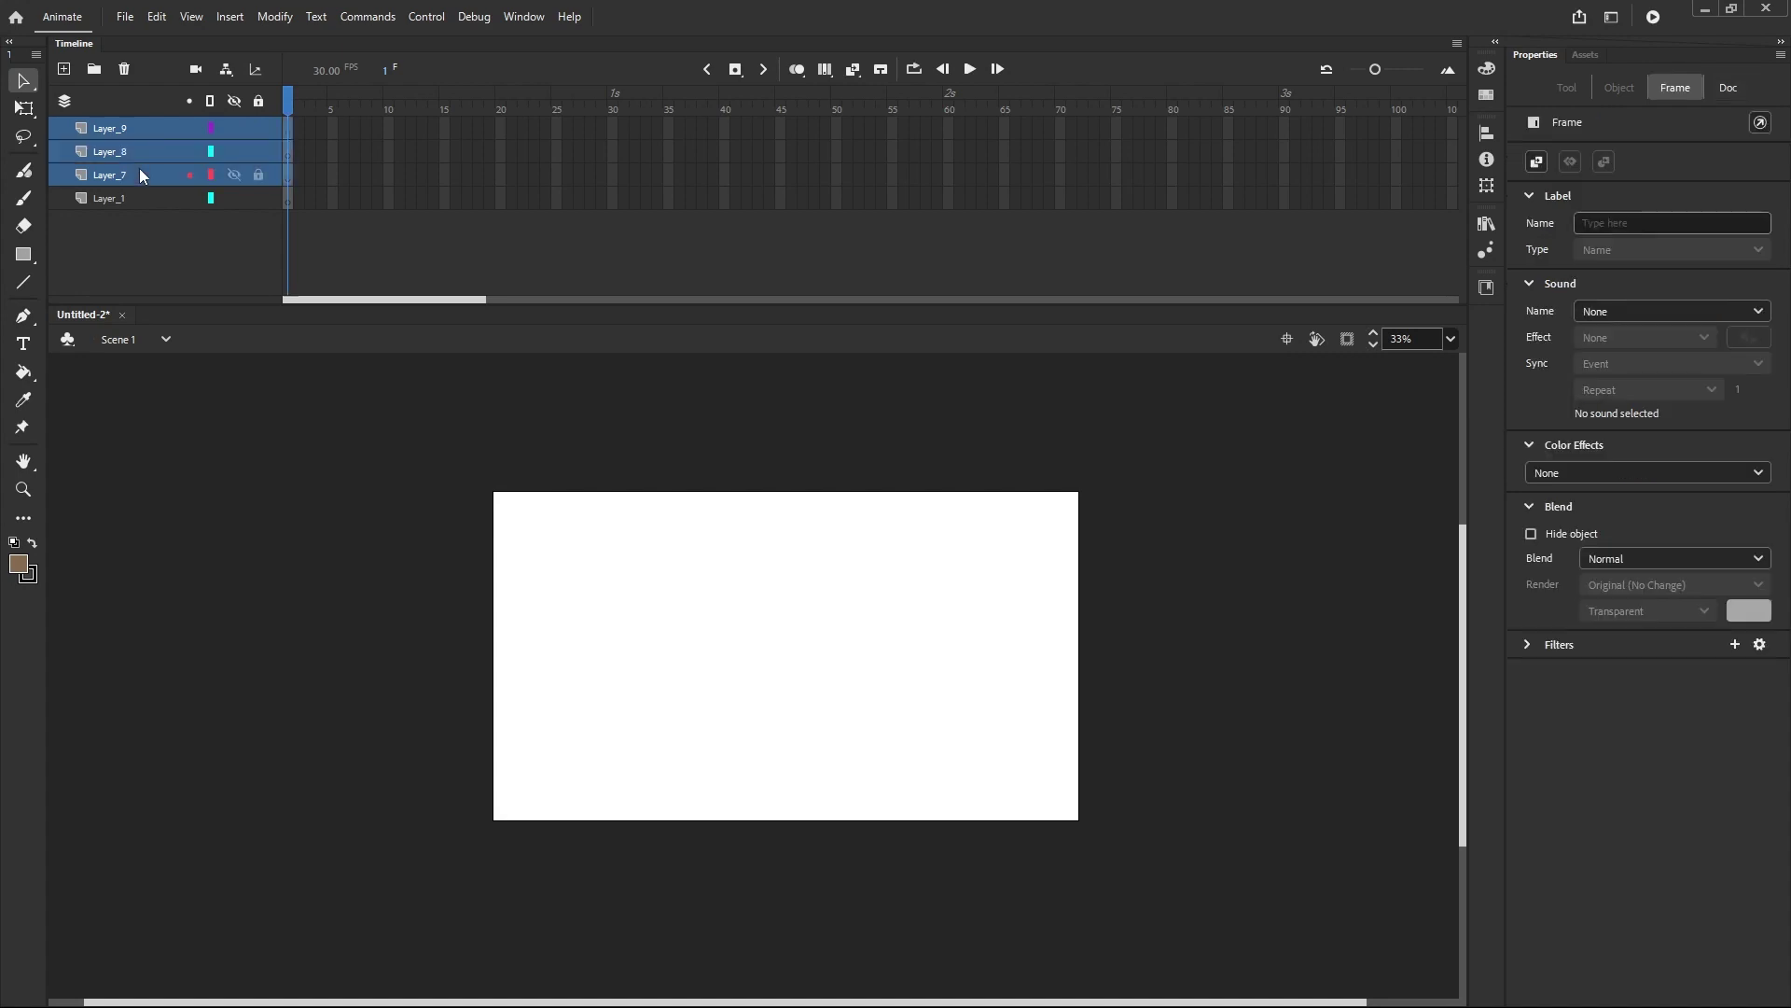
click(64, 102)
click(69, 104)
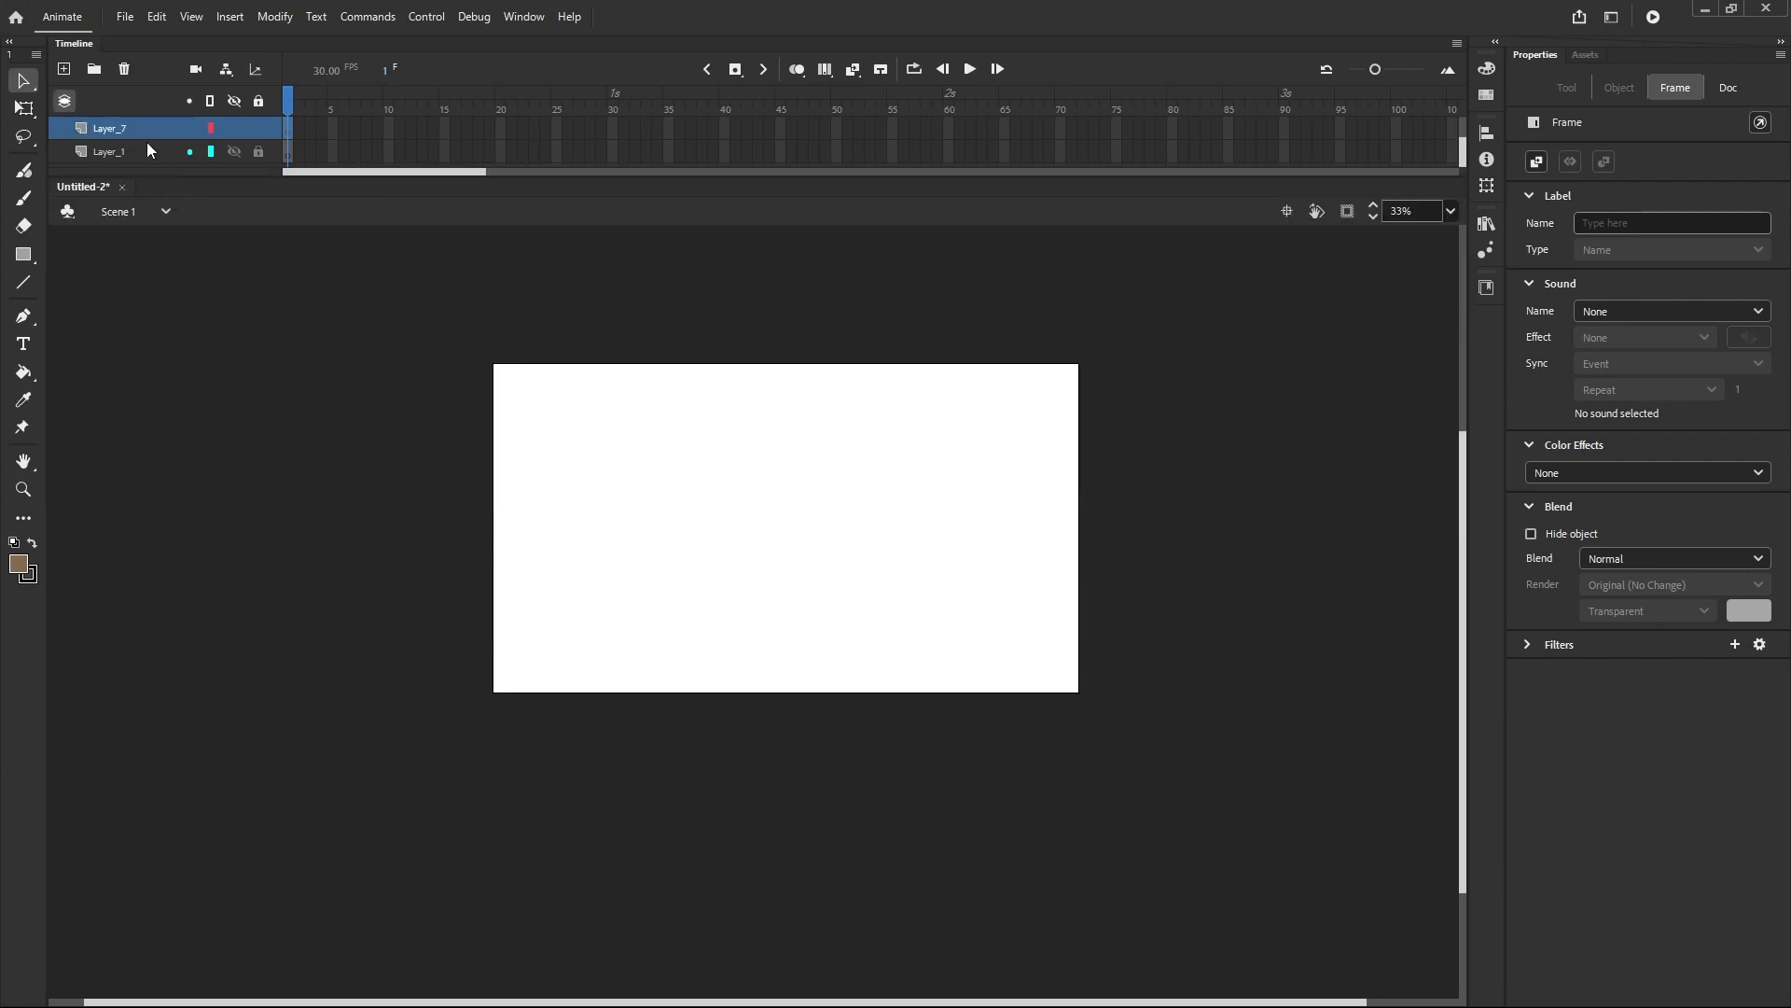
click(65, 102)
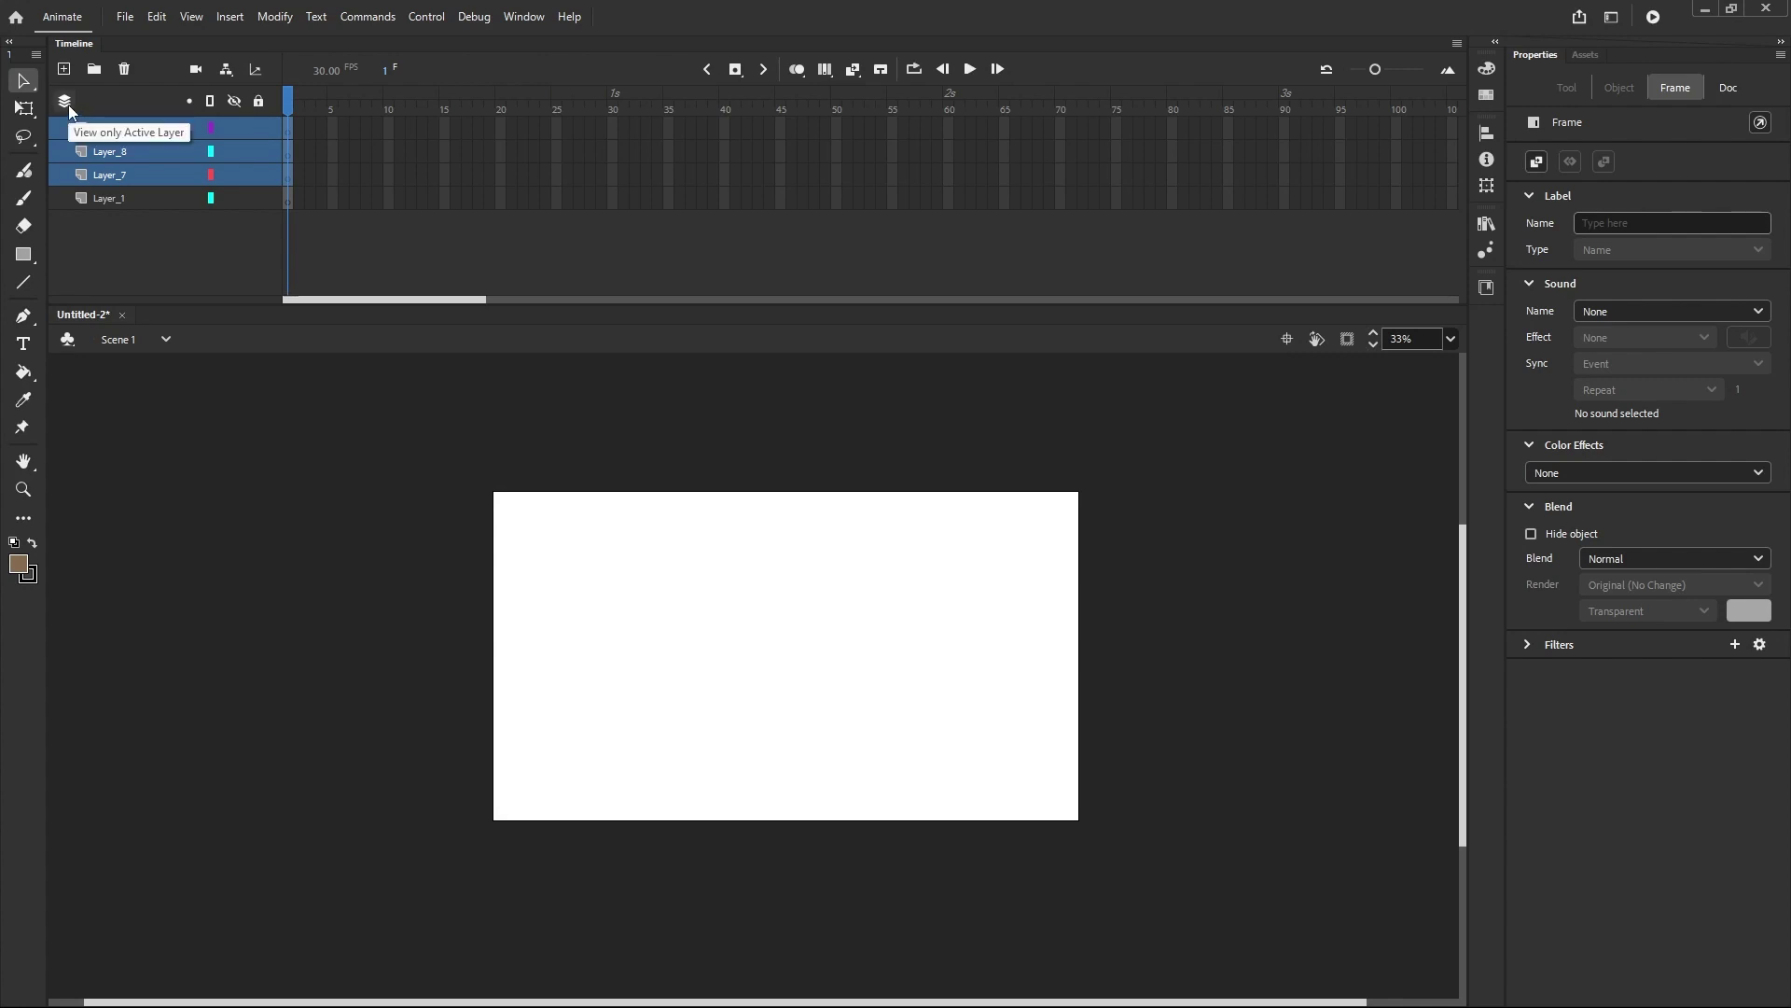
click(125, 71)
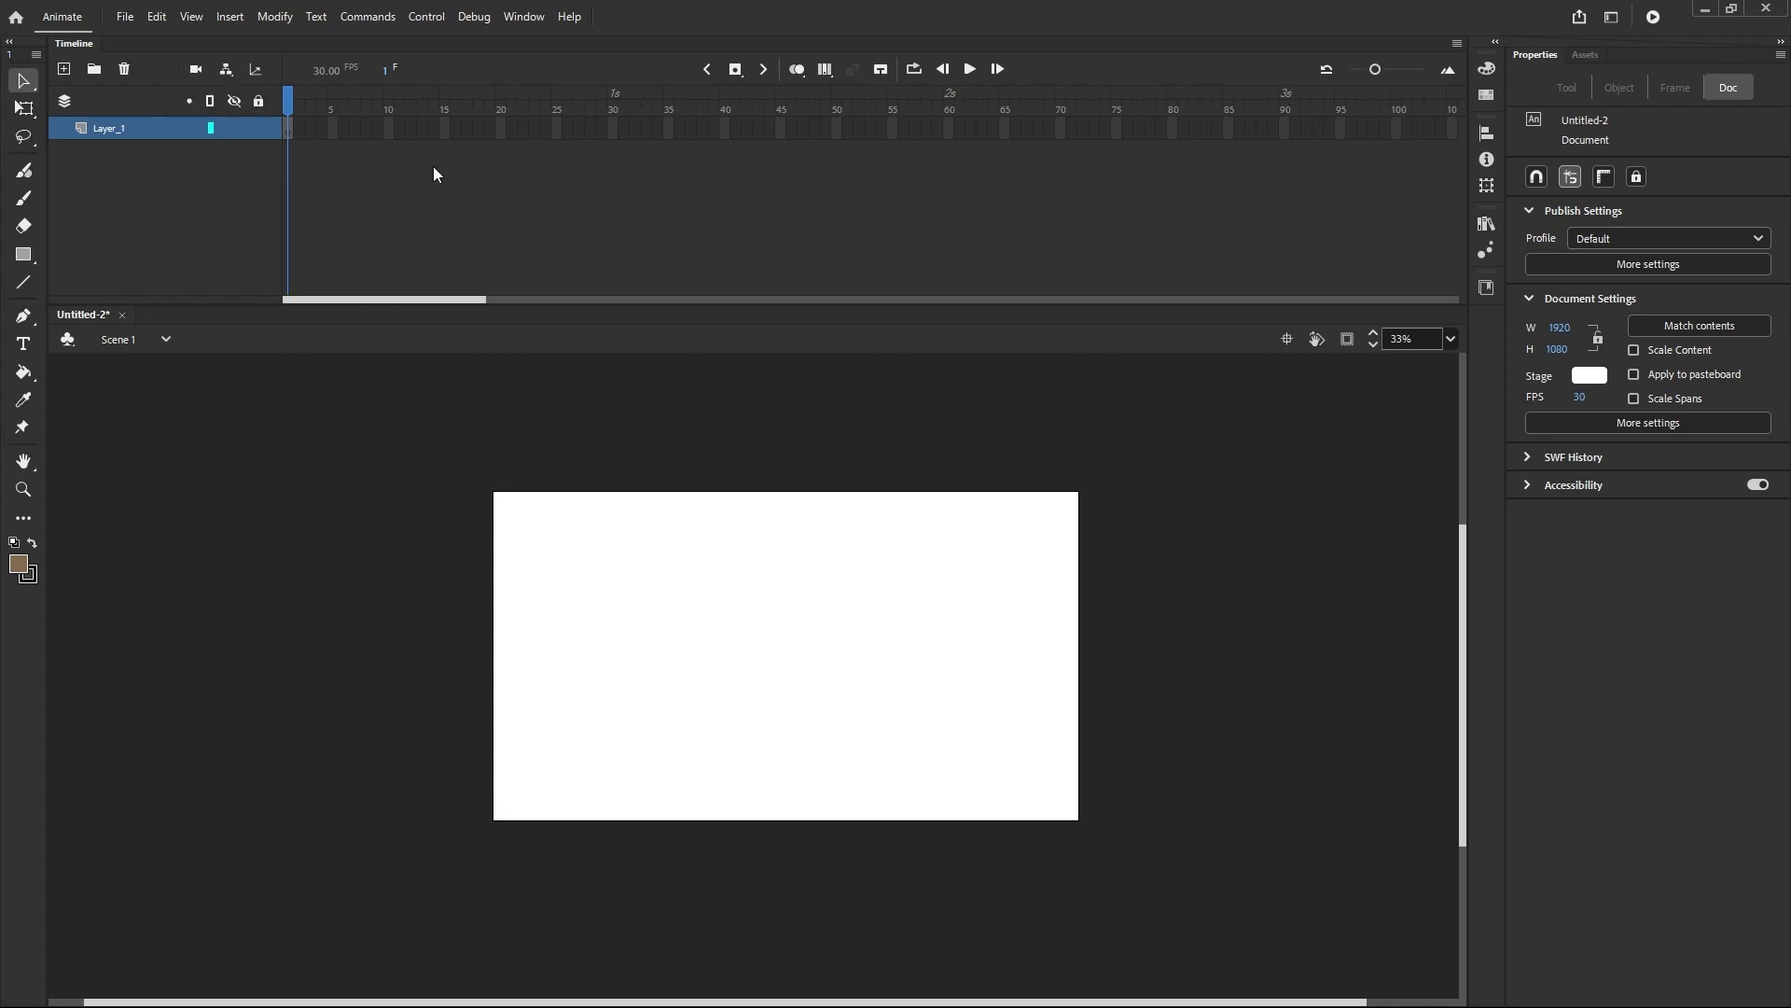
- Turn on the layer parenting view in the timeline and turn it off again
click(224, 71)
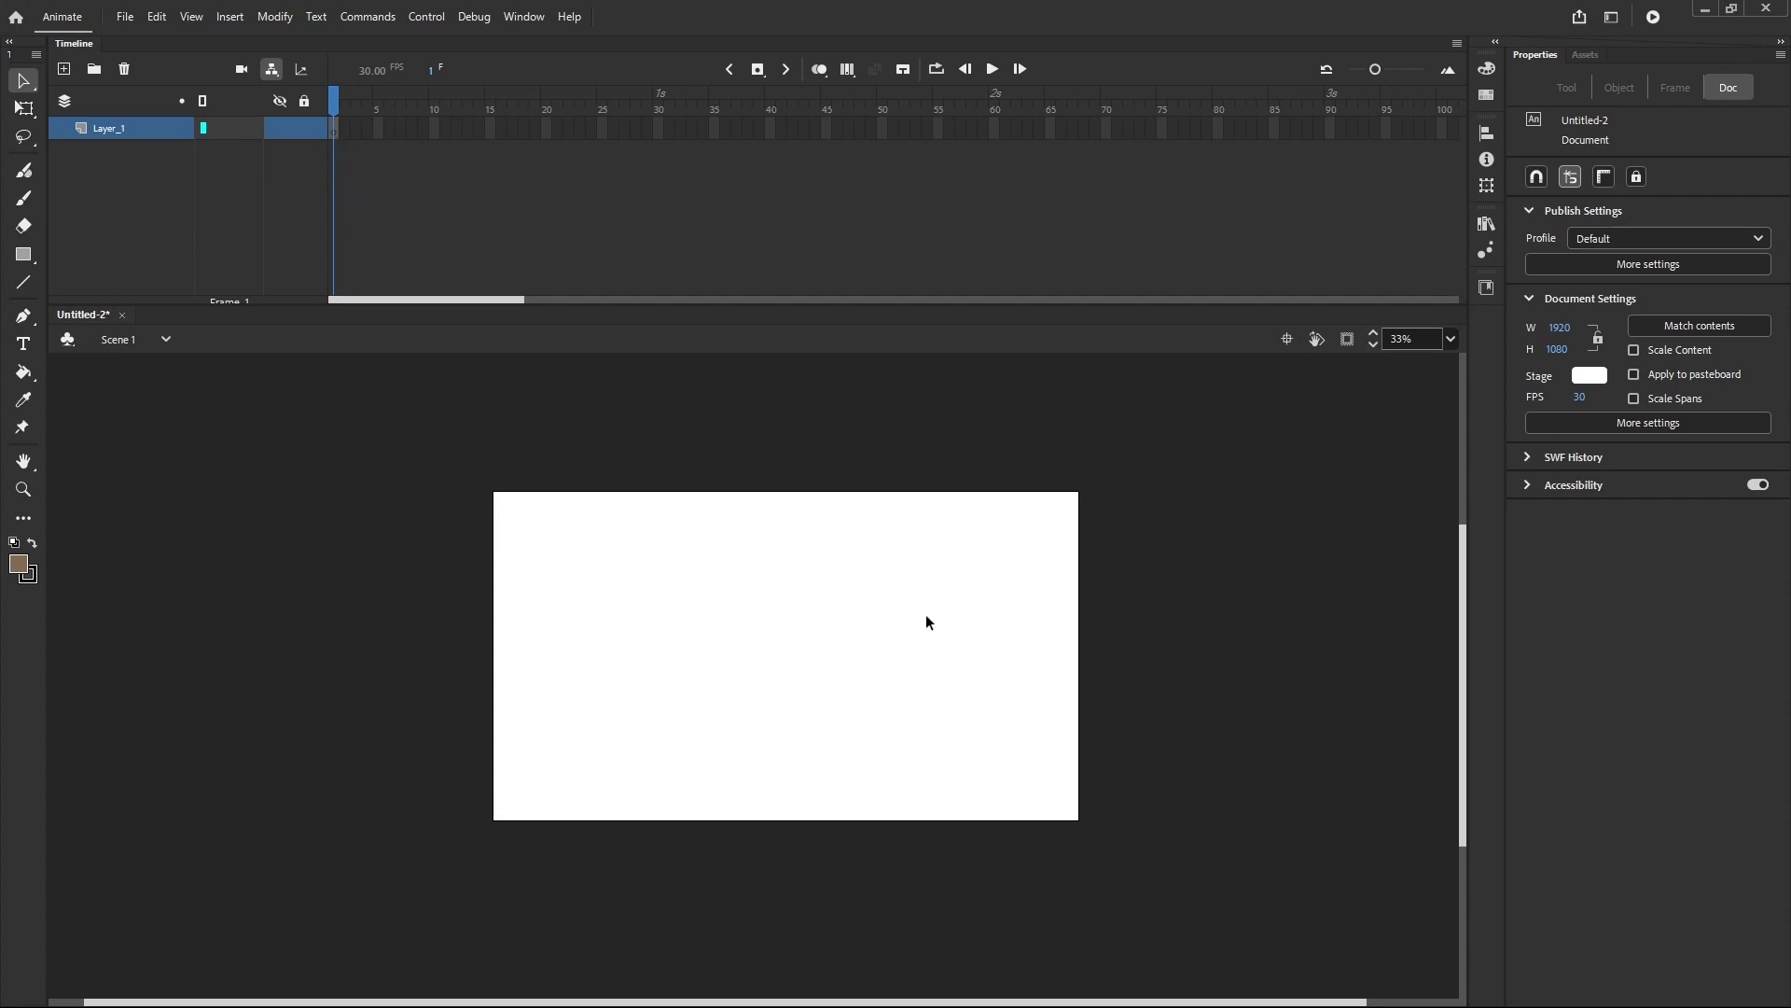
click(271, 71)
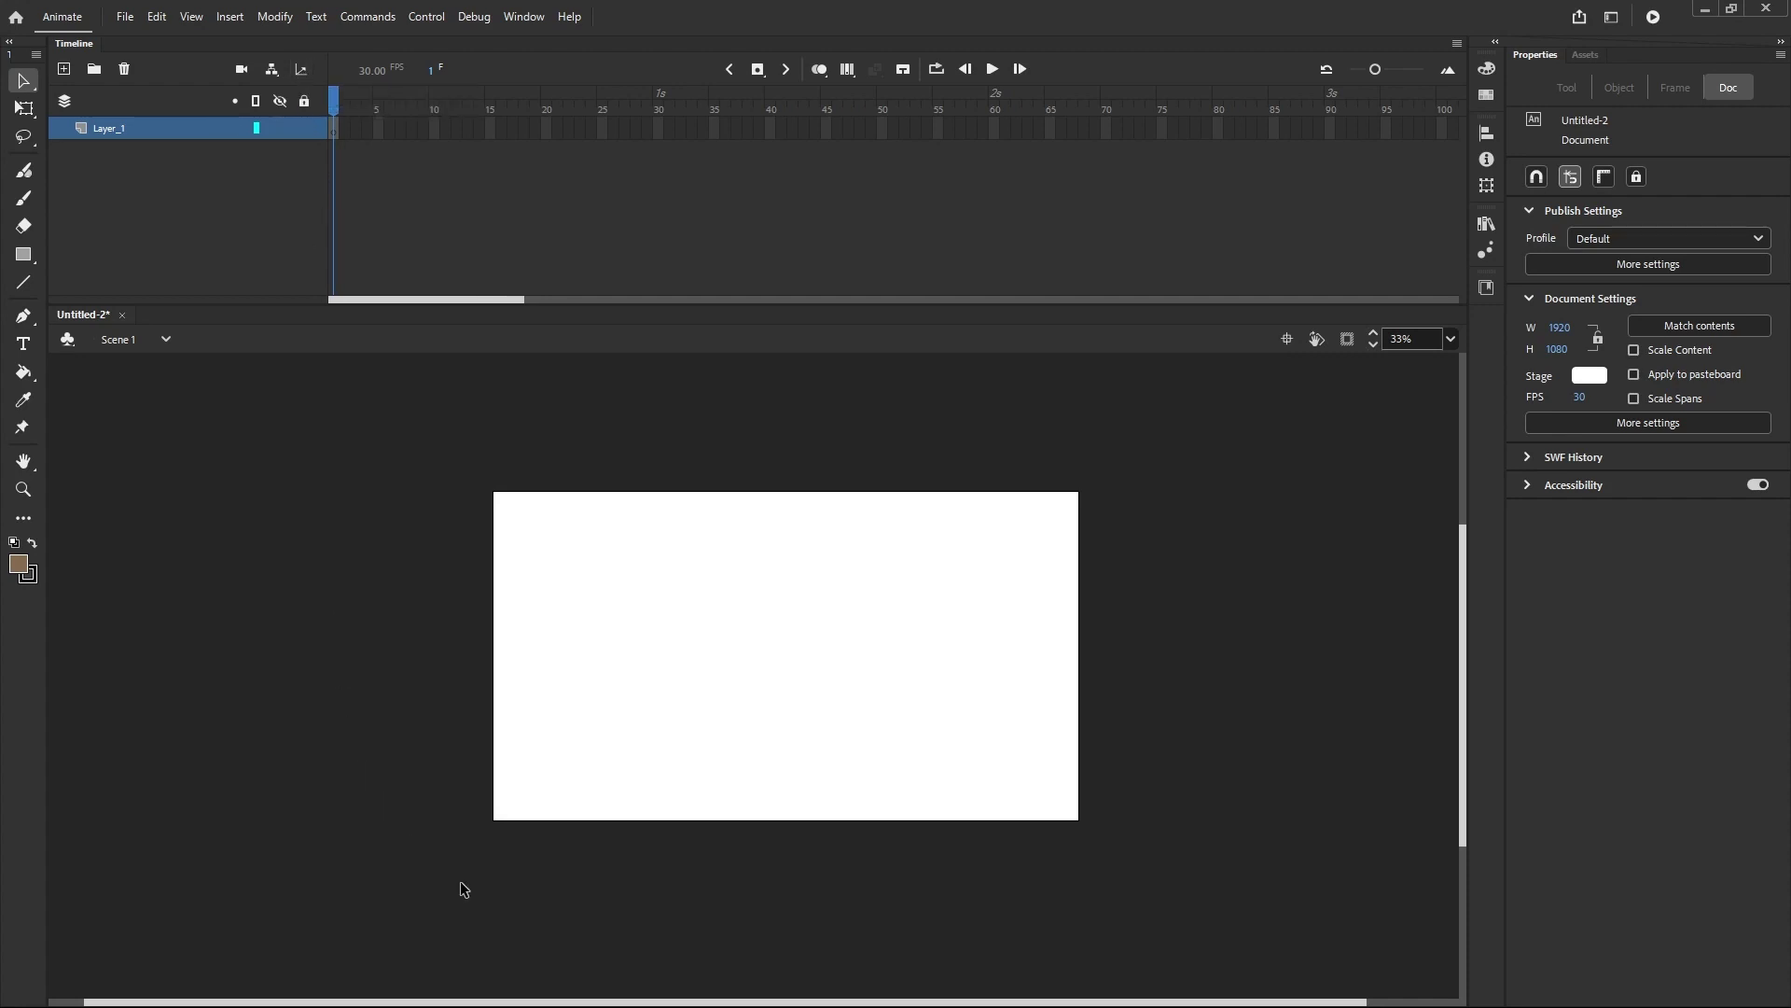
- Turn on layer highlighting for Layer_1 in the timeline
mouse_move(523, 1005)
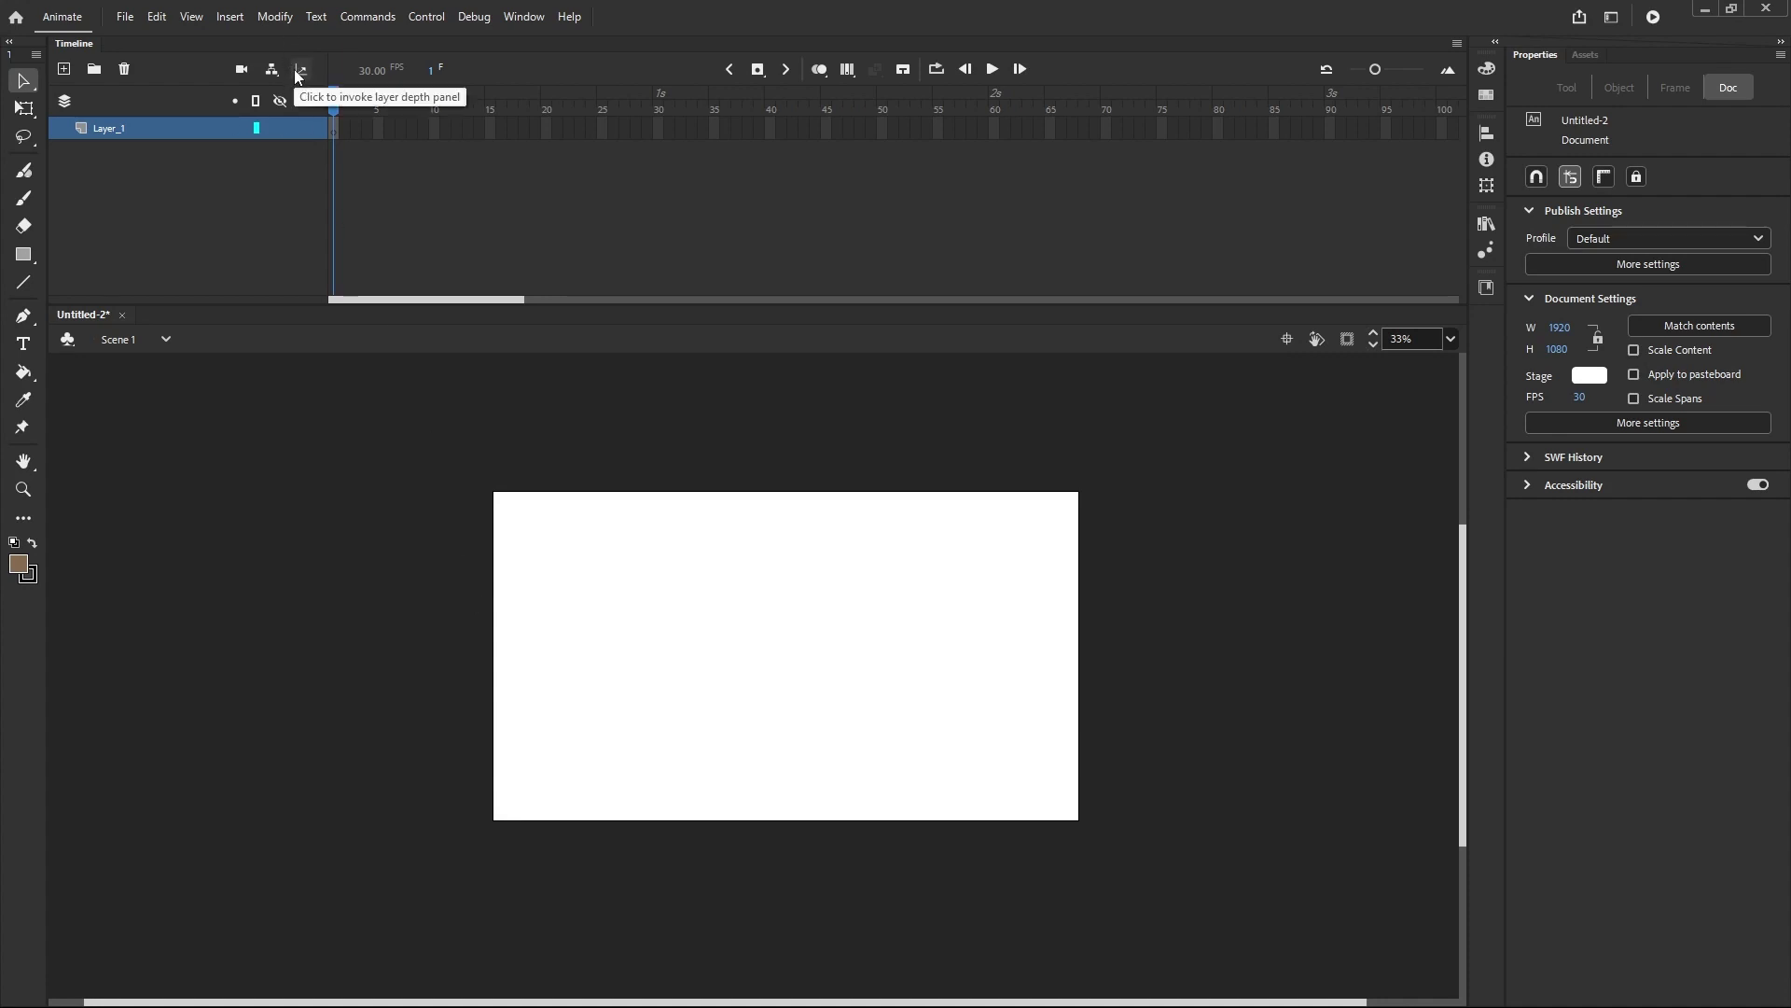
click(236, 101)
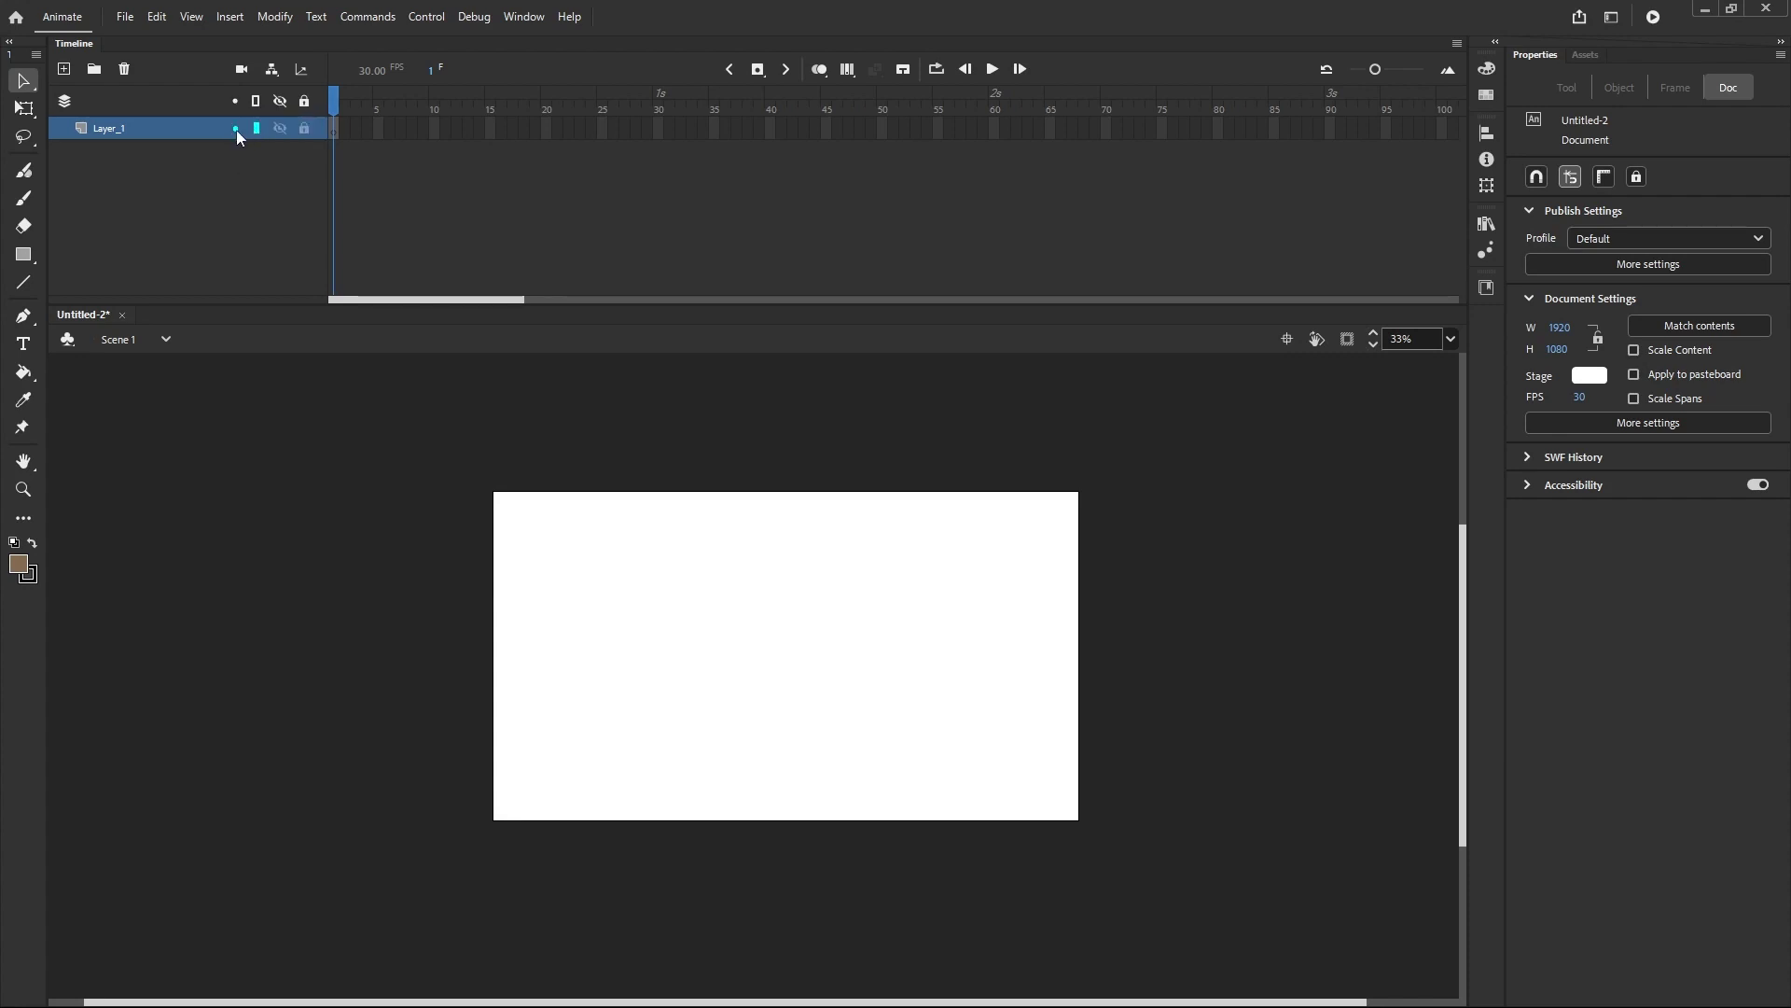
click(236, 130)
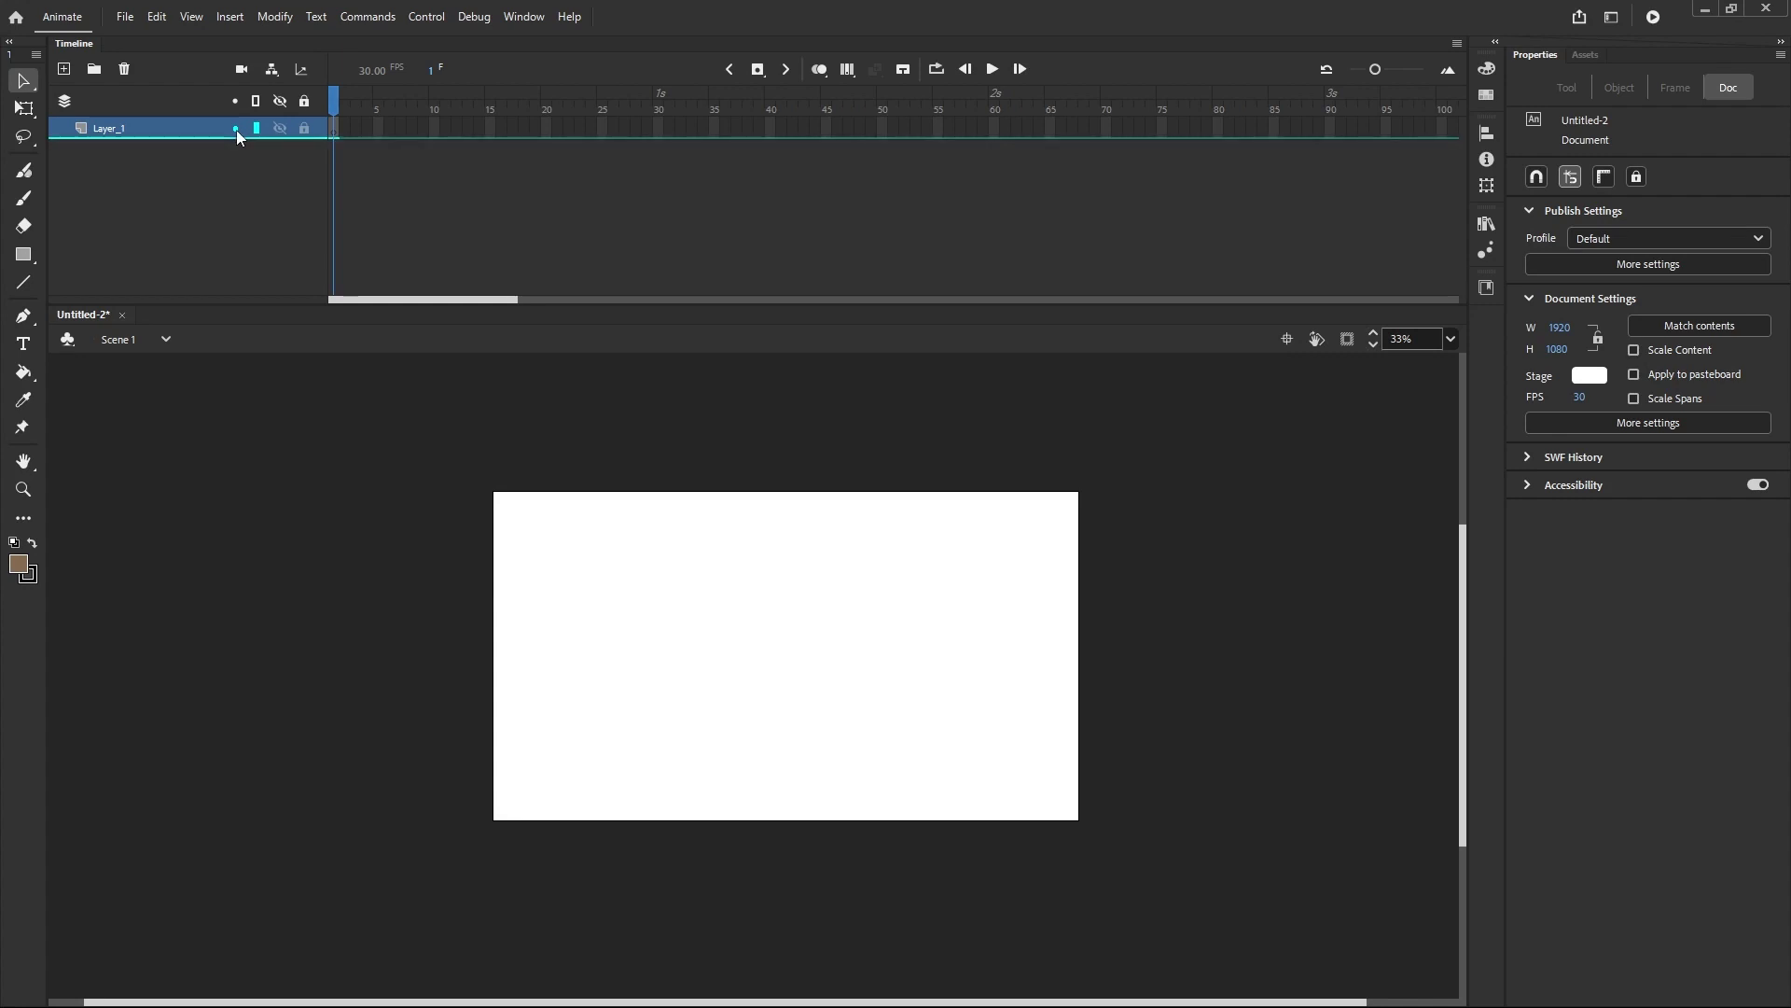
- Turn off layer highlighting for Layer_1 and set its outline color to red in the layer properties
click(237, 131)
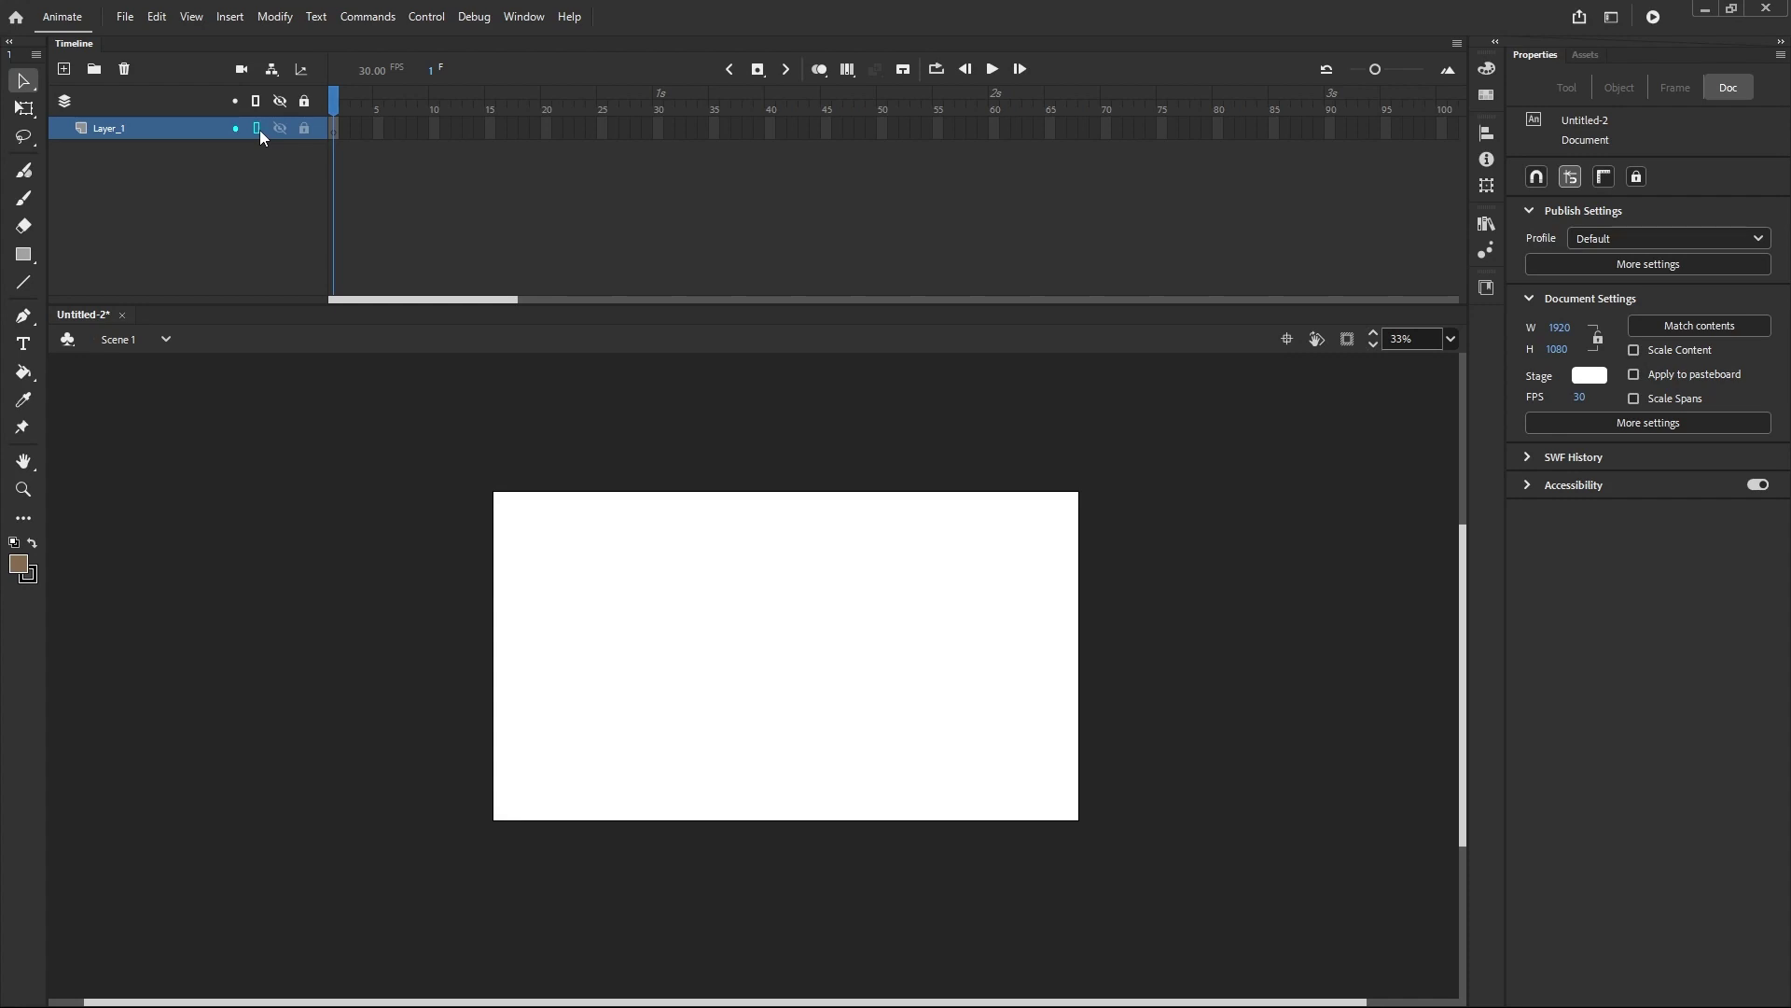
double_click(260, 131)
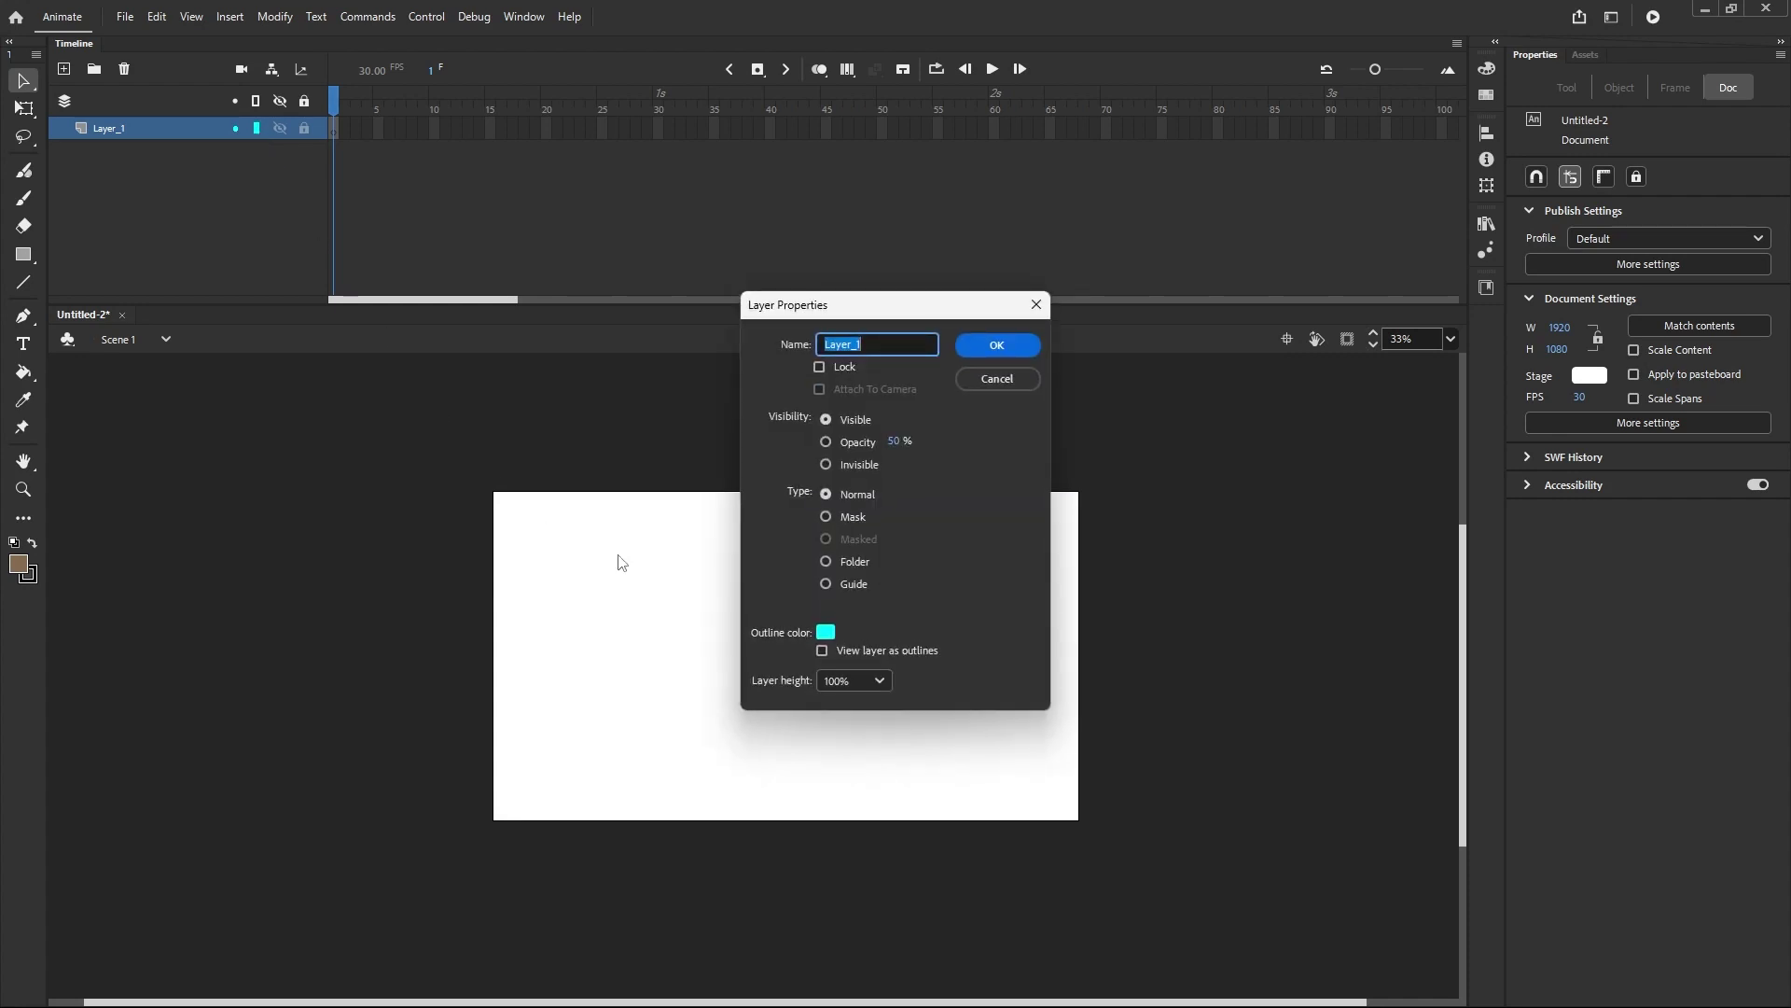
click(825, 631)
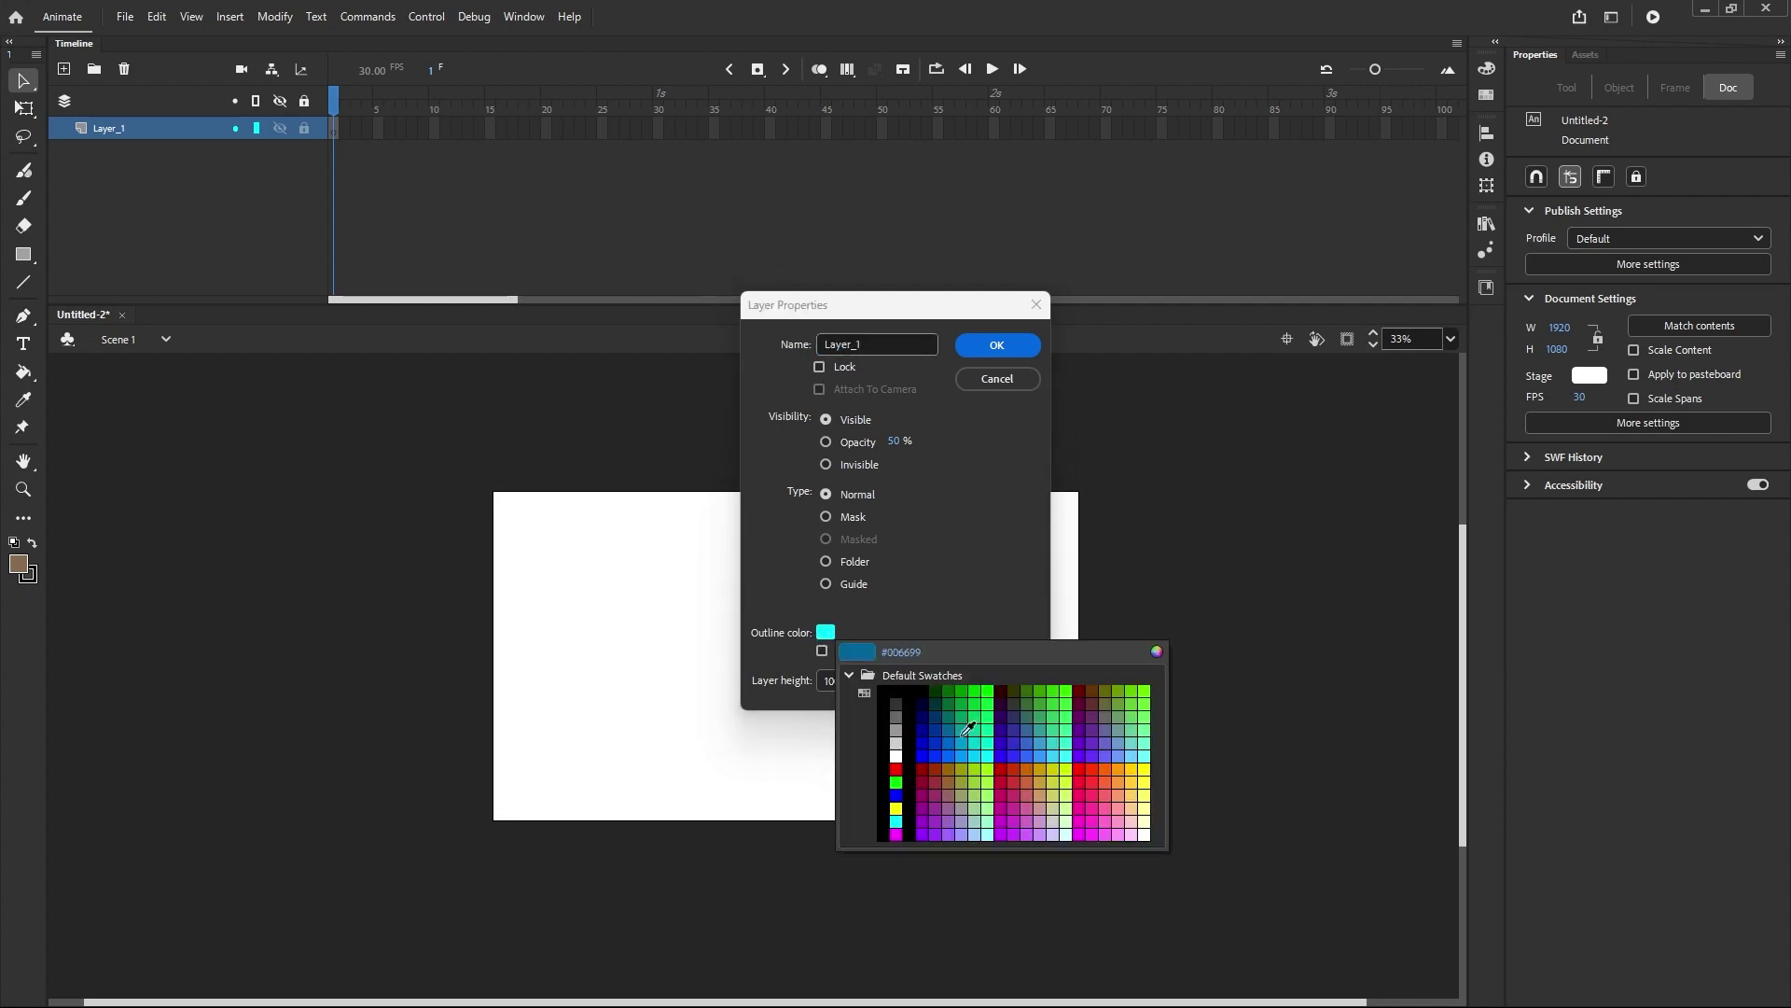
click(1086, 770)
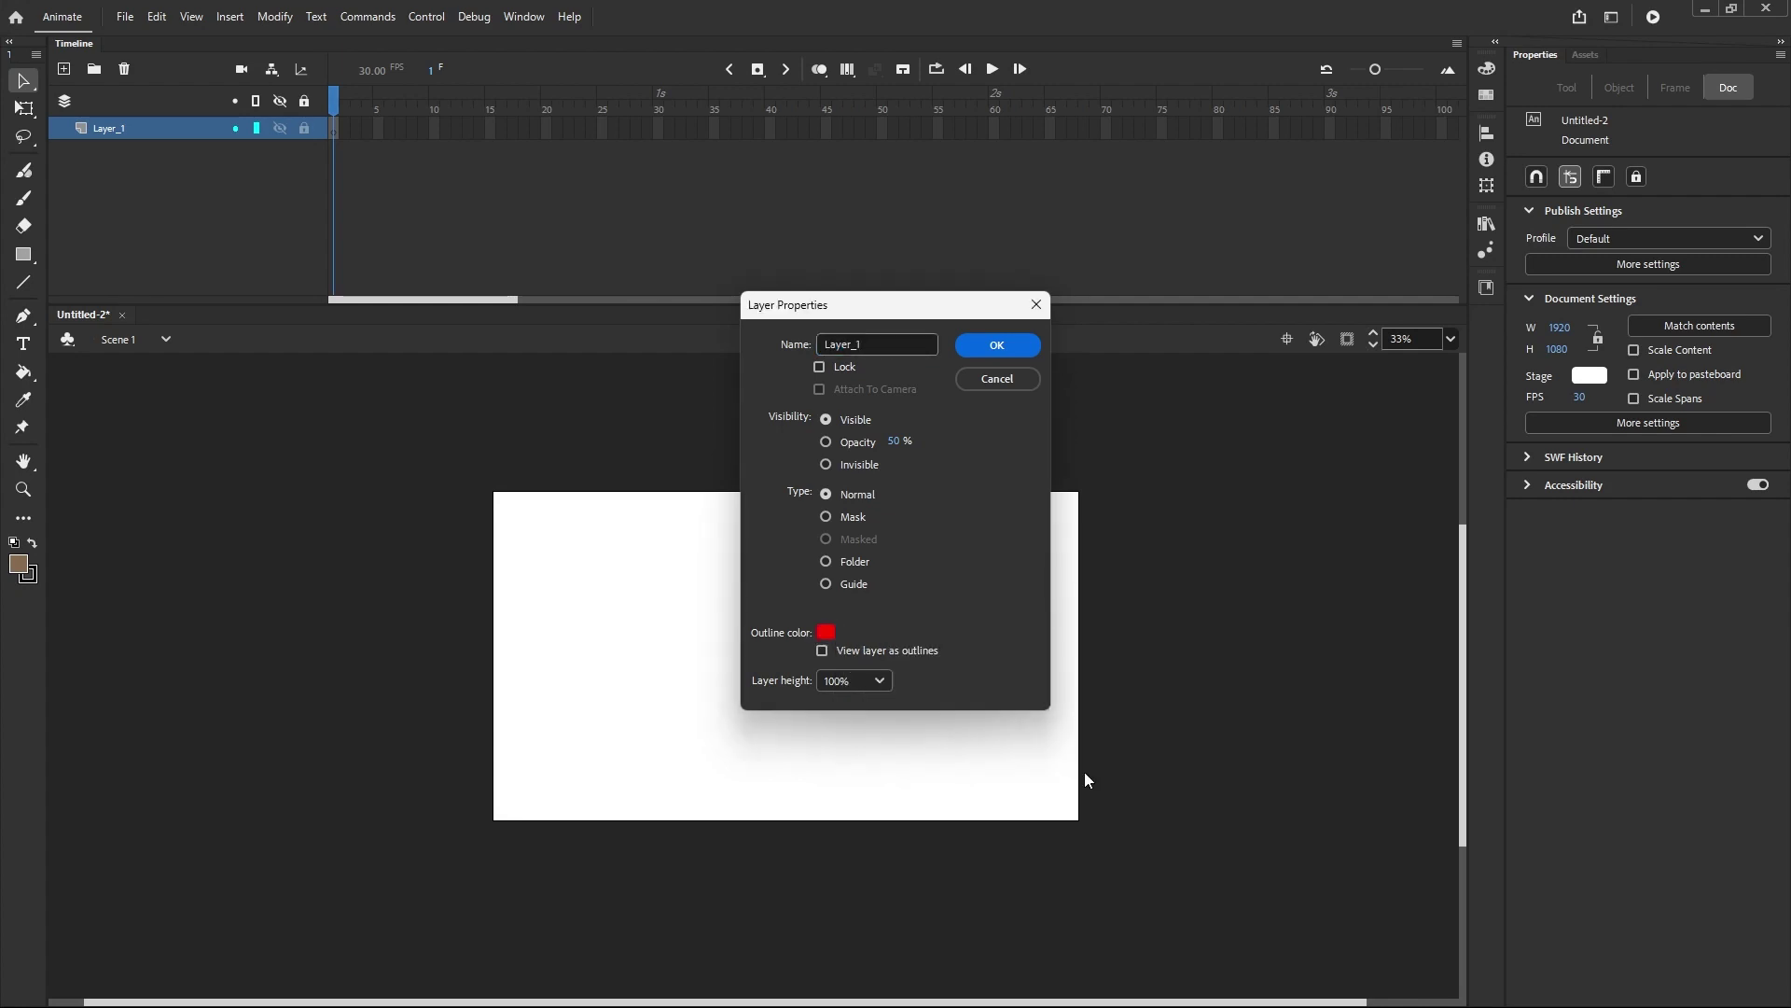
click(983, 347)
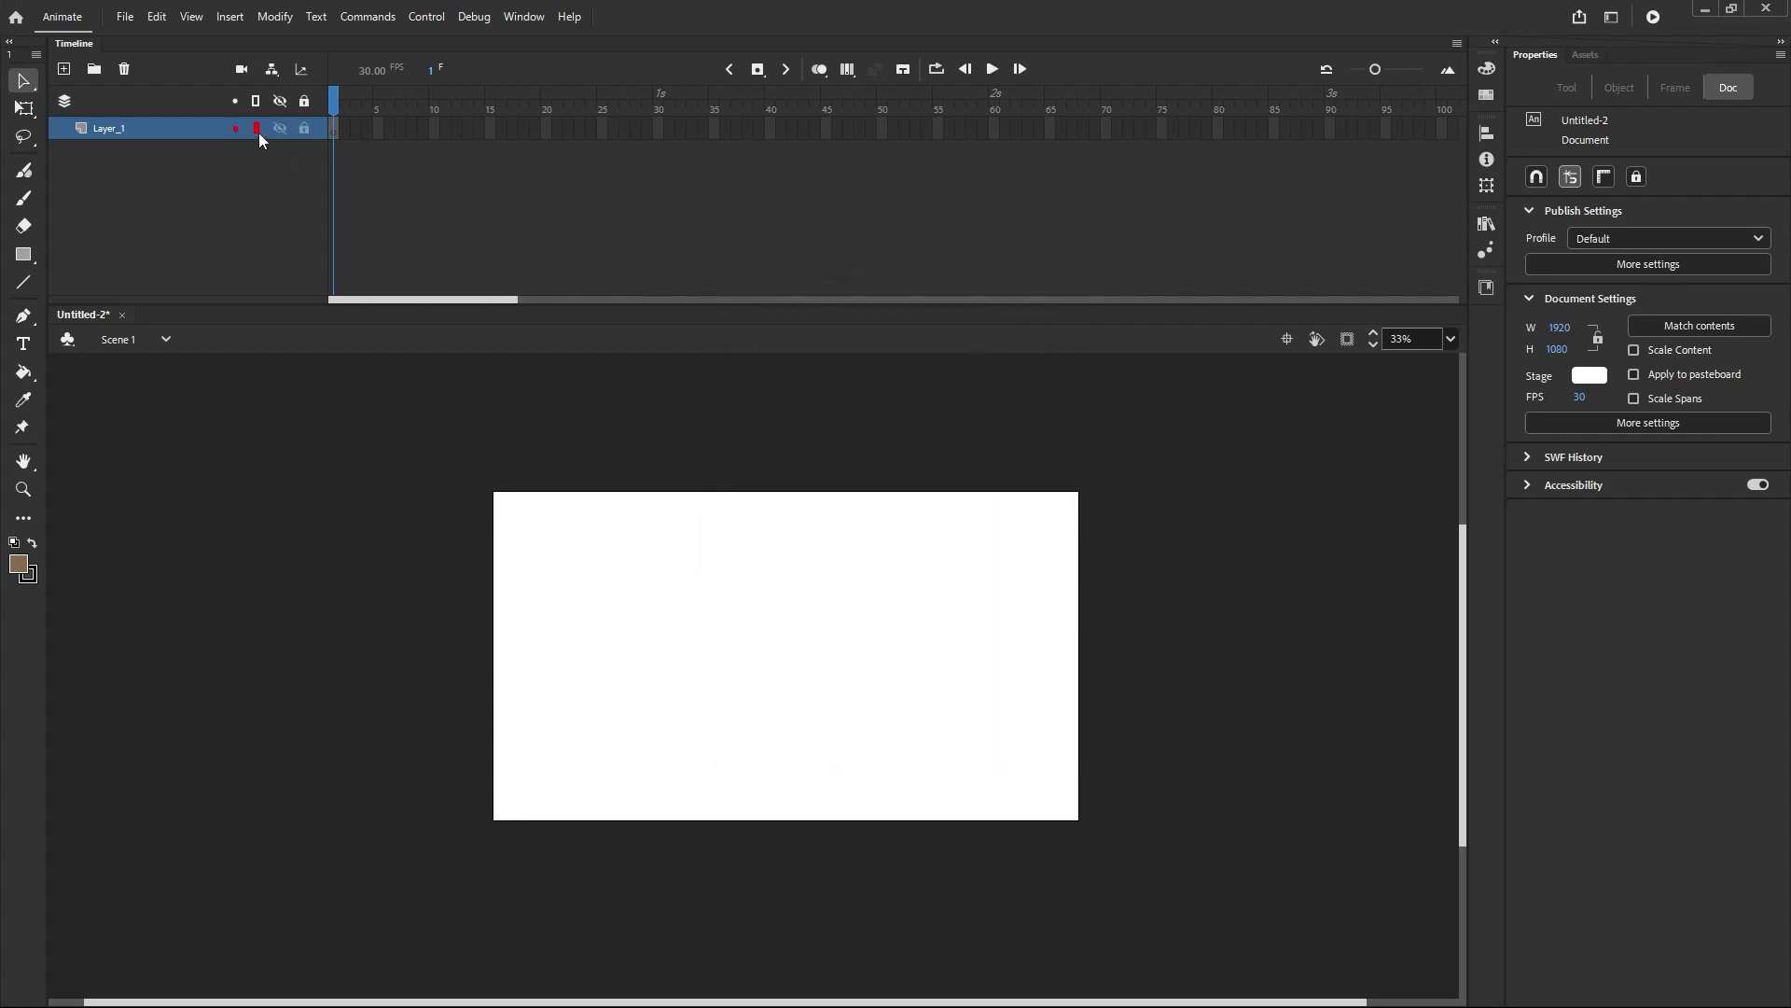
- Toggle the visibility of all layers off and on, and try the lock control for all layers
click(282, 102)
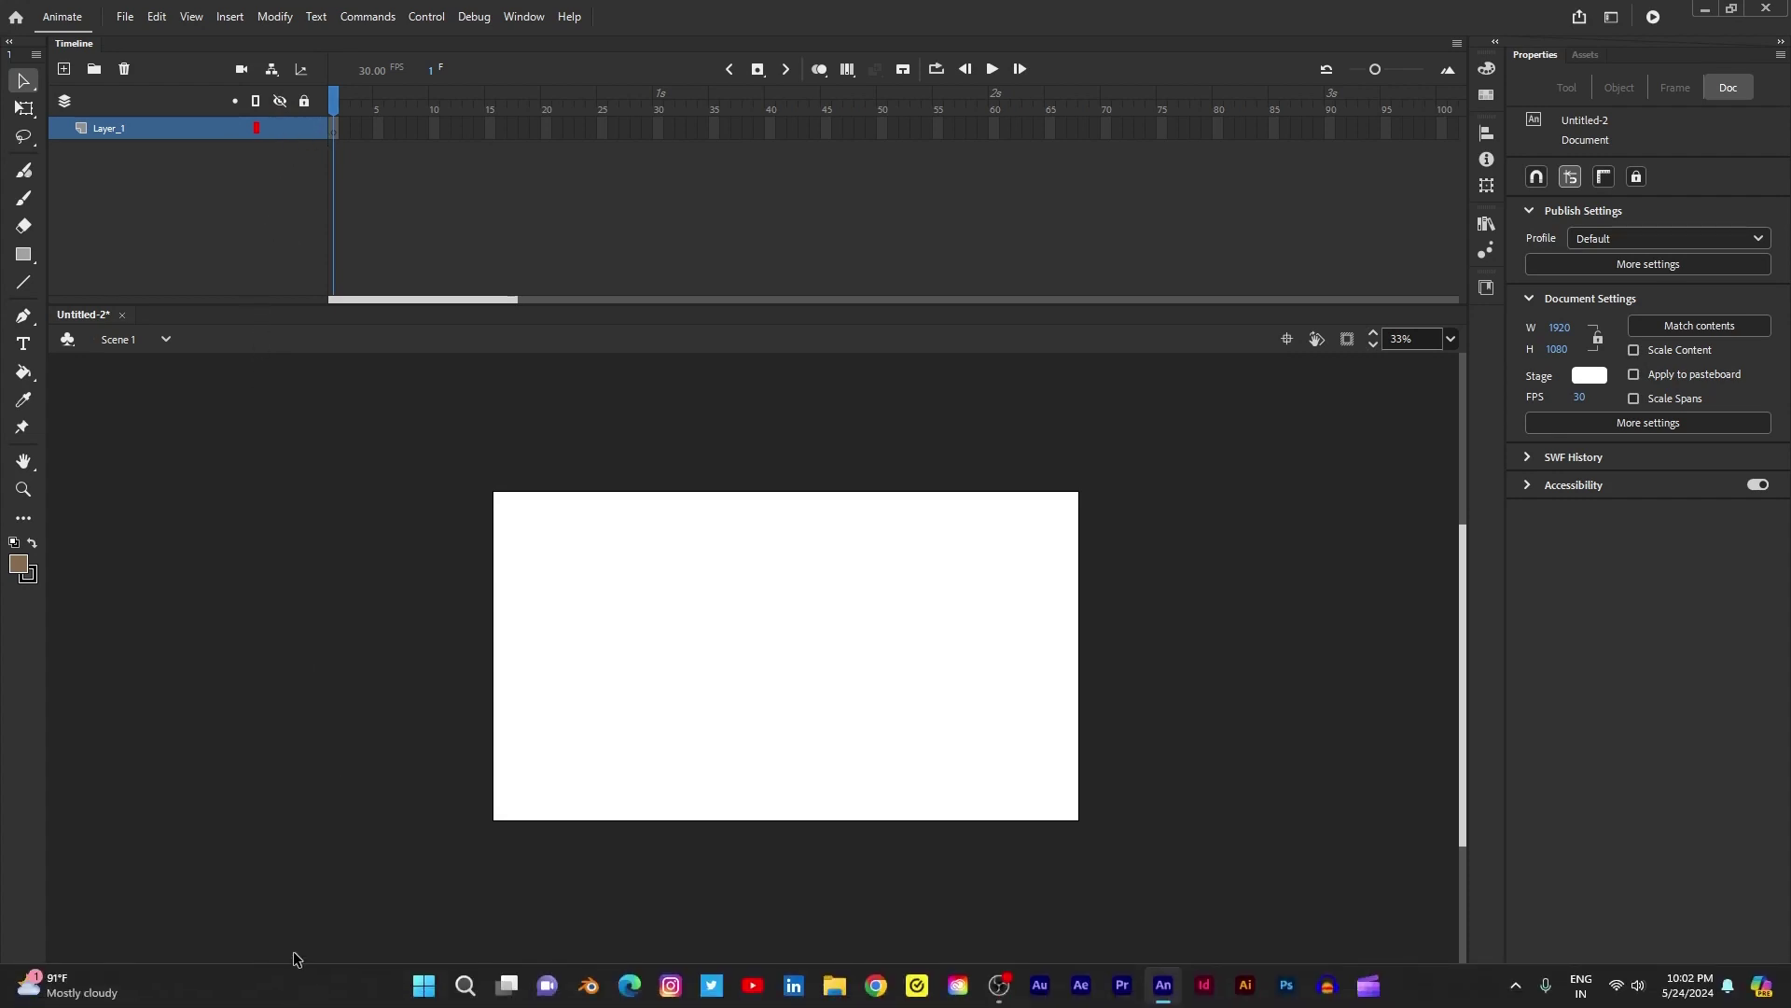
click(279, 103)
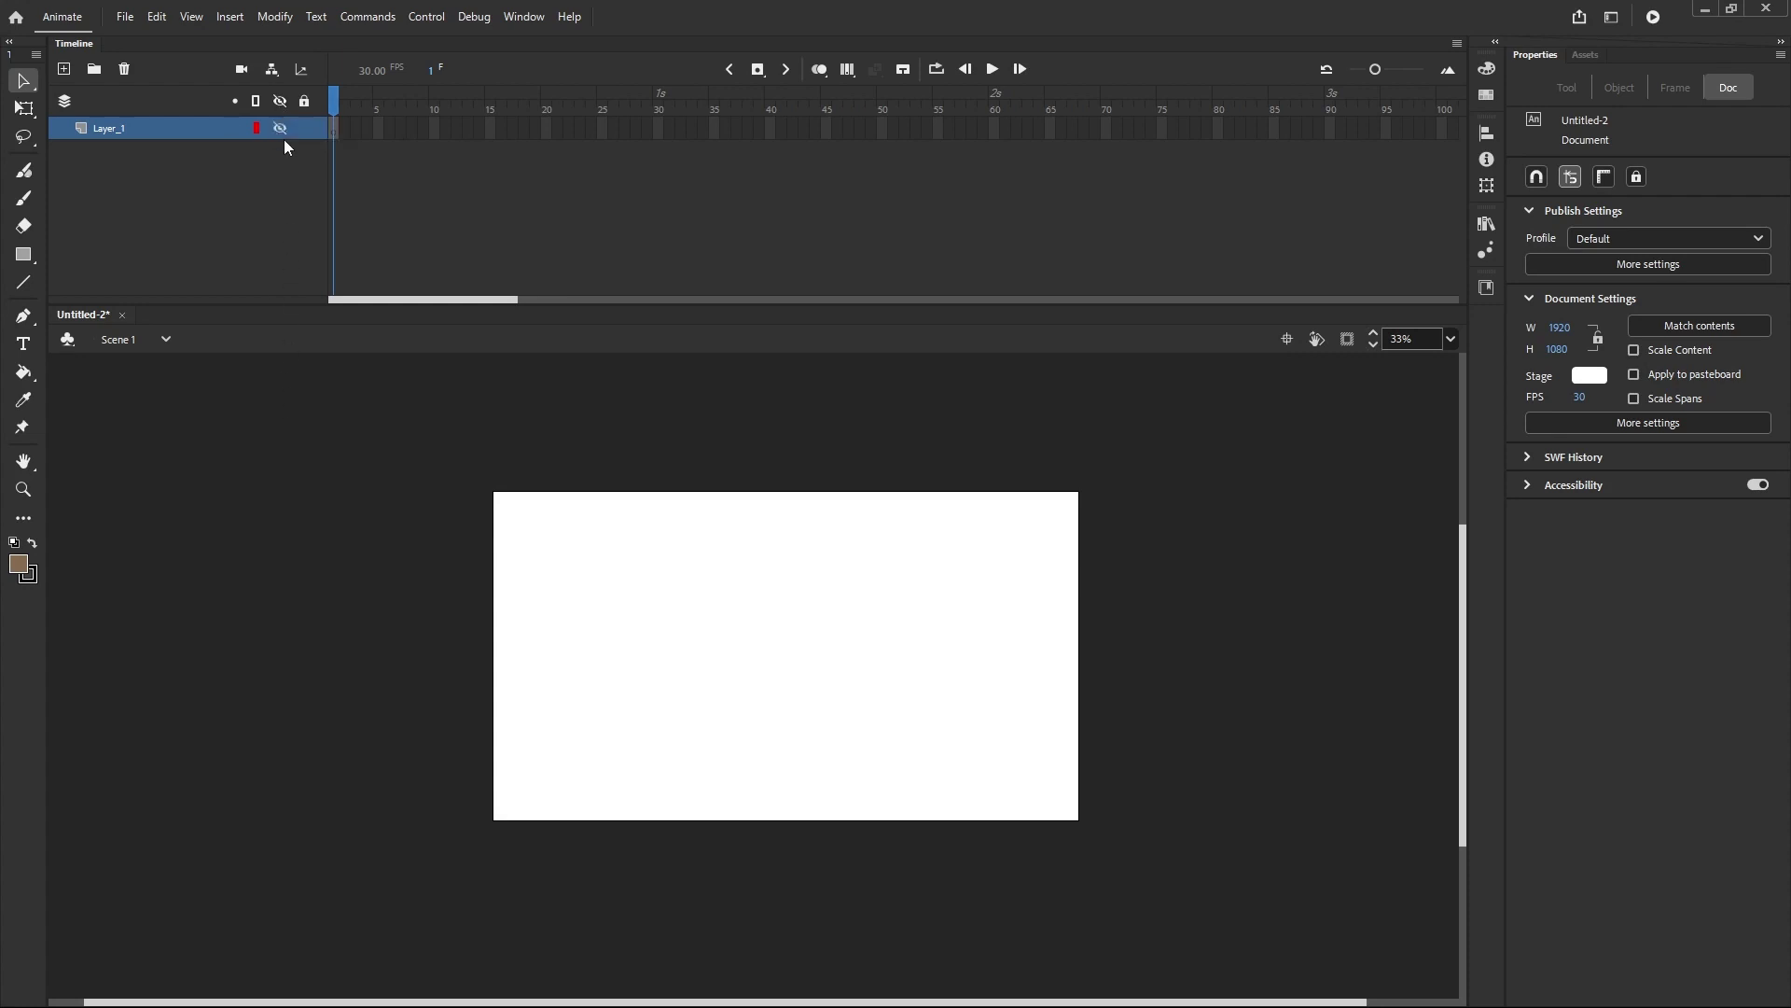
click(282, 101)
click(308, 102)
- Insert a frame at frame 10 of Layer_1 and move the playhead back to frame 1
right_click(432, 125)
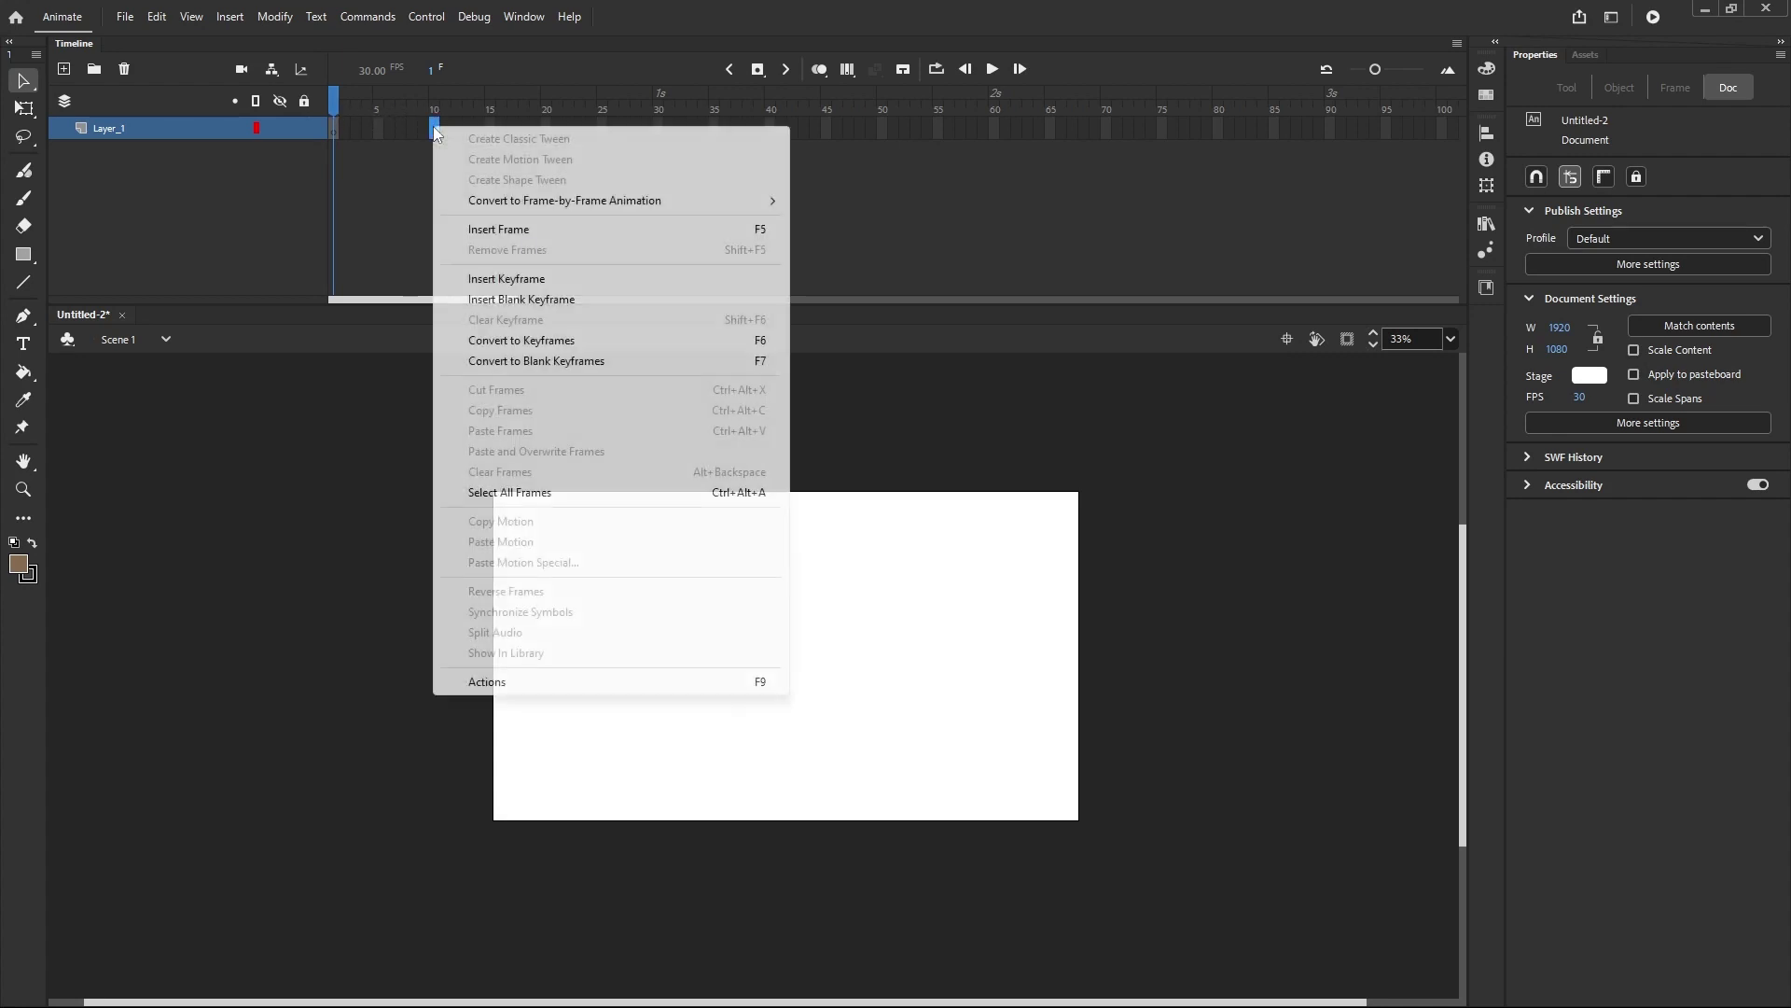
click(446, 230)
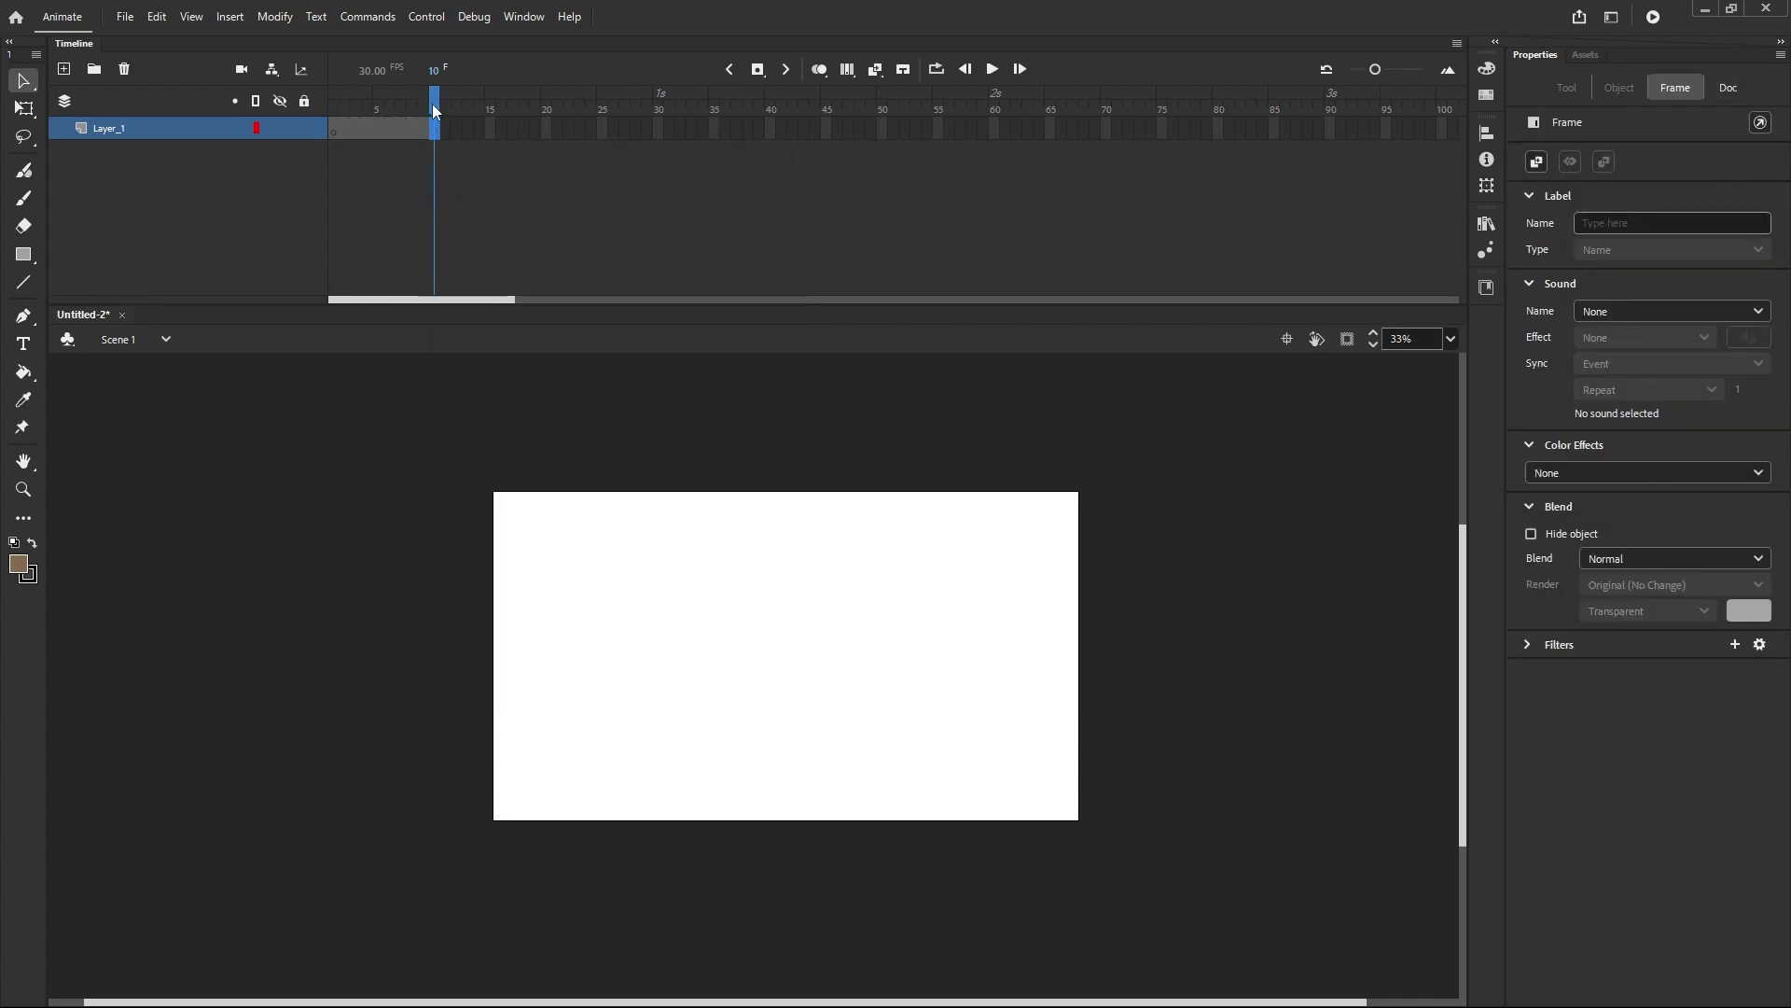
mouse_move(434, 126)
mouse_down()
mouse_move(335, 130)
mouse_move(439, 148)
mouse_up()
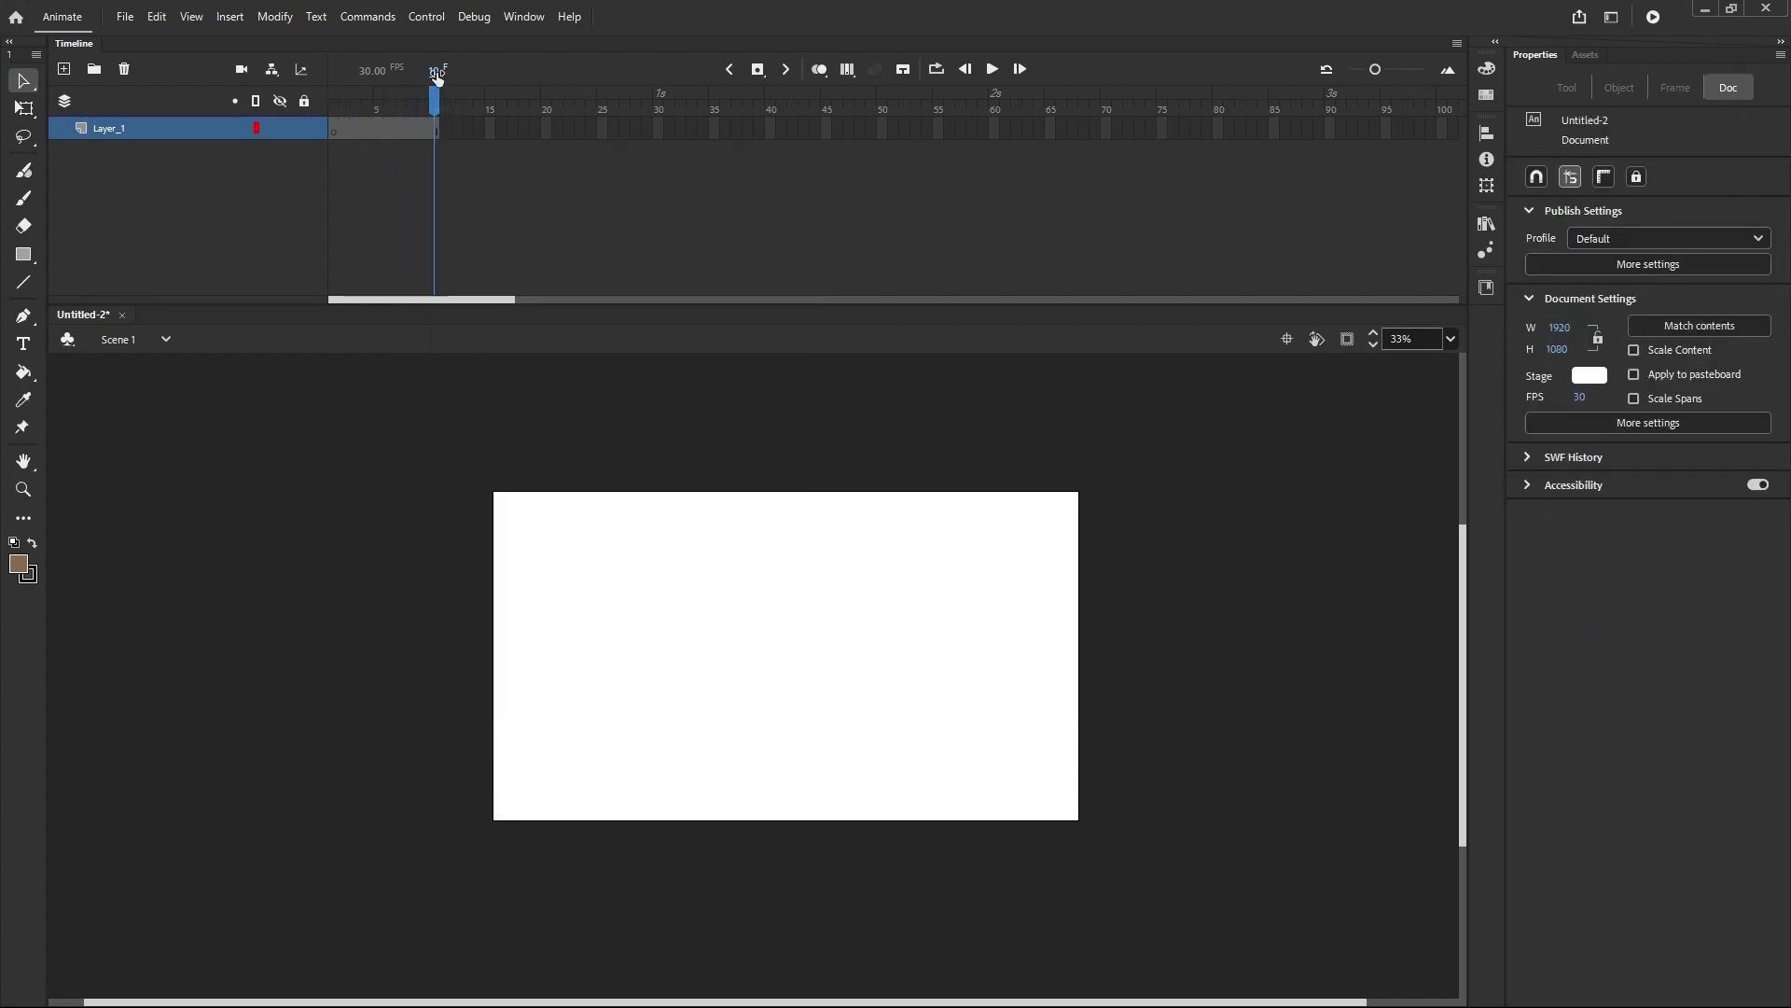
drag(434, 105, 333, 137)
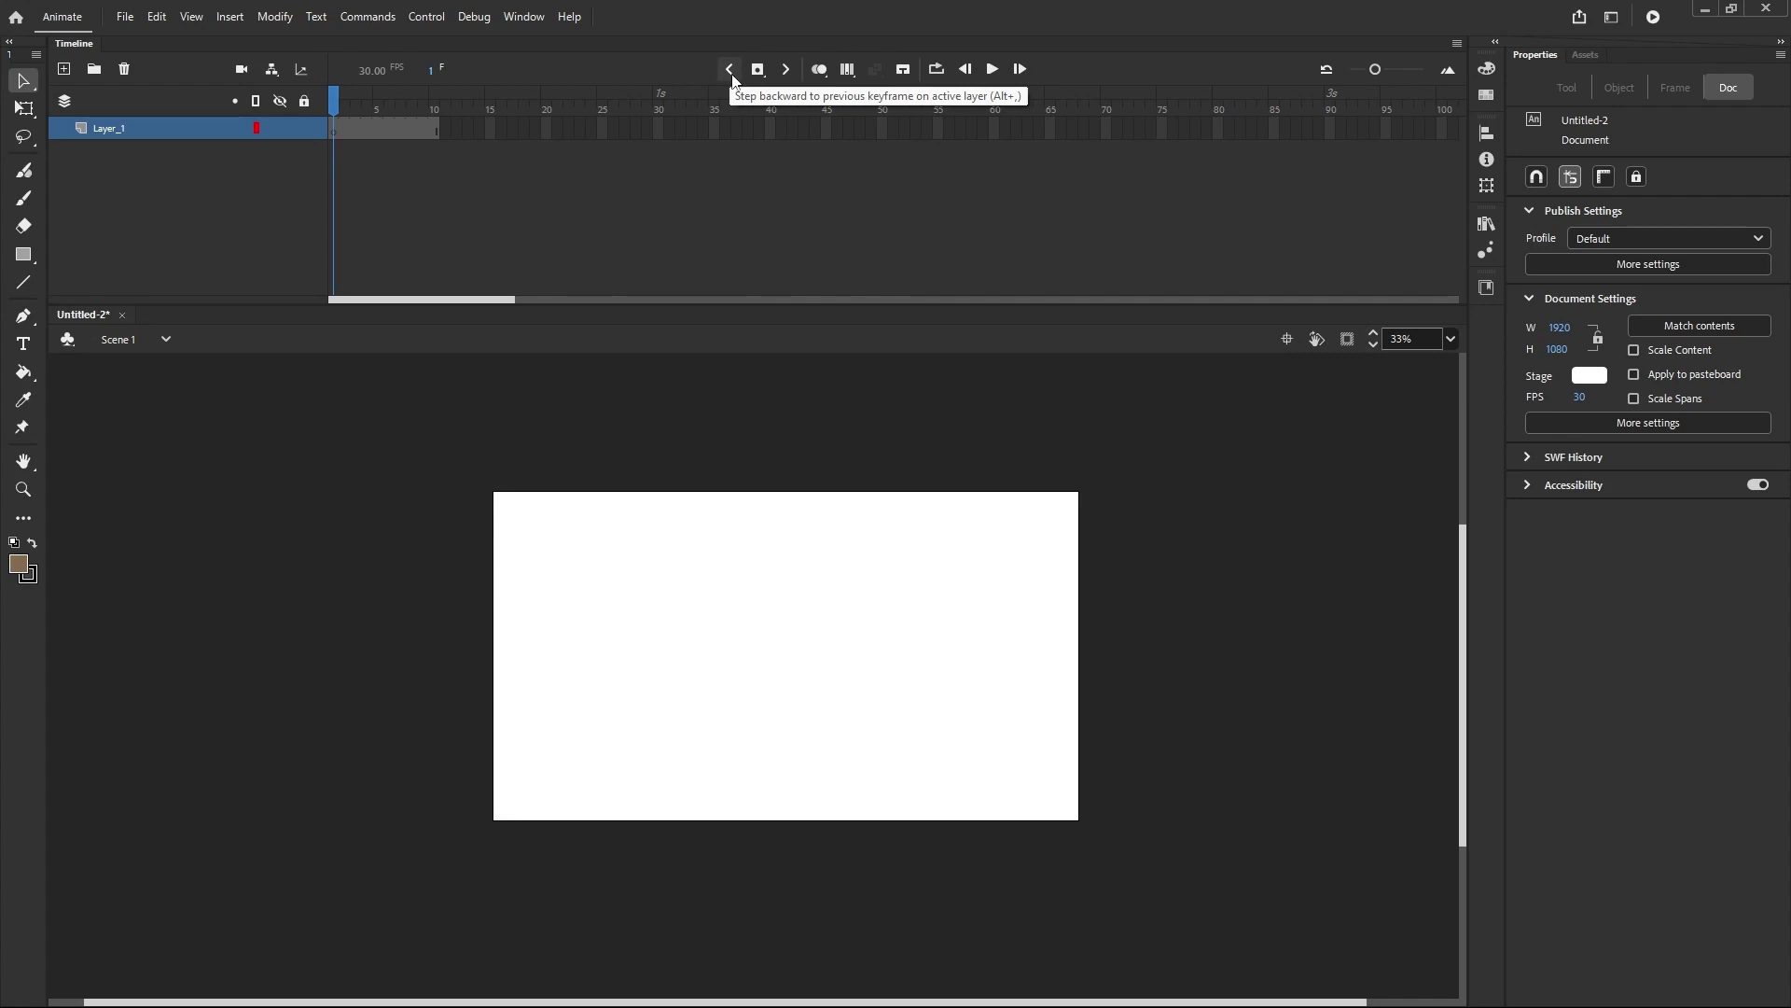
- Step forward and back between keyframes on Layer_1 from frames 1 and 10, and view the keyframe insertion options
click(785, 71)
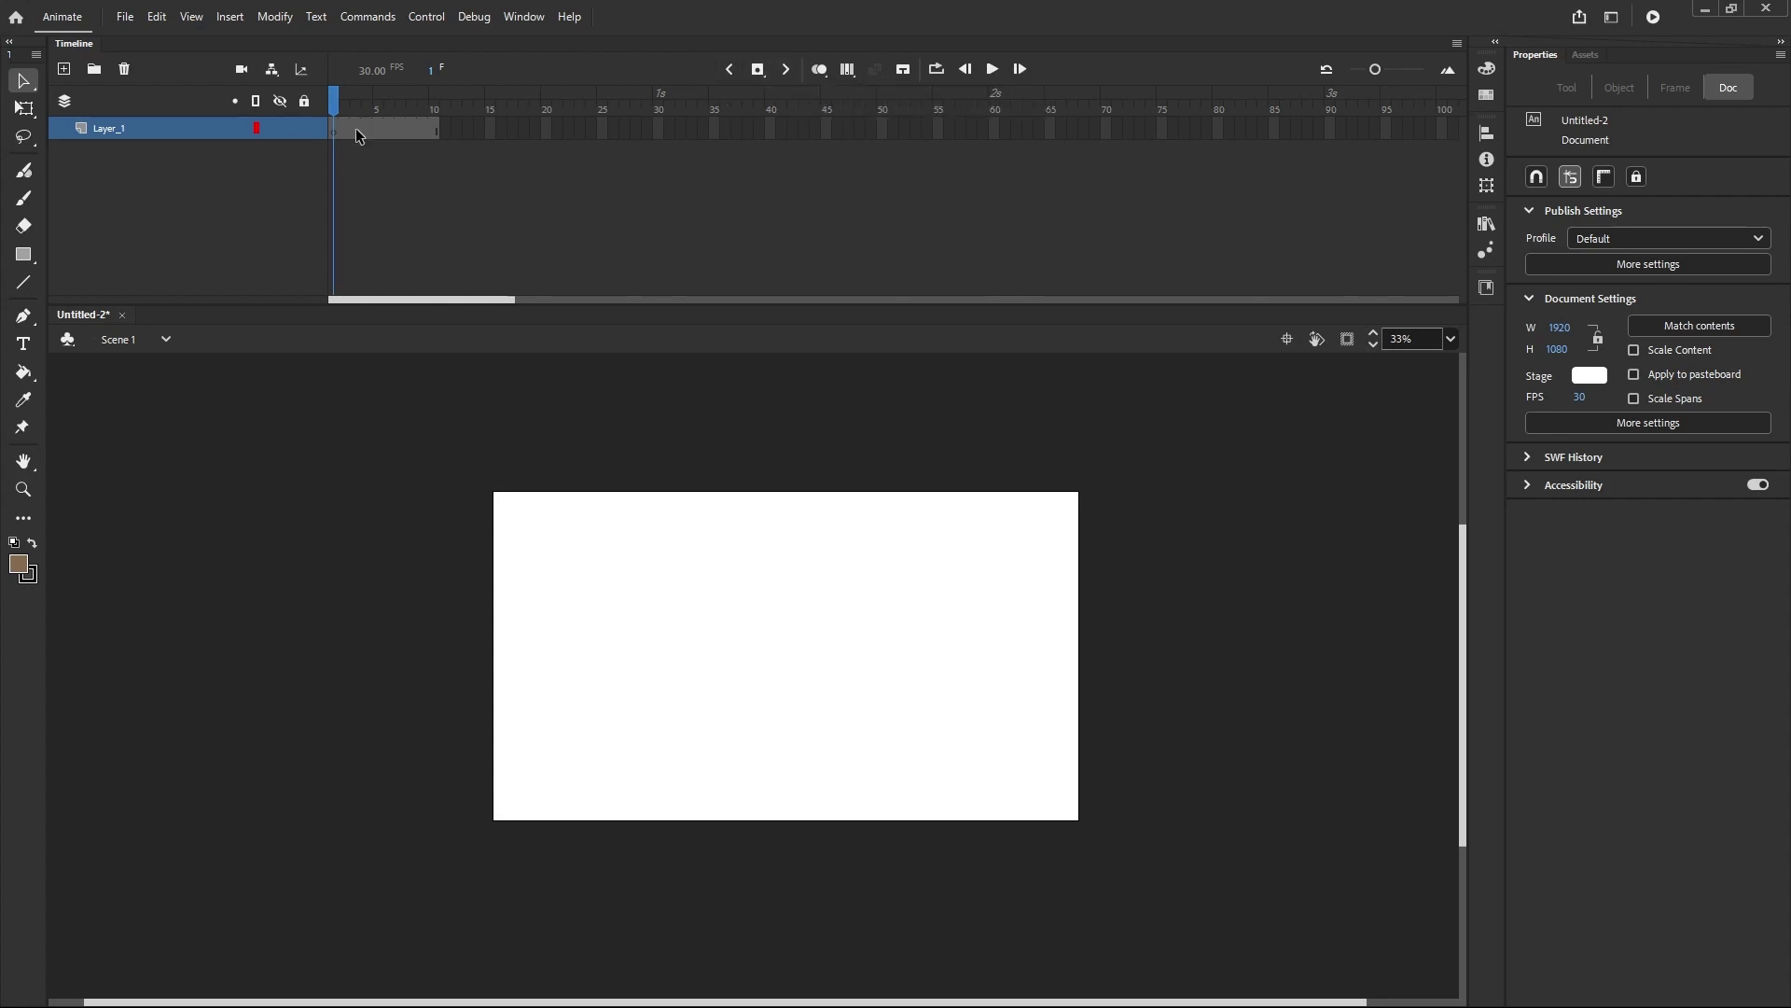
click(434, 132)
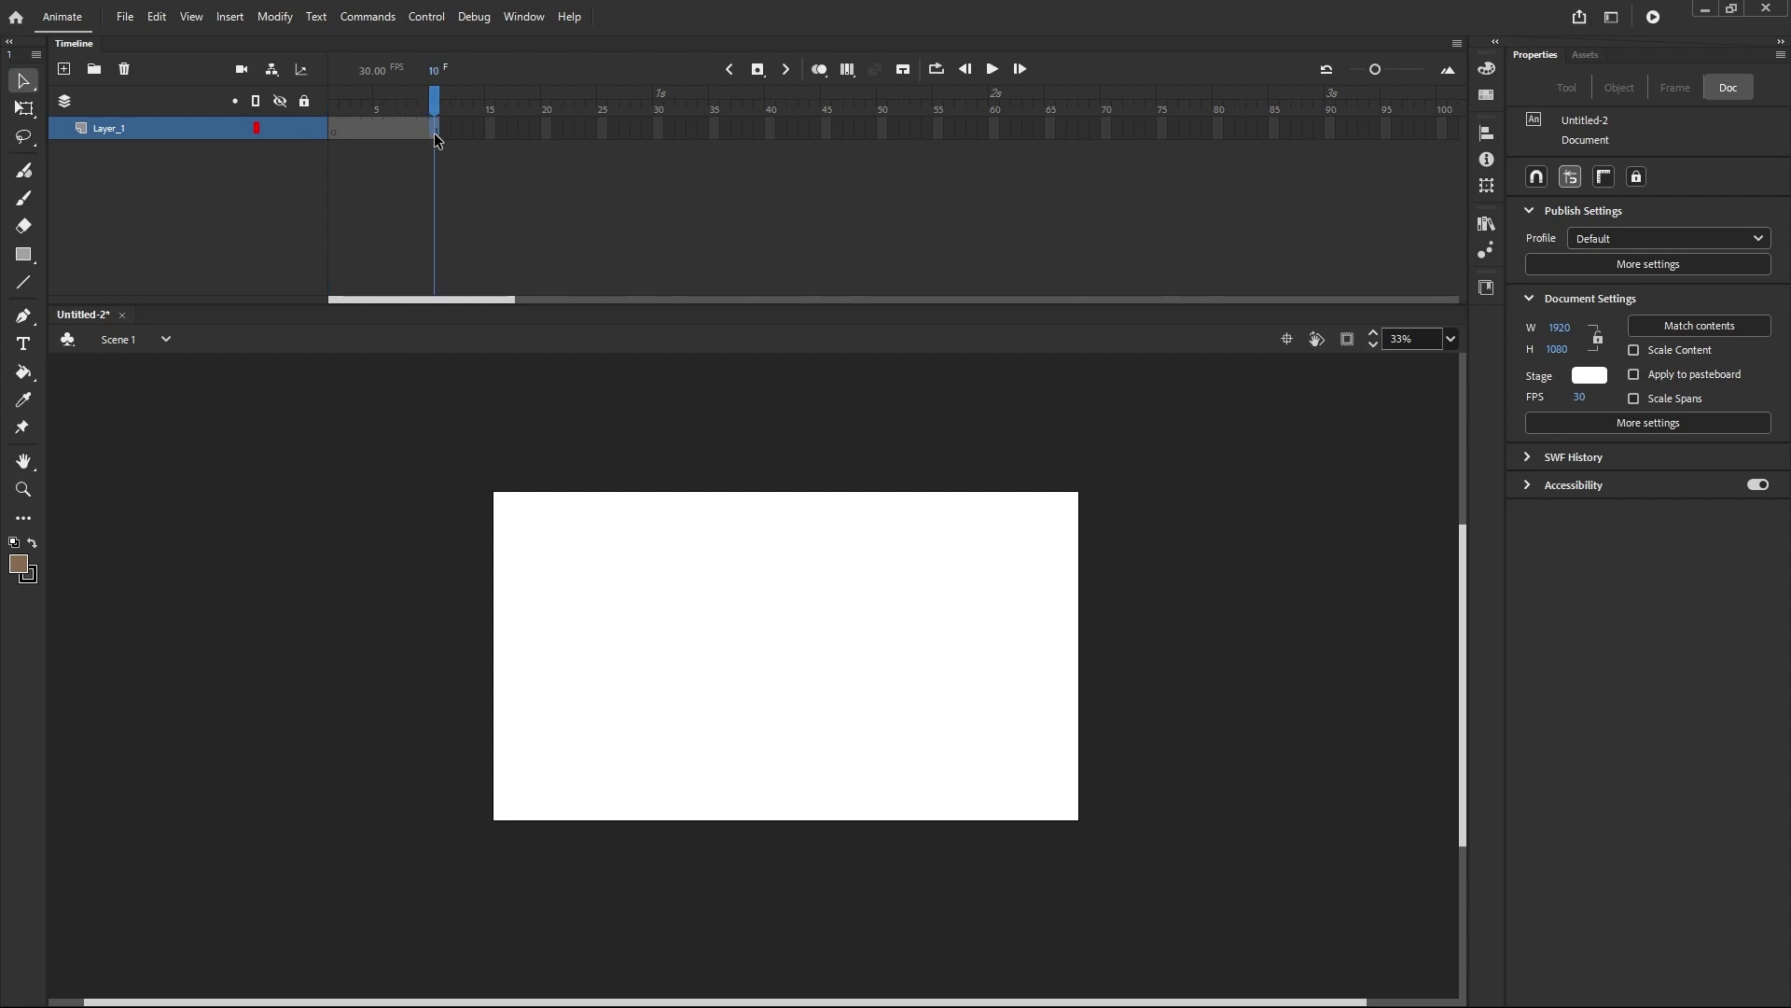
click(787, 70)
click(730, 70)
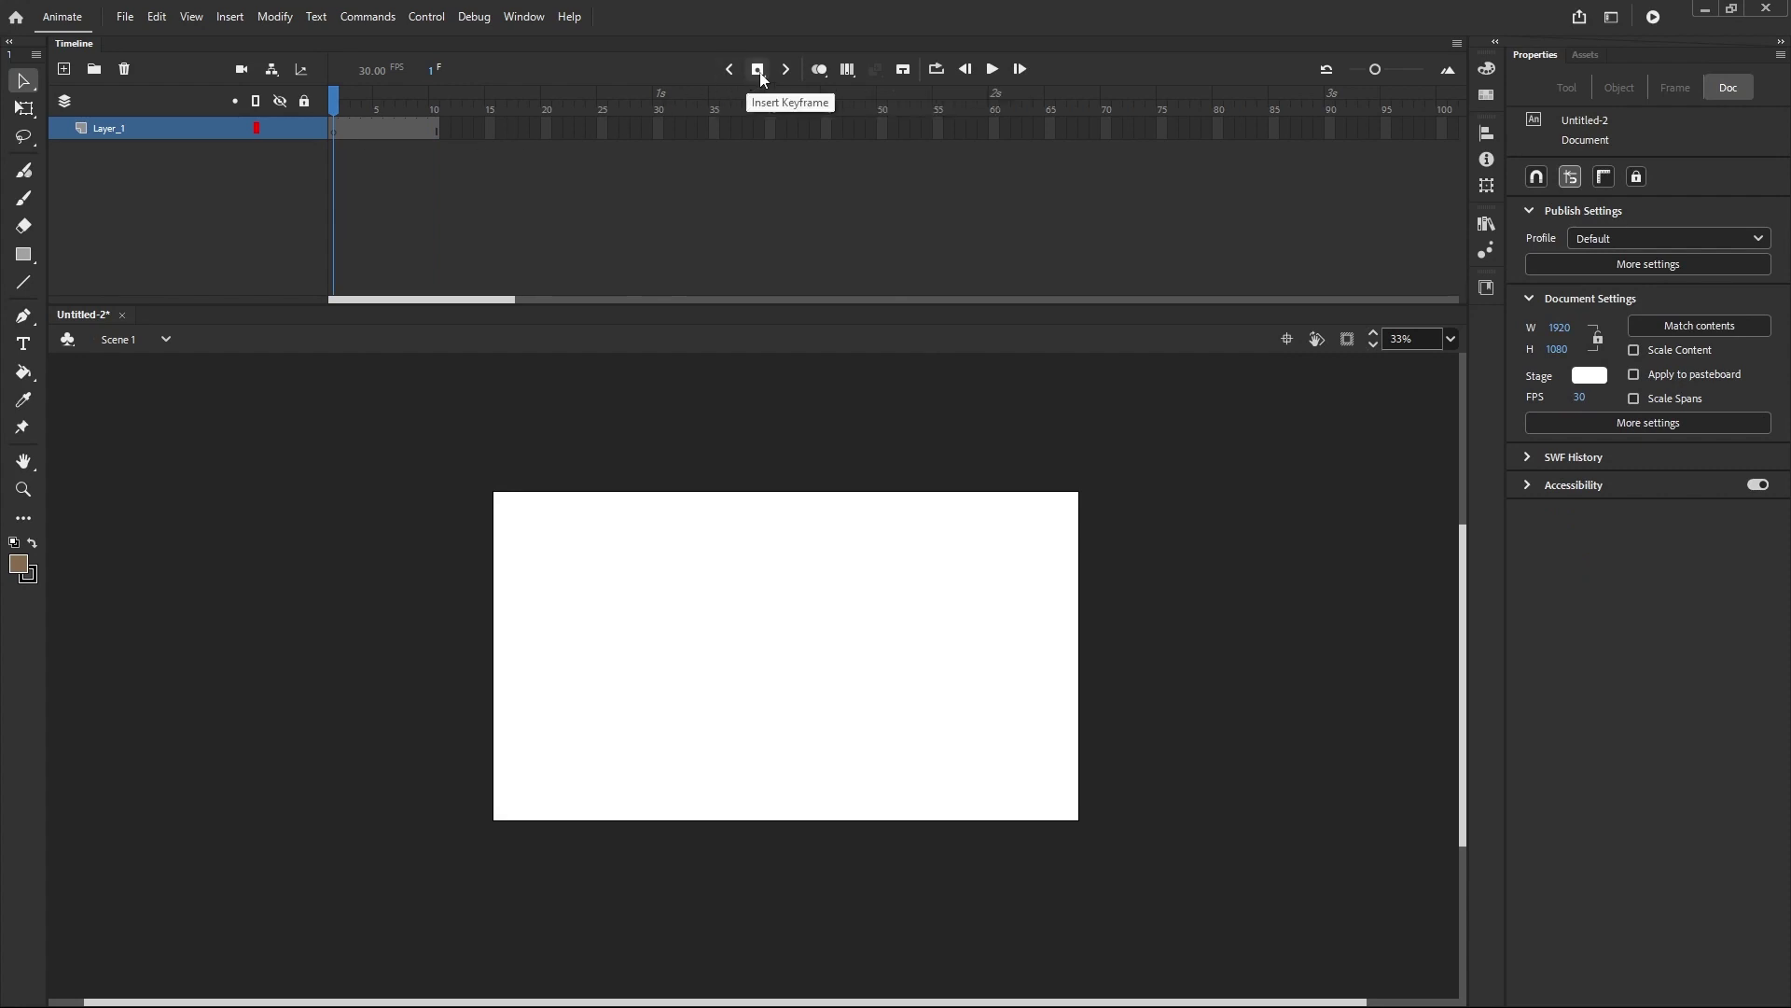
click(761, 78)
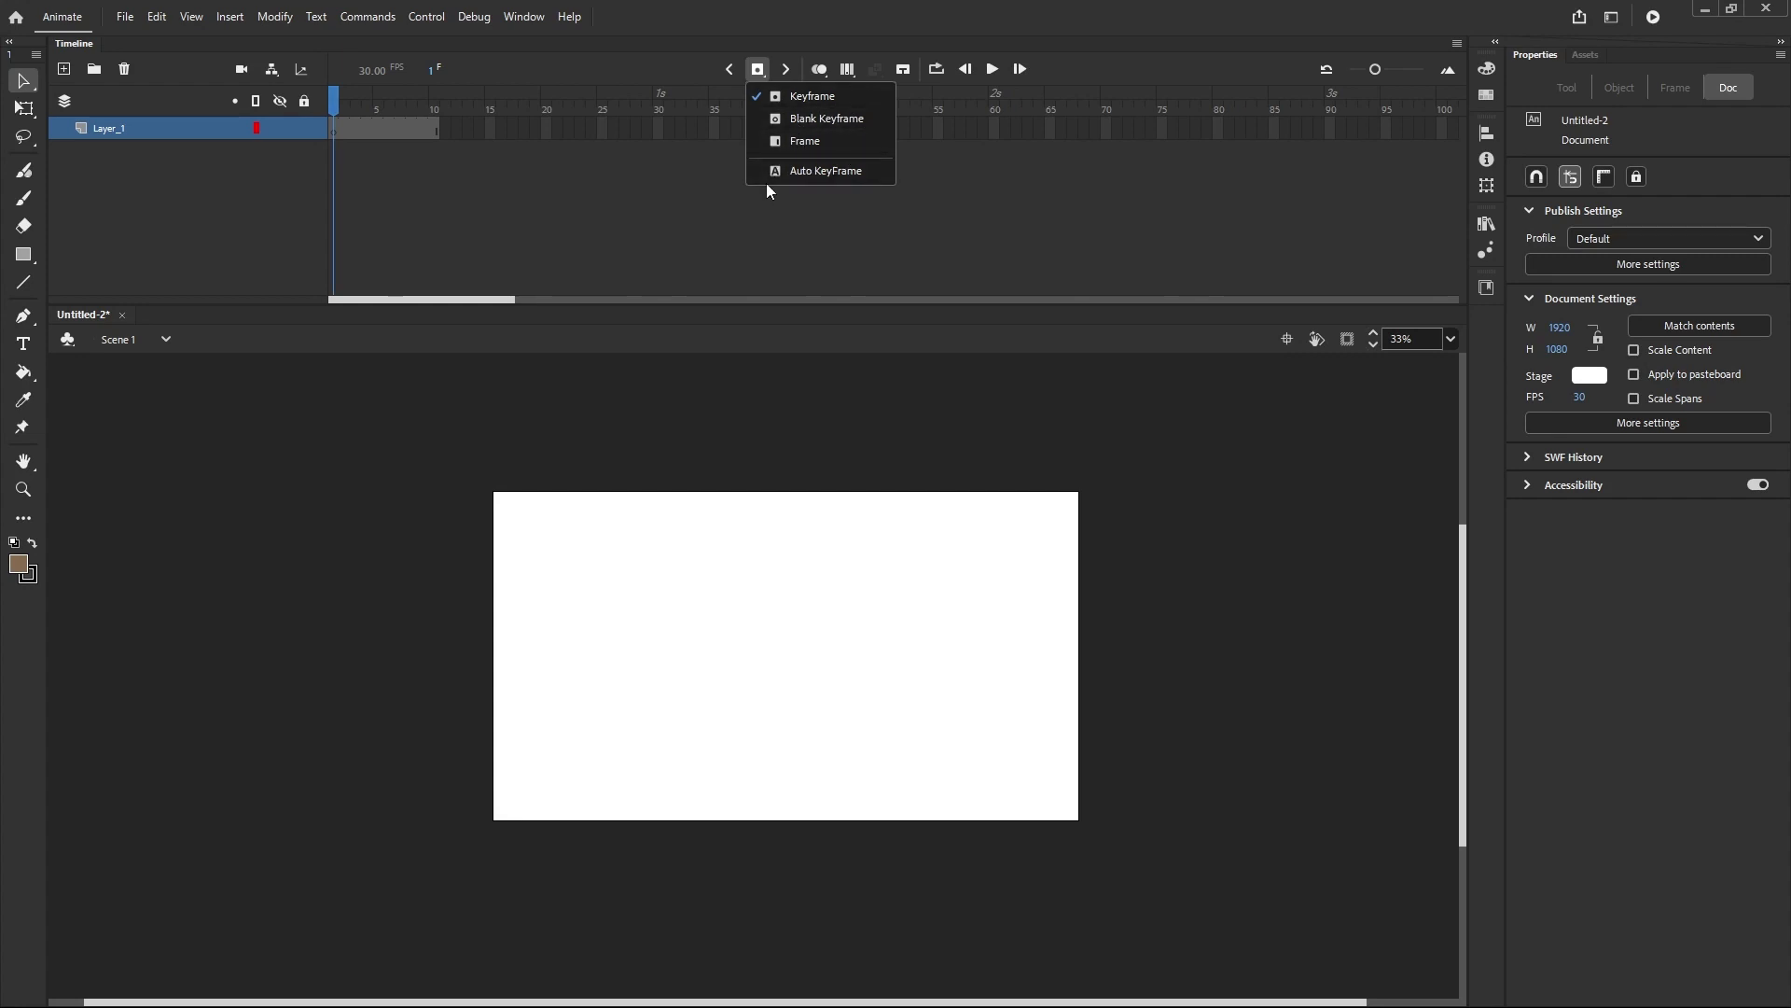
click(709, 184)
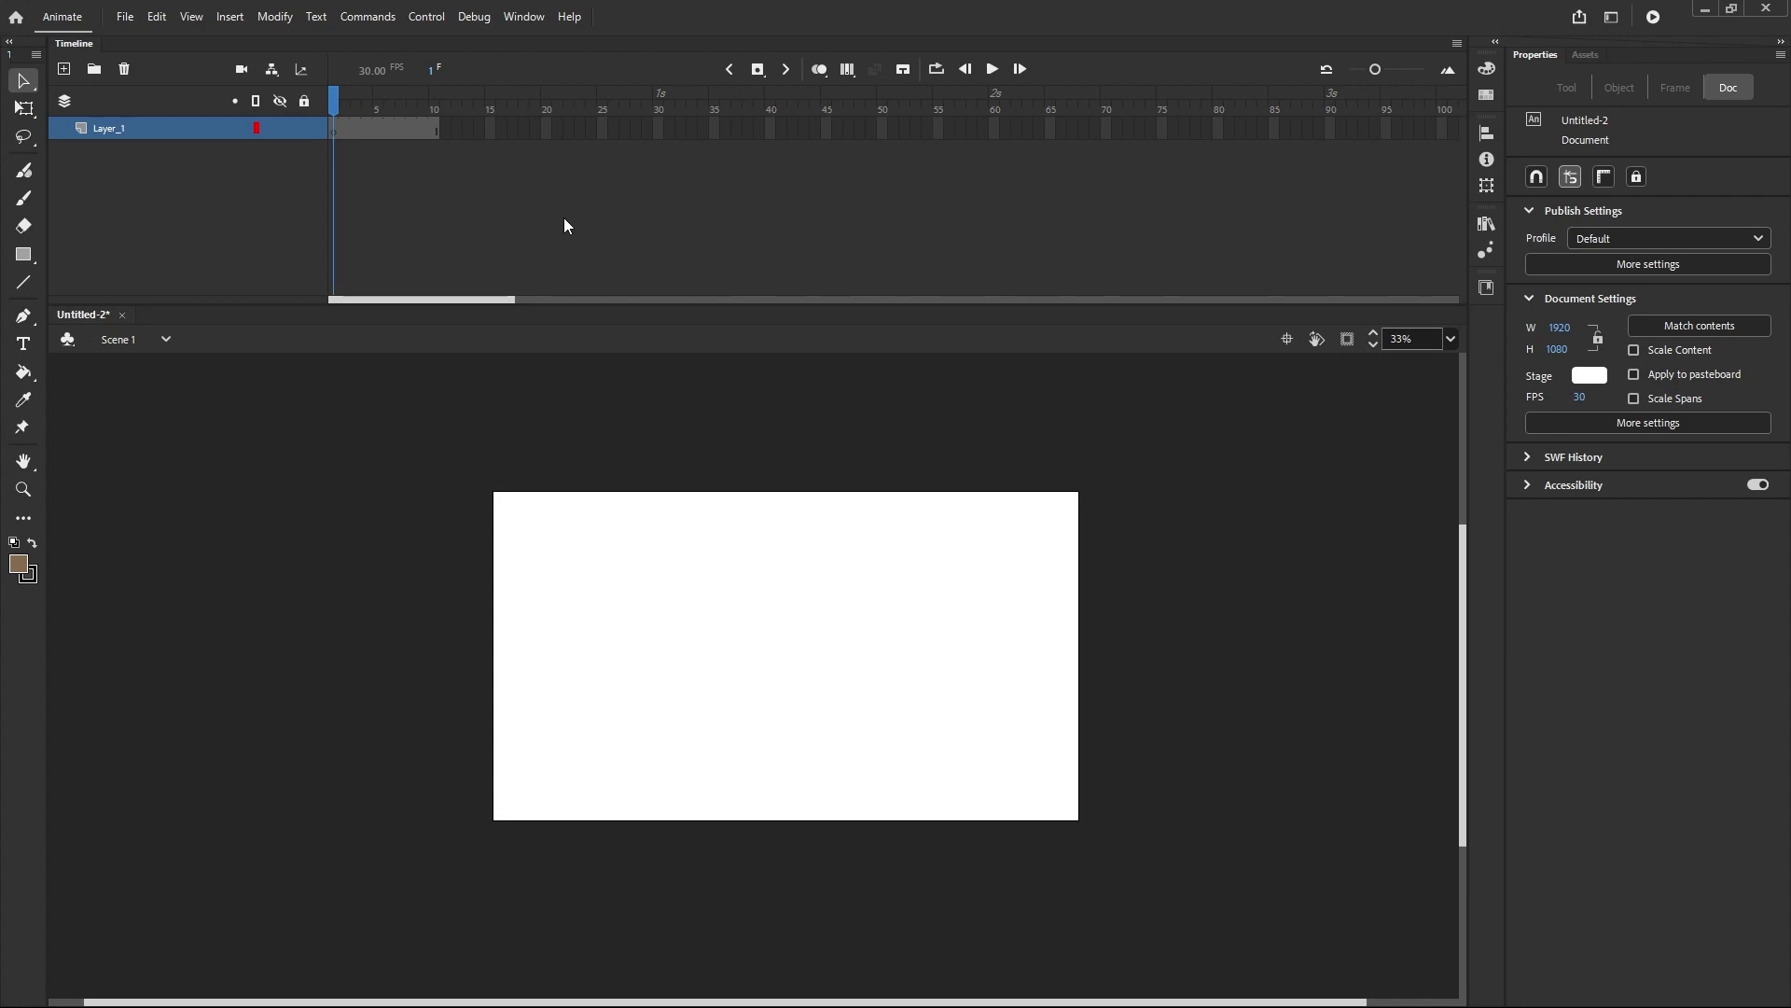
- View the advanced onion skin settings and the range options for editing multiple frames
click(820, 72)
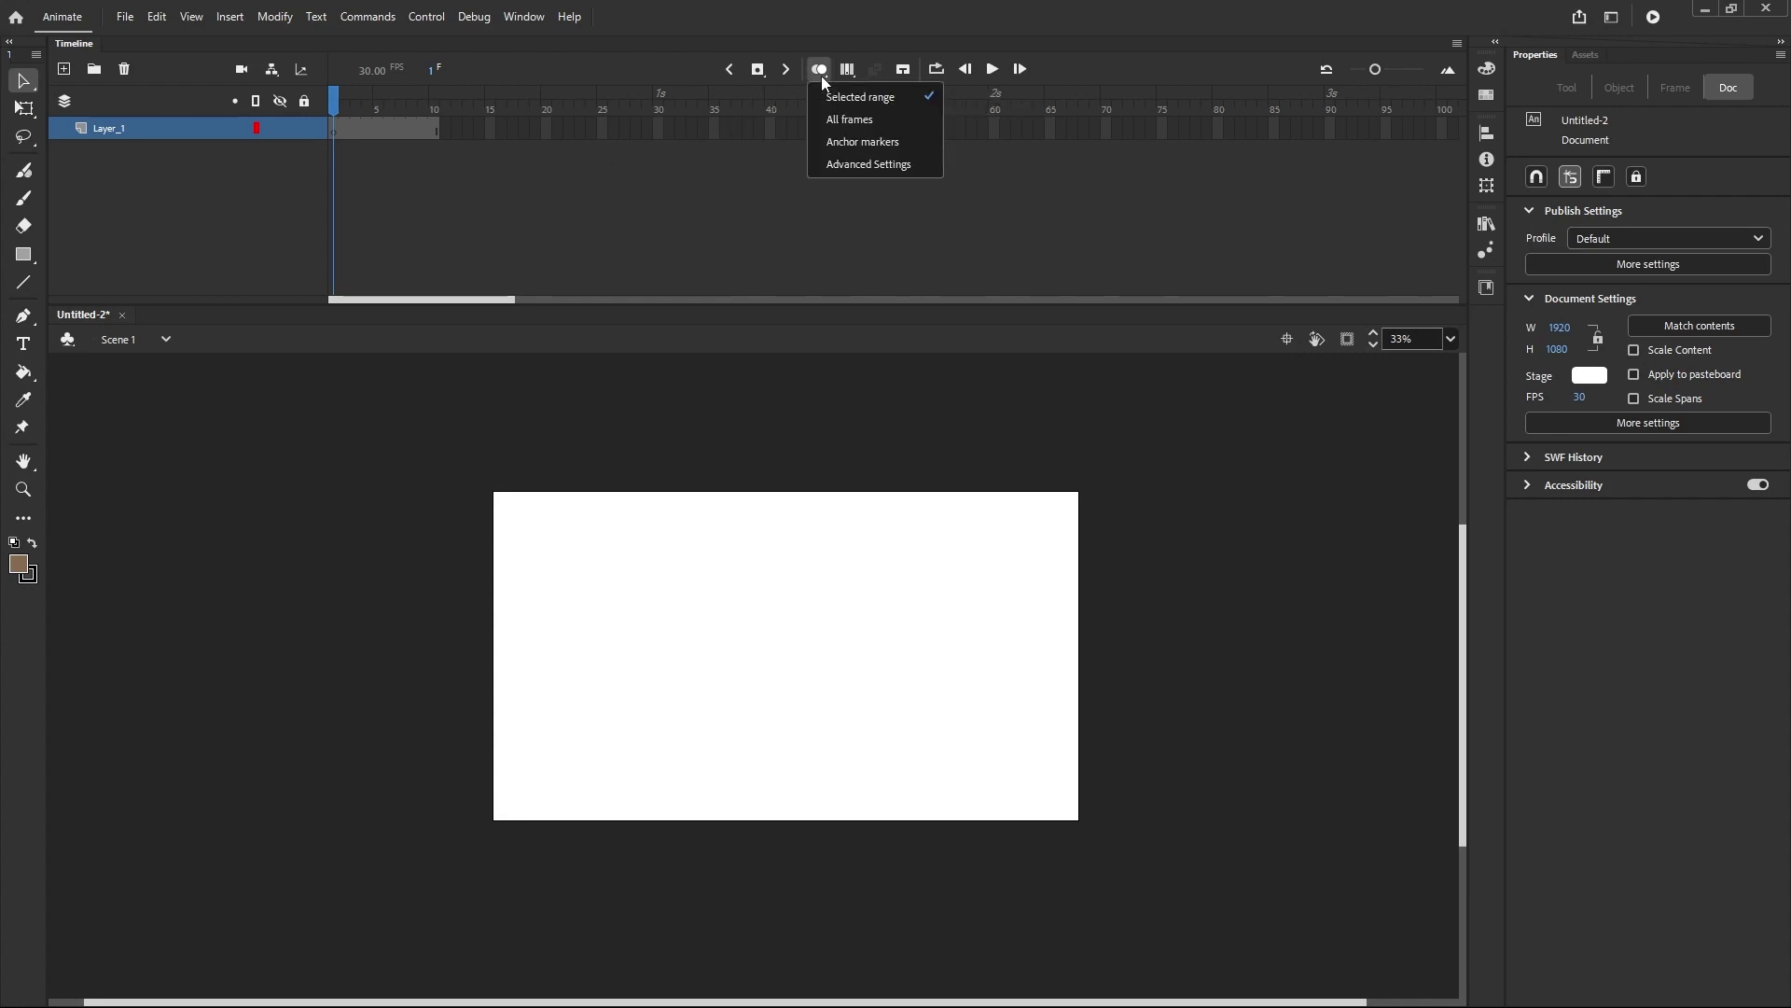
click(843, 163)
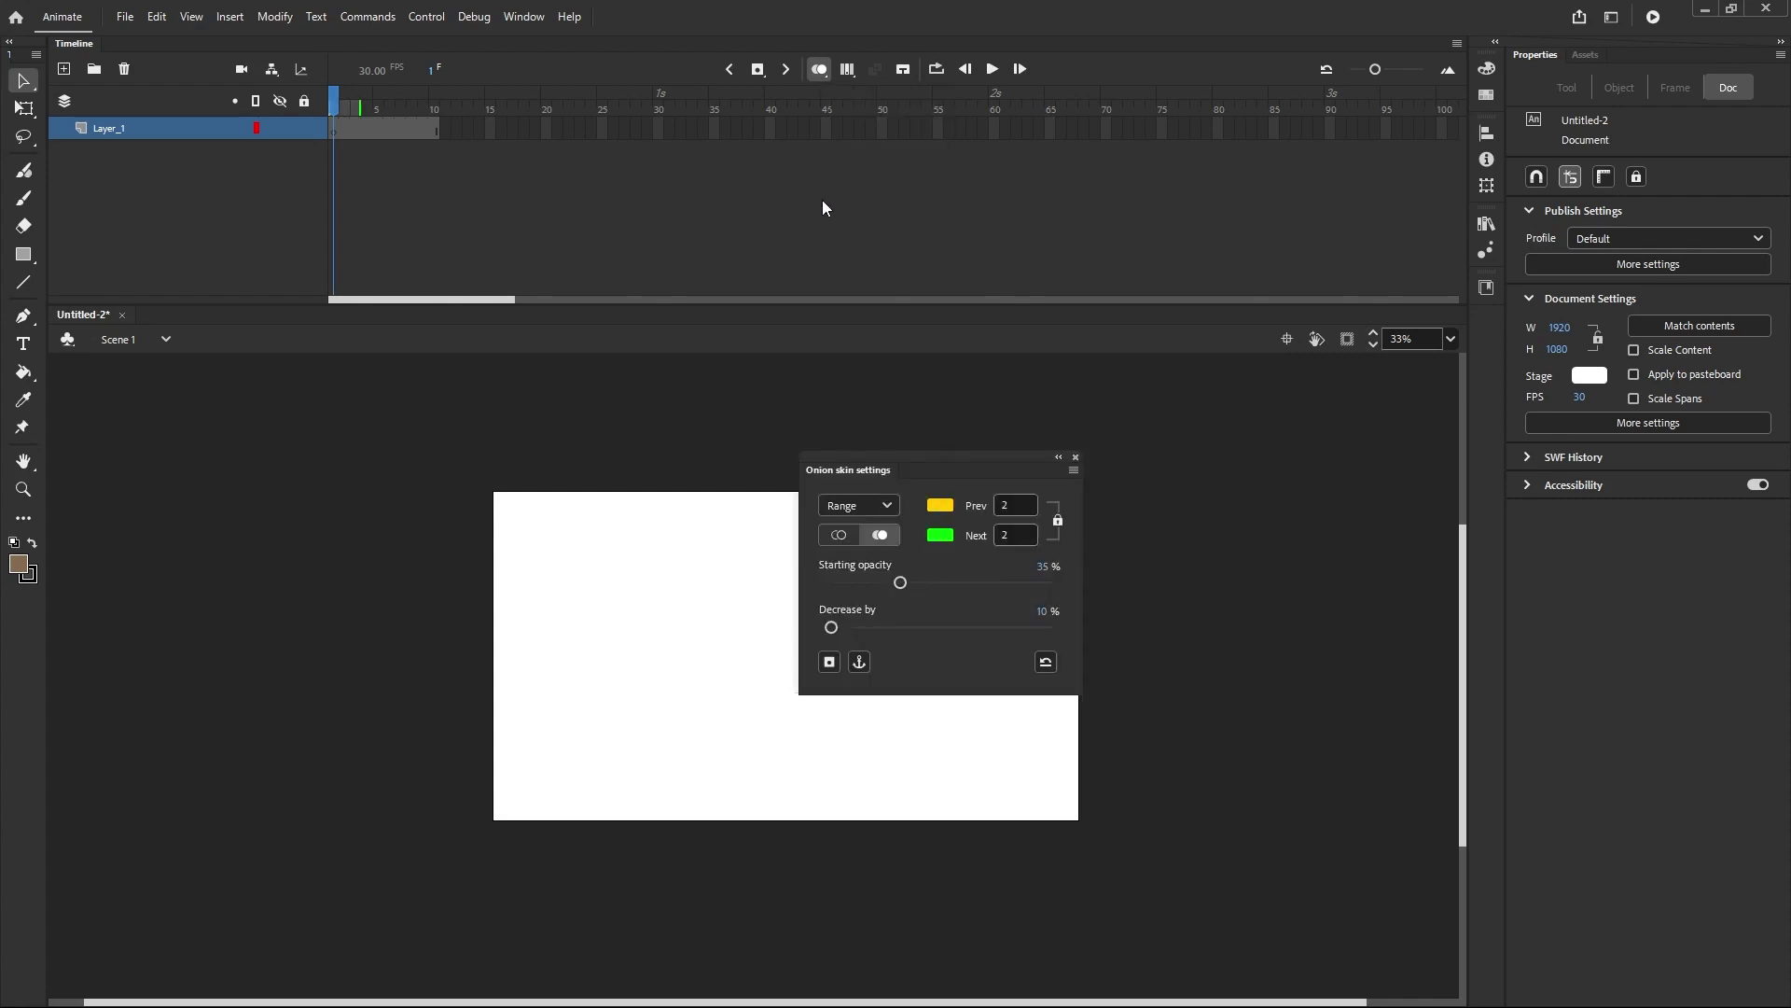
click(1076, 456)
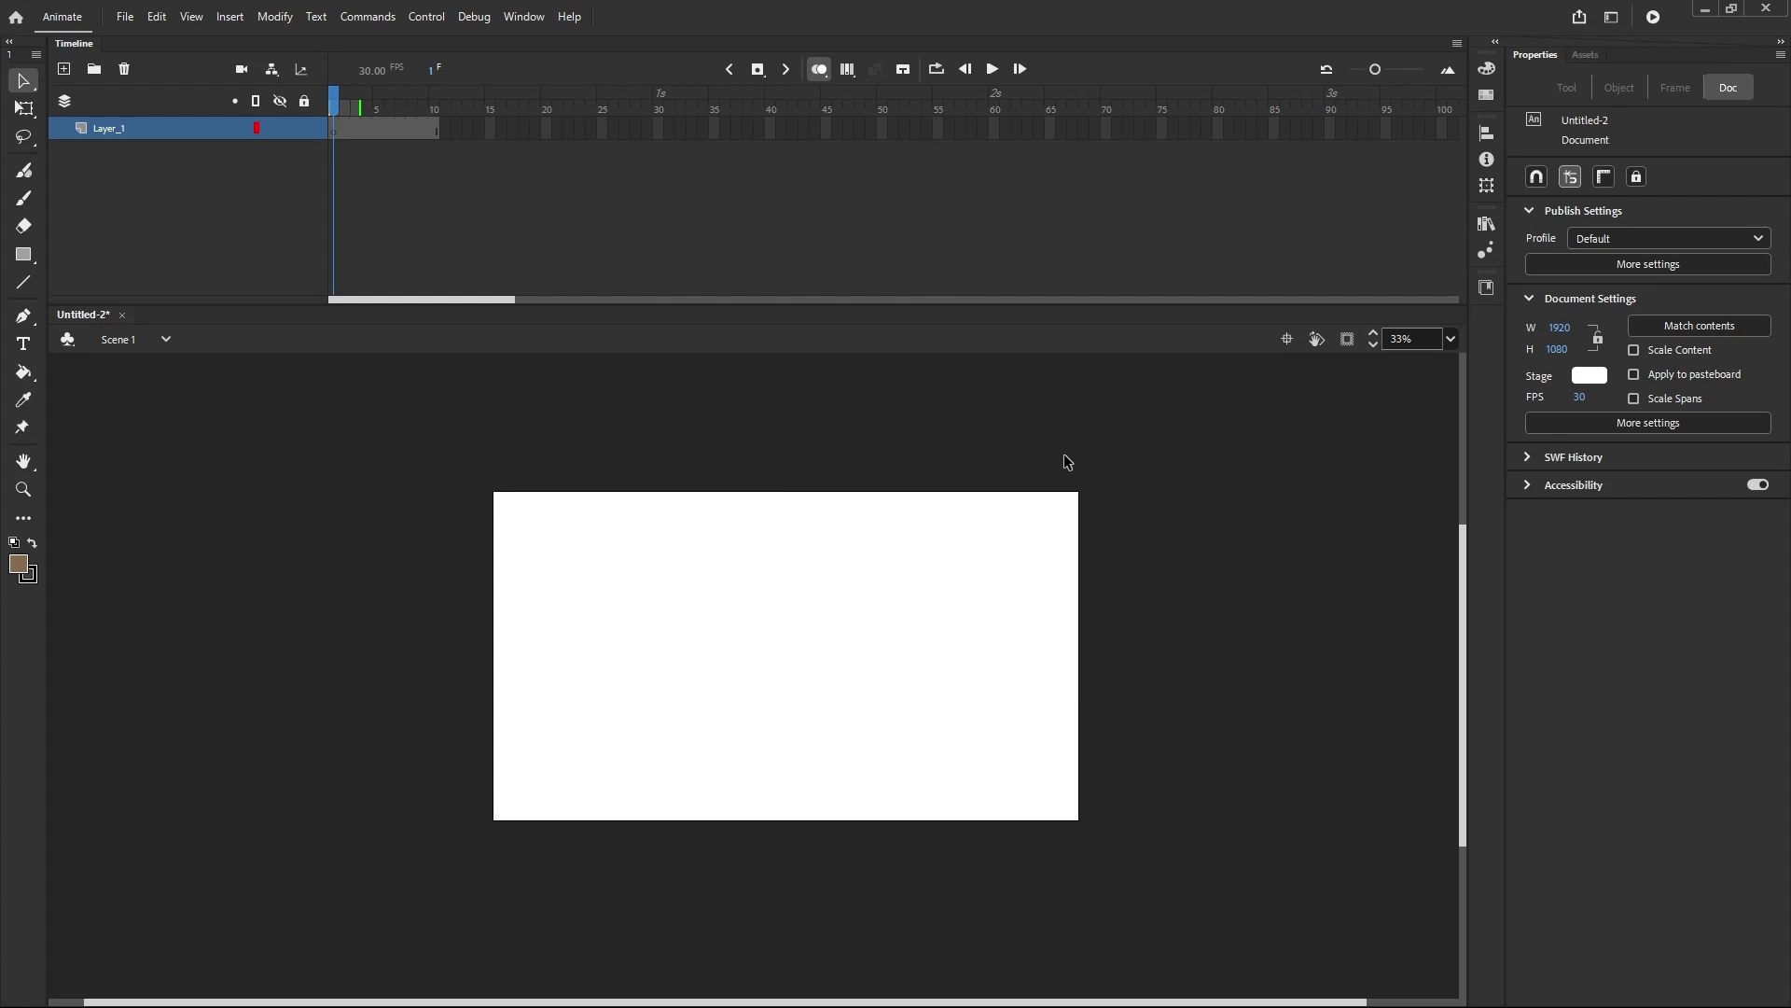
click(848, 76)
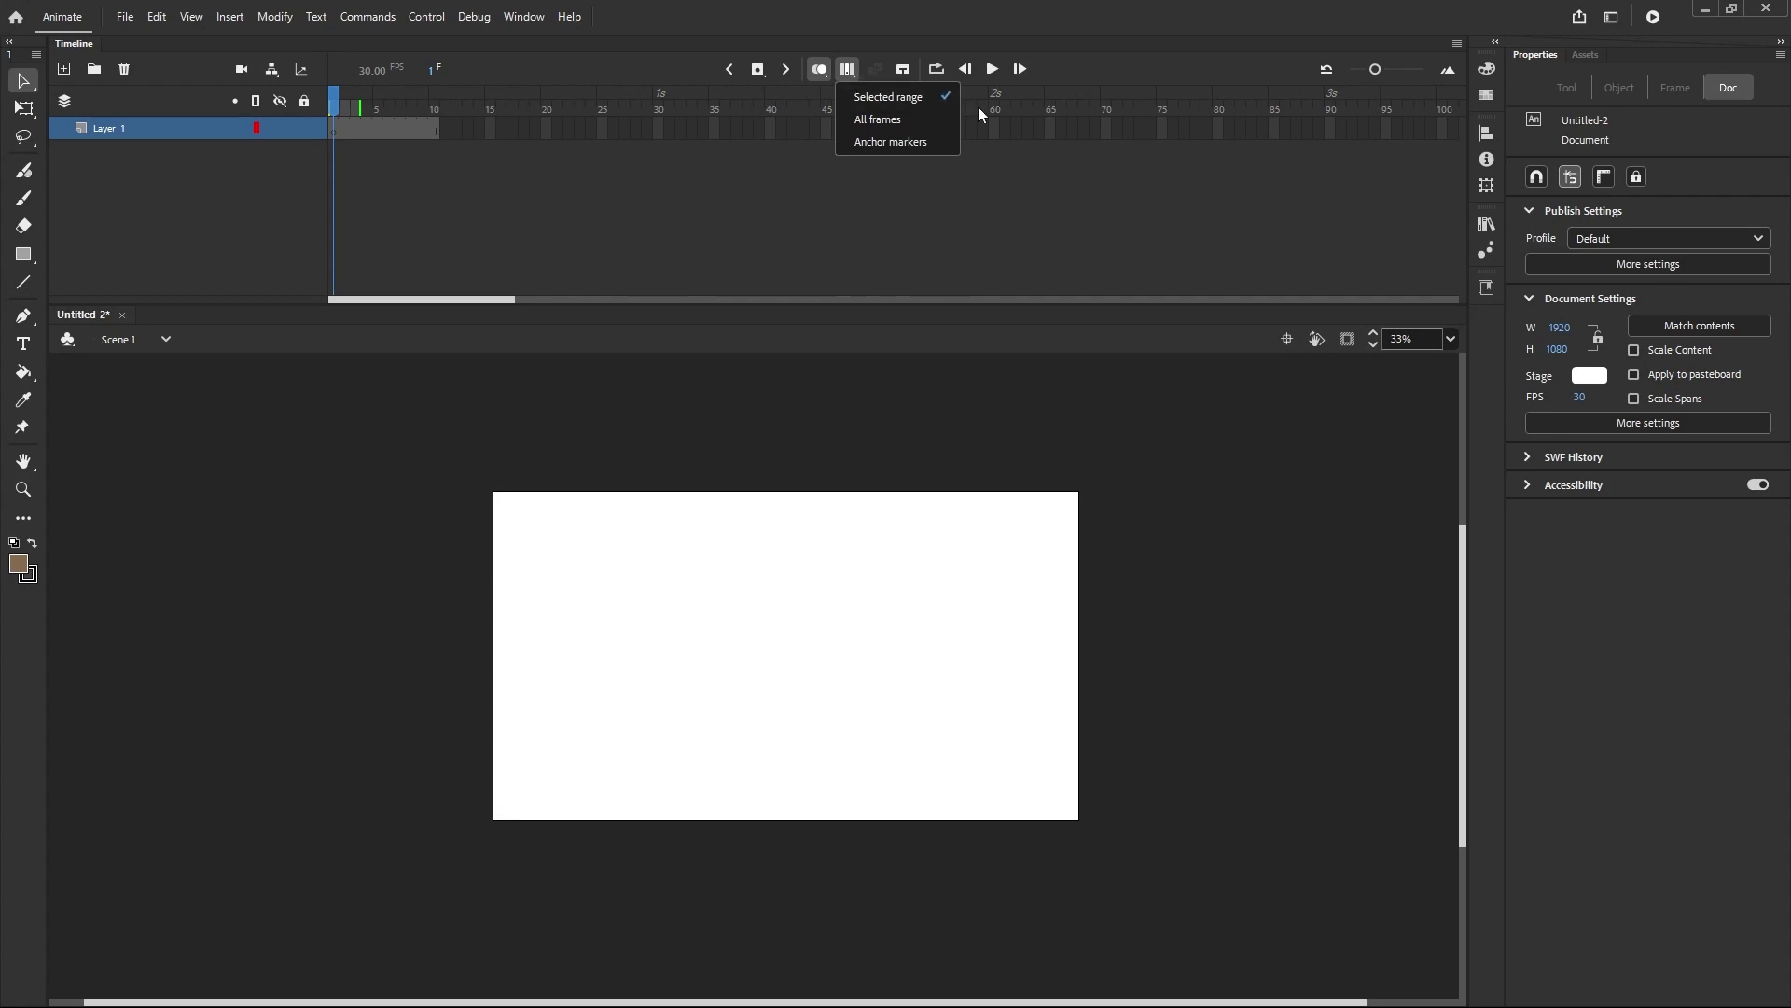
click(864, 172)
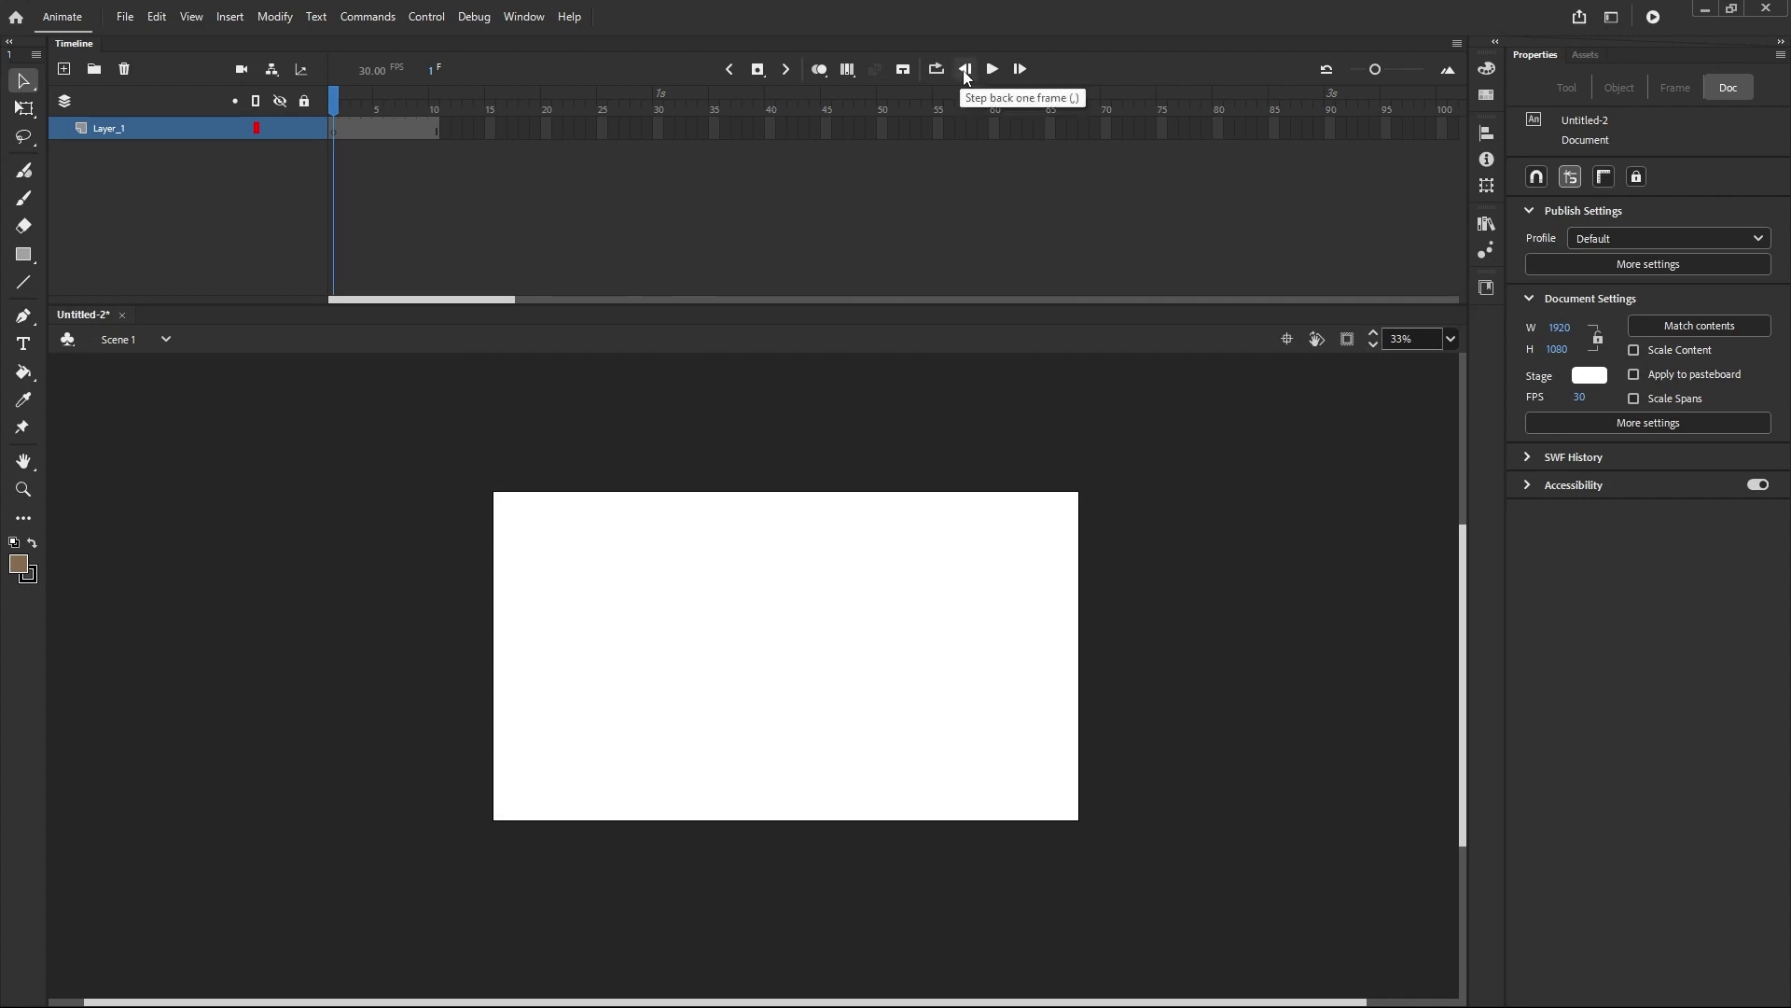
- Step forward one frame at a time from frame 1 through frame 10 and on past frame 20
click(1021, 71)
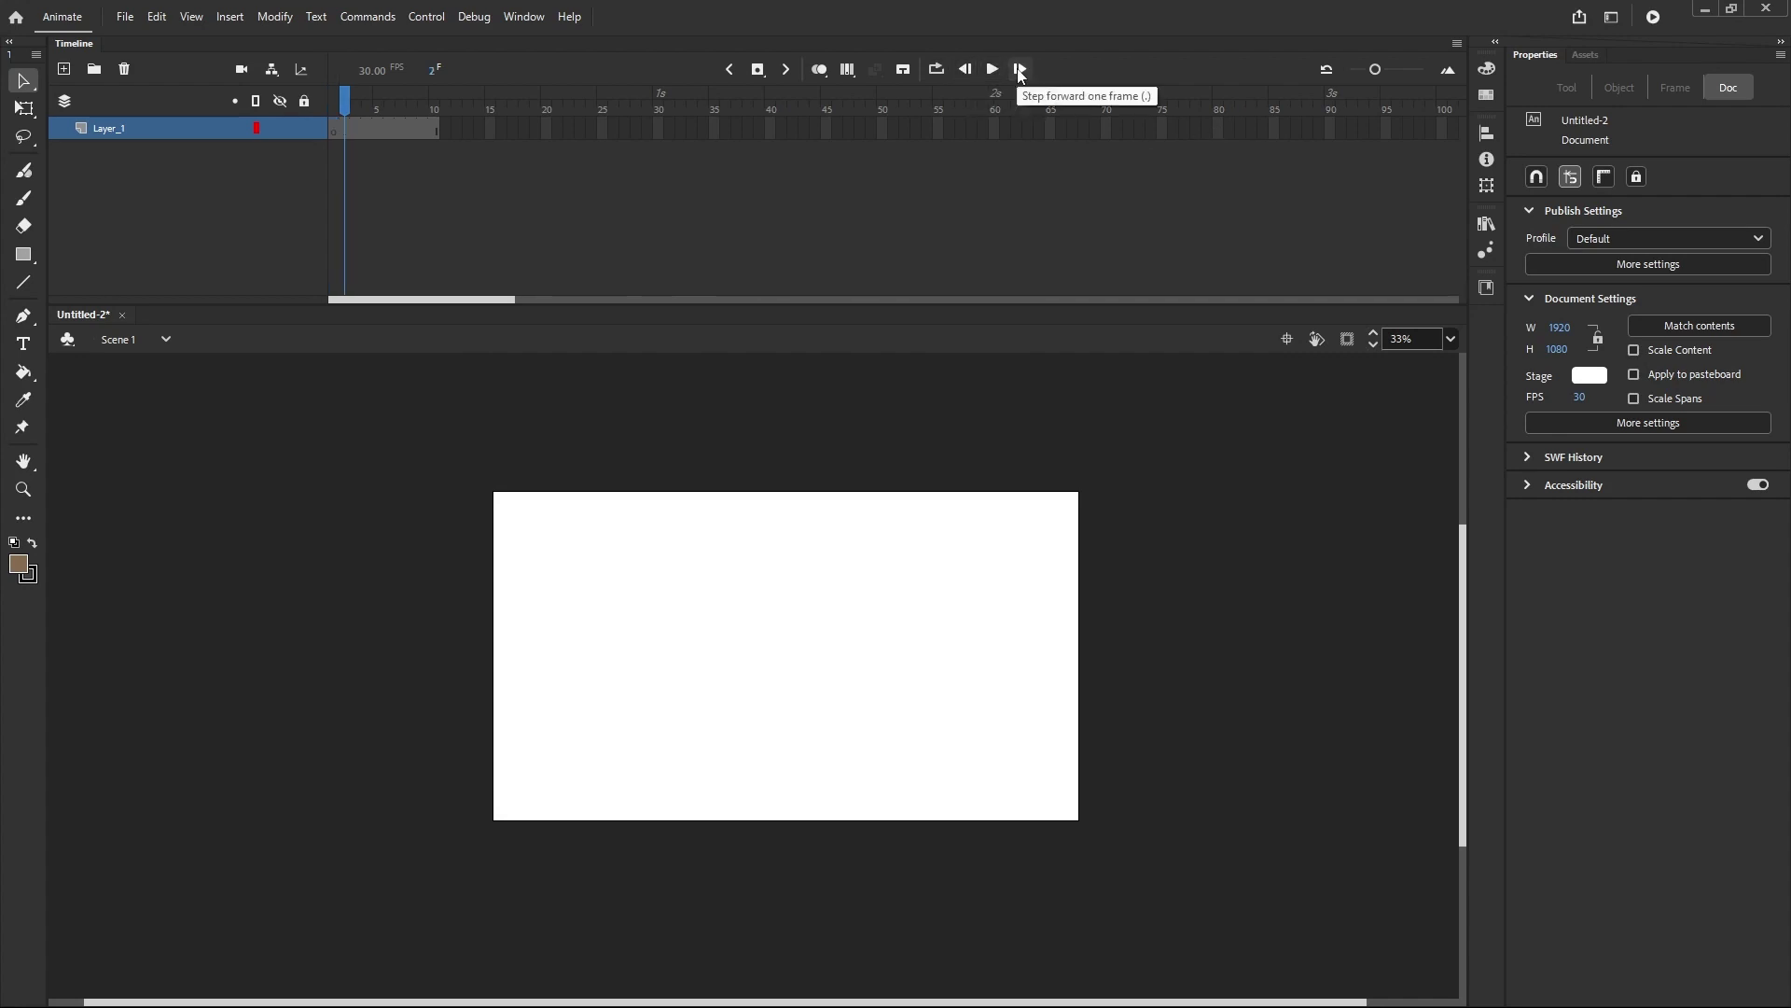
click(1020, 71)
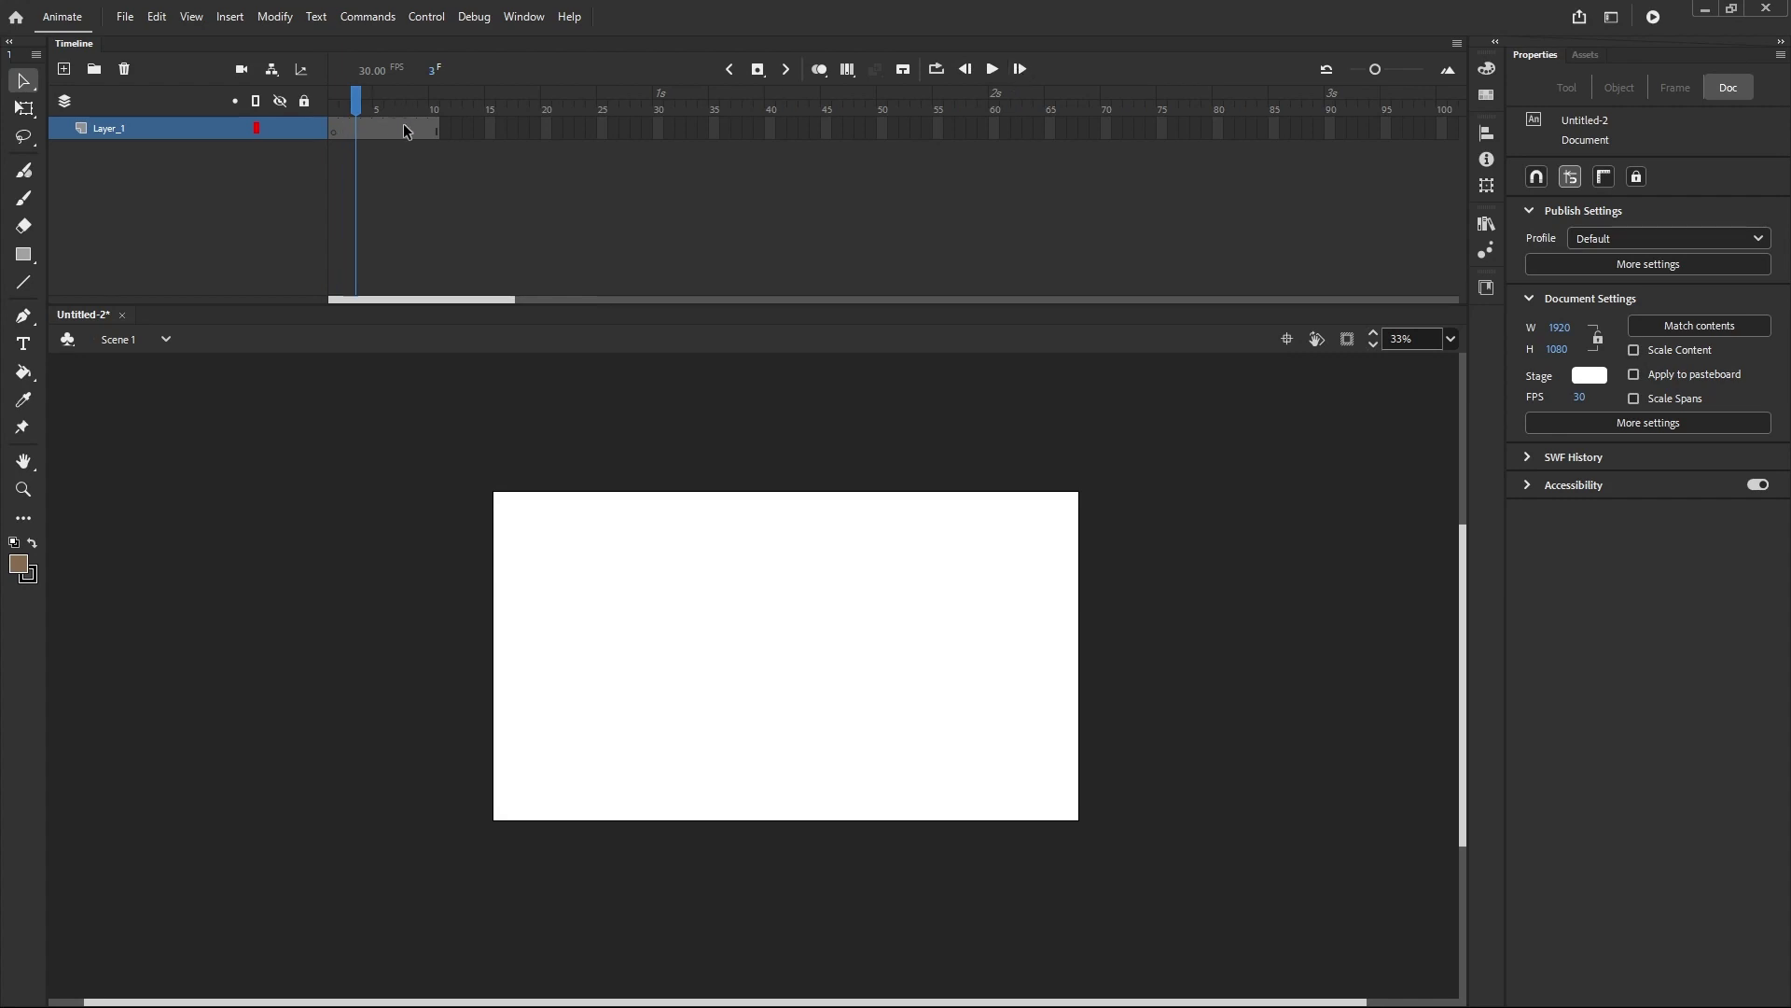
click(1019, 73)
click(1019, 72)
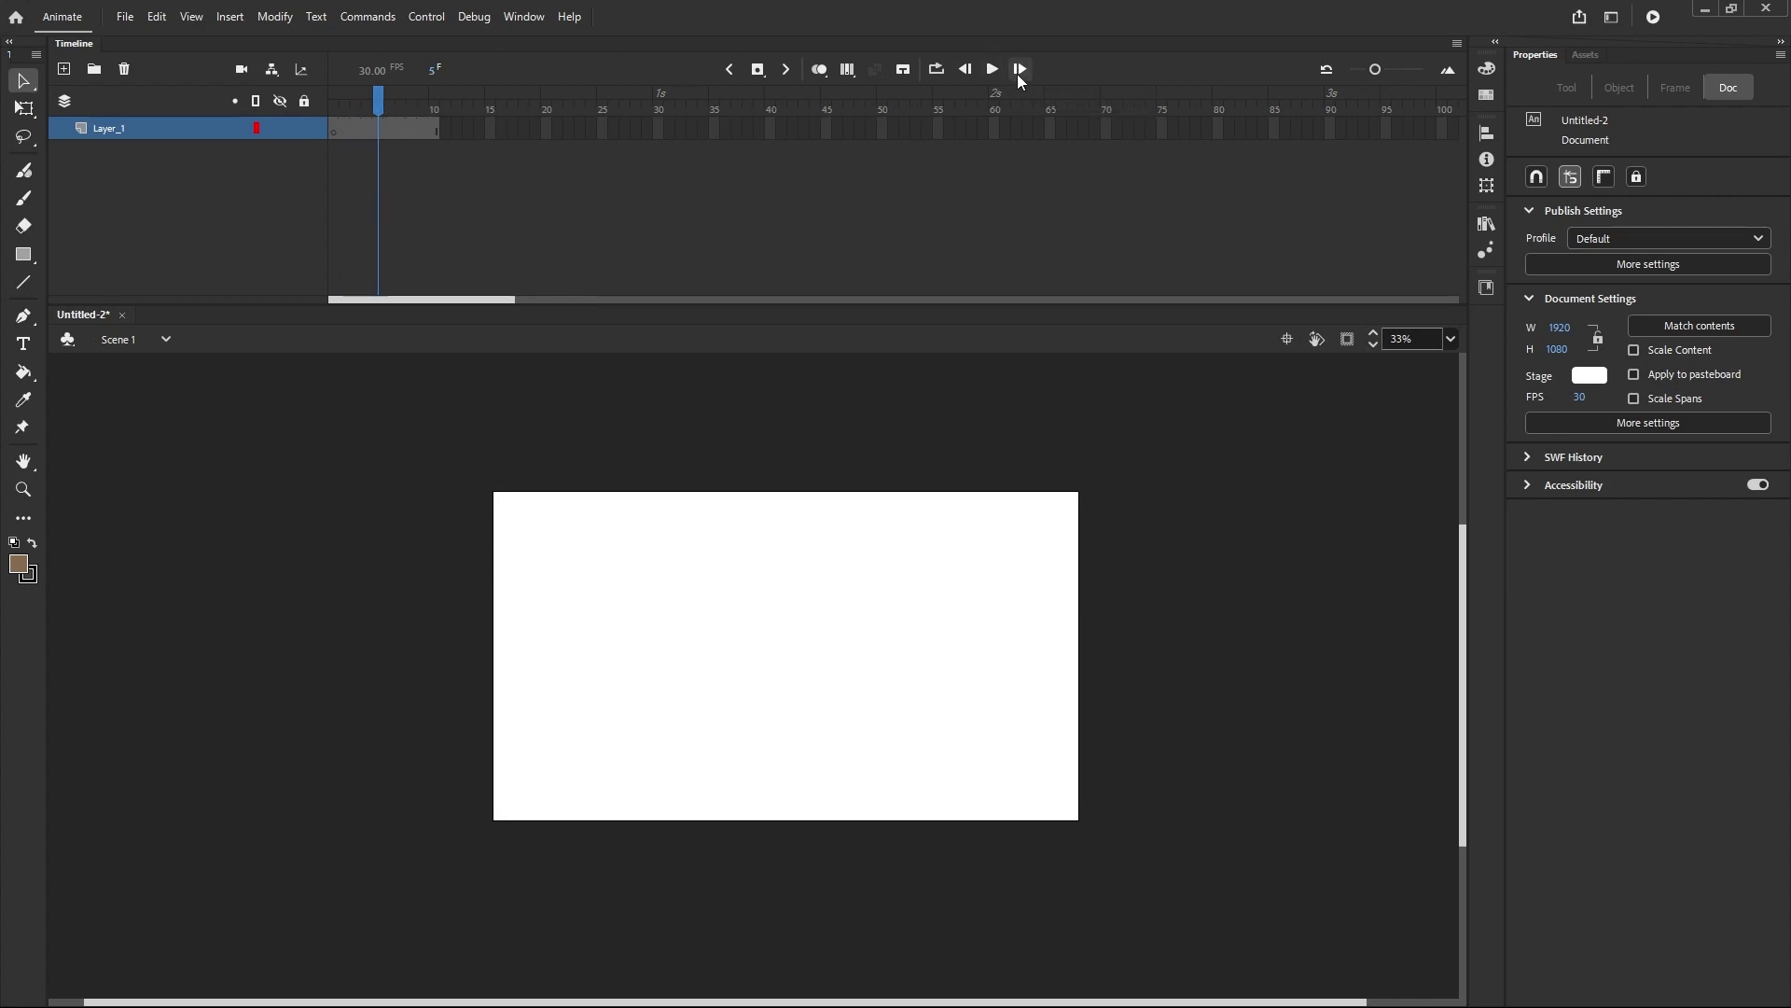
click(1021, 75)
click(1020, 75)
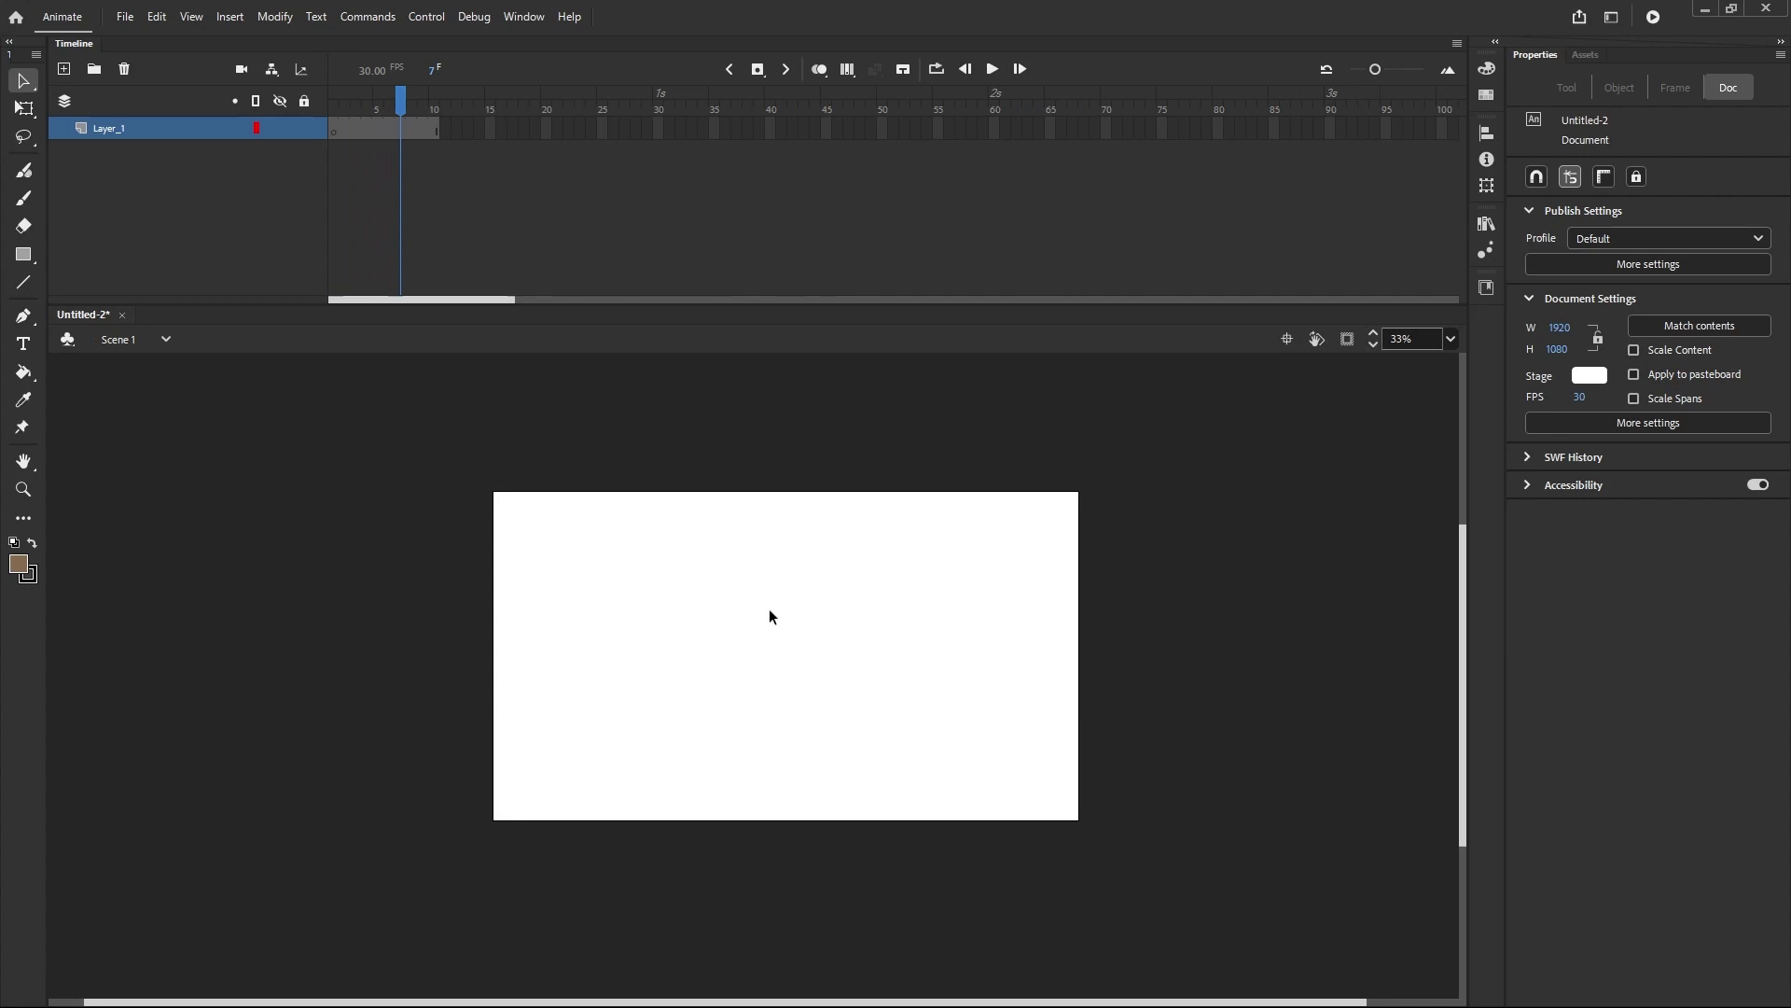
click(1019, 74)
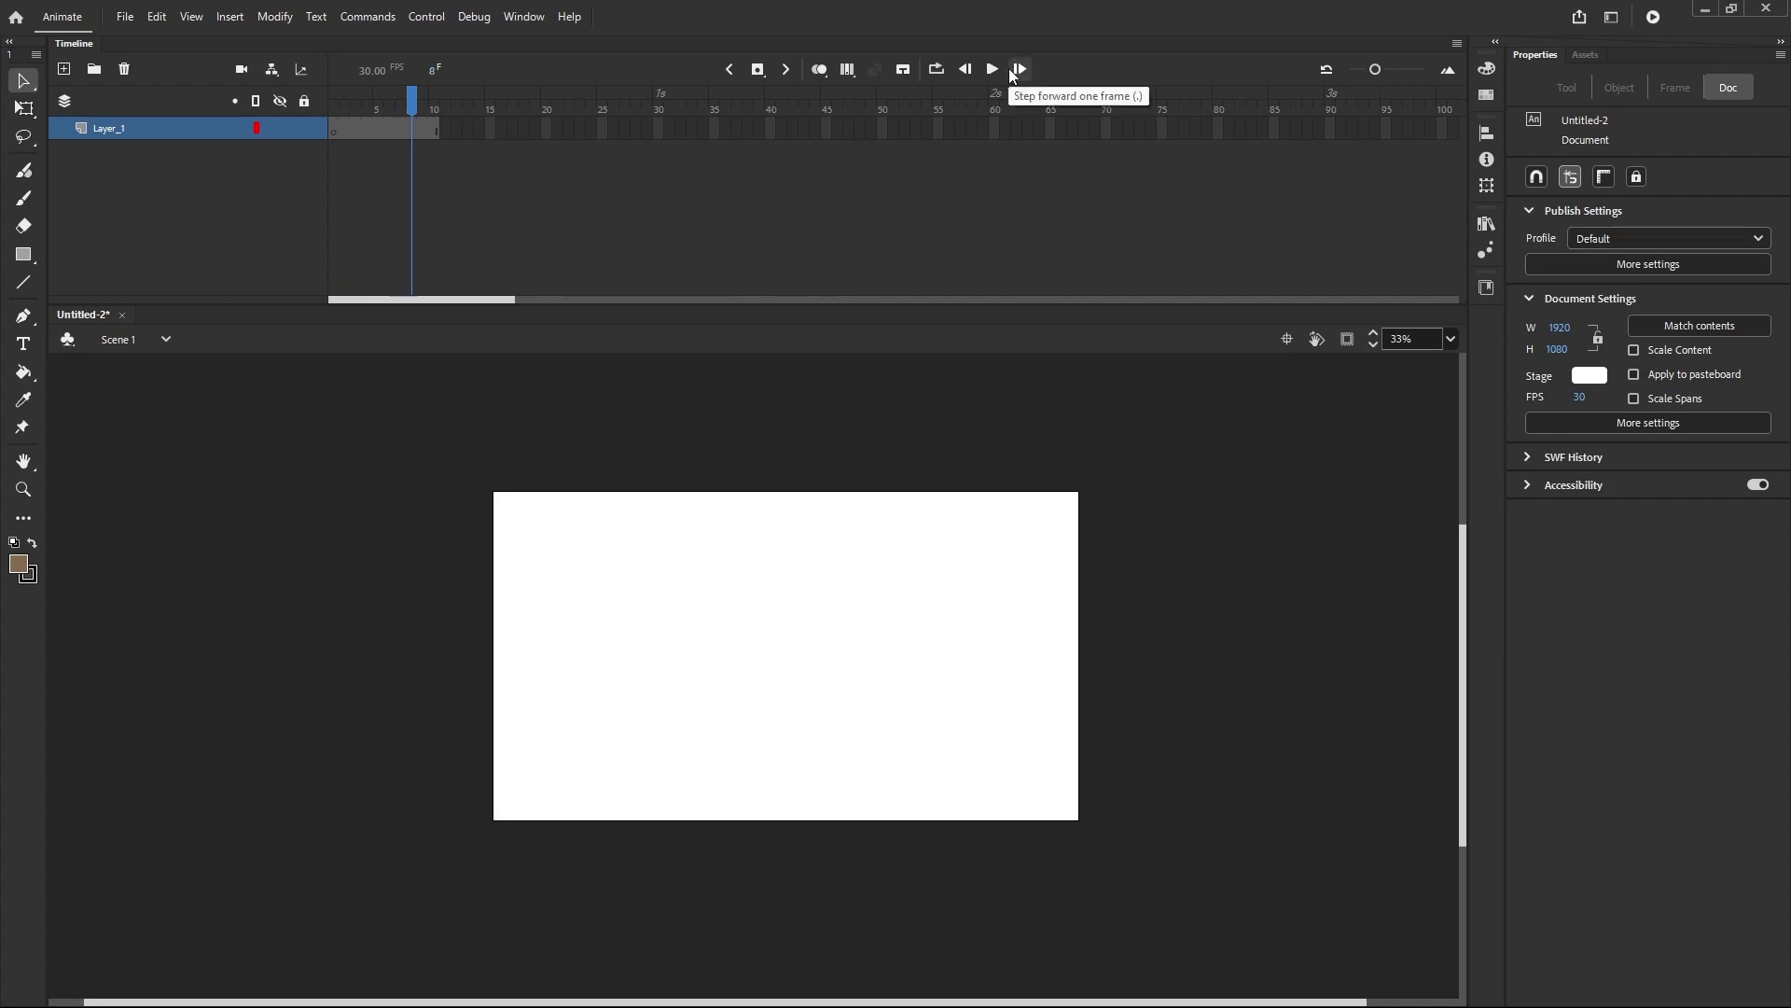
click(1012, 75)
click(1012, 74)
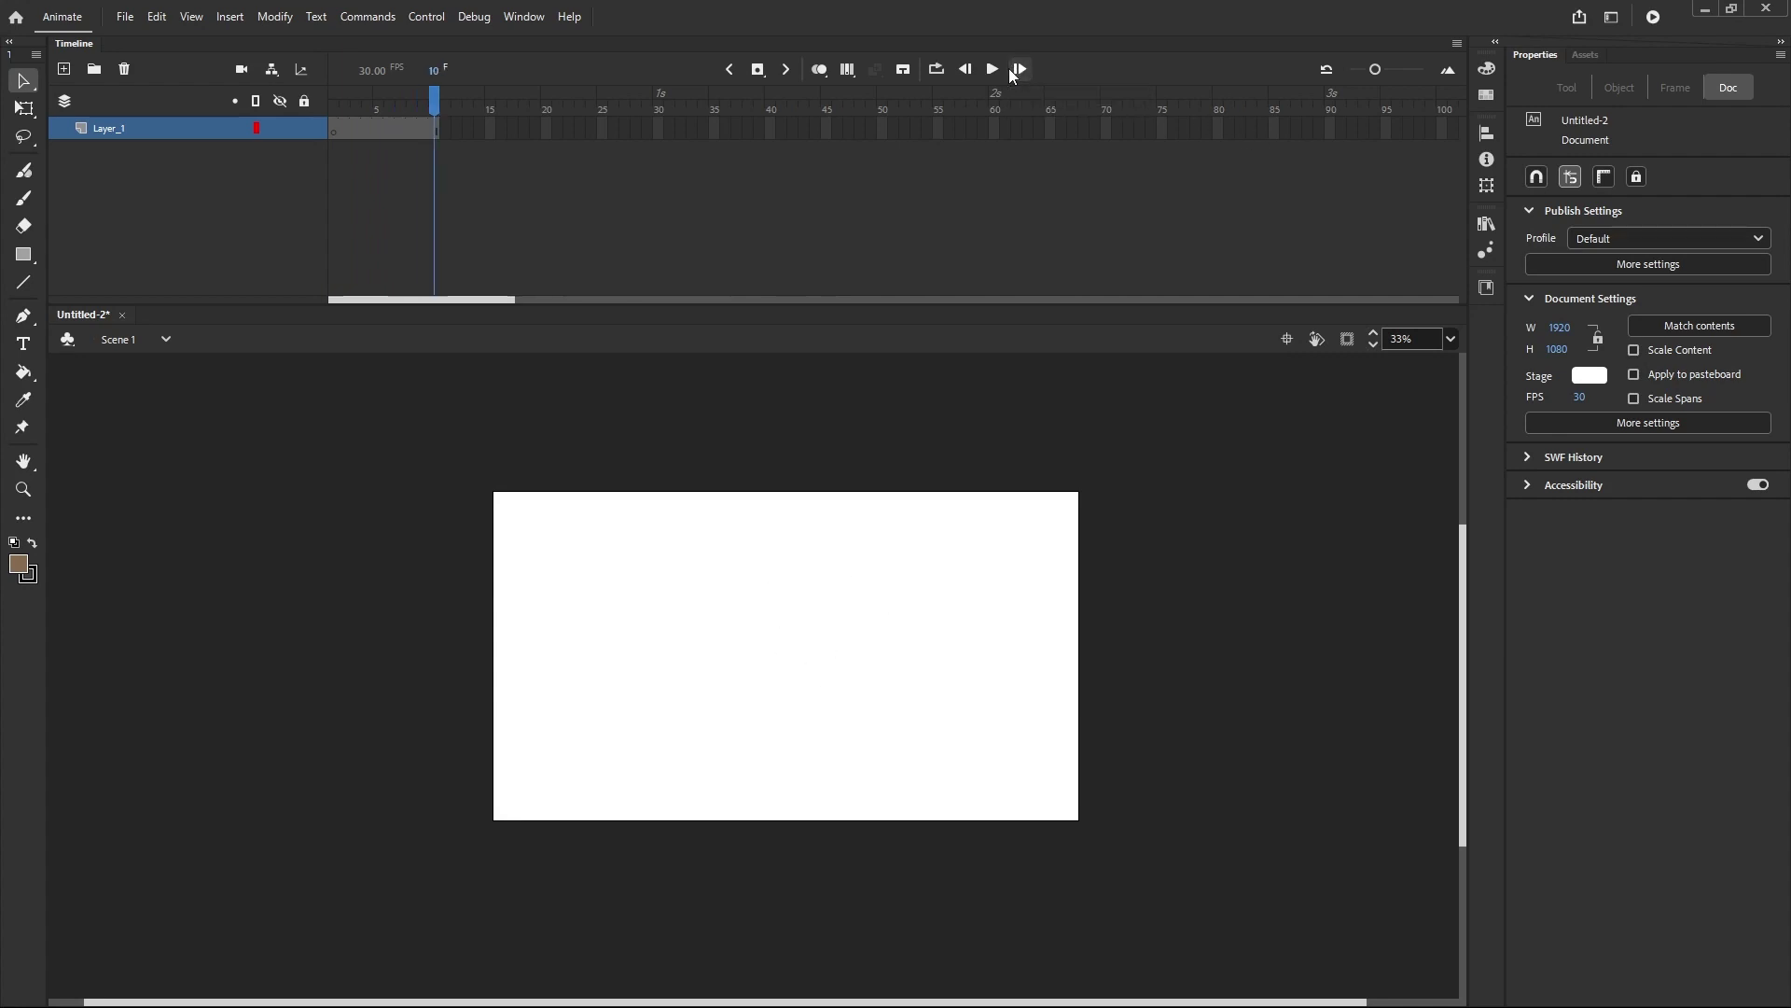
click(1014, 77)
click(1014, 76)
click(1014, 76)
click(1014, 76)
click(1019, 79)
click(1020, 79)
click(1020, 79)
click(1023, 80)
click(1022, 79)
click(1022, 79)
click(1021, 80)
- Step back one frame at a time to frame 15 and play the timeline
click(971, 74)
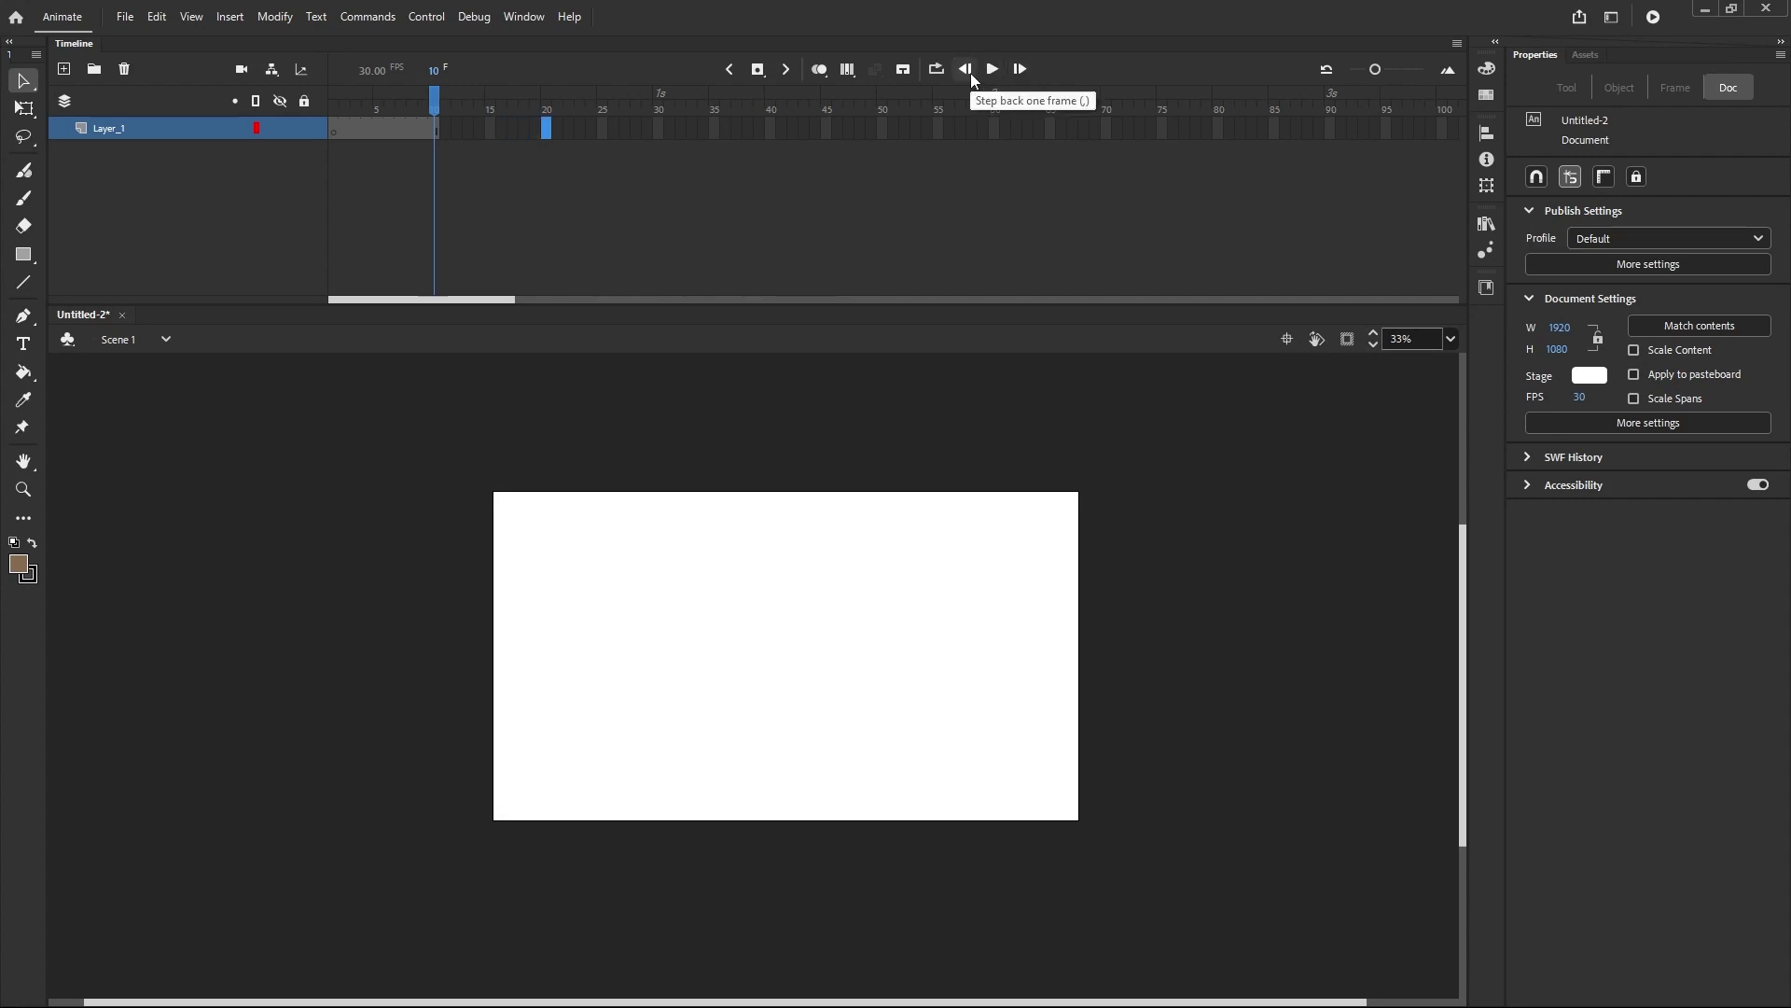
click(970, 73)
click(970, 74)
click(970, 74)
click(970, 74)
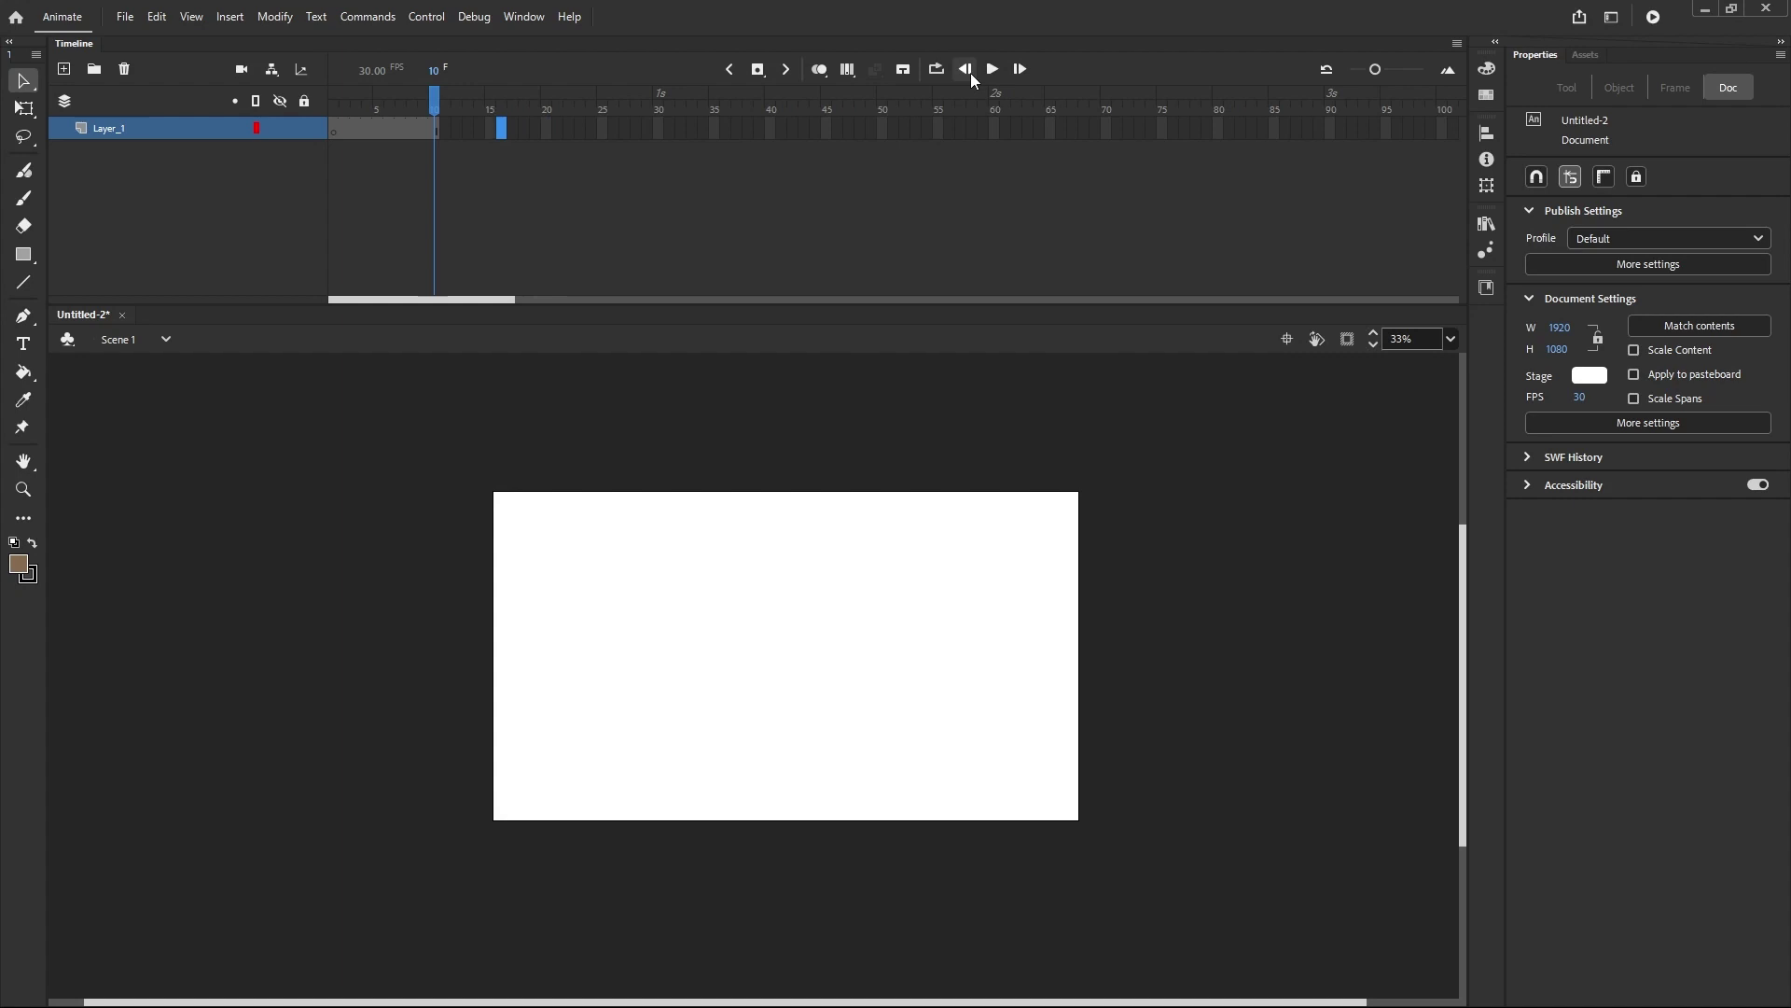
click(971, 73)
click(989, 74)
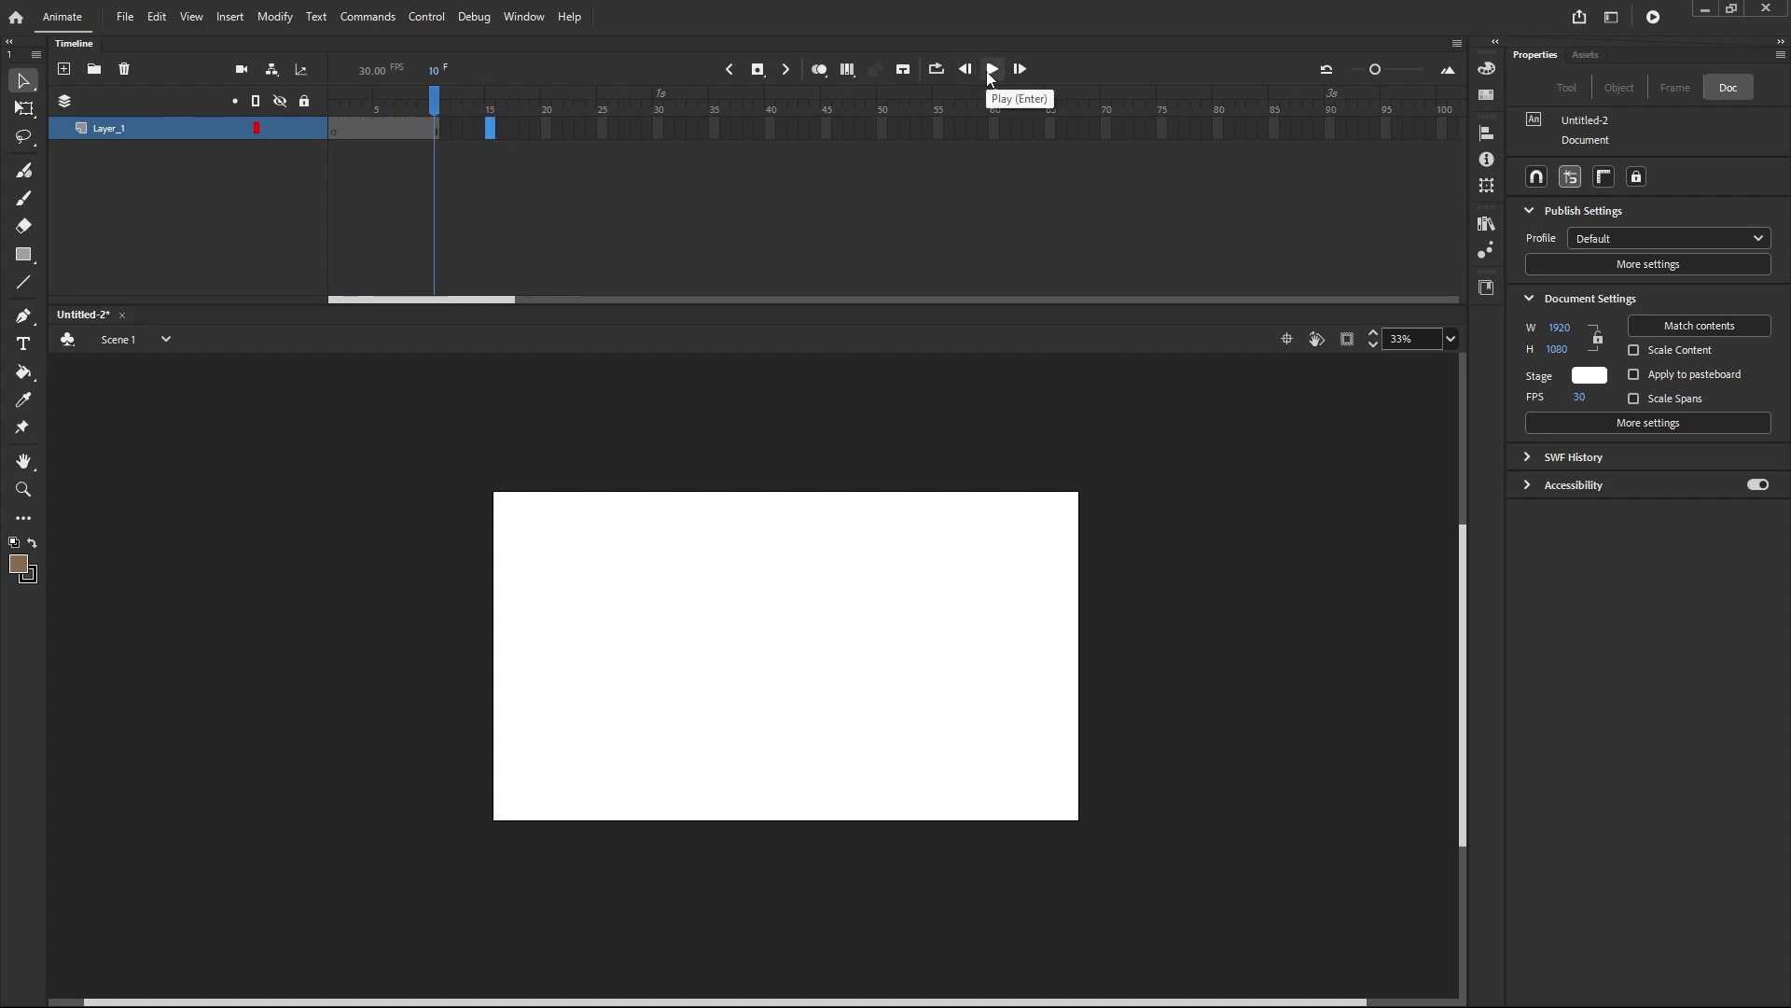
click(990, 74)
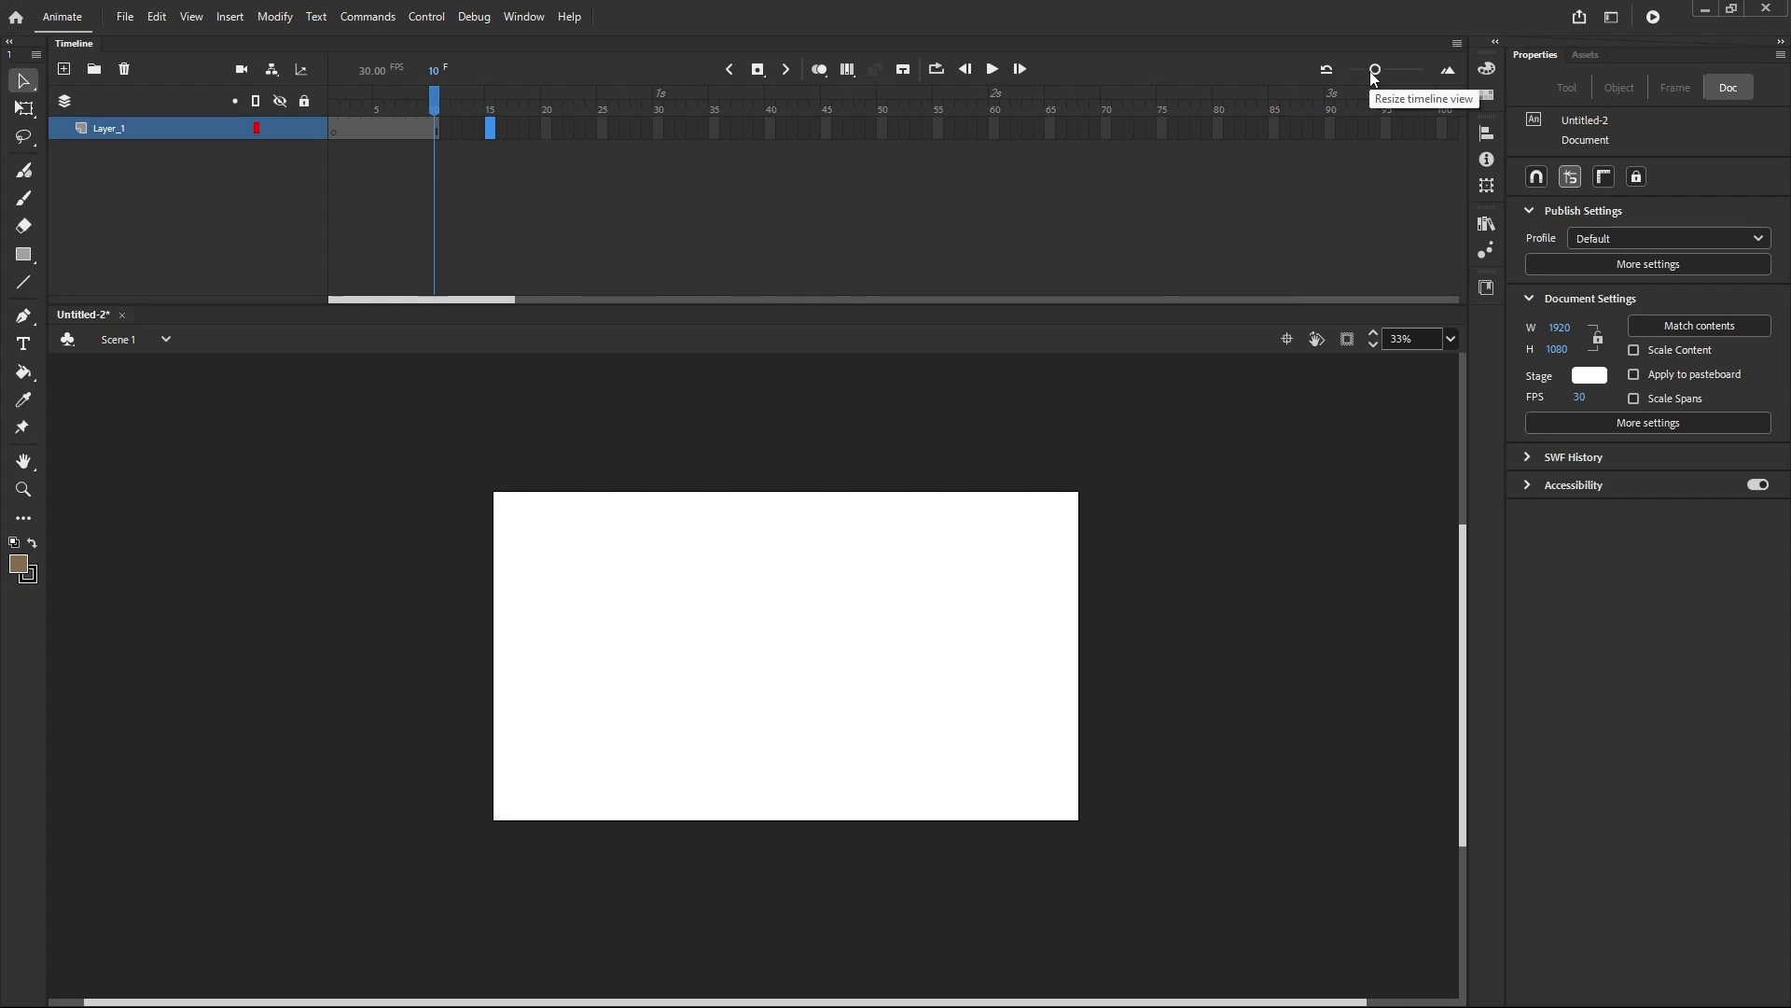
- Resize the timeline view to show about 20 frames, shrink it to about 300, and enlarge it in increments to about 130
drag(1375, 70, 1412, 71)
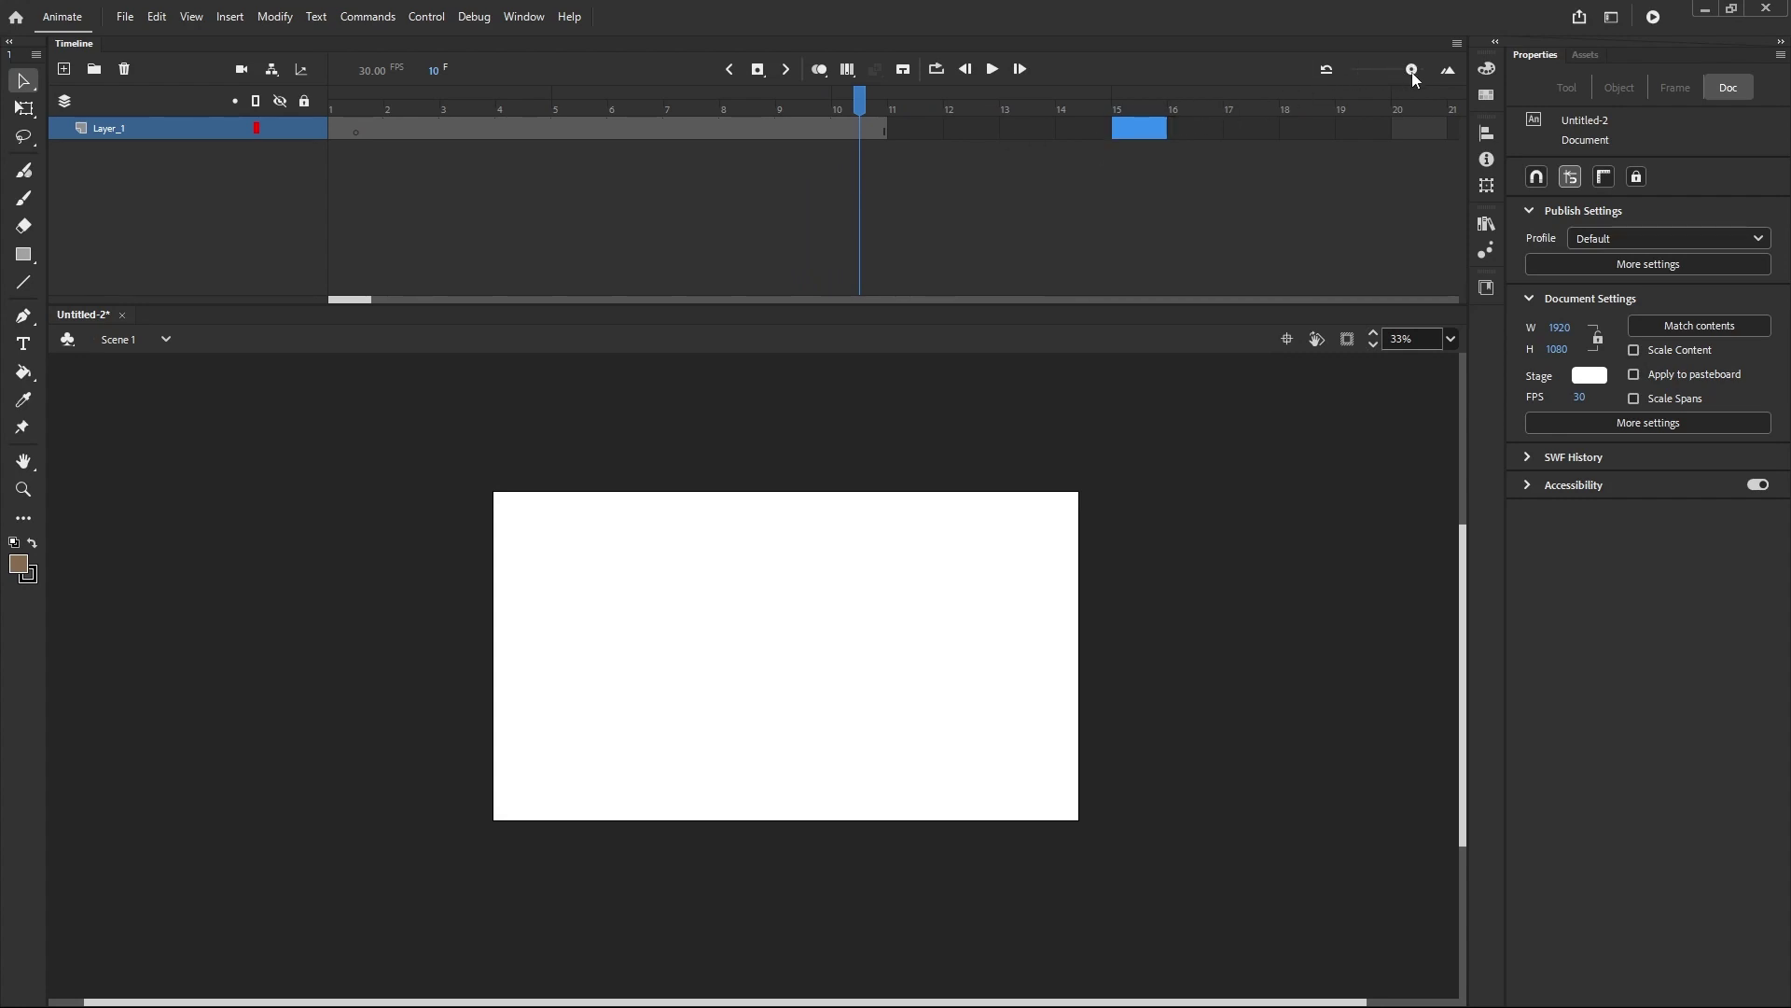
drag(1413, 73, 1339, 87)
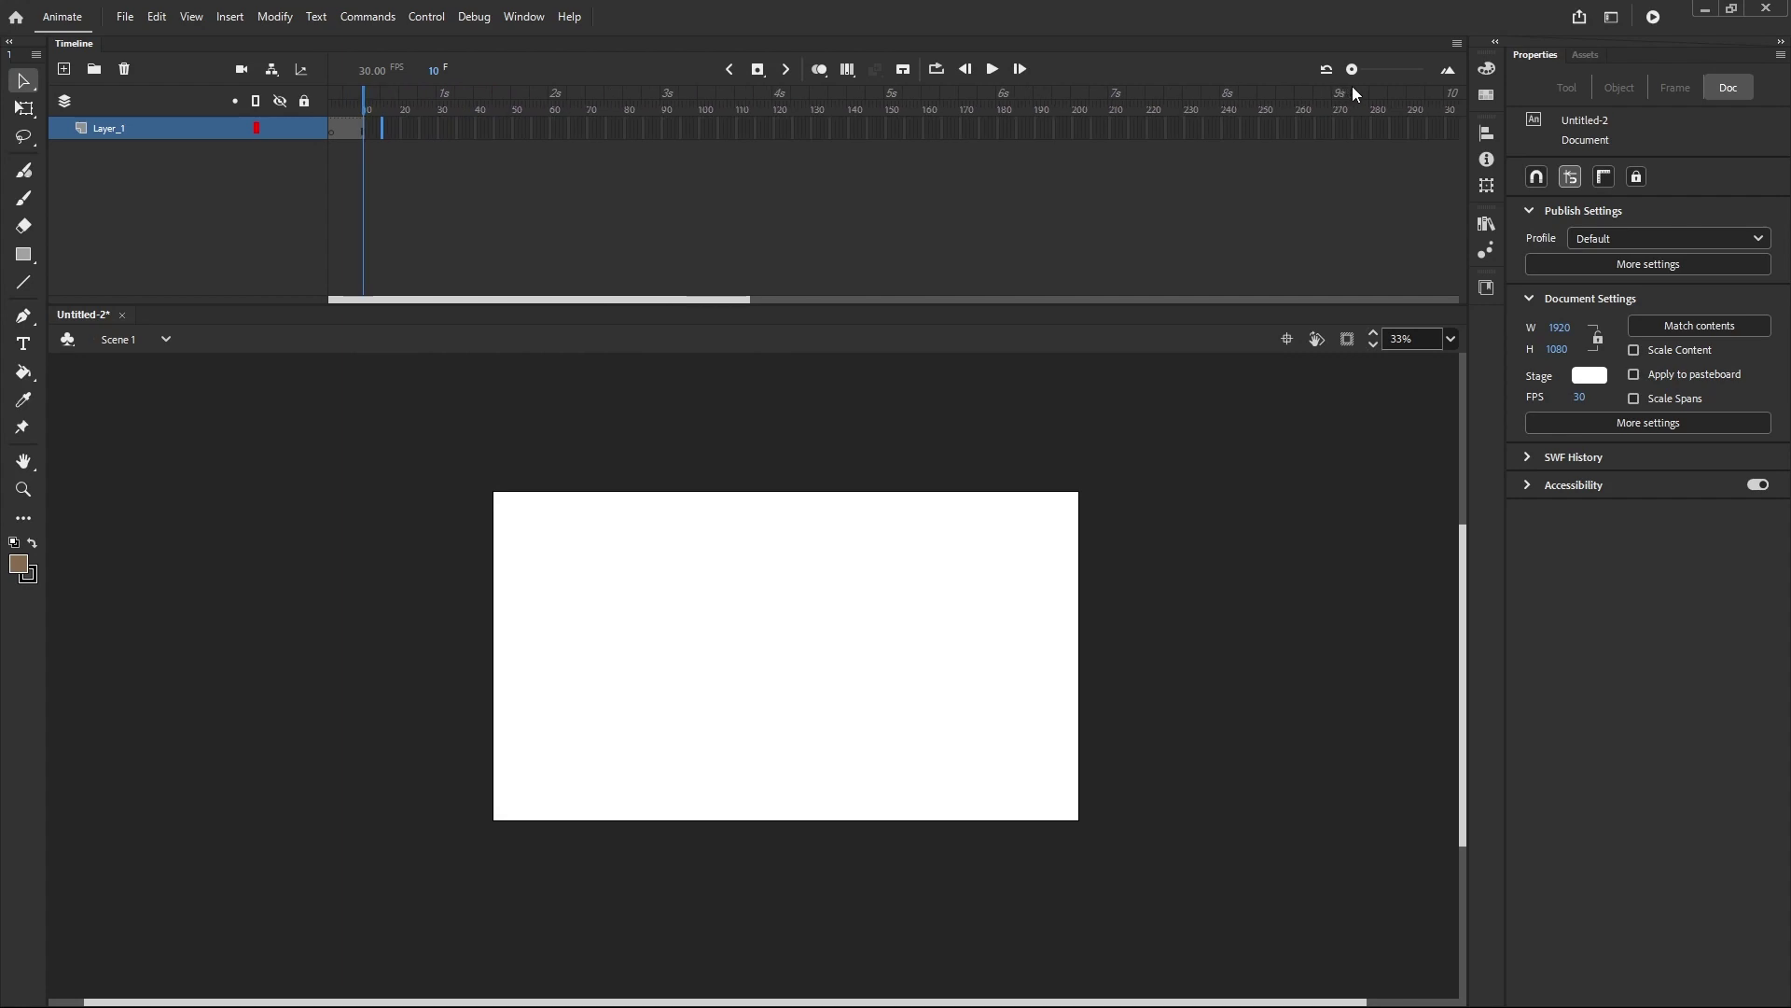
click(1444, 72)
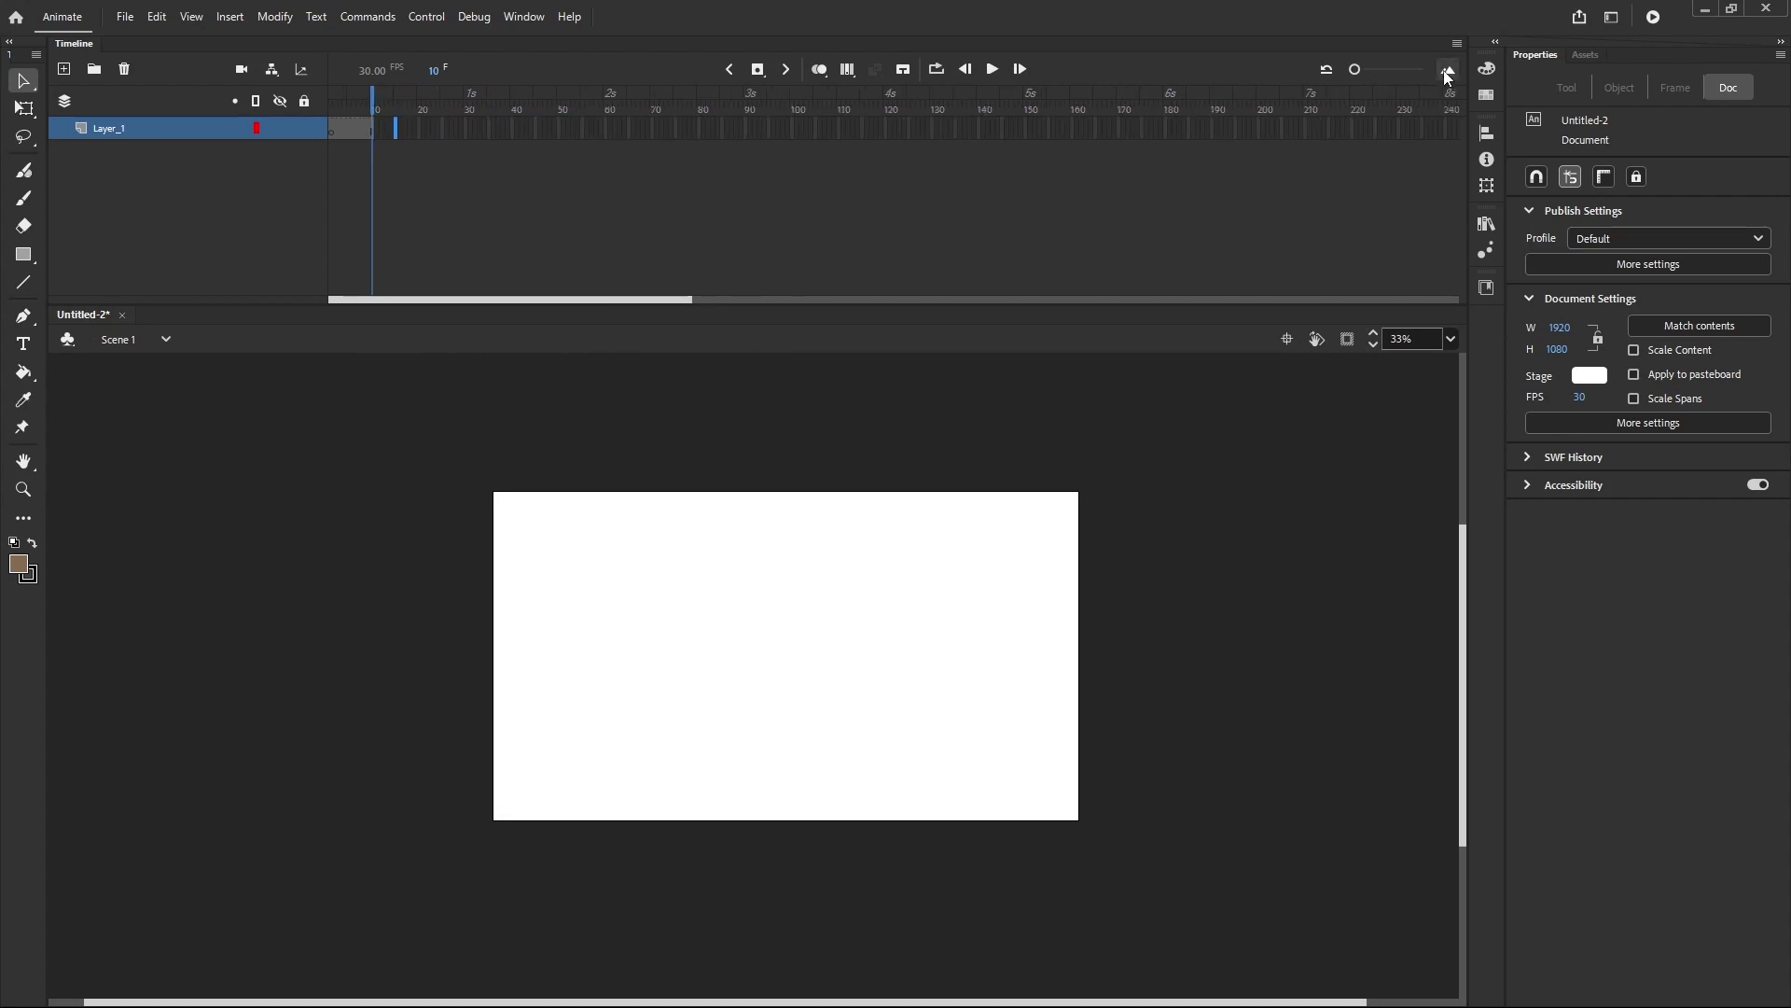
click(1445, 72)
click(1444, 72)
click(1445, 72)
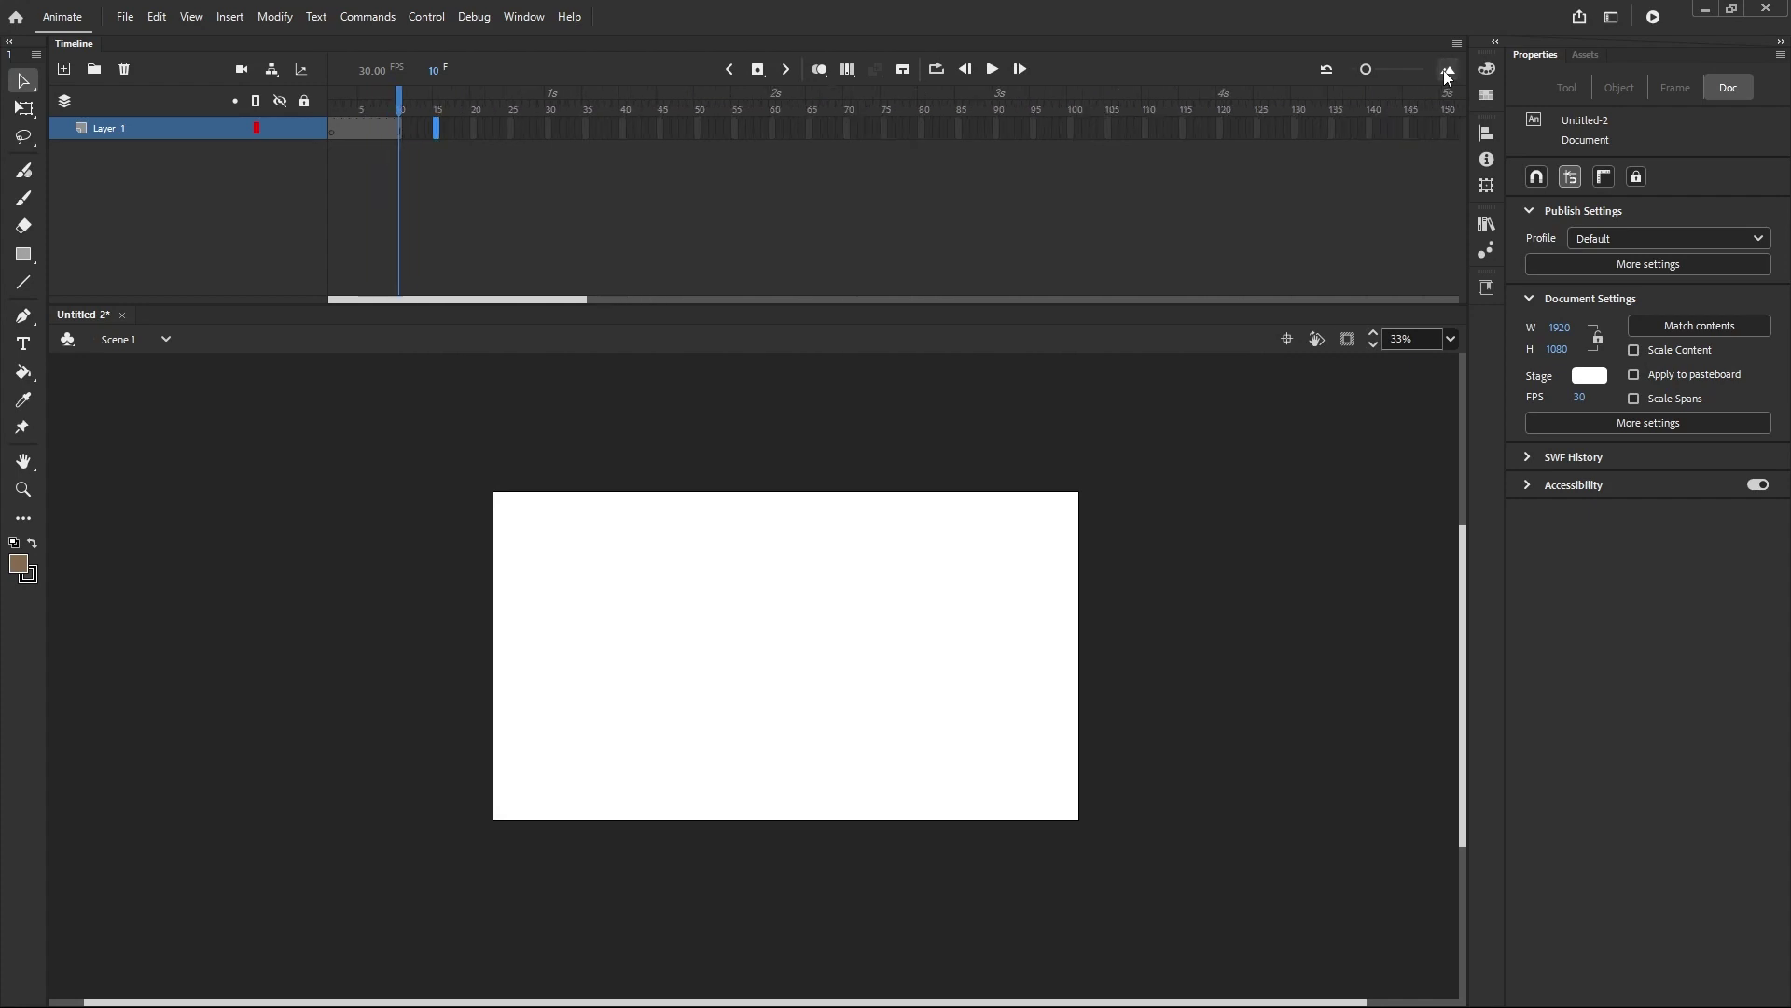
- Enlarge the timeline frames in increments until about 80 fit, and reset the timeline zoom to its default level
click(1445, 72)
click(1445, 73)
click(1445, 73)
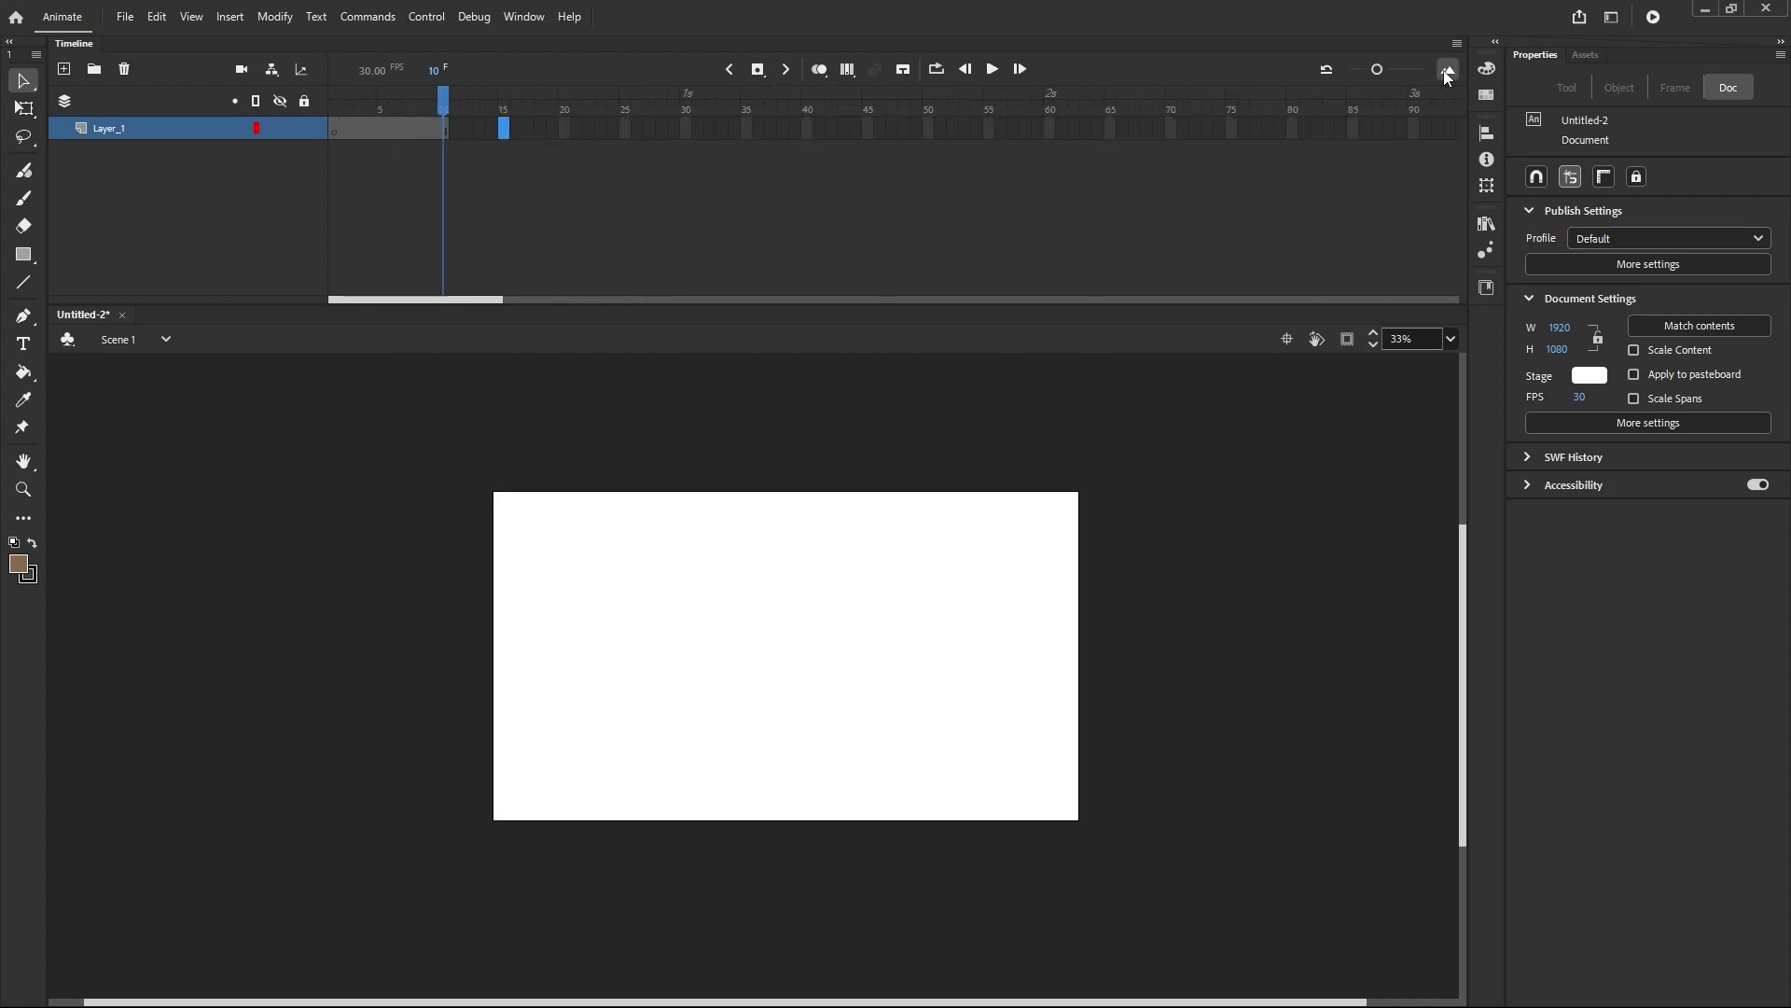
click(1445, 72)
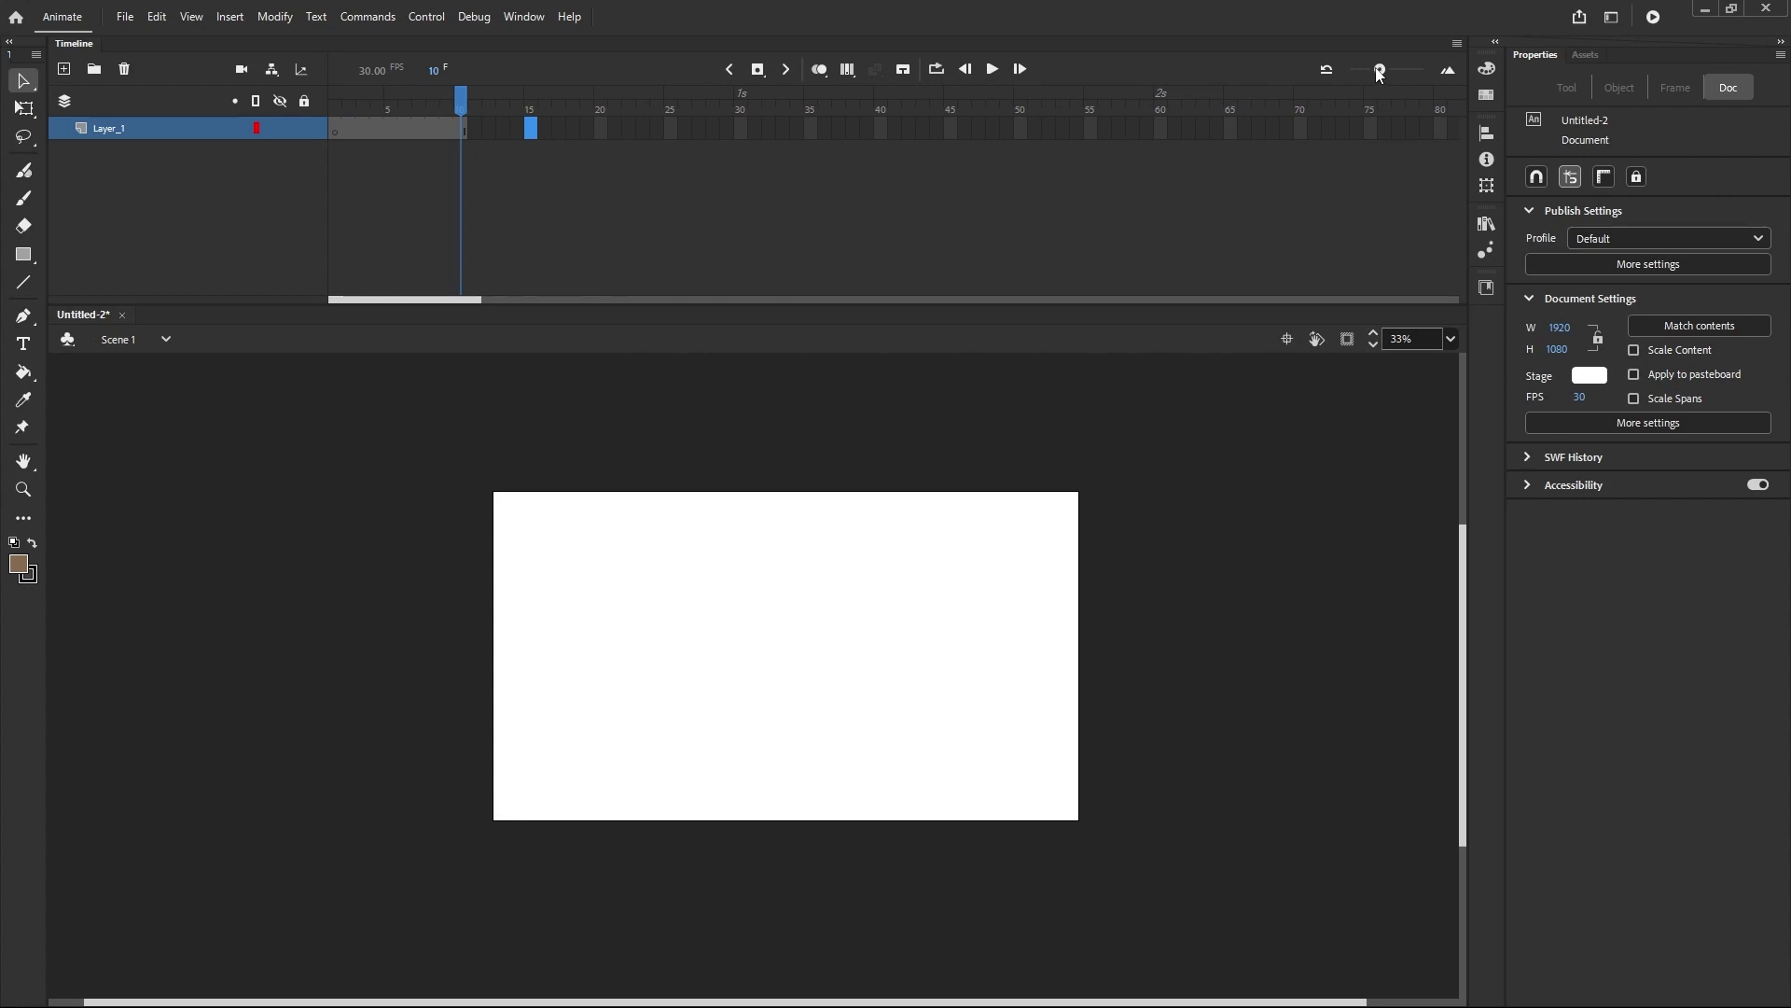
mouse_move(1380, 75)
mouse_down()
mouse_move(1361, 74)
mouse_move(1376, 75)
mouse_up()
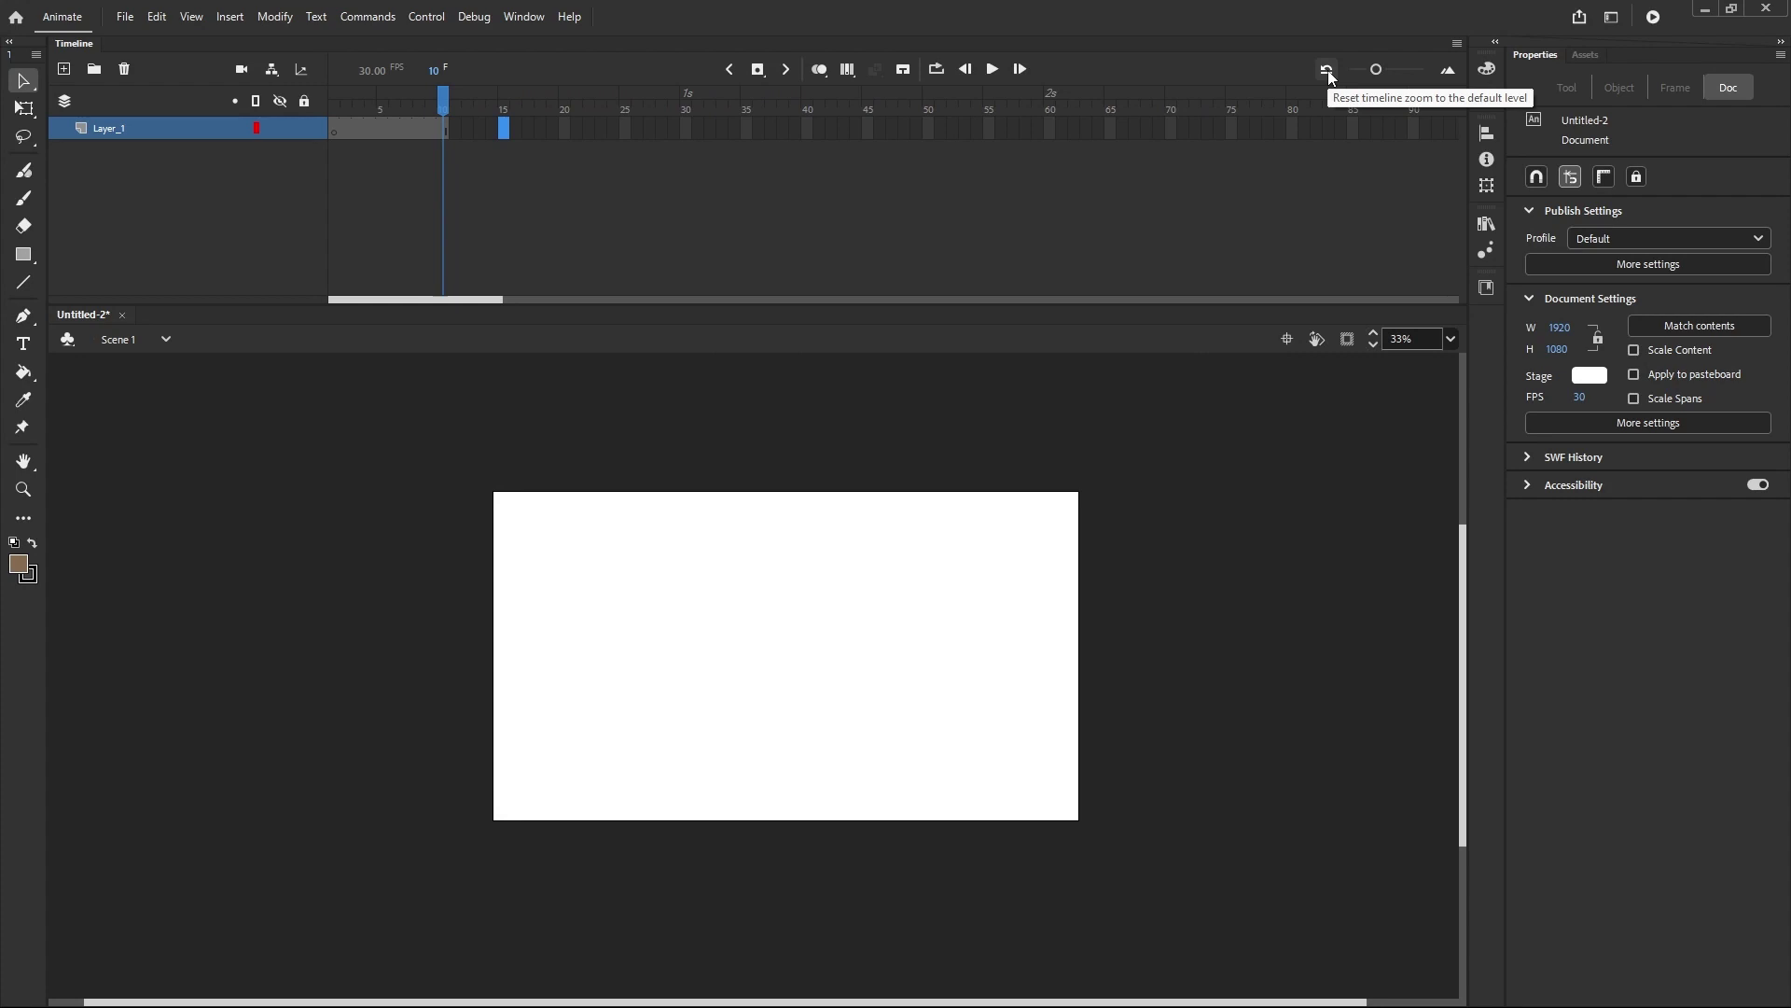
click(1329, 70)
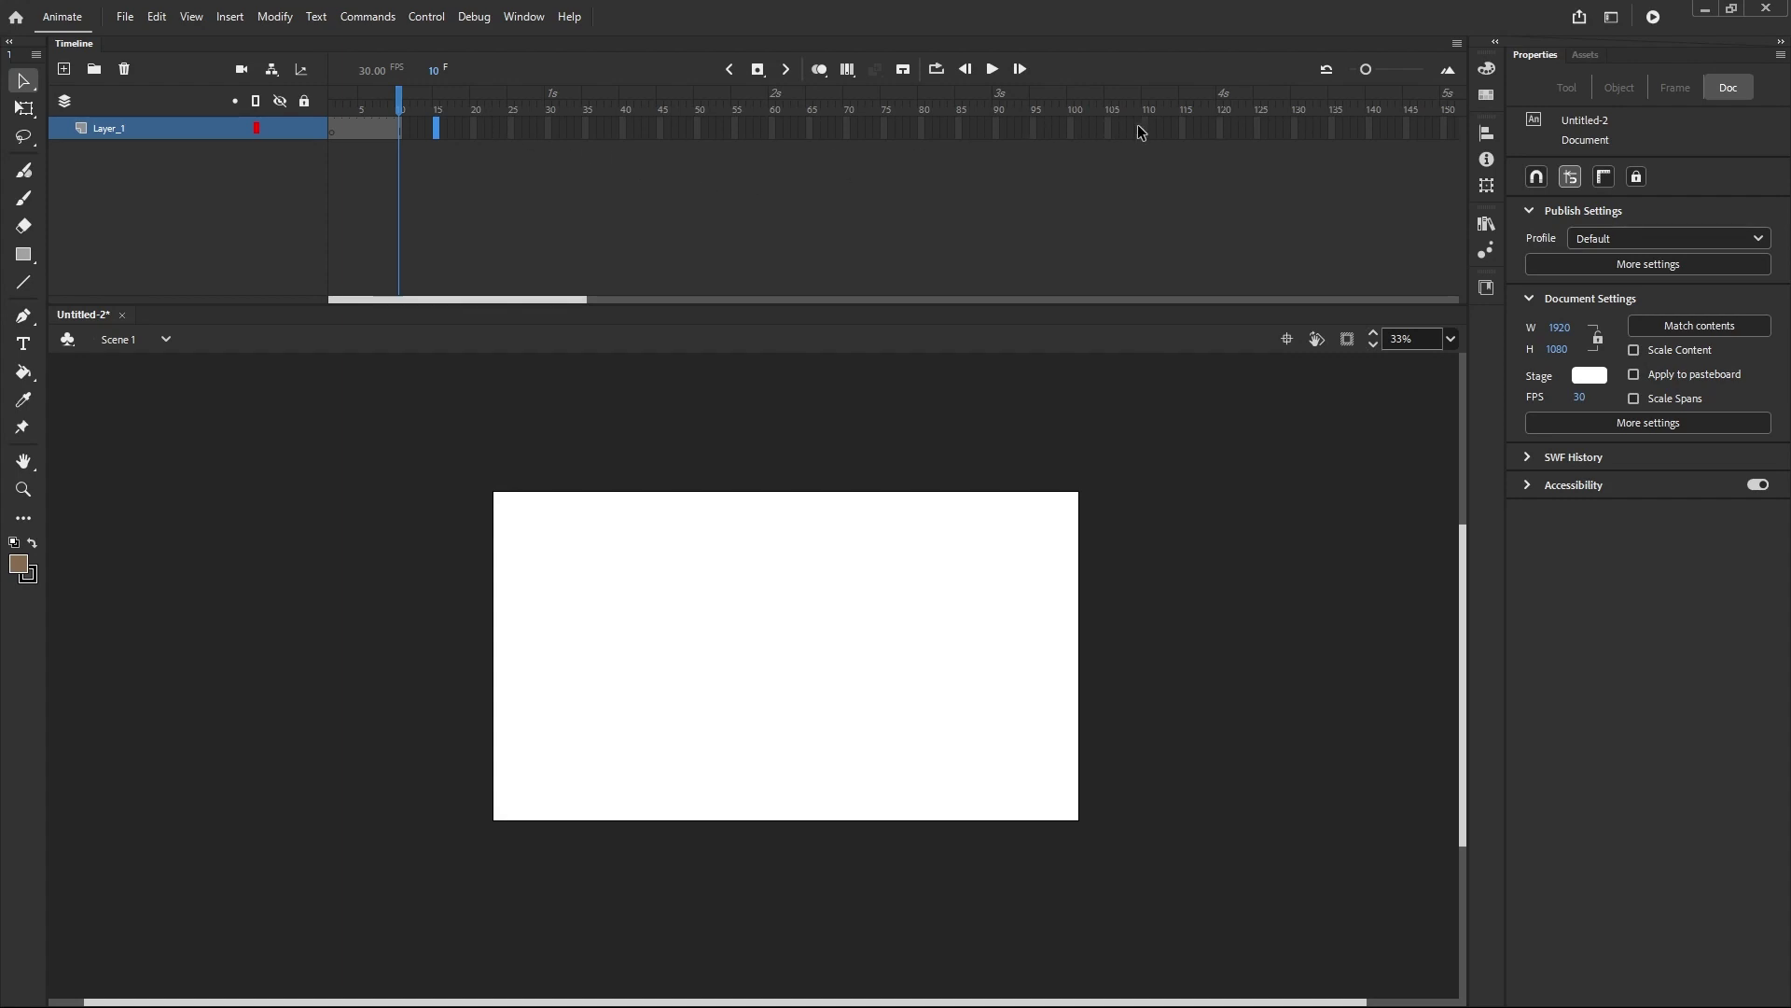
- Enlarge the timeline view to show about 55 frames and move the playhead back to frame 1
click(1452, 131)
drag(398, 101, 1469, 151)
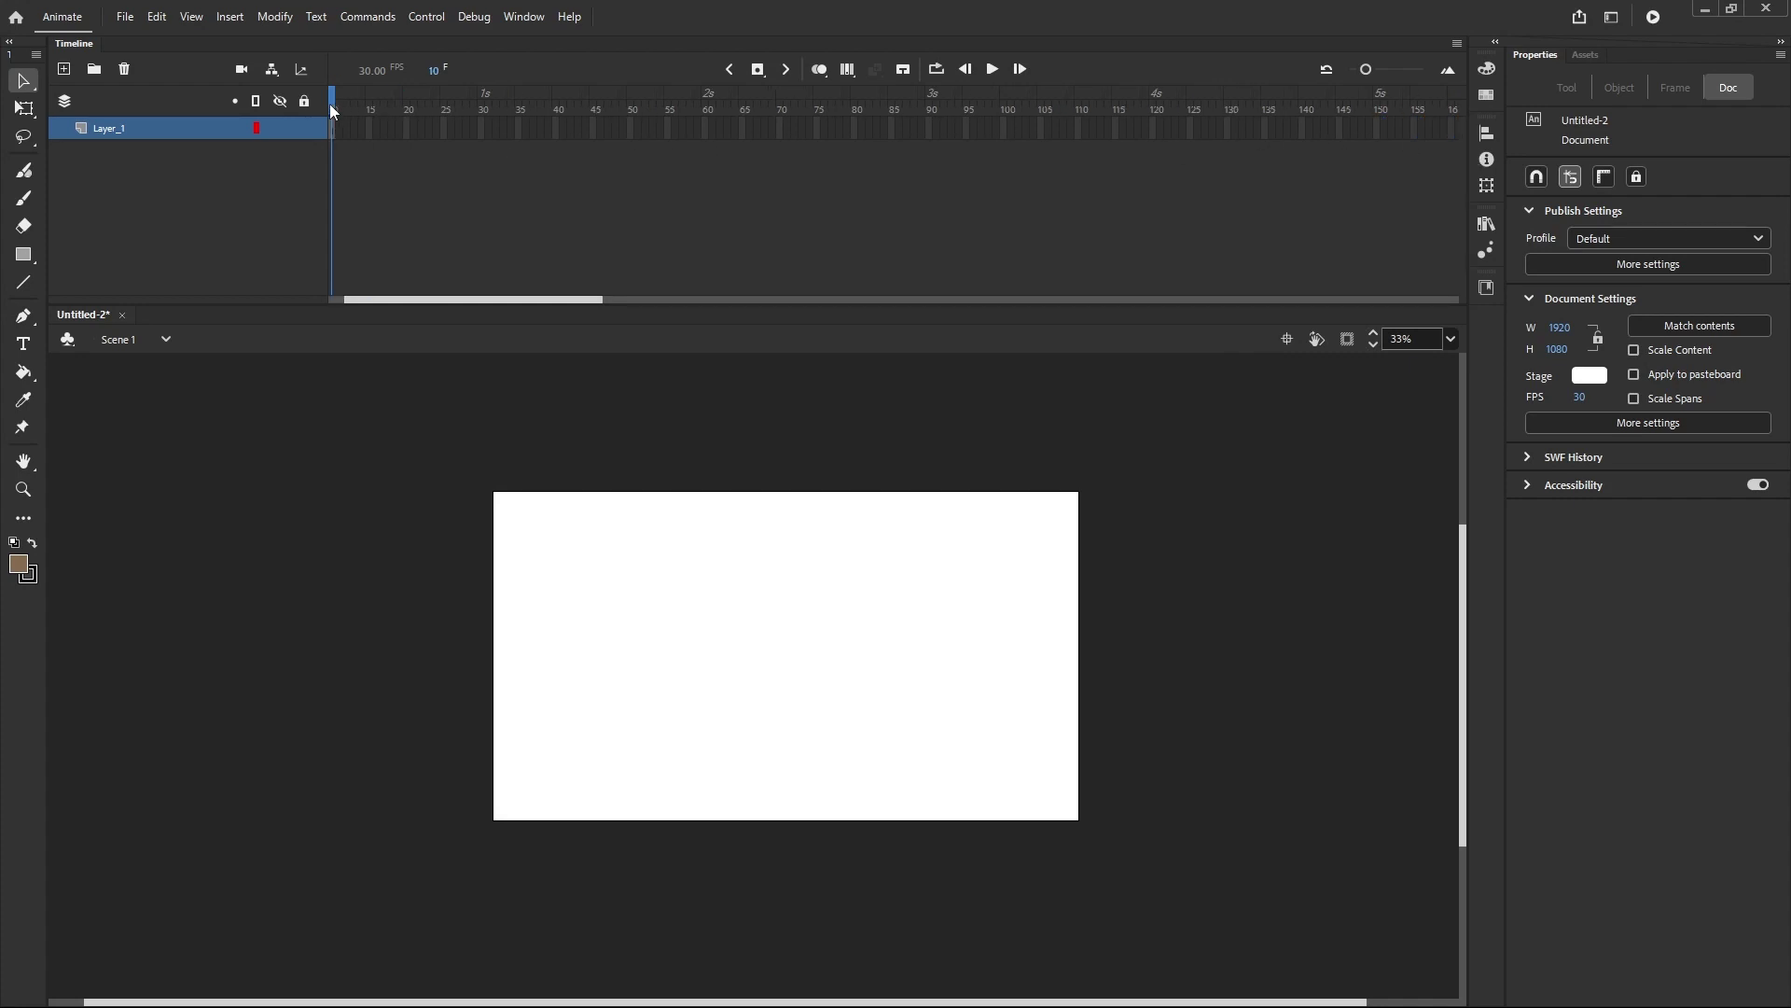
click(1449, 135)
drag(1366, 70, 1391, 73)
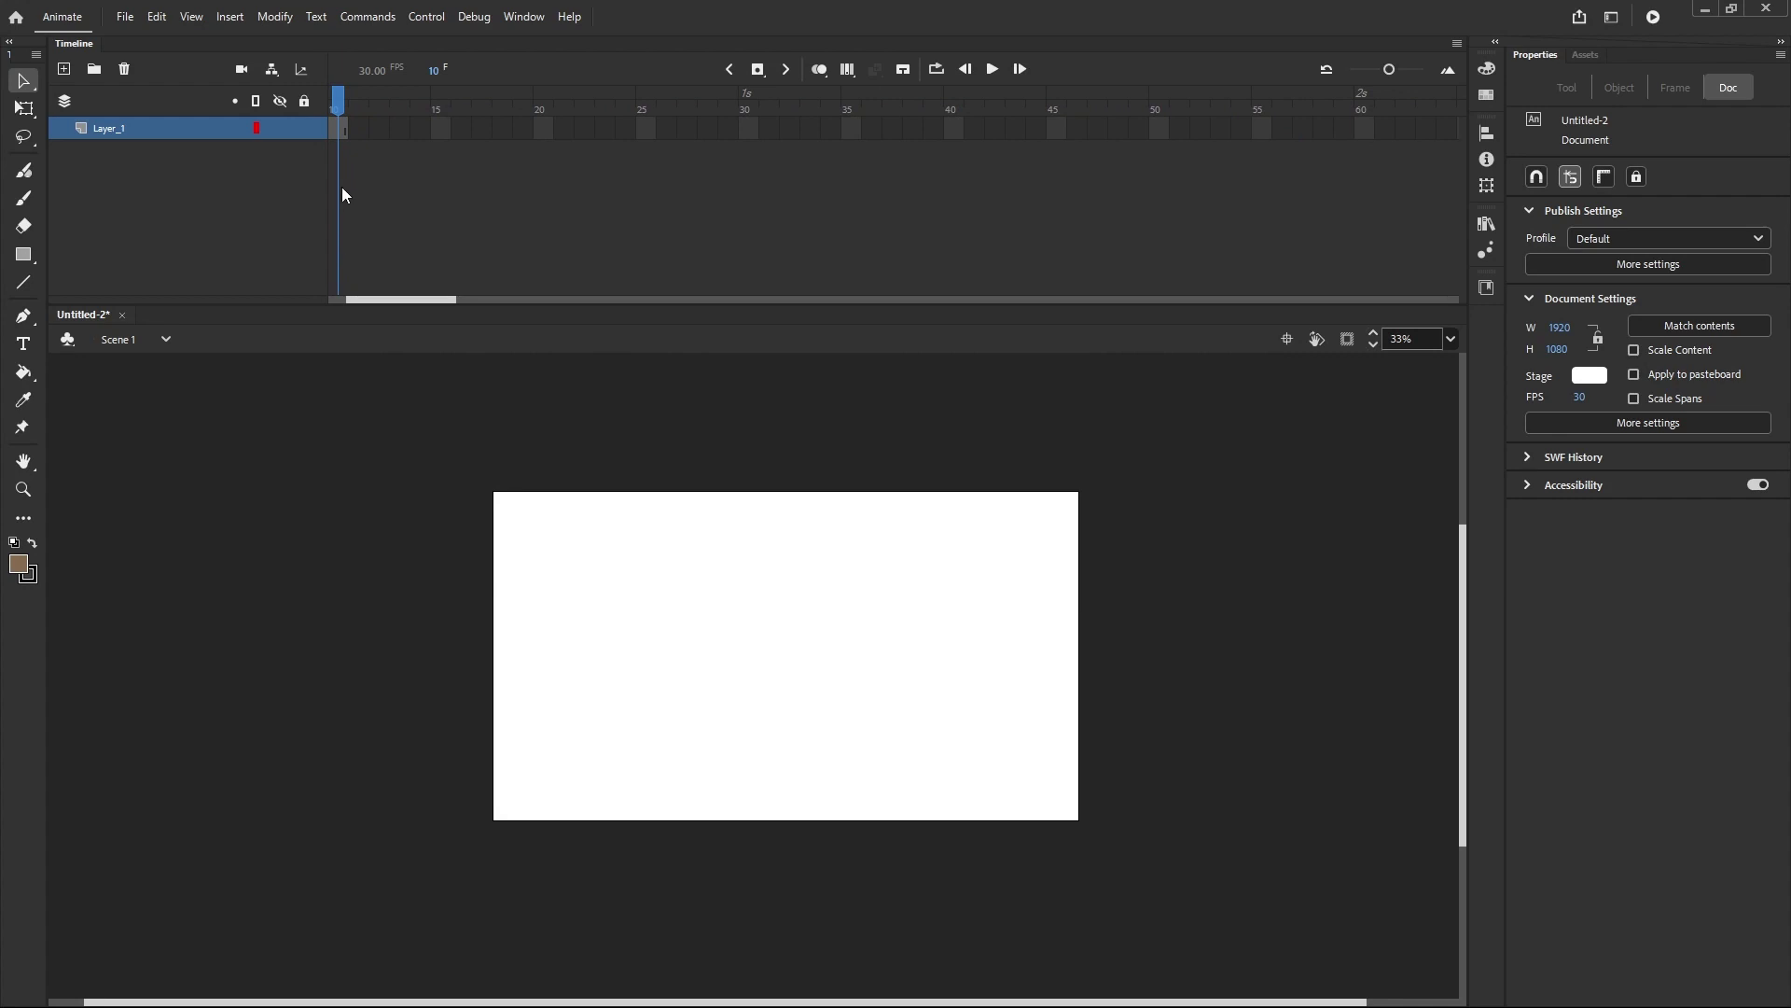
drag(383, 299, 264, 298)
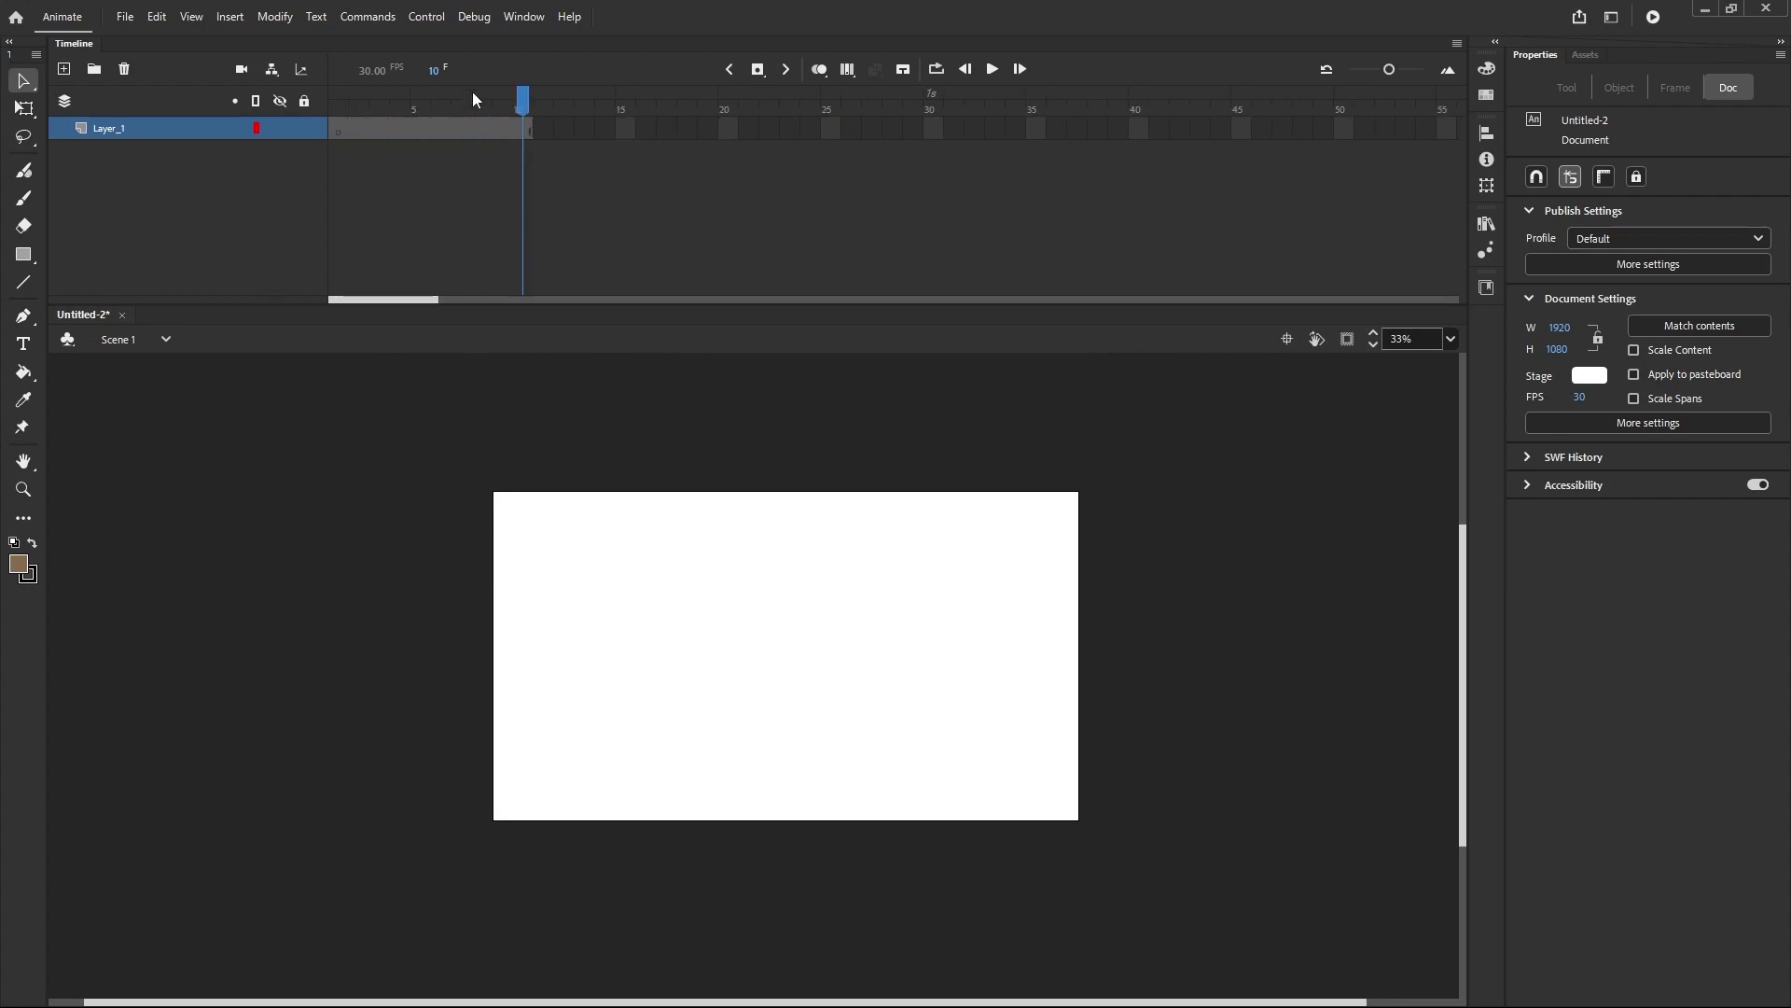
drag(525, 105, 299, 108)
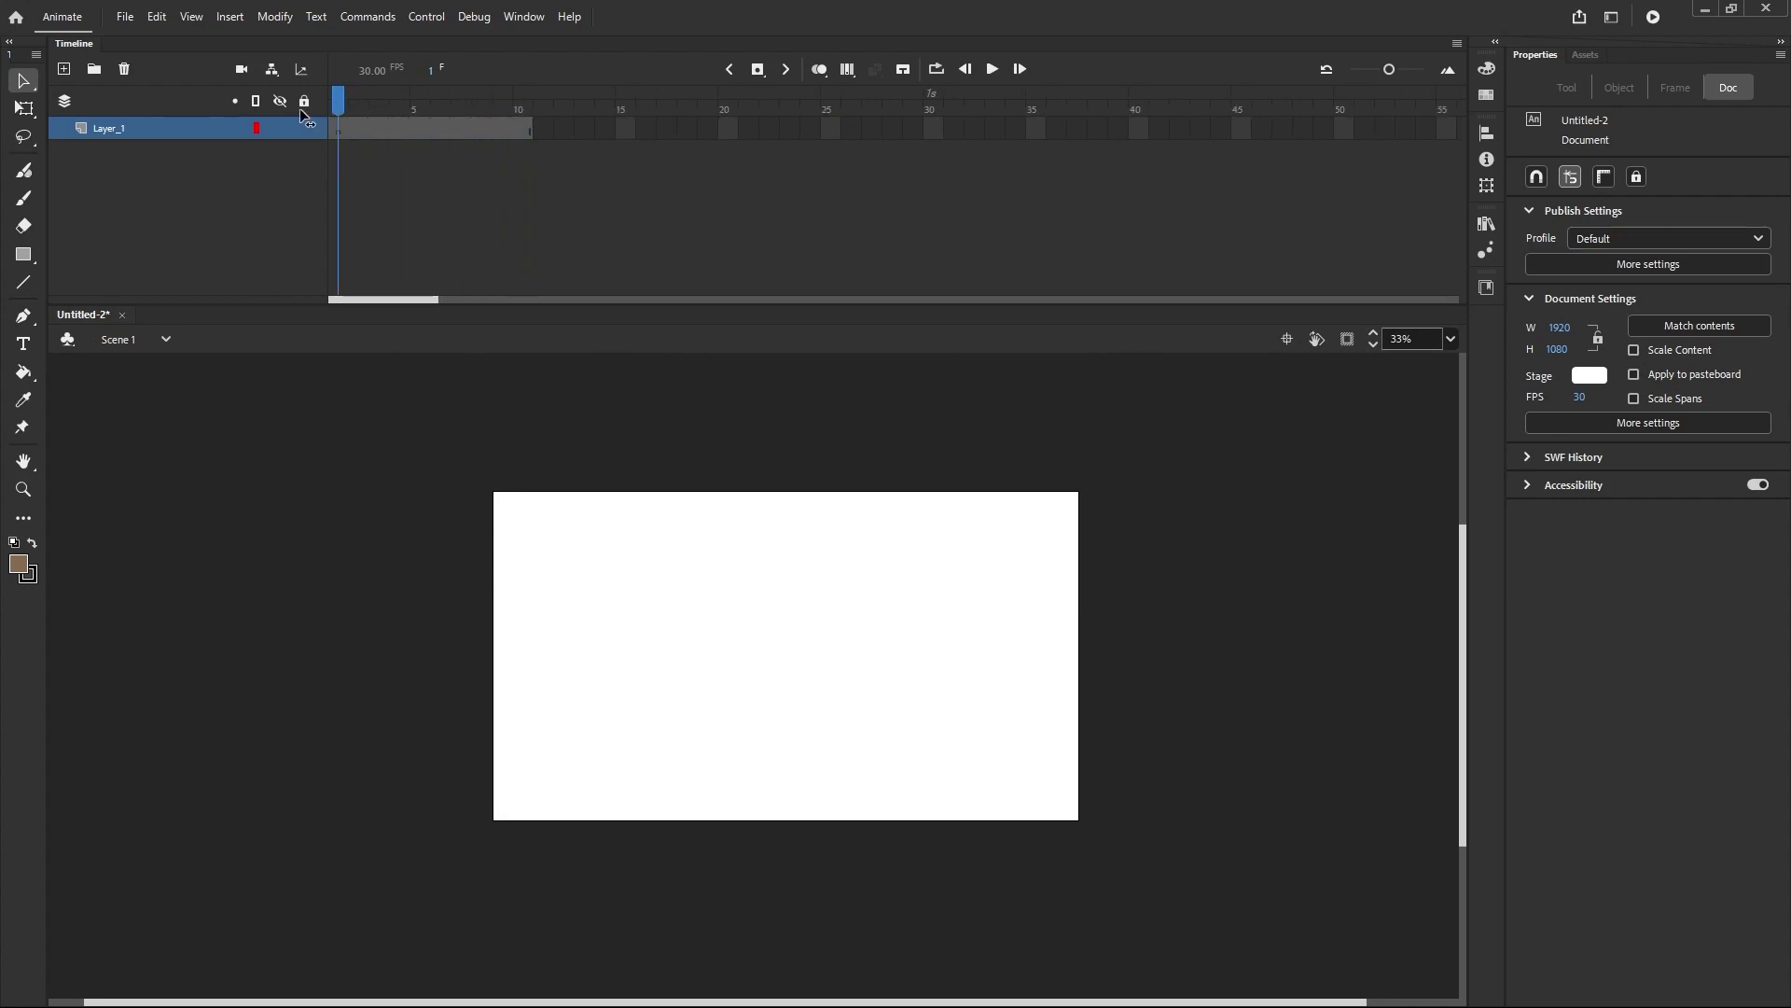
- Remove the frames after frame 1 from Layer_1
drag(539, 136, 359, 153)
right_click(361, 142)
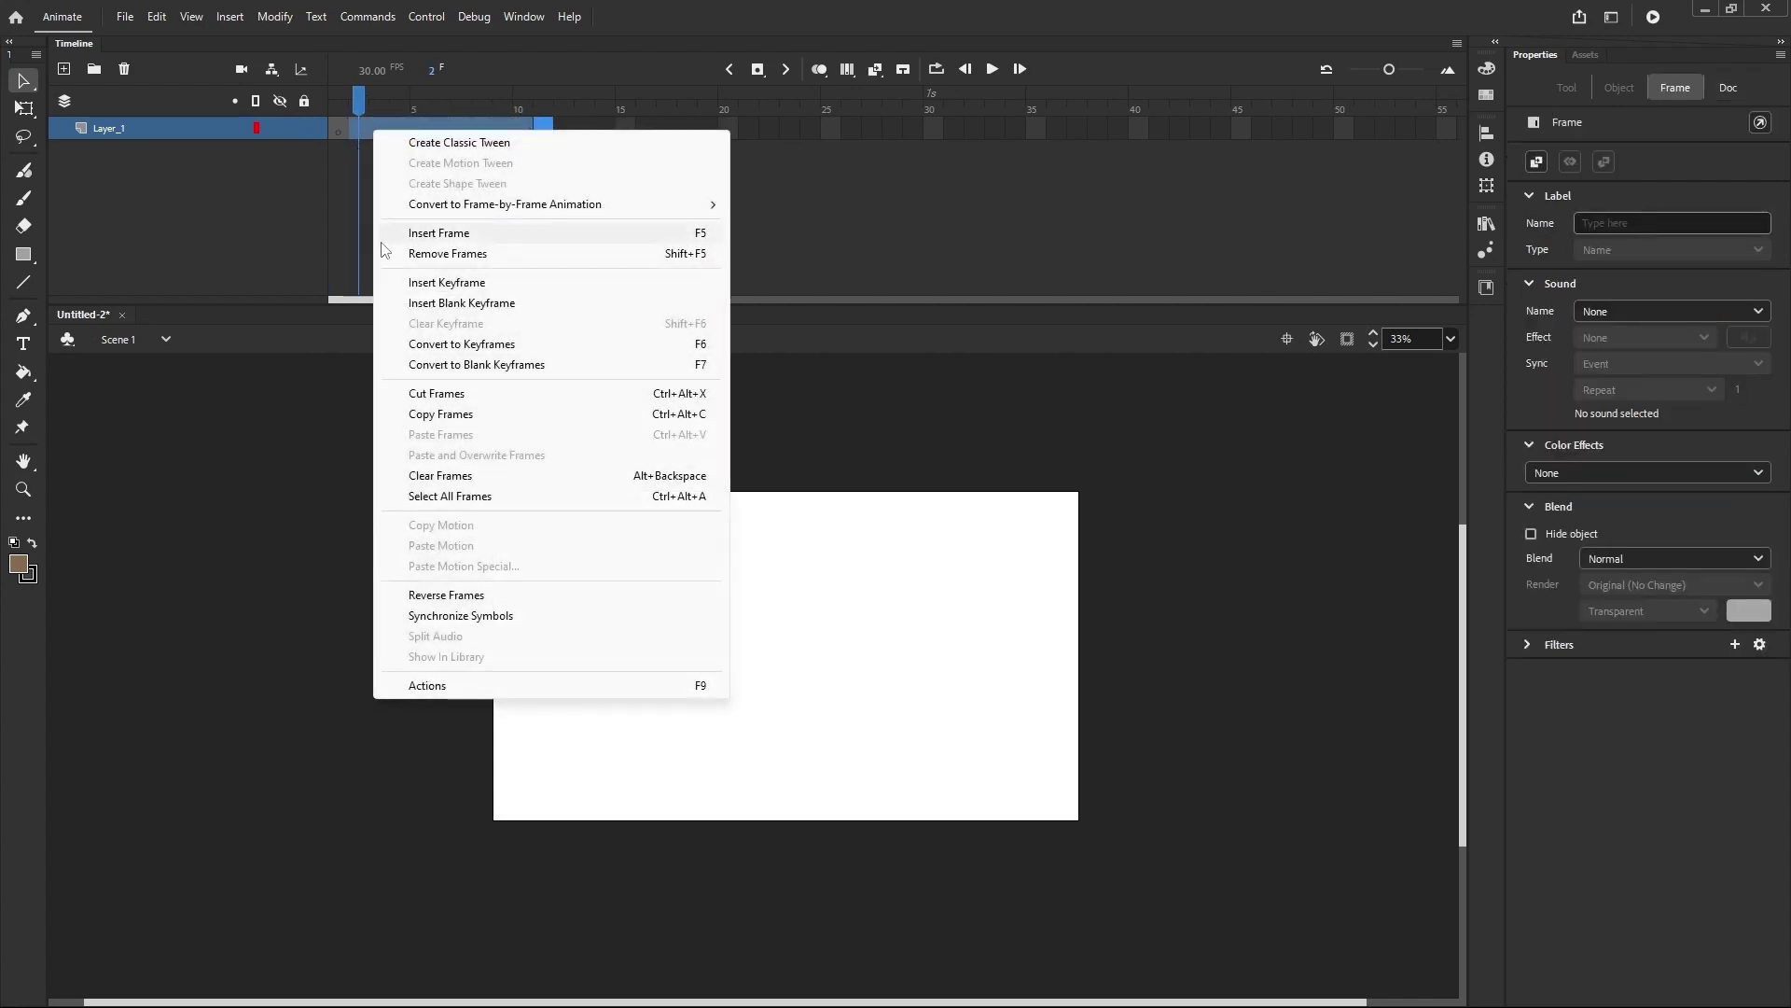
click(407, 253)
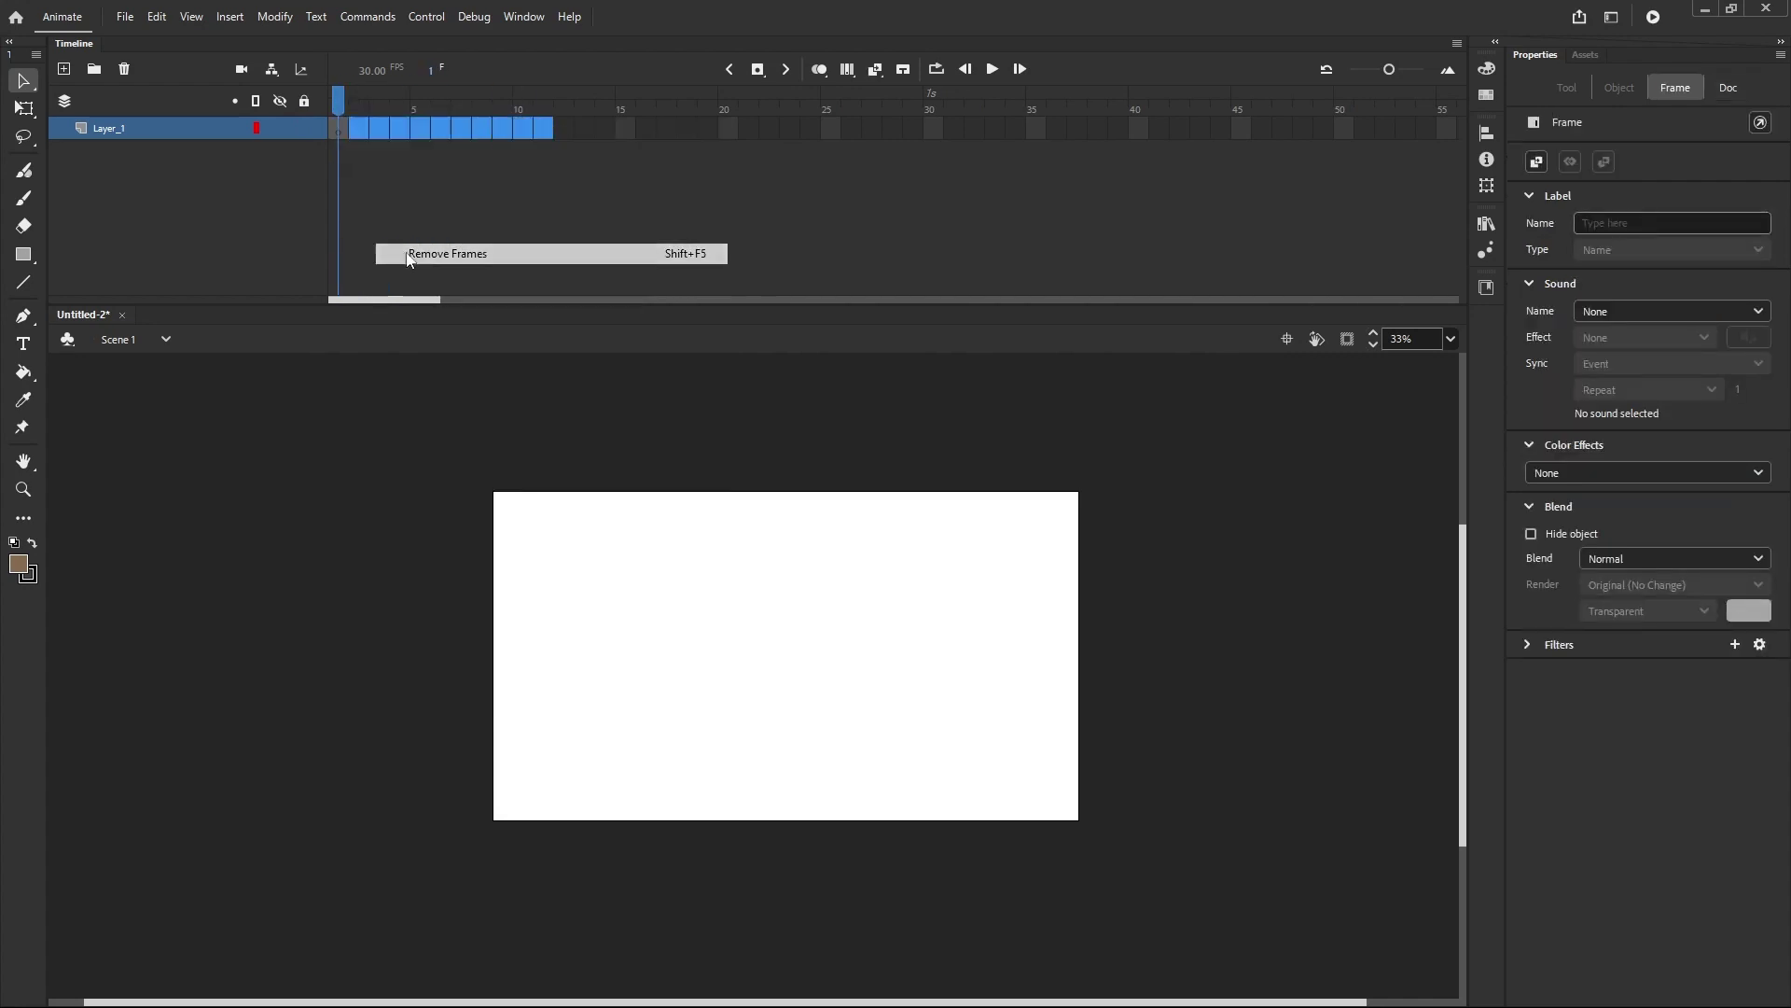
click(339, 137)
- Point out the timeline's five-frame markers by selecting them individually, working back from frame 45 to frame 5
click(418, 133)
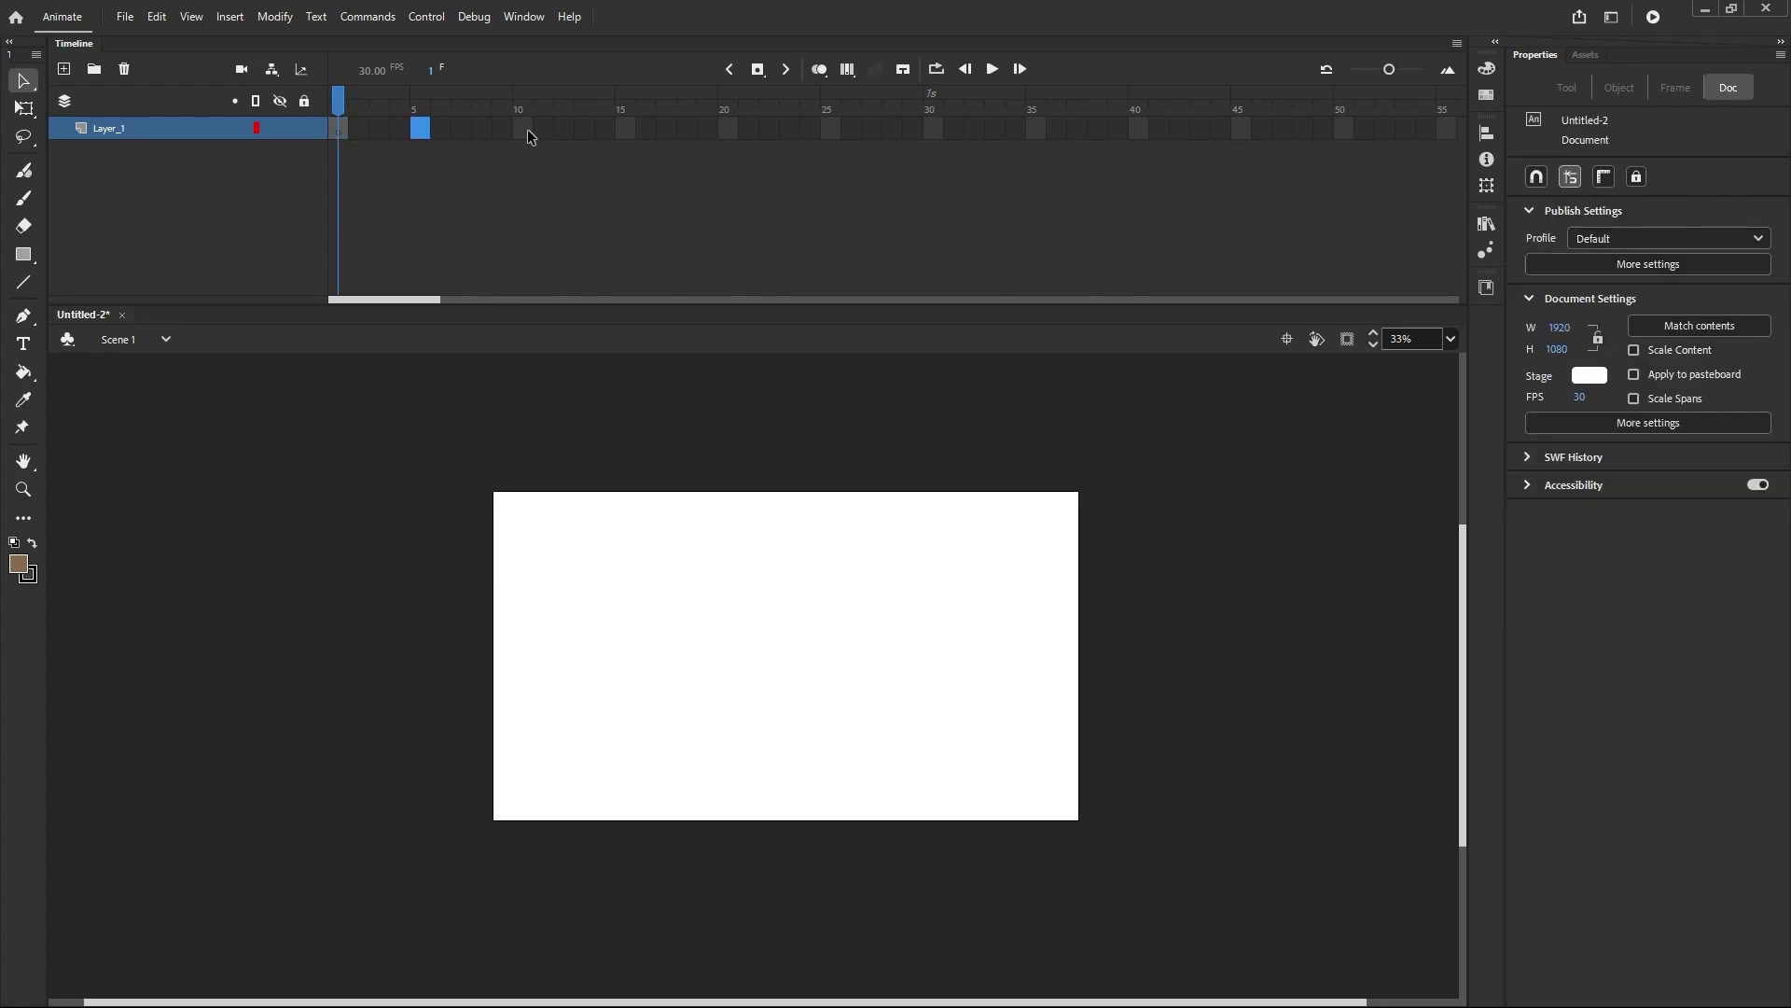
click(528, 131)
click(422, 133)
click(1242, 129)
click(1138, 135)
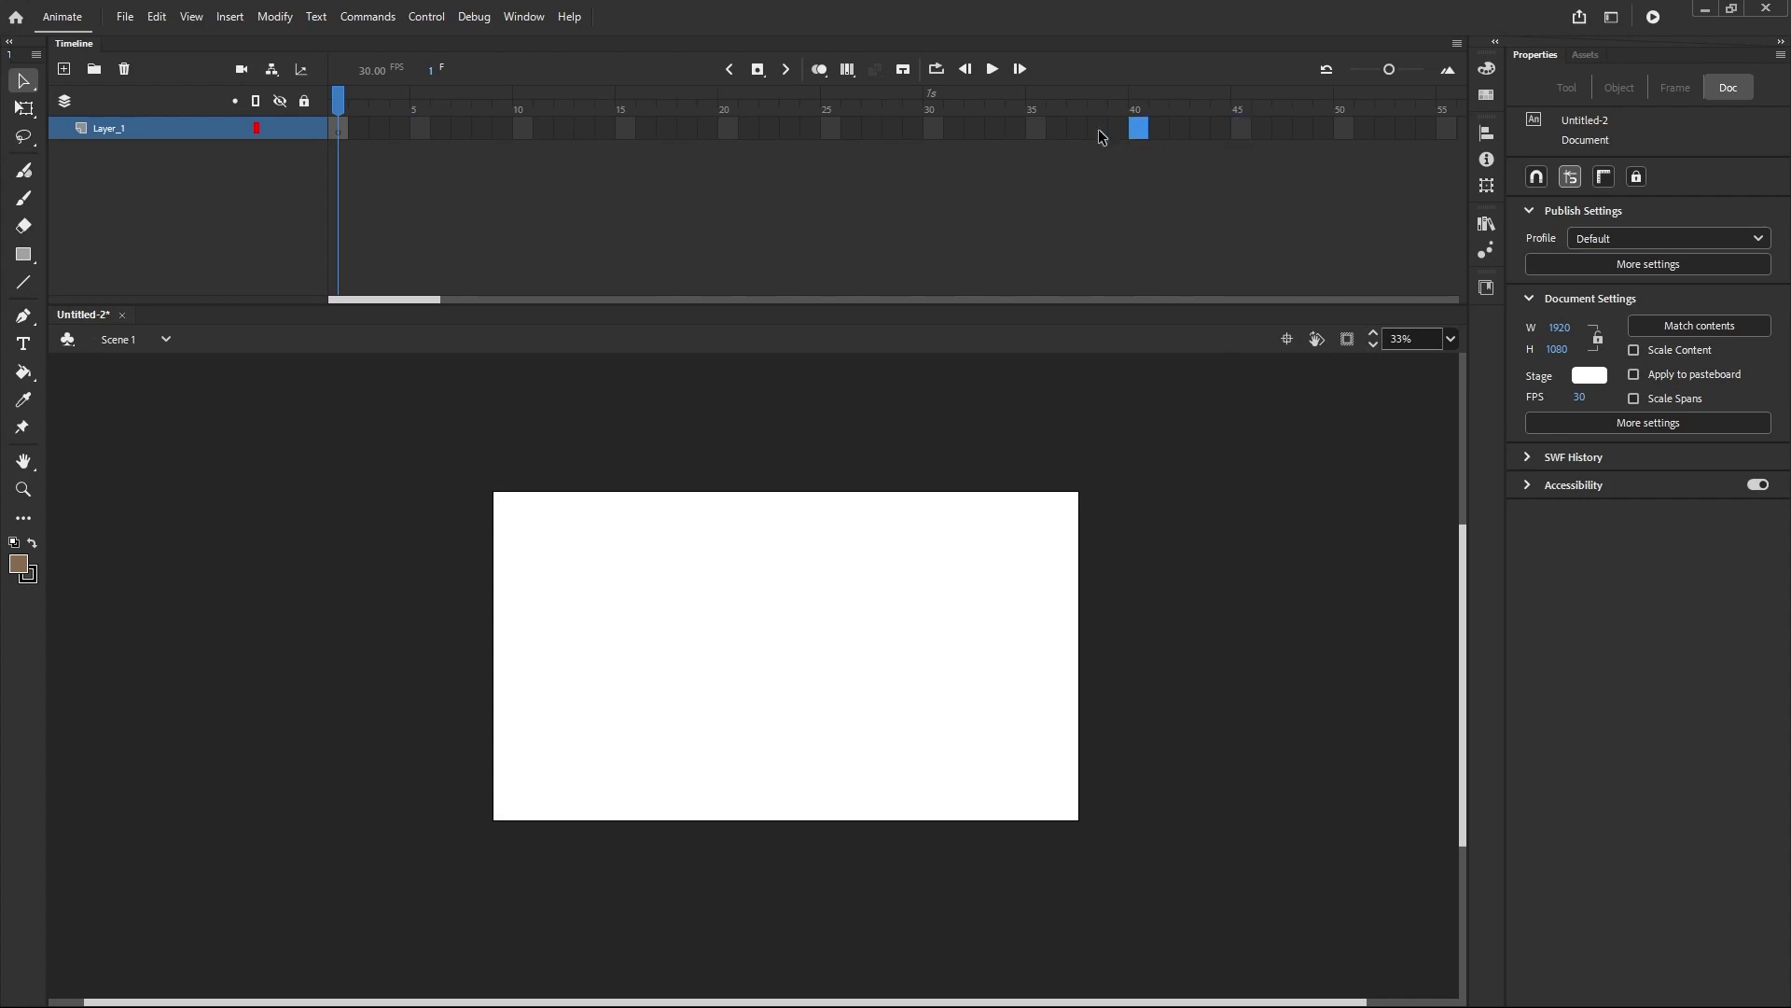
click(1031, 133)
click(931, 136)
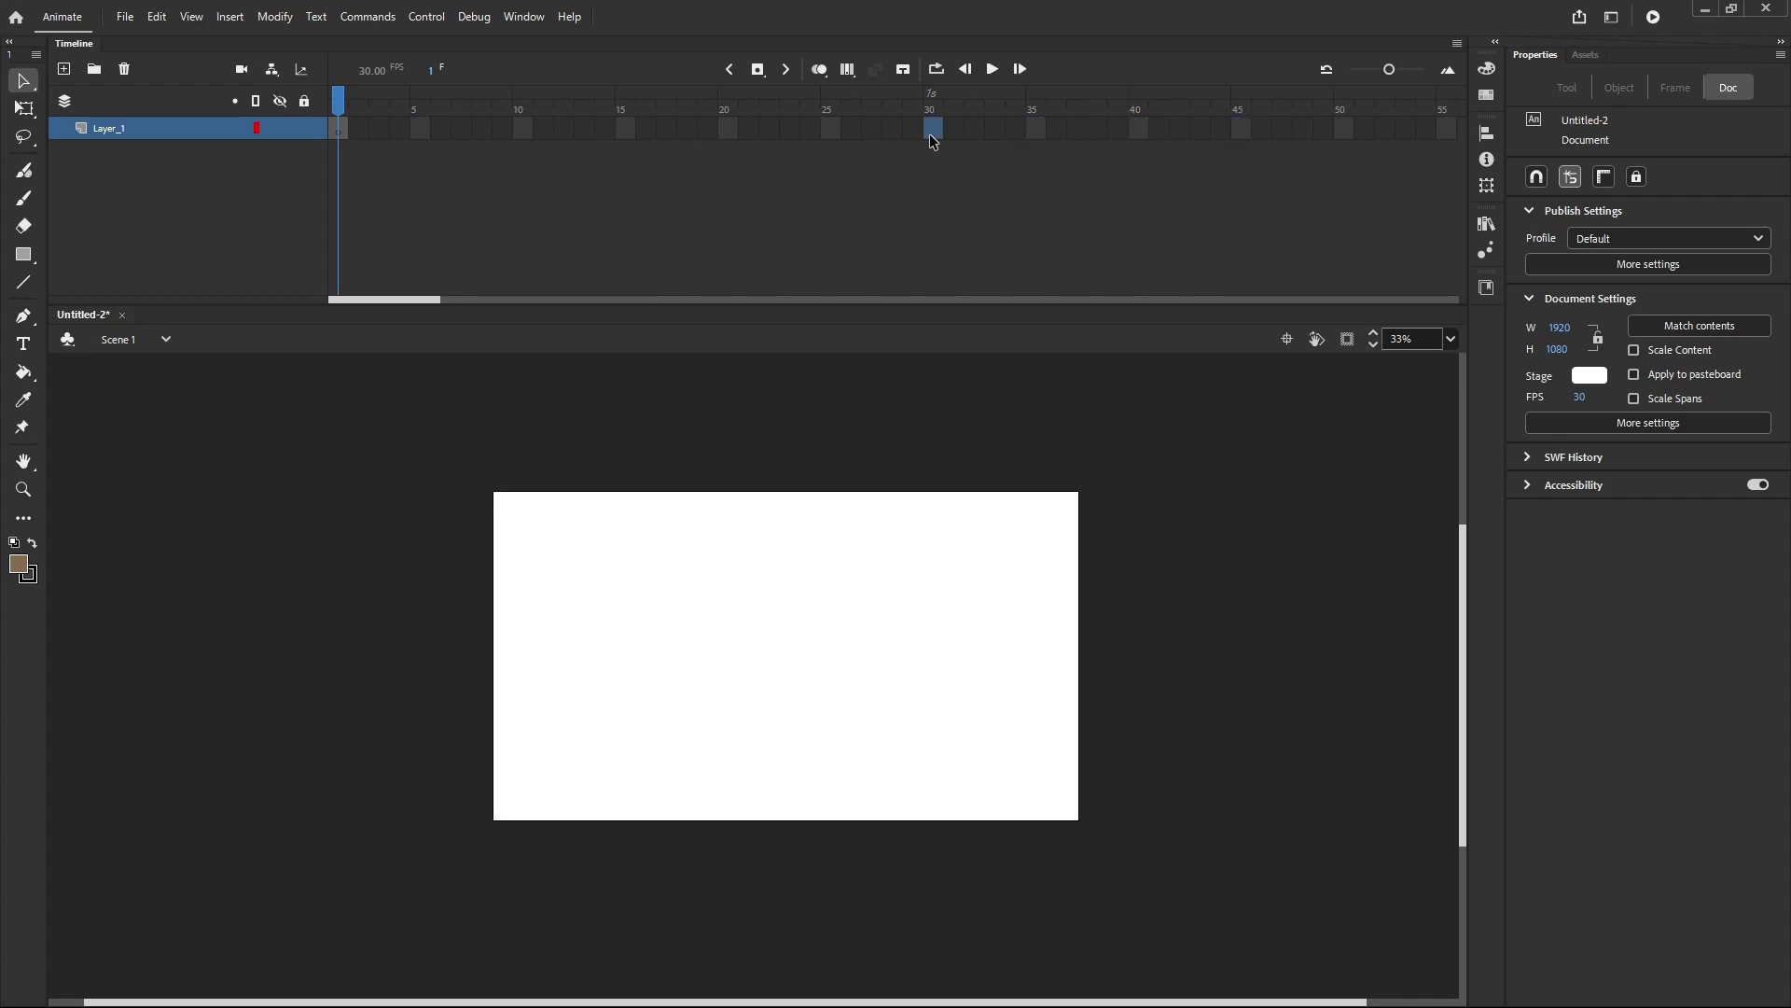
click(831, 131)
click(727, 132)
click(631, 133)
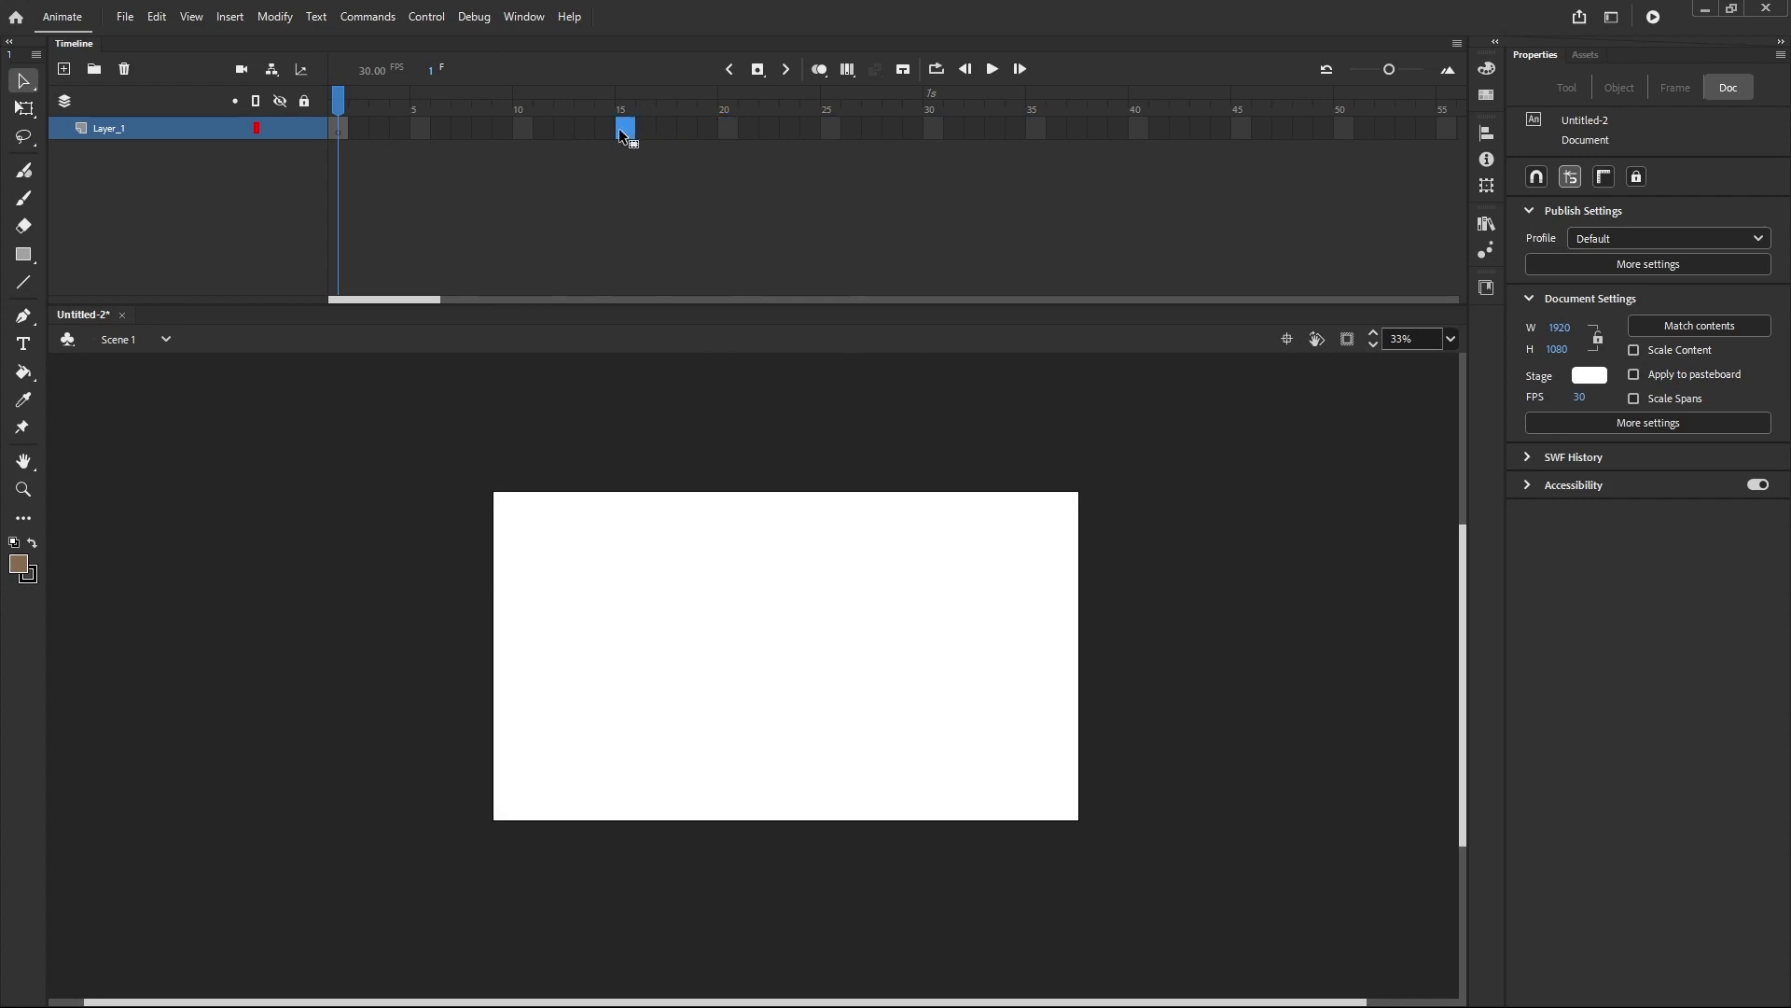
click(524, 136)
click(421, 139)
click(473, 175)
- Resize the Timeline panel and the collapsed panel dock so its labels show, and view the Color panel
drag(798, 305, 849, 191)
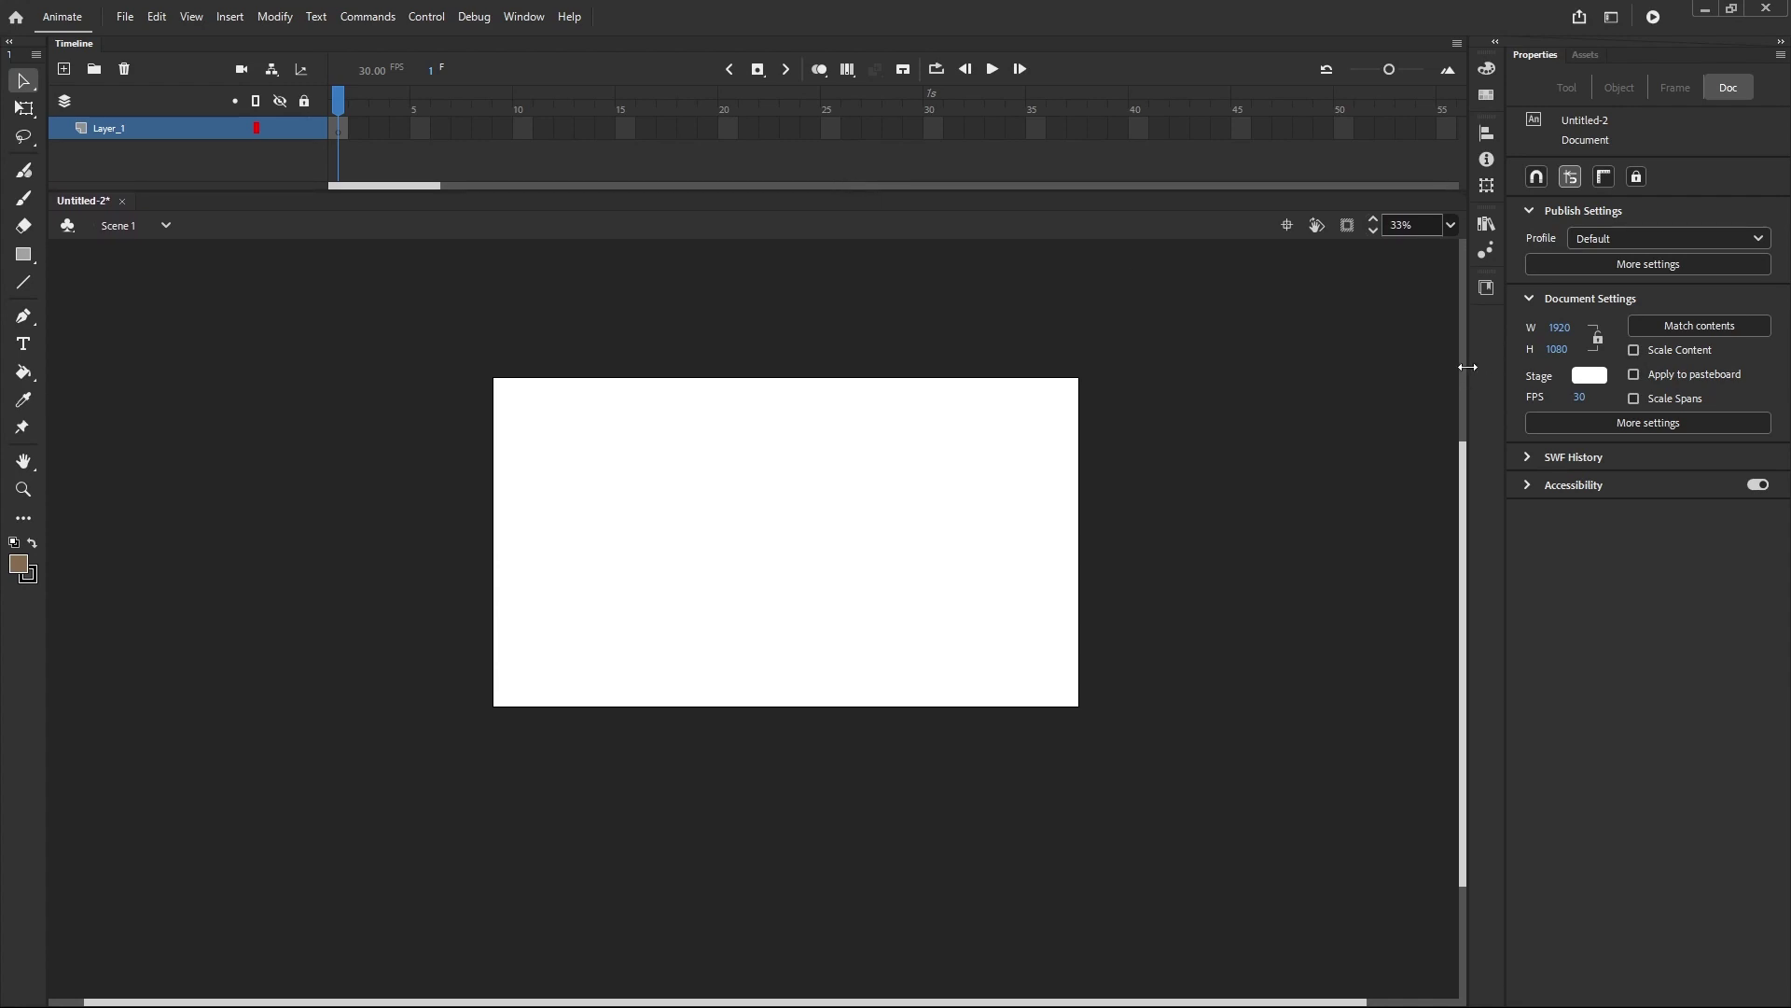
drag(1461, 366, 1427, 395)
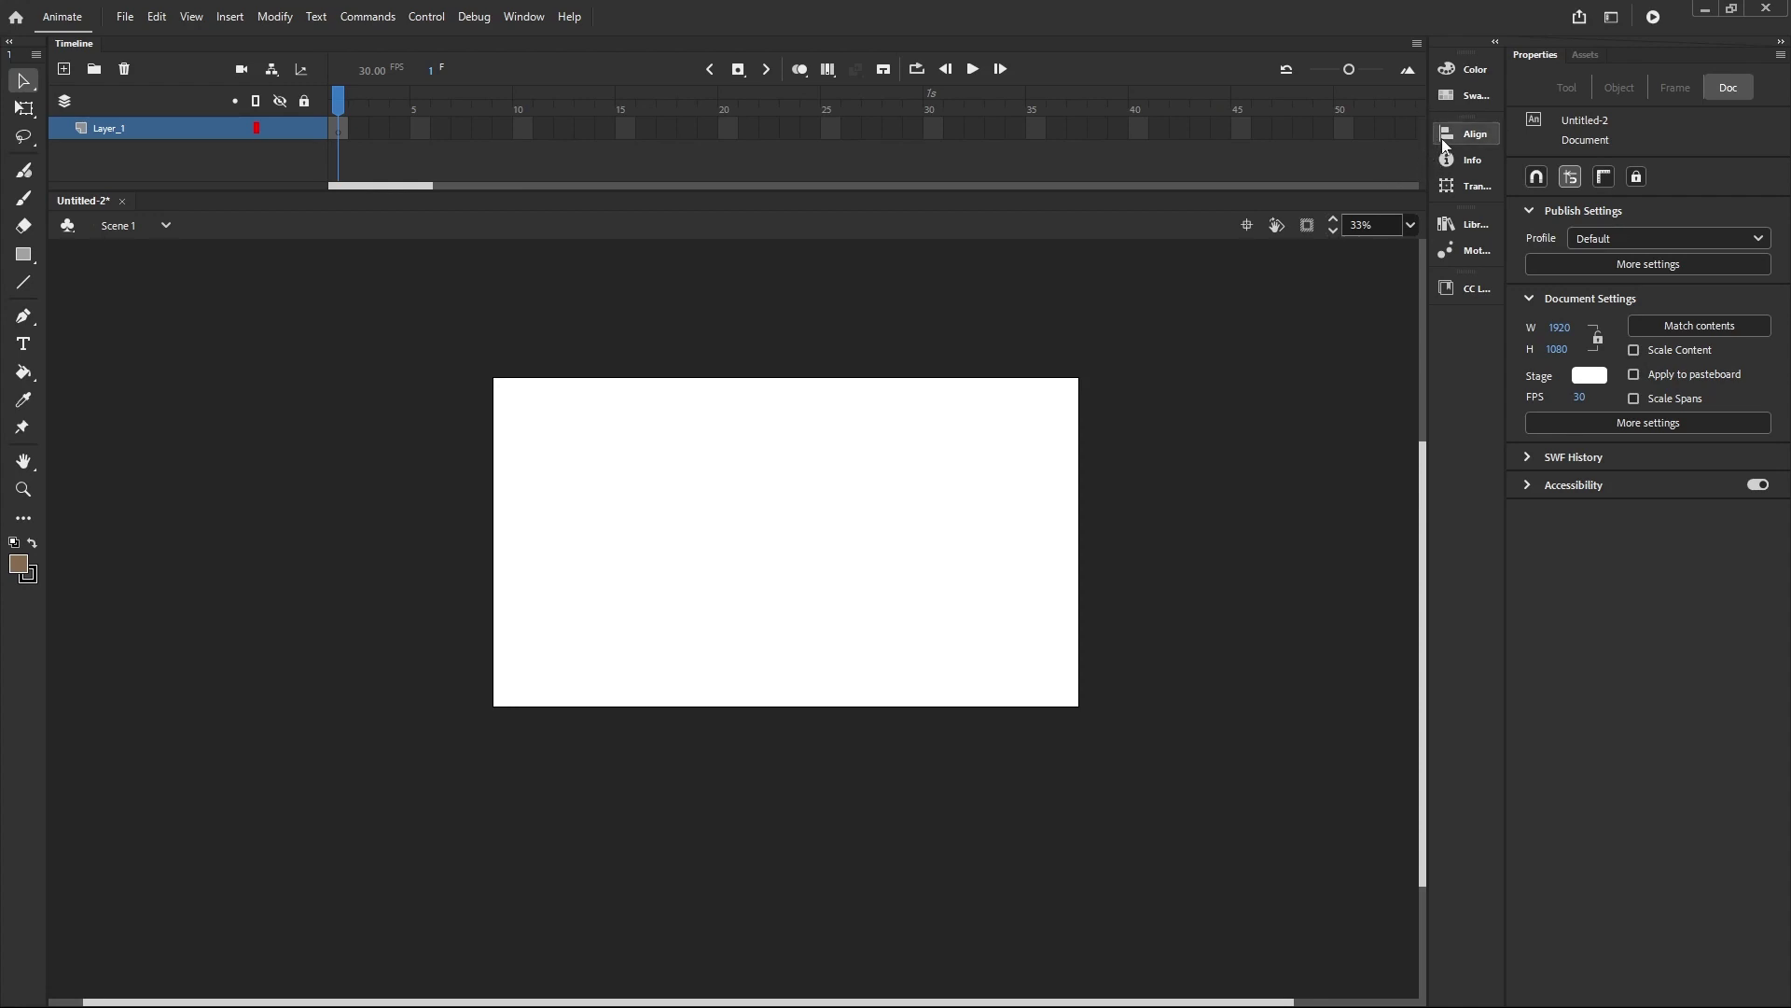
click(1452, 79)
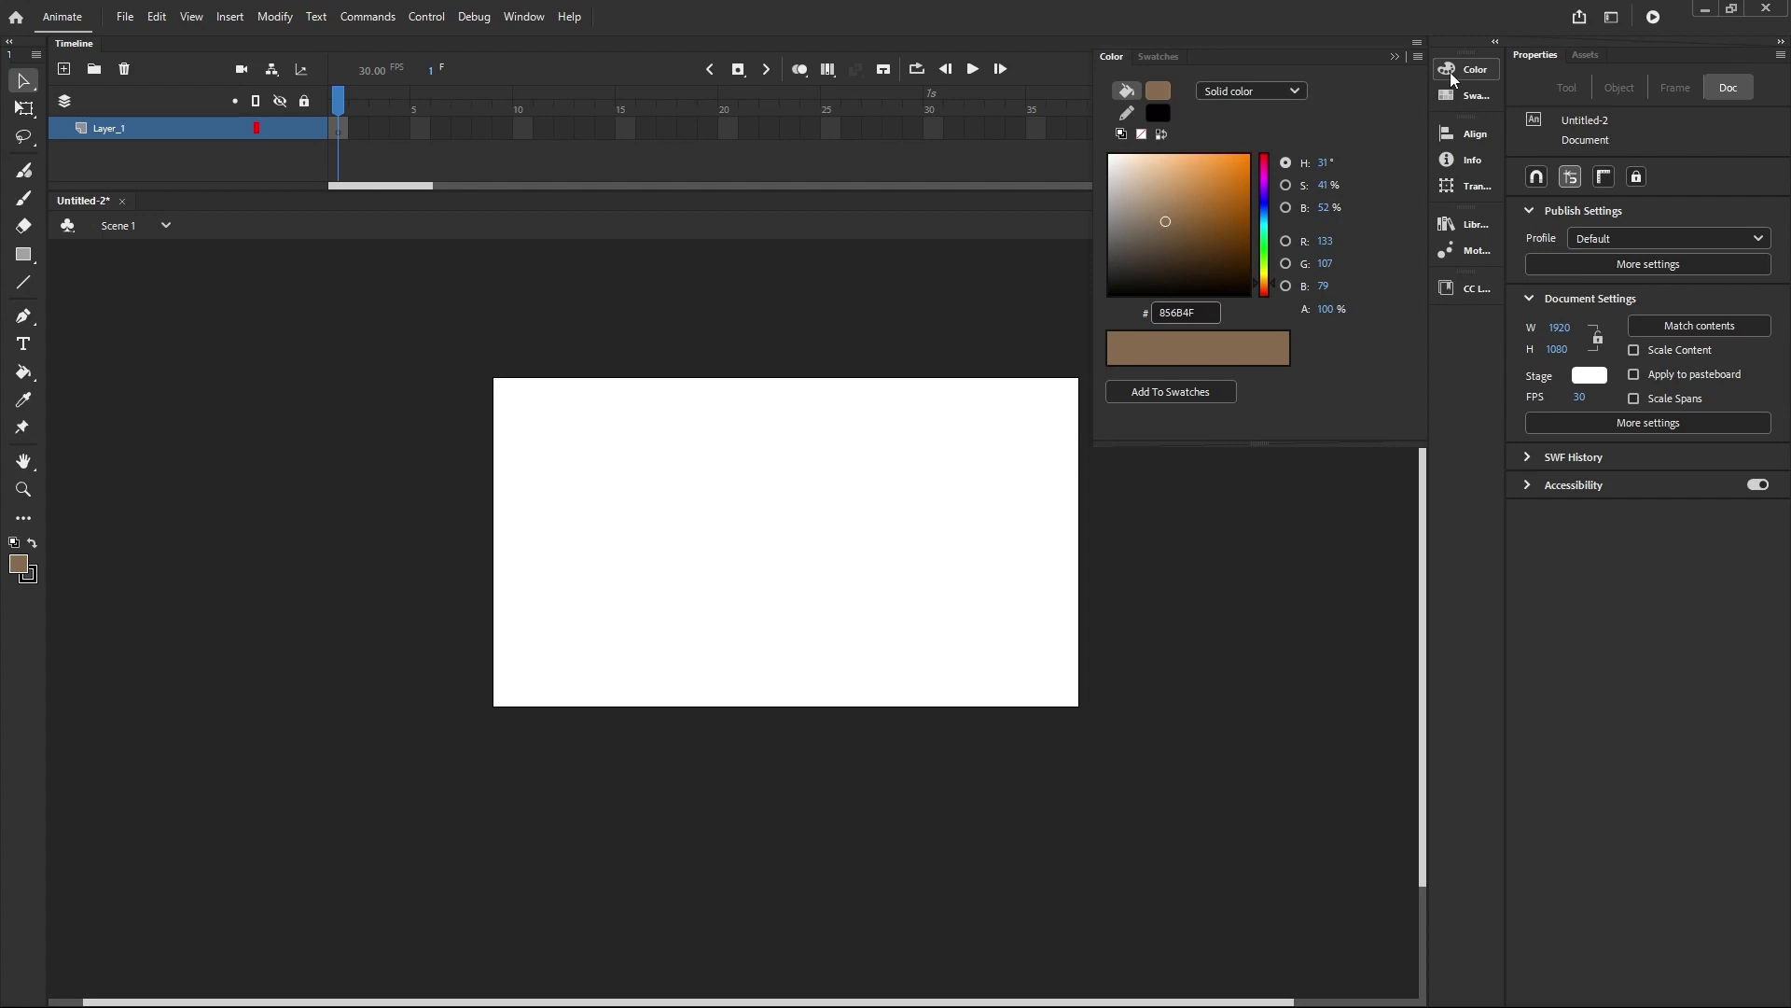
click(1453, 74)
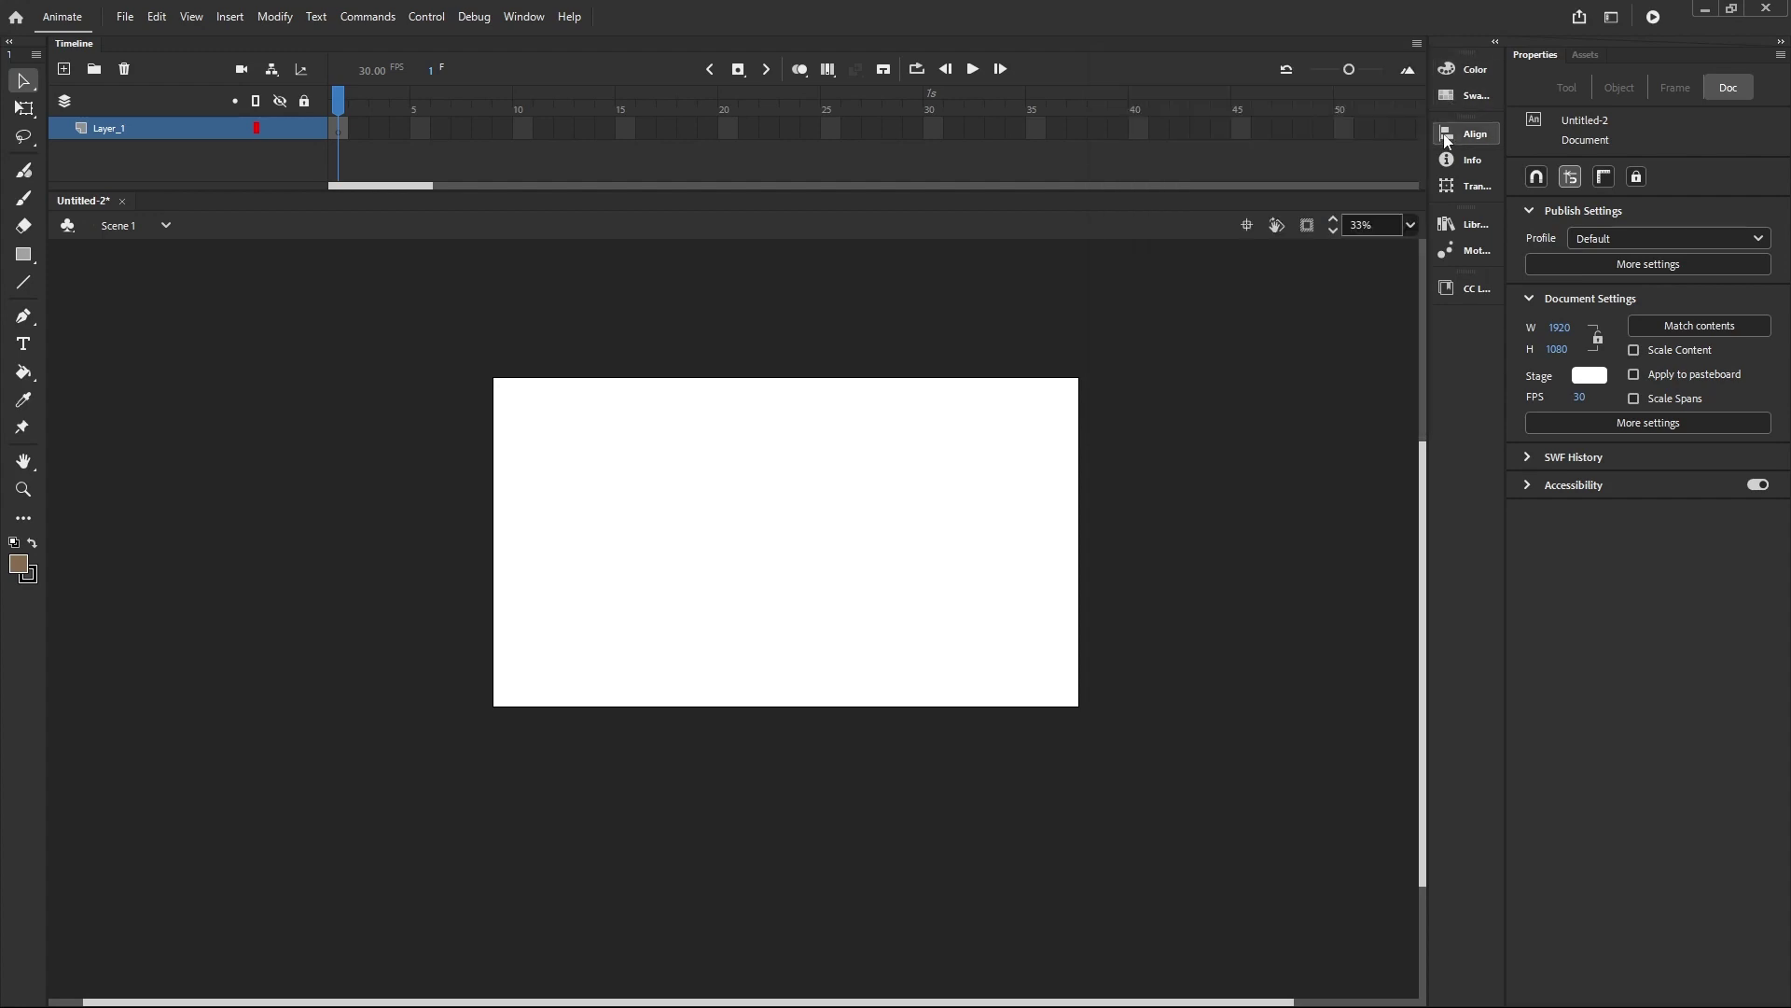
- Float the Align, Transform, Info, CC Libraries and Swatches panels over the stage, and dock the Tools panel beside the Color panel group
drag(1447, 140, 1088, 428)
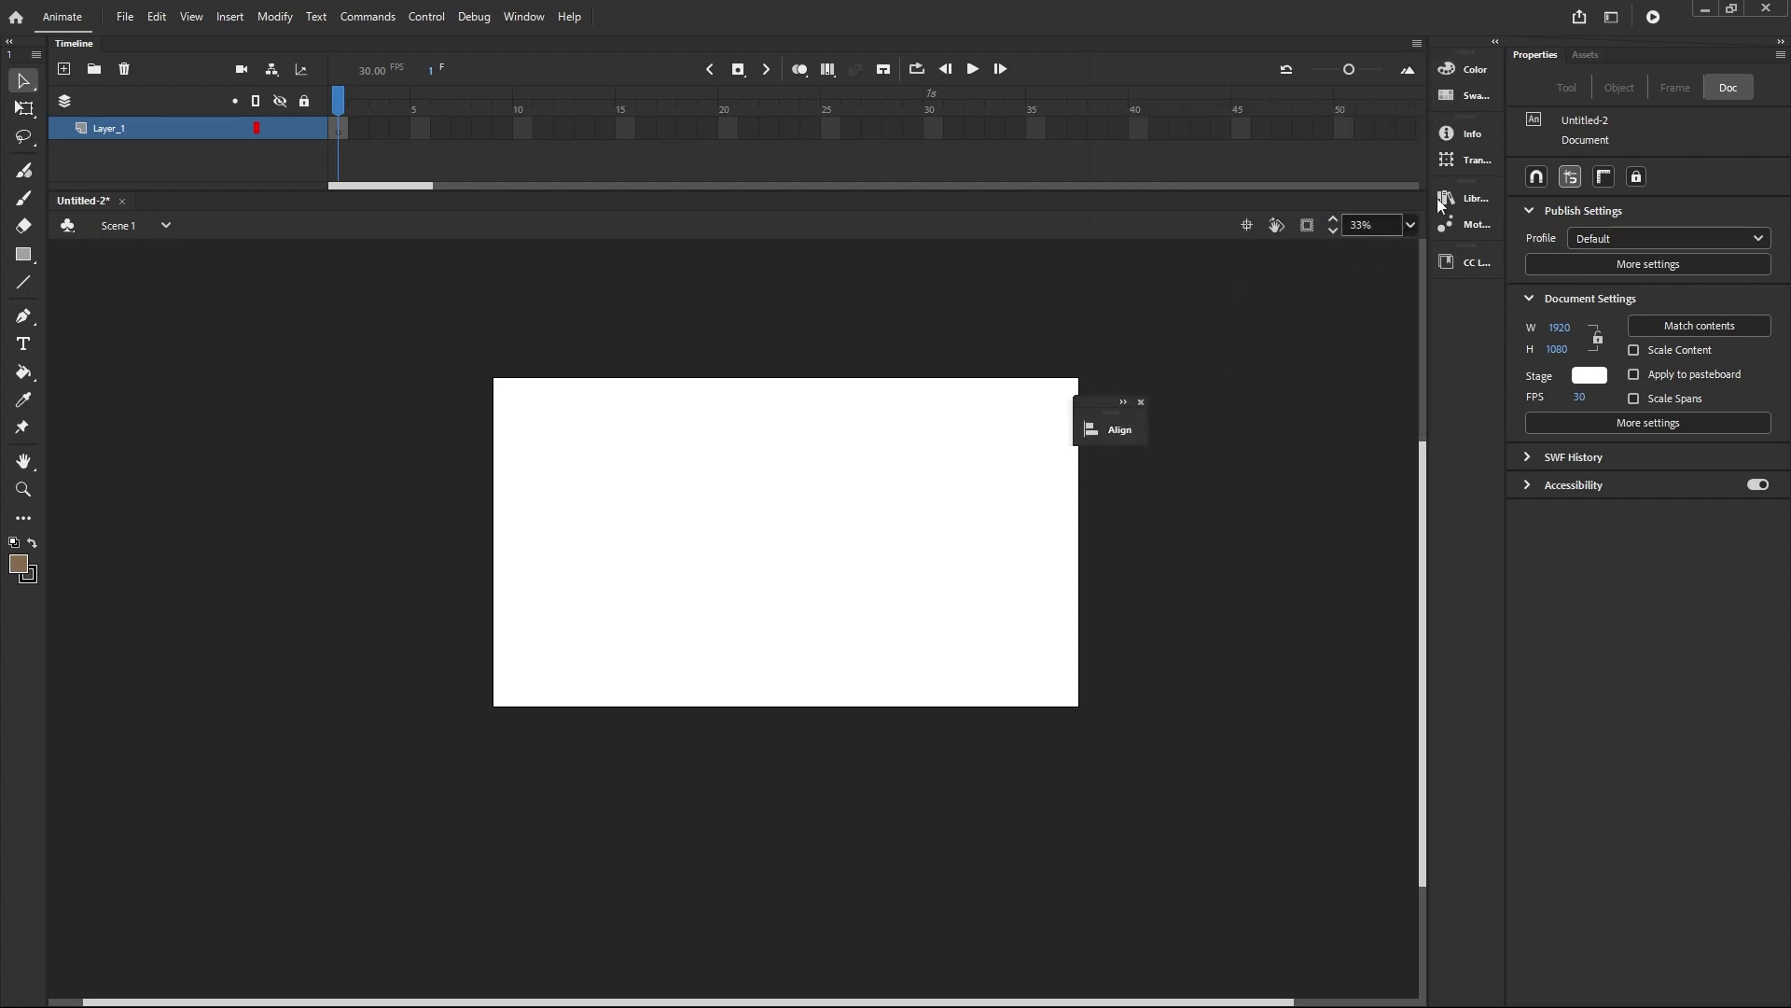
drag(1444, 159, 884, 382)
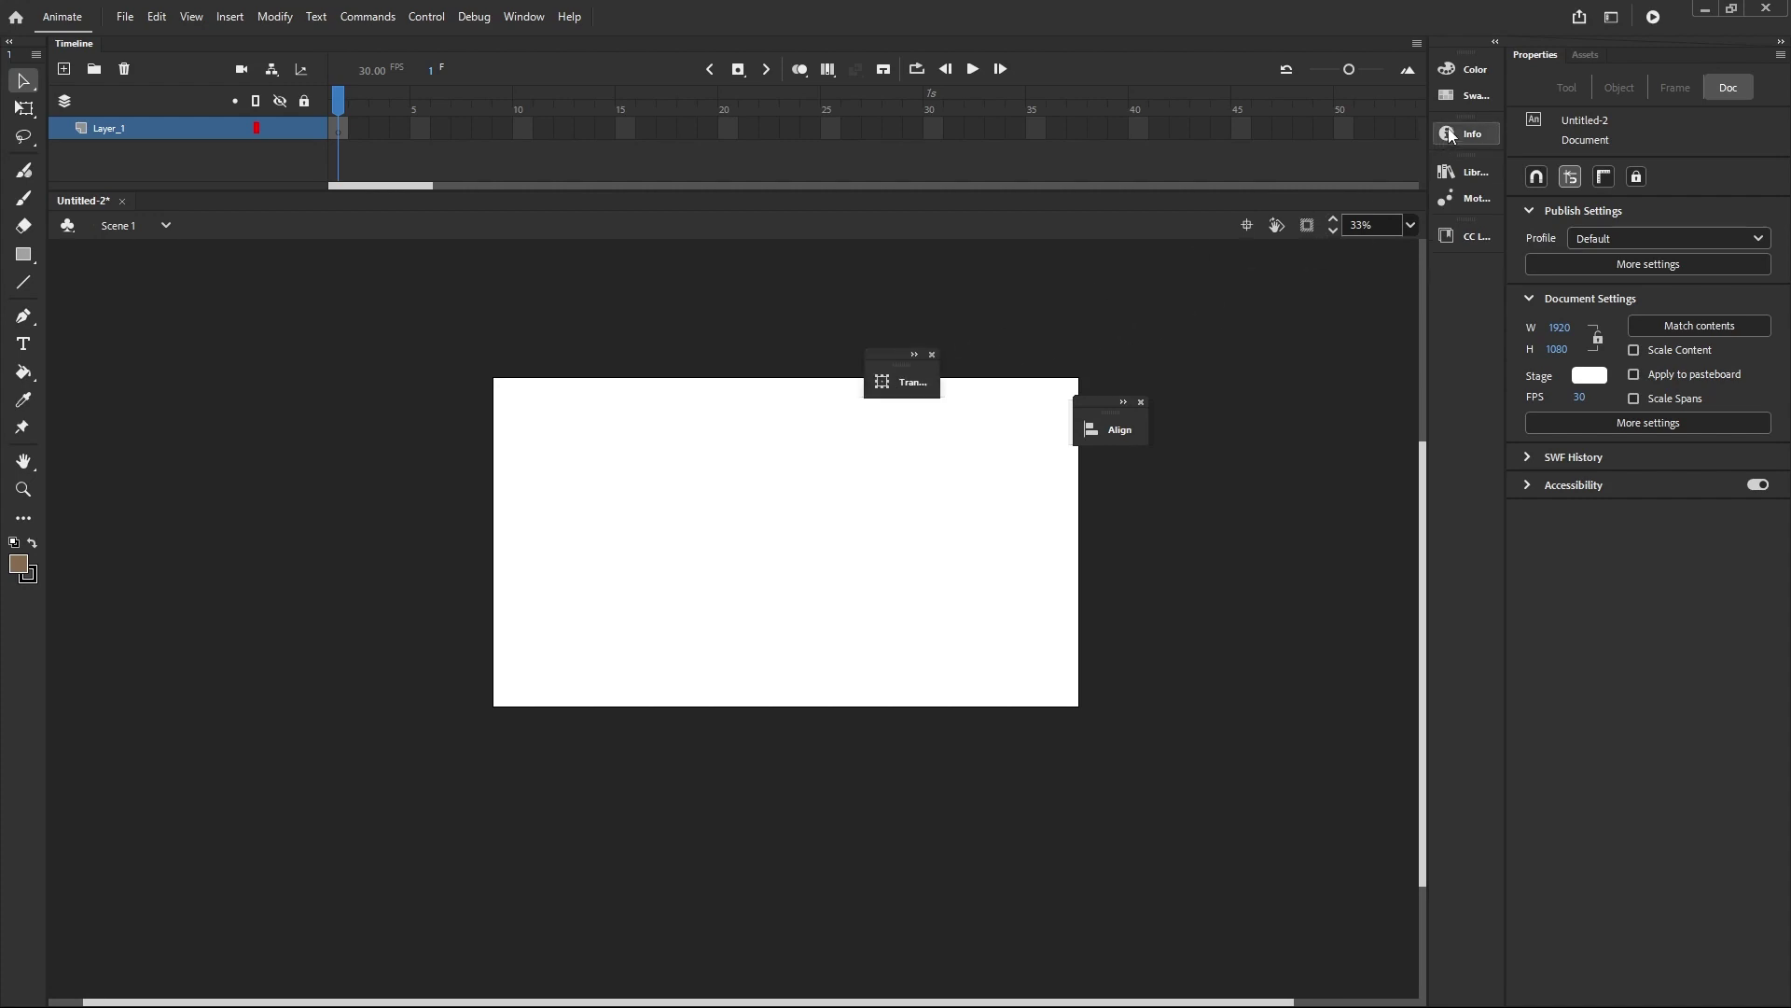
drag(1447, 133, 975, 329)
drag(1446, 194, 999, 583)
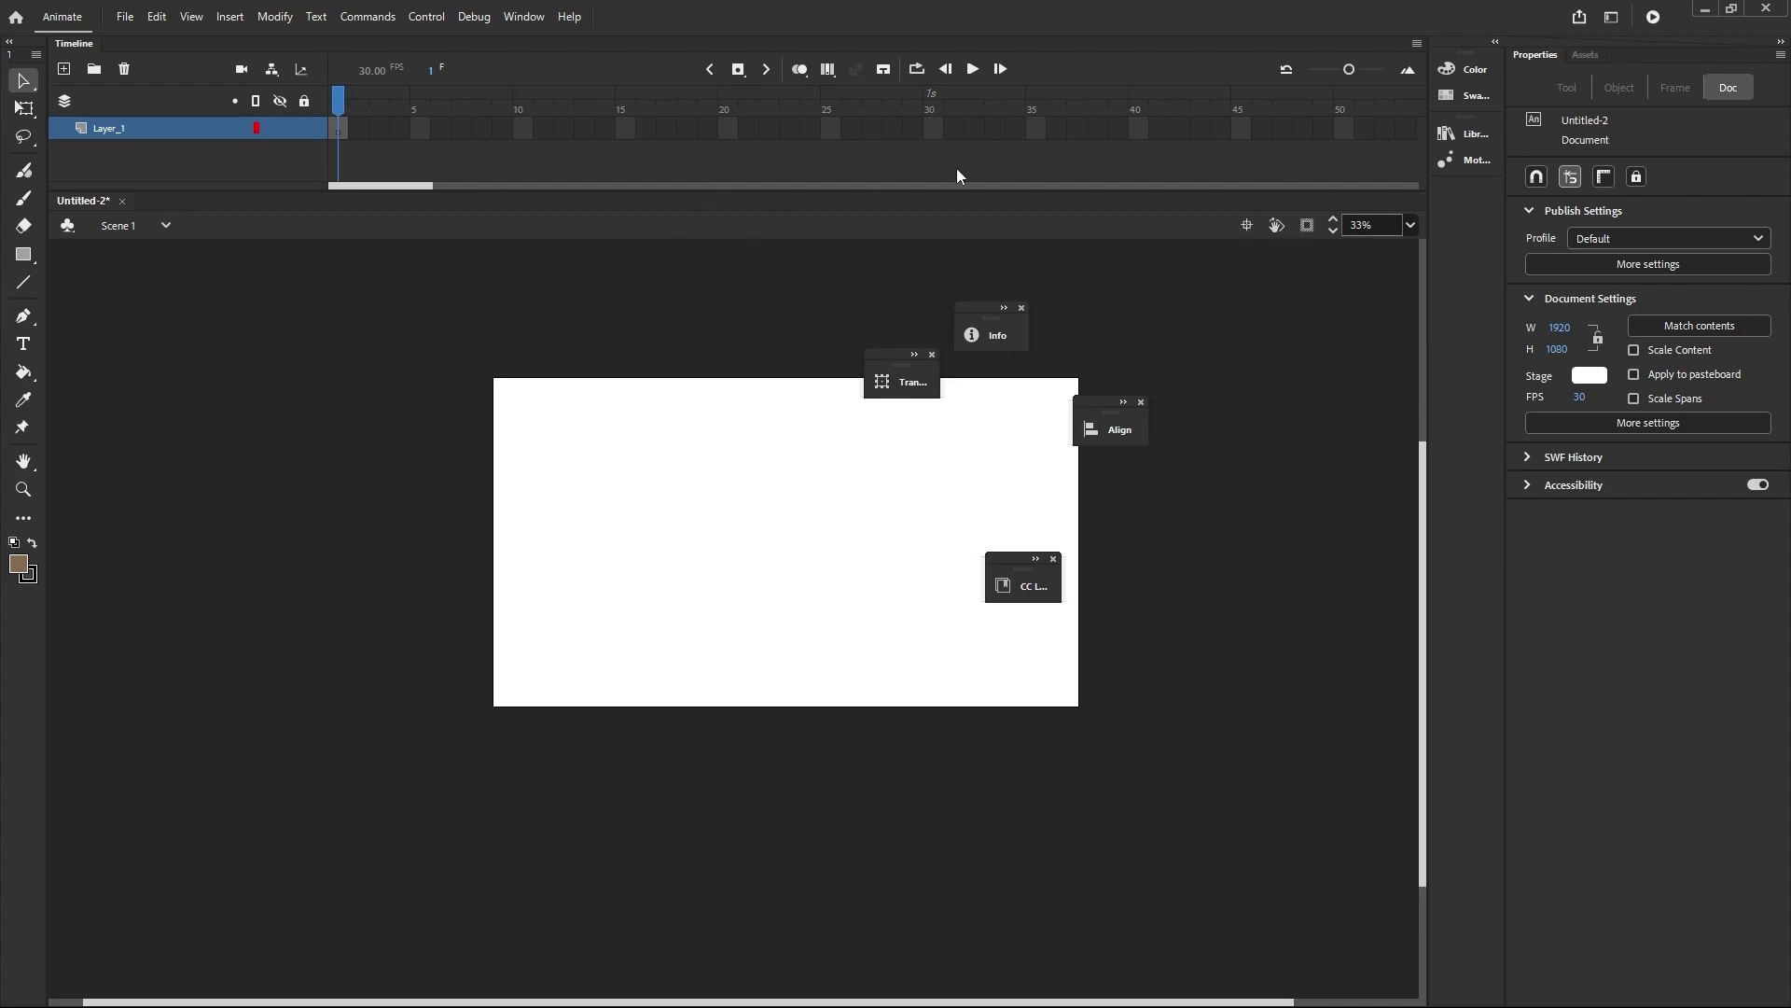
drag(1434, 127, 654, 412)
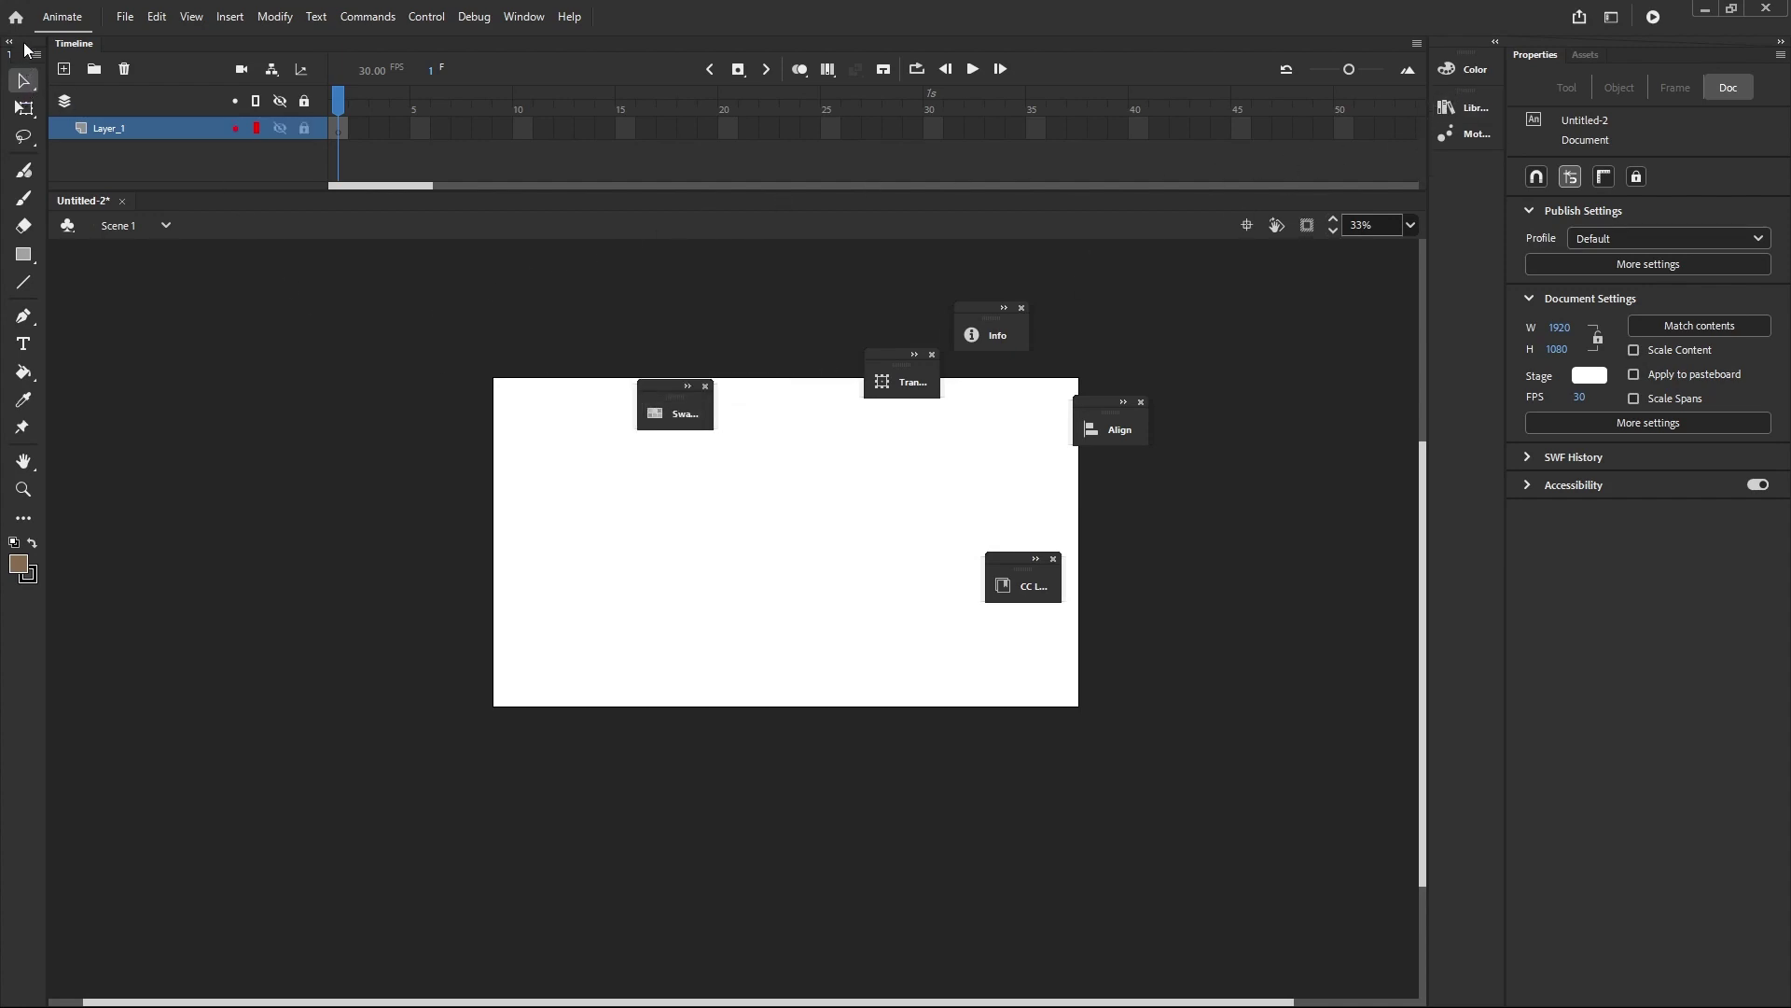
drag(28, 54, 1408, 262)
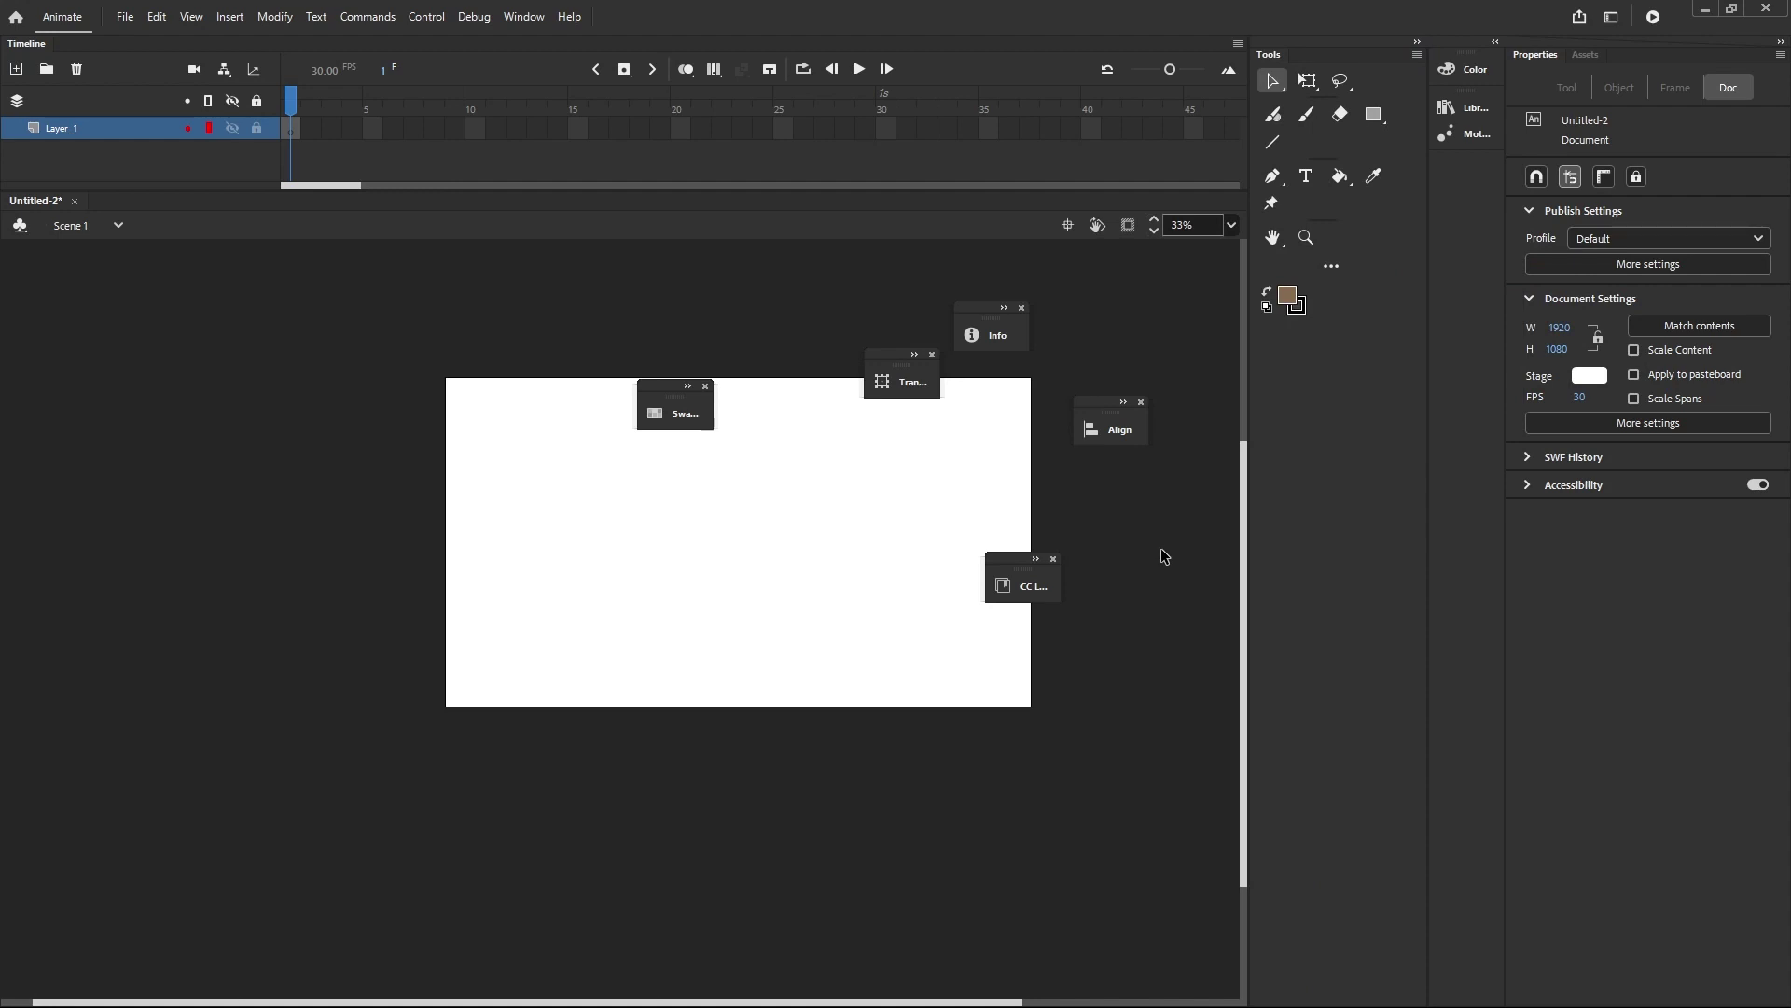
- Reset the Classic workspace to its original layout
click(1610, 18)
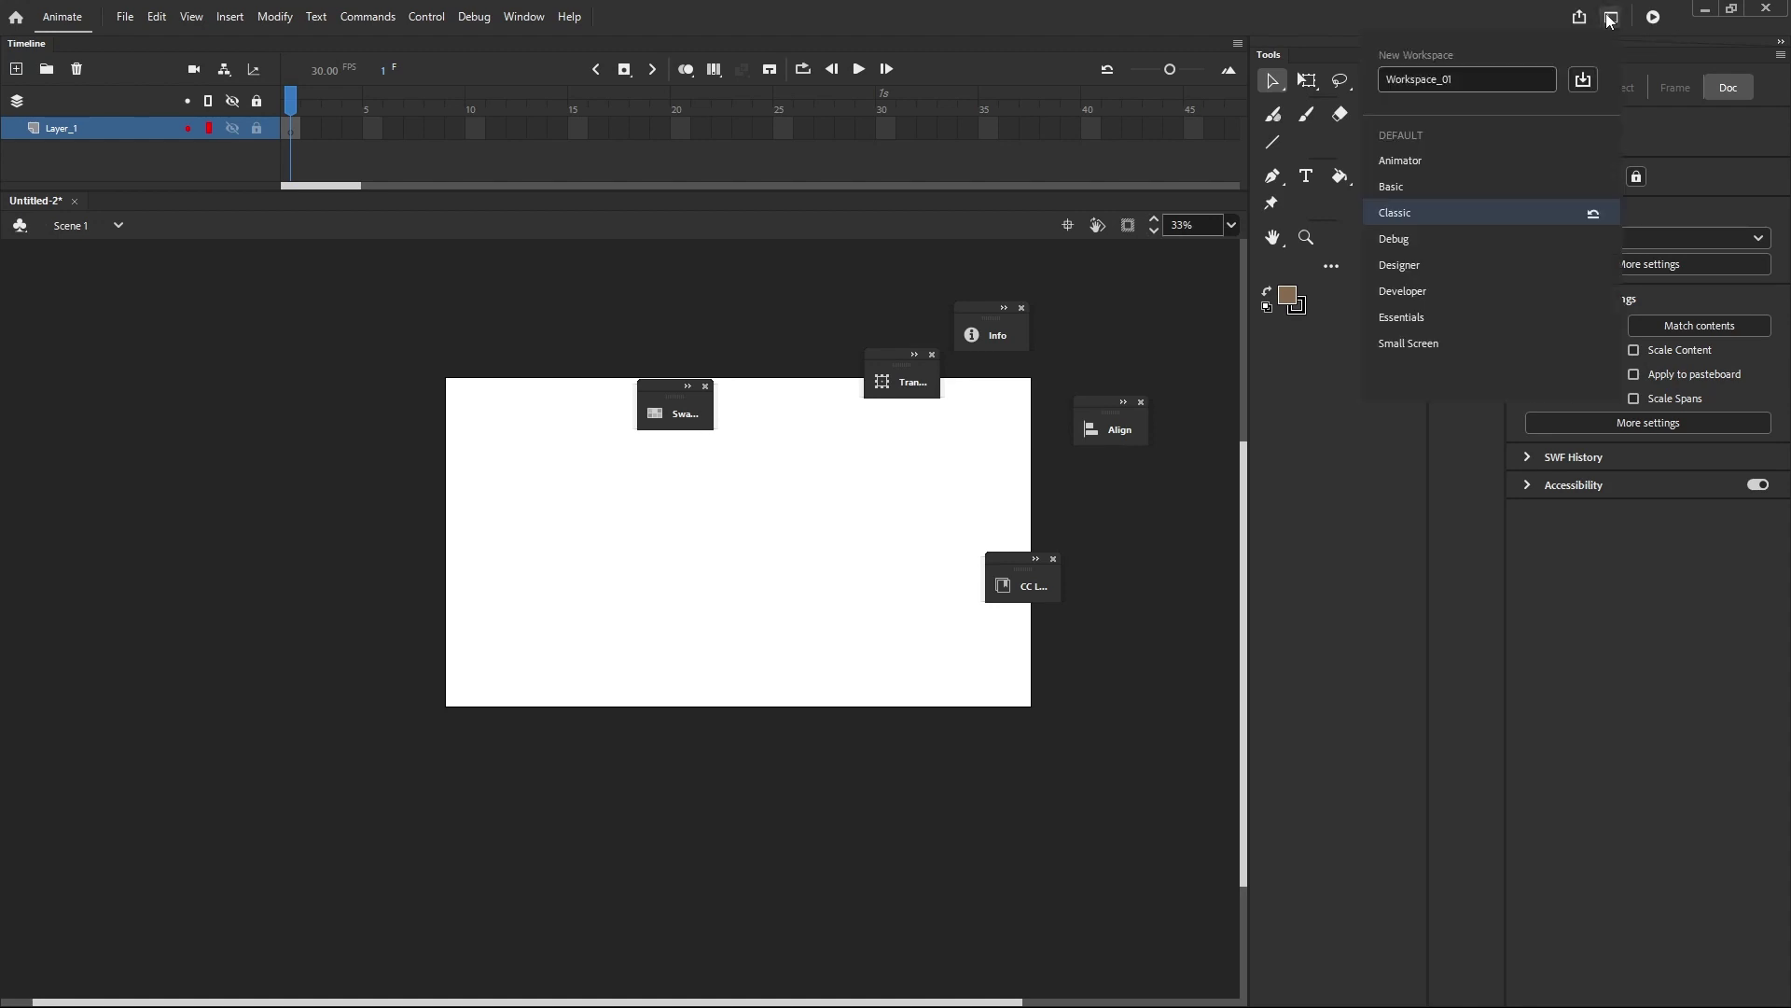
click(1592, 214)
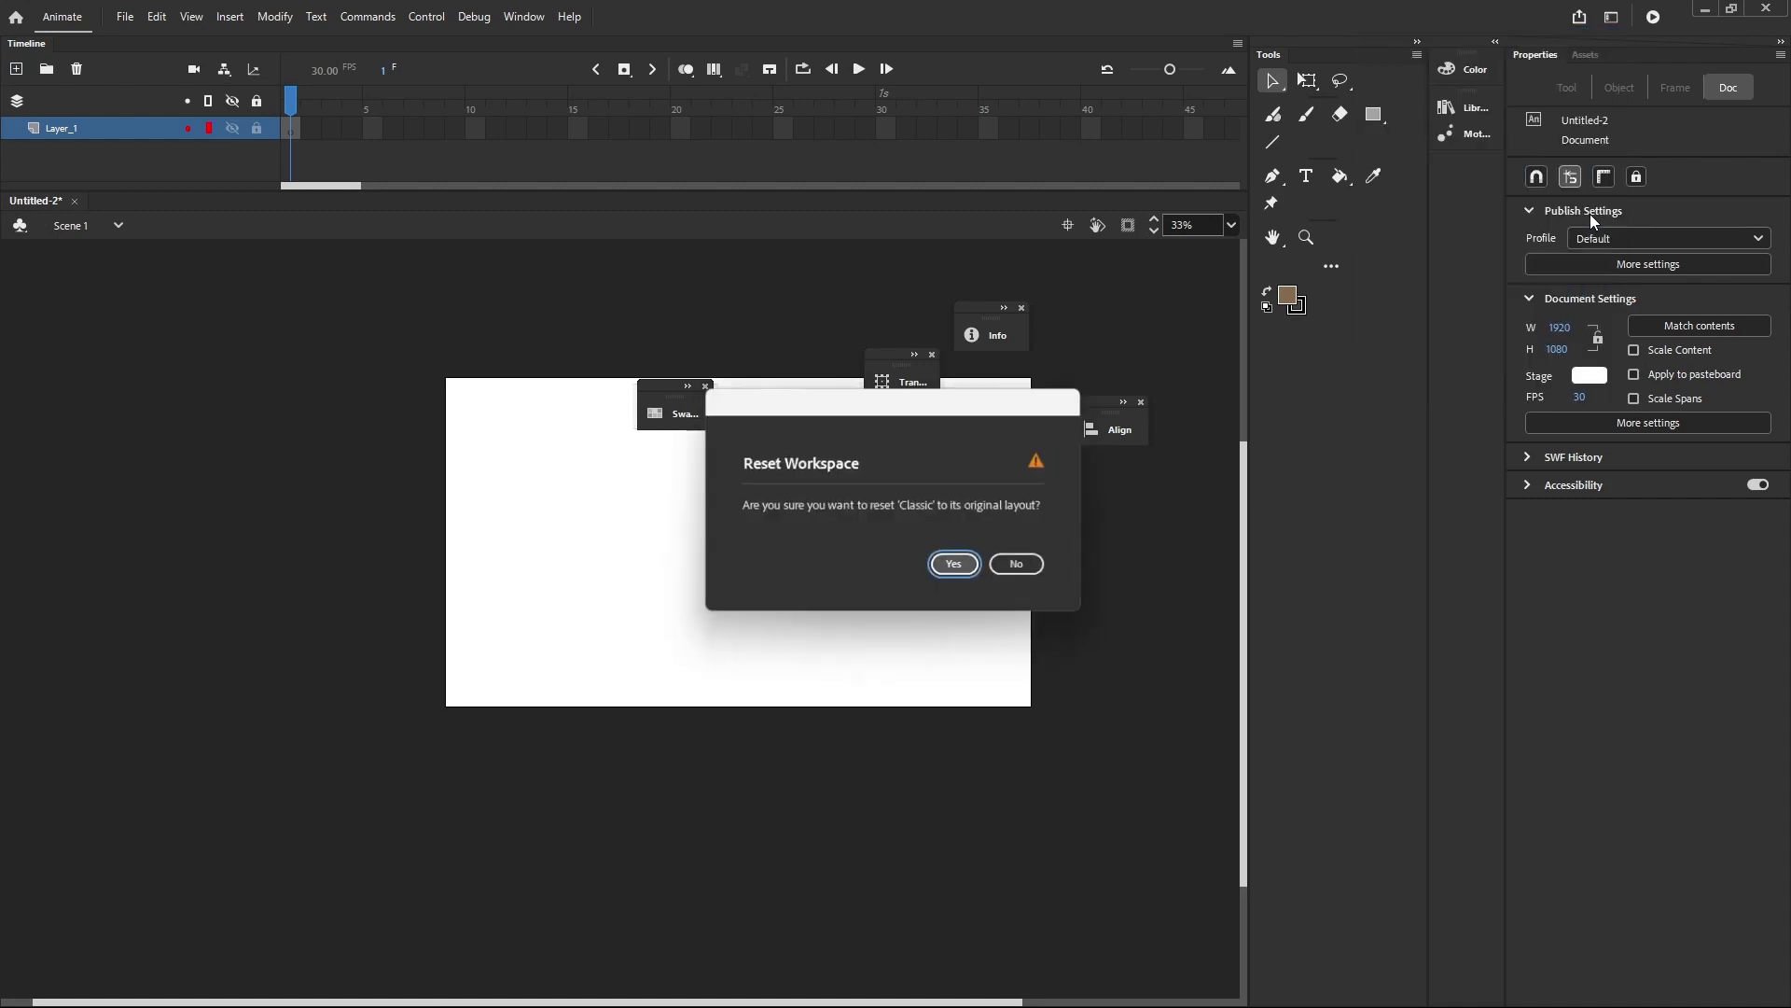
click(943, 579)
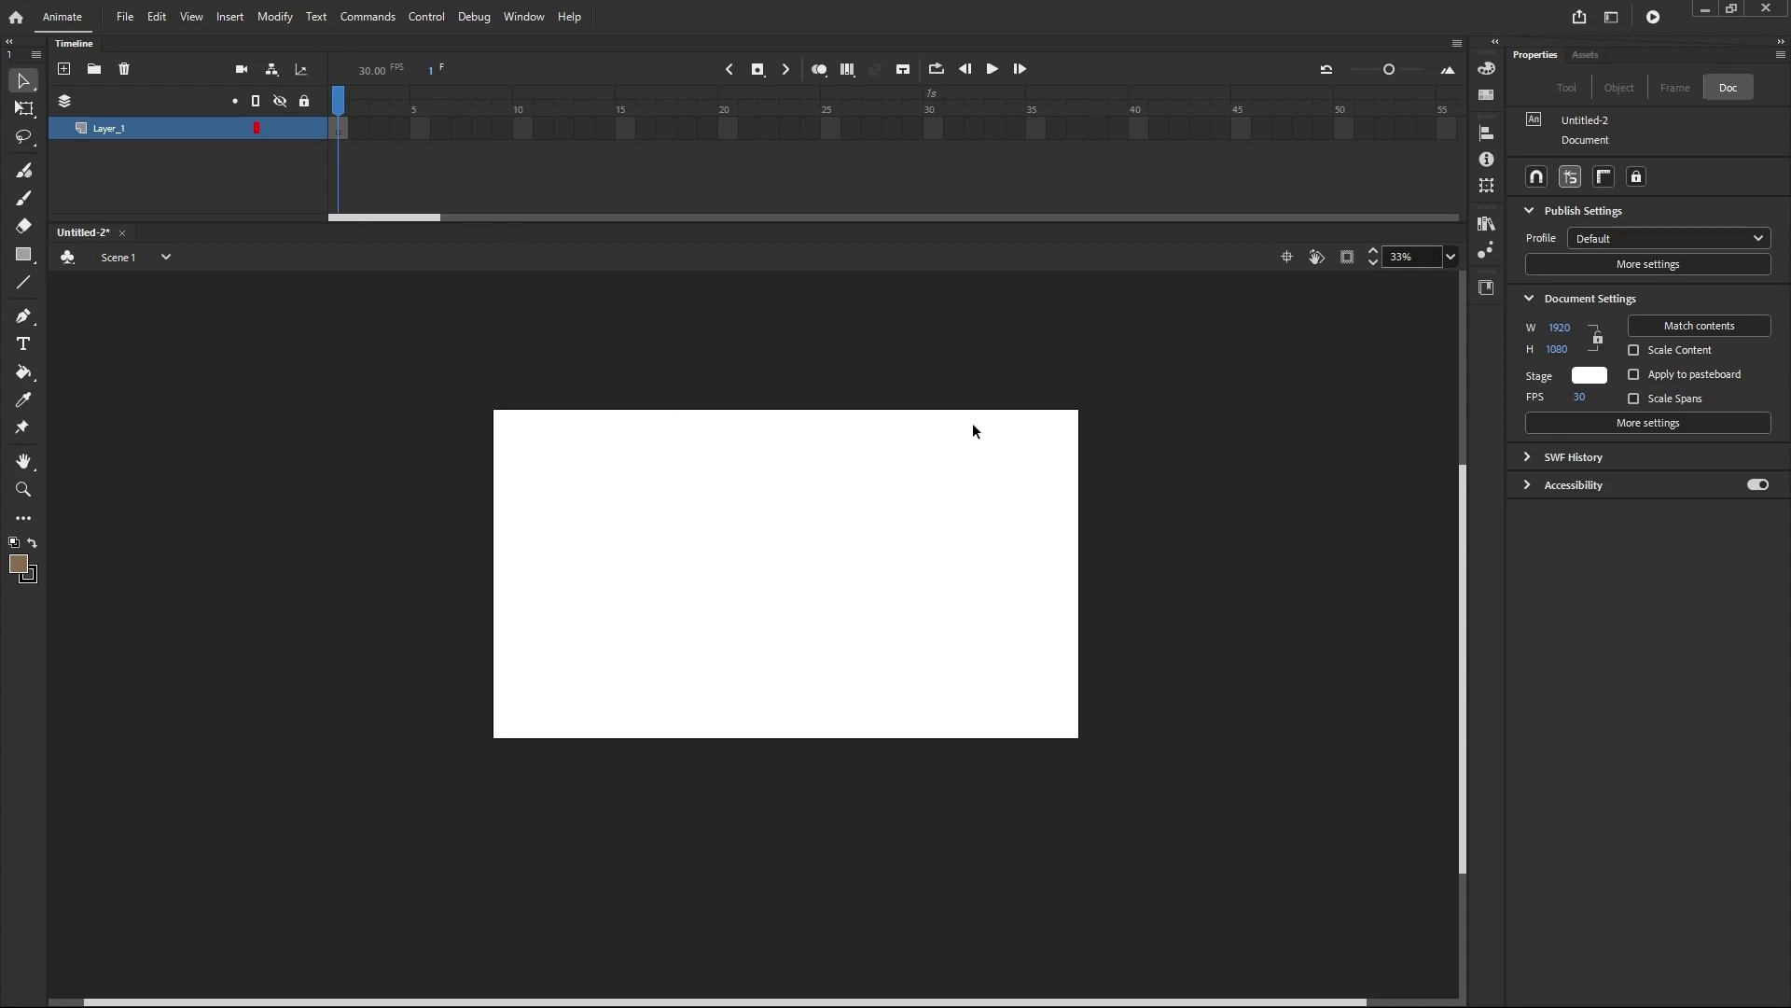
scroll(973, 424, up, 1)
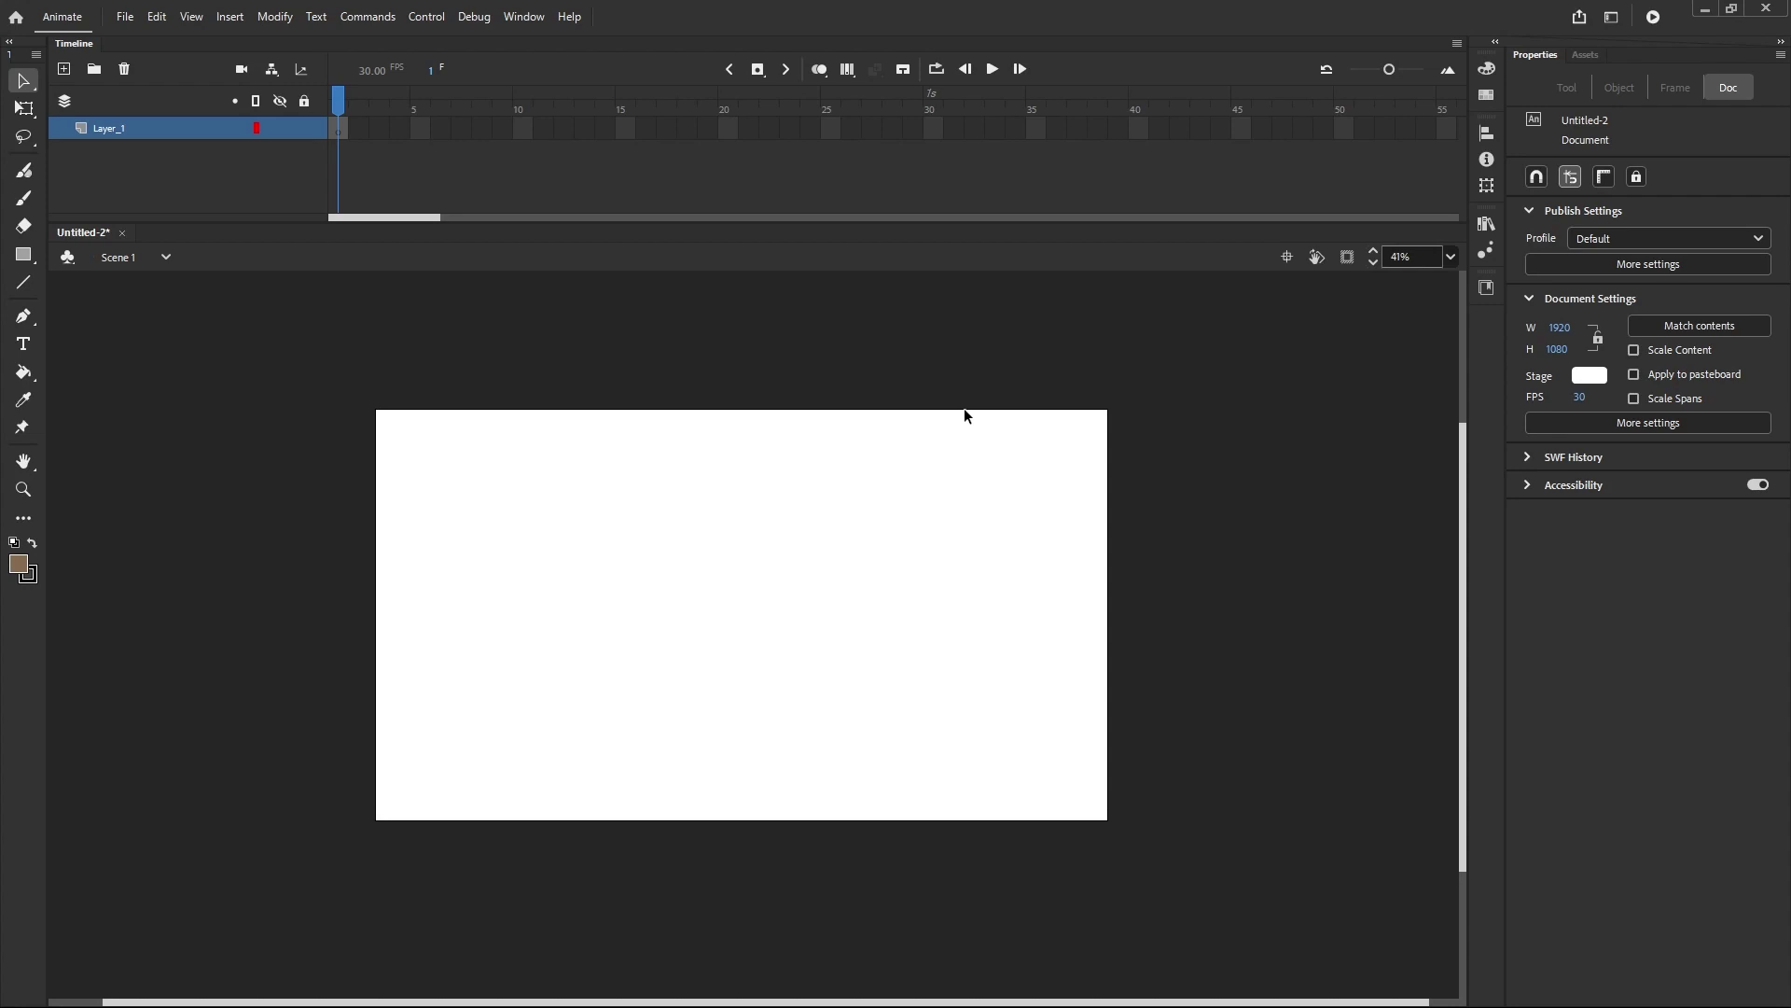